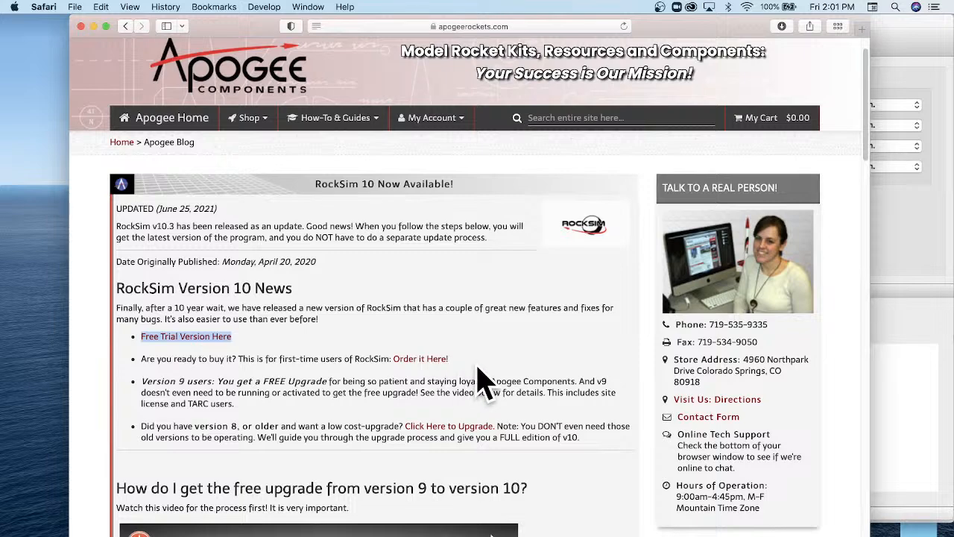
Open the RS Live Training page from the site's RockSim how-to resources.
{"action": "scroll", "coordinate": [565, 363], "scroll_direction": "down", "scroll_amount": 5}
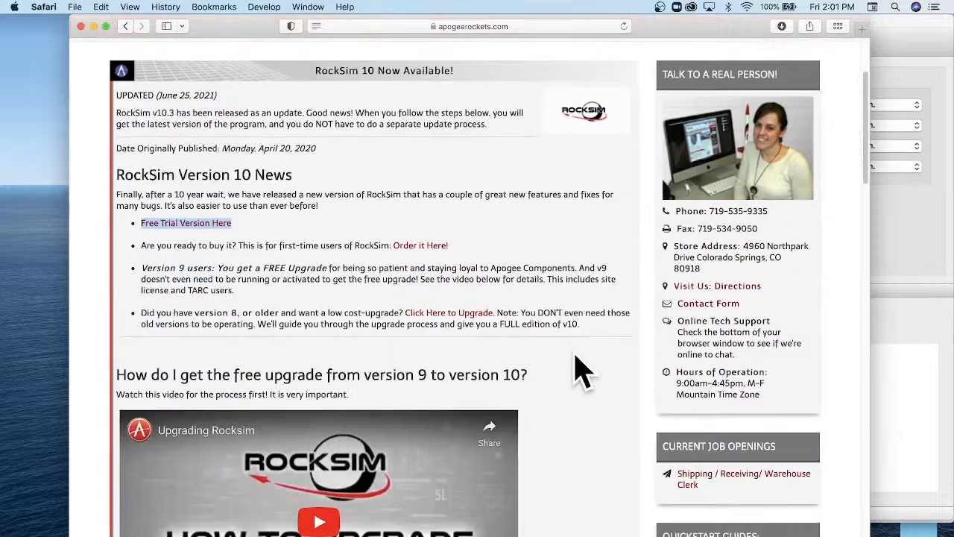
{"action": "scroll", "coordinate": [577, 369], "scroll_direction": "down", "scroll_amount": 2}
{"action": "scroll", "coordinate": [575, 372], "scroll_direction": "up", "scroll_amount": 6}
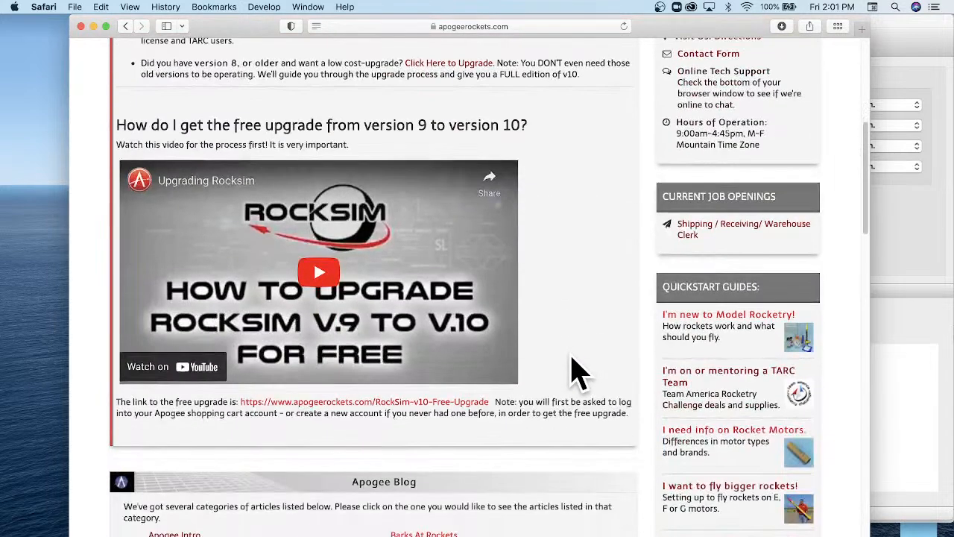
{"action": "scroll", "coordinate": [580, 371], "scroll_direction": "up", "scroll_amount": 5}
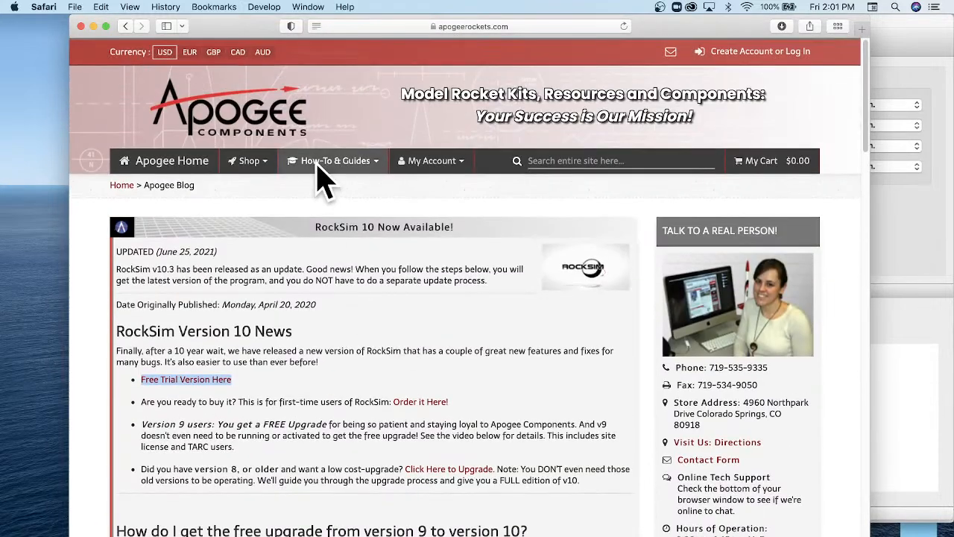
{"action": "mouse_move", "coordinate": [362, 177]}
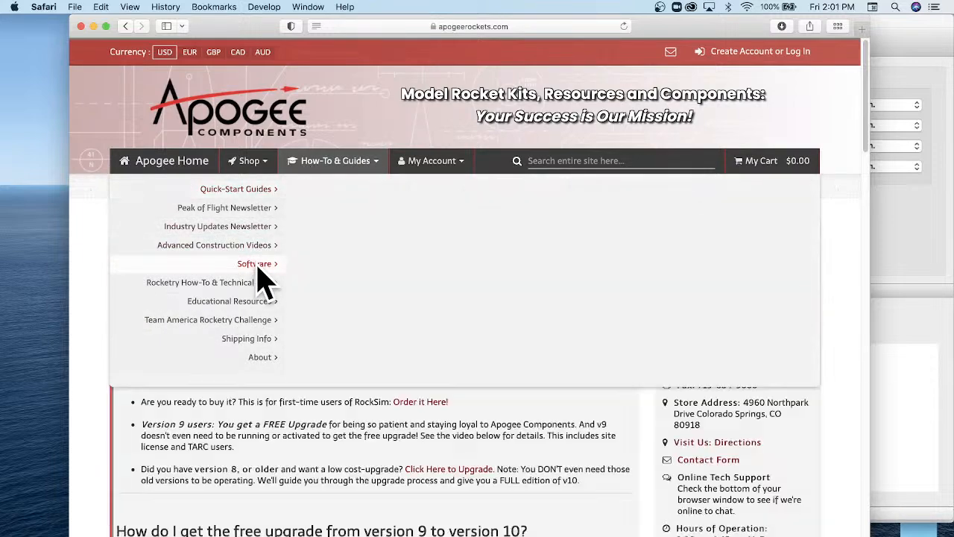
{"action": "mouse_move", "coordinate": [262, 277]}
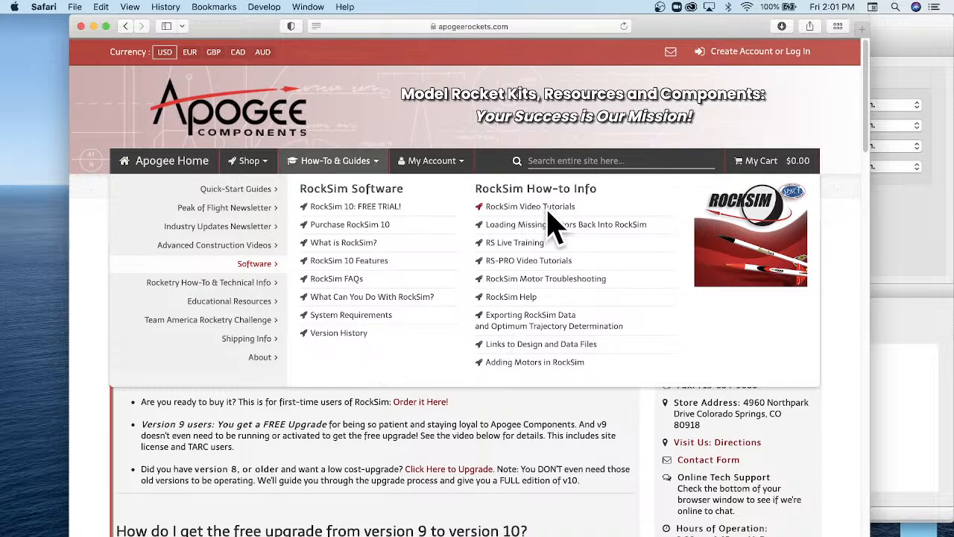
{"action": "left_click", "coordinate": [513, 242]}
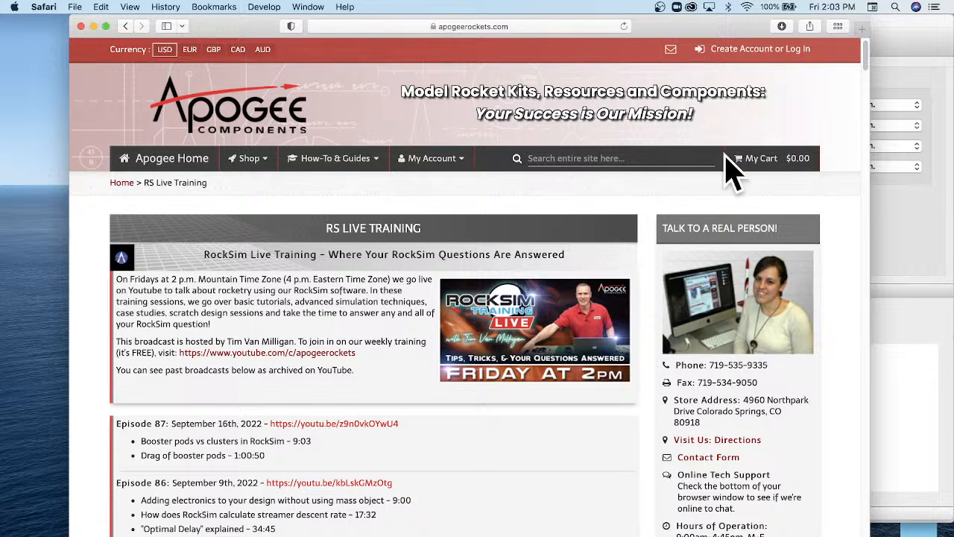
Open the RockSim version history page and find the changes listed for version 10.4.0f2.
{"action": "left_click", "coordinate": [335, 173]}
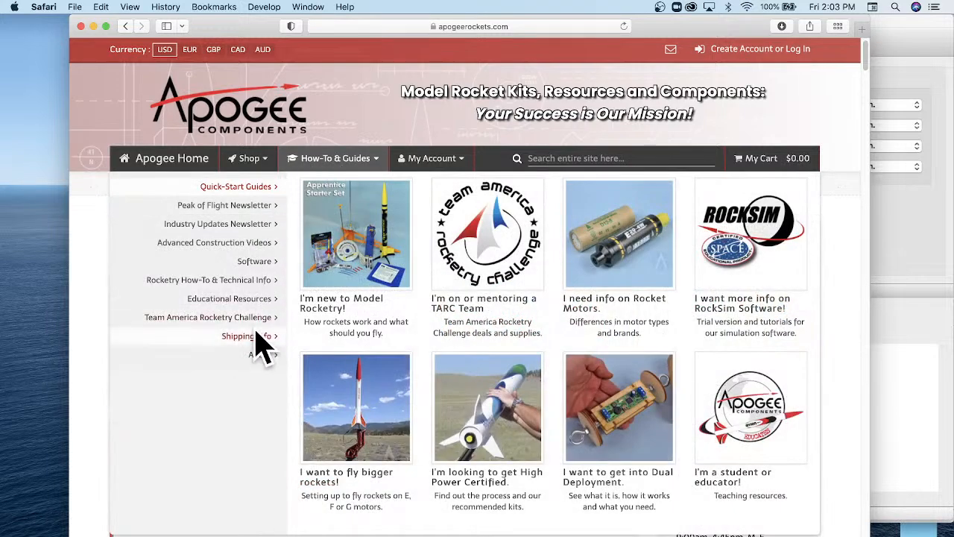
{"action": "left_click", "coordinate": [253, 263]}
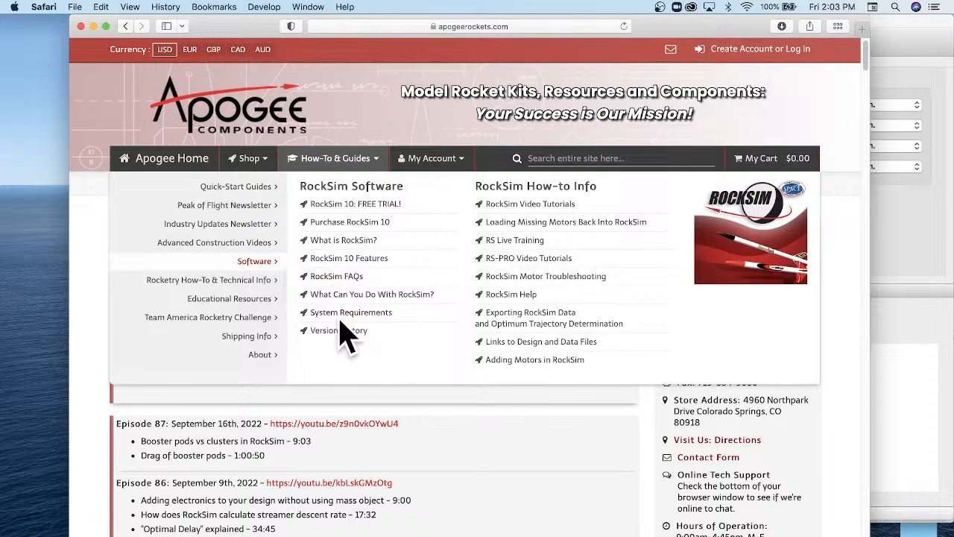
{"action": "left_click", "coordinate": [337, 331]}
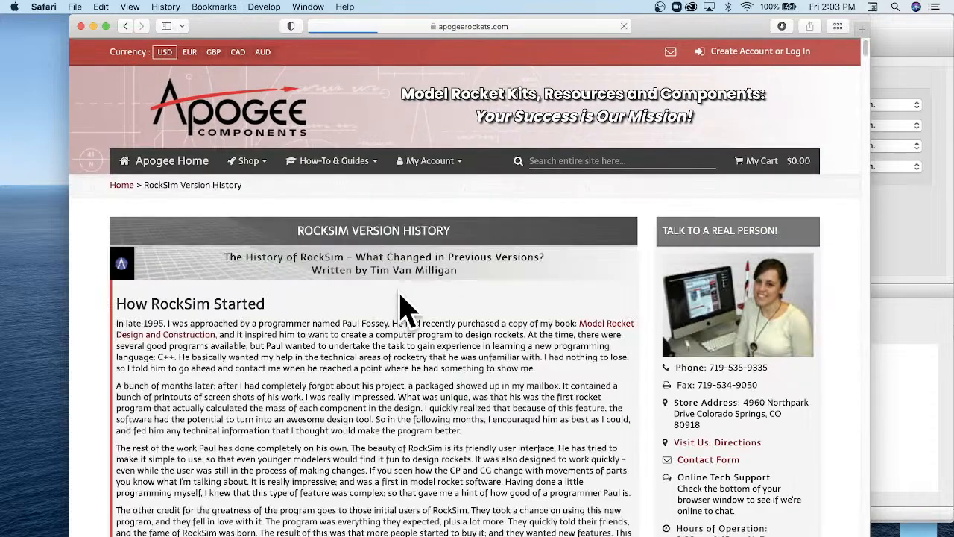
{"action": "scroll", "coordinate": [503, 295], "scroll_direction": "down", "scroll_amount": 3}
{"action": "scroll", "coordinate": [503, 294], "scroll_direction": "down", "scroll_amount": 5}
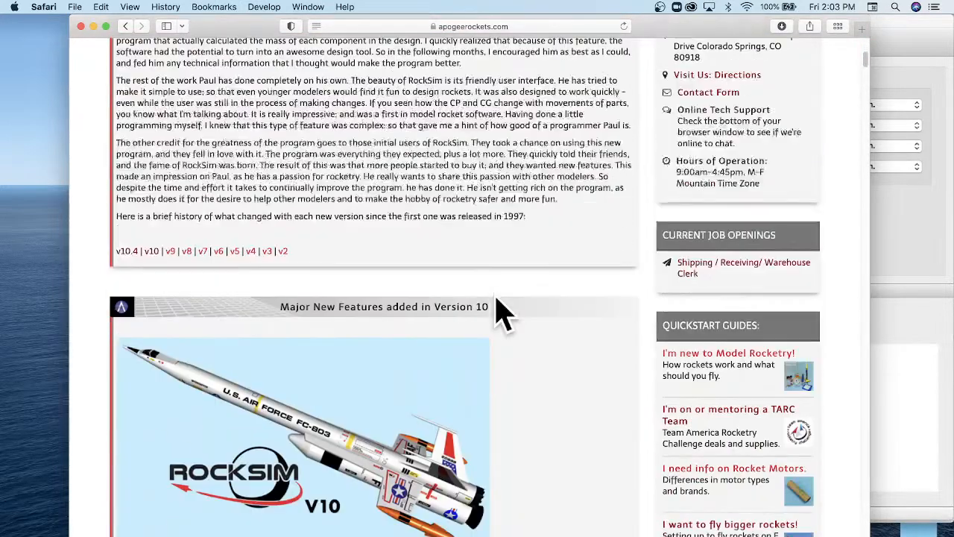
{"action": "scroll", "coordinate": [532, 303], "scroll_direction": "down", "scroll_amount": 4}
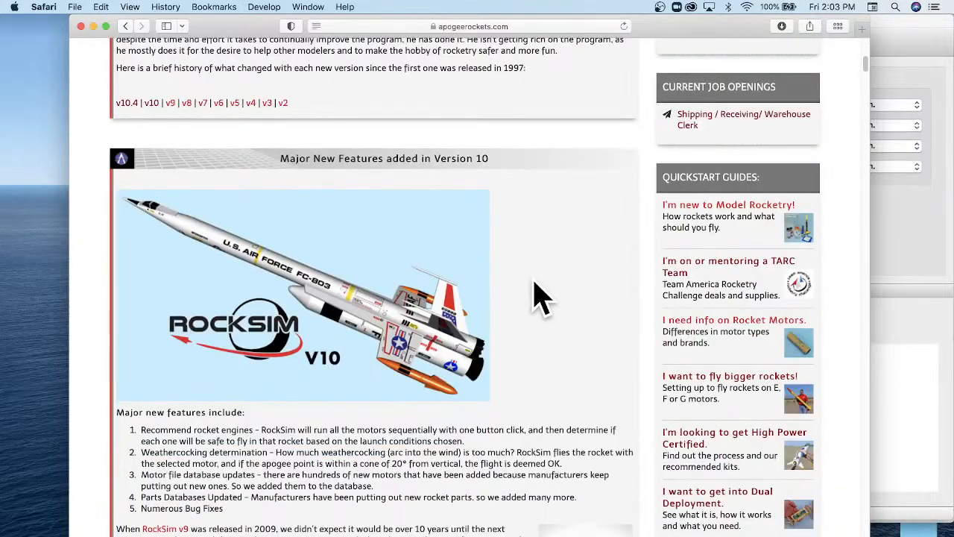
{"action": "scroll", "coordinate": [537, 297], "scroll_direction": "down", "scroll_amount": 10}
{"action": "scroll", "coordinate": [532, 276], "scroll_direction": "down", "scroll_amount": 6}
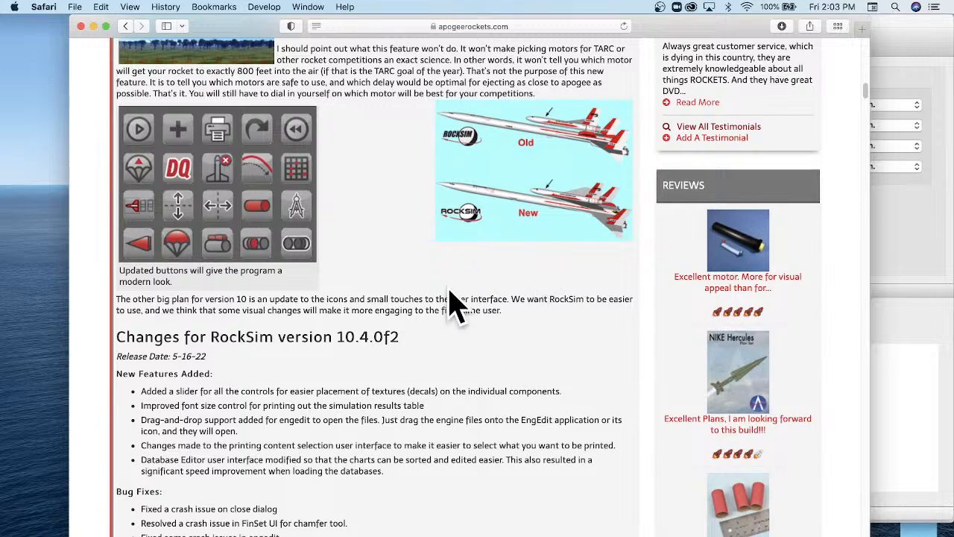
{"action": "scroll", "coordinate": [453, 283], "scroll_direction": "down", "scroll_amount": 1}
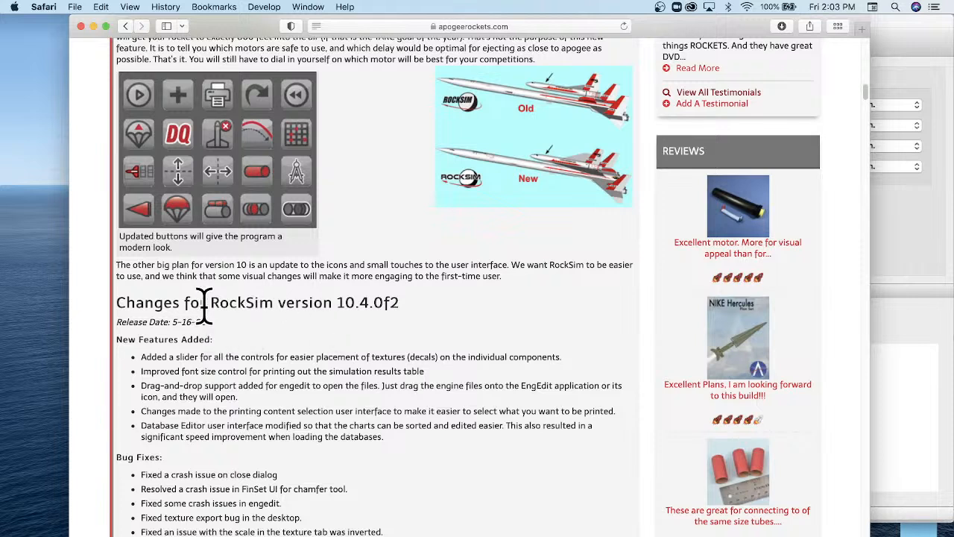
Highlight the 10.4.0 version number in the changes heading and the release date 5-16-22 below it.
{"action": "left_click_drag", "start_coordinate": [209, 302], "coordinate": [411, 304]}
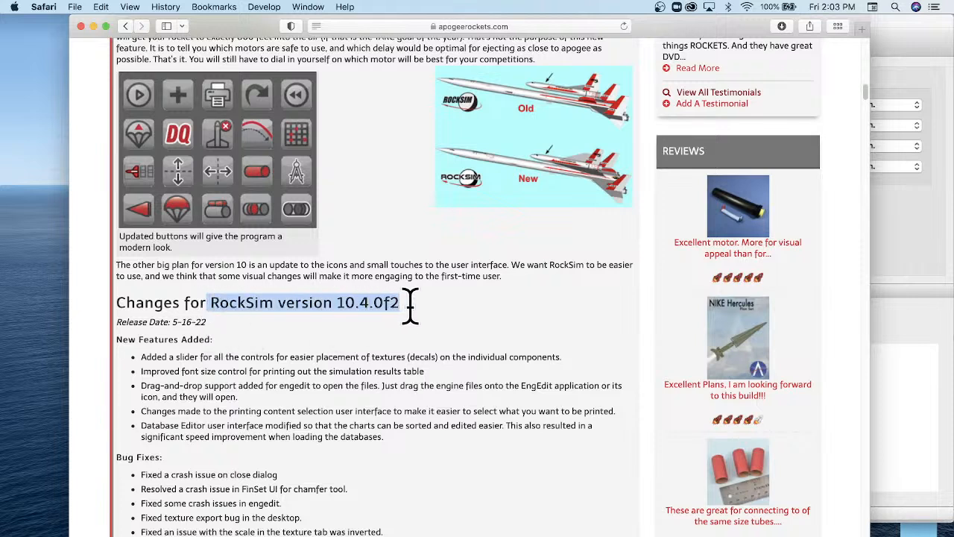
{"action": "left_click", "coordinate": [353, 309]}
{"action": "left_click_drag", "start_coordinate": [337, 302], "coordinate": [381, 302]}
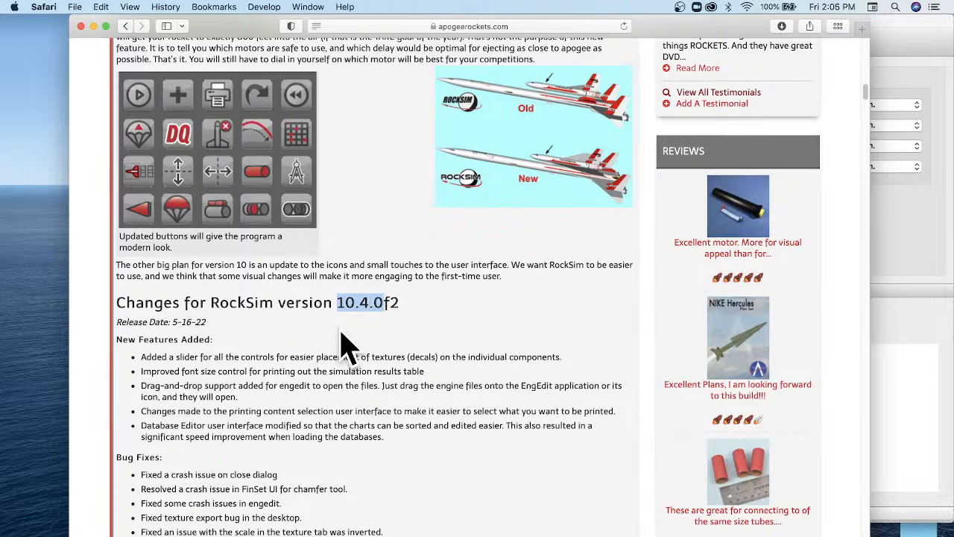
{"action": "scroll", "coordinate": [357, 321], "scroll_direction": "down", "scroll_amount": 2}
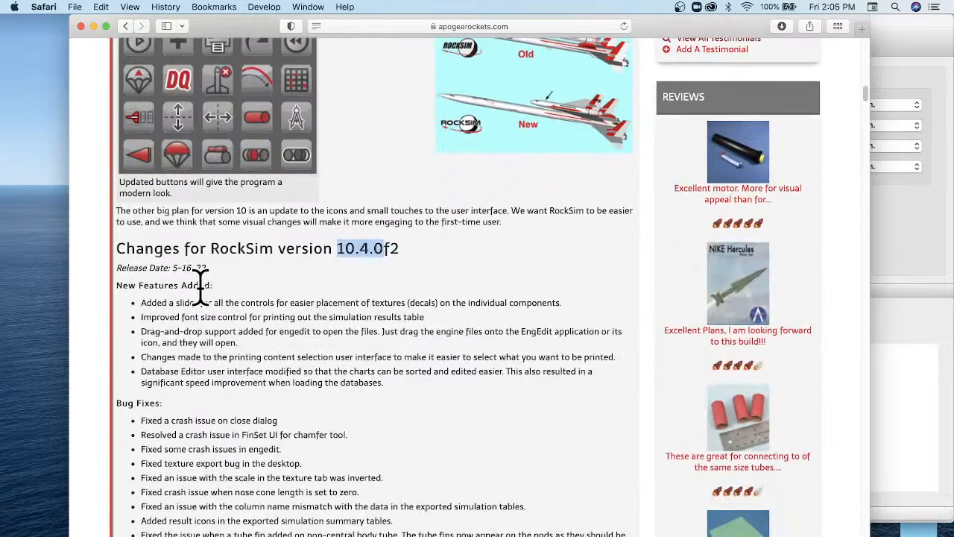
{"action": "left_click", "coordinate": [173, 273]}
{"action": "left_click_drag", "start_coordinate": [173, 269], "coordinate": [218, 270]}
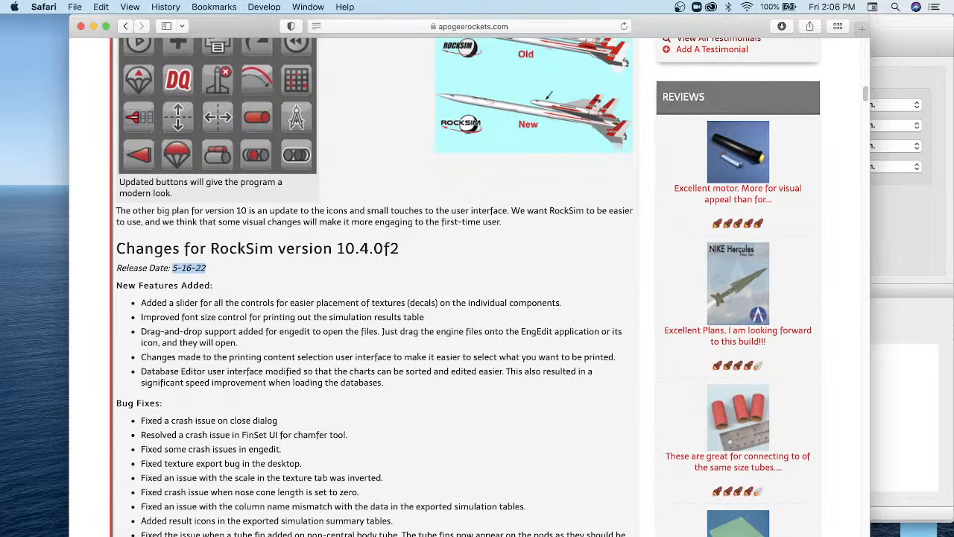
Switch to the untitled design in Rocksim, enlarge its window and name the rocket Bottle Rocket.
{"action": "left_click", "coordinate": [901, 225]}
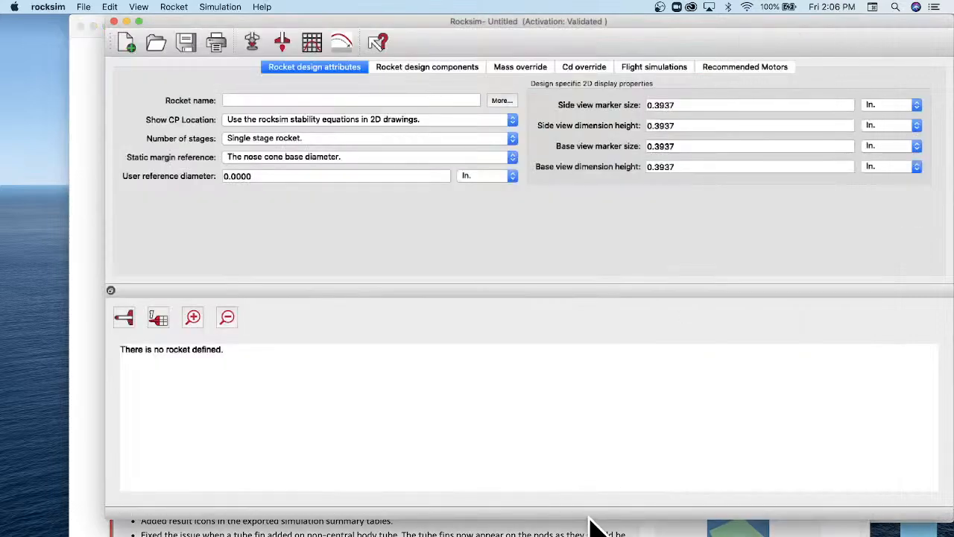
{"action": "left_click_drag", "start_coordinate": [587, 519], "coordinate": [582, 536]}
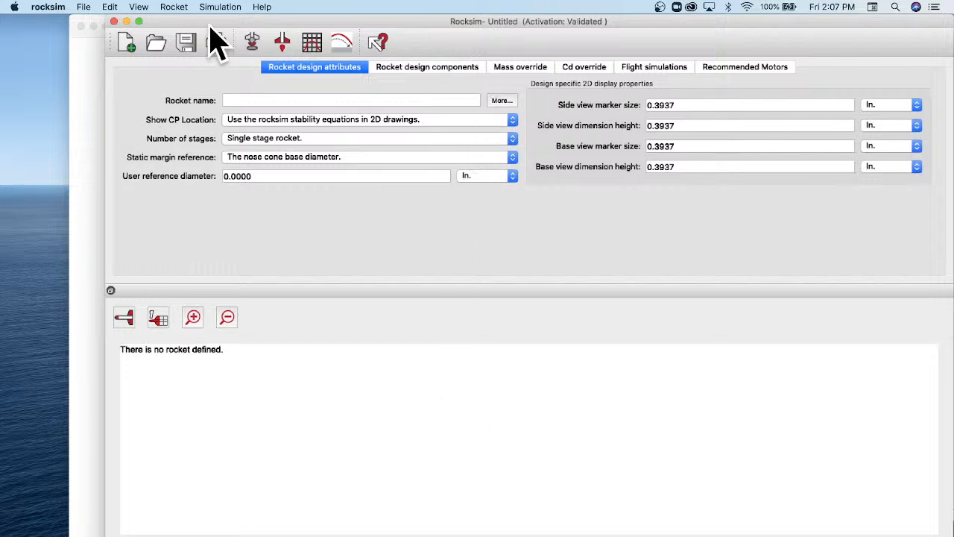
{"action": "left_click_drag", "start_coordinate": [209, 26], "coordinate": [199, 30]}
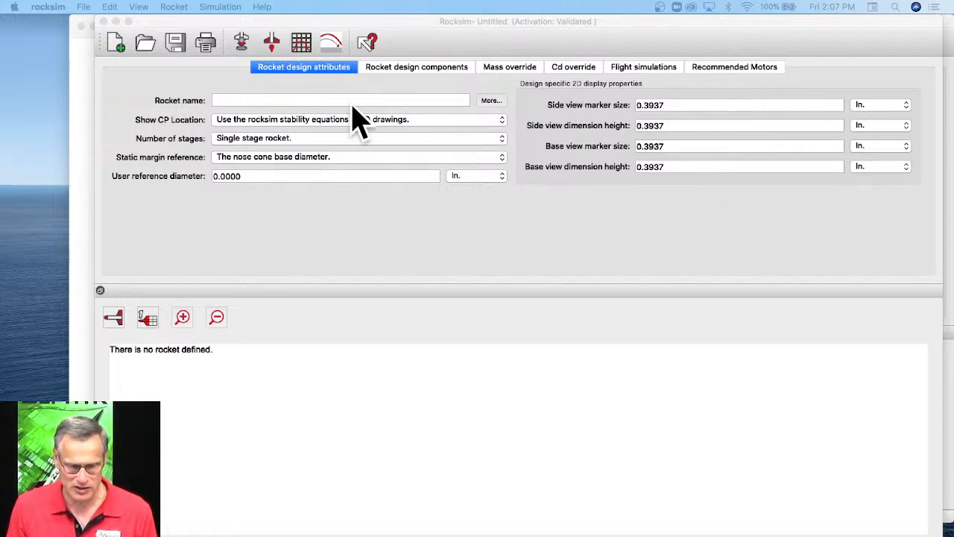
{"action": "left_click", "coordinate": [237, 101]}
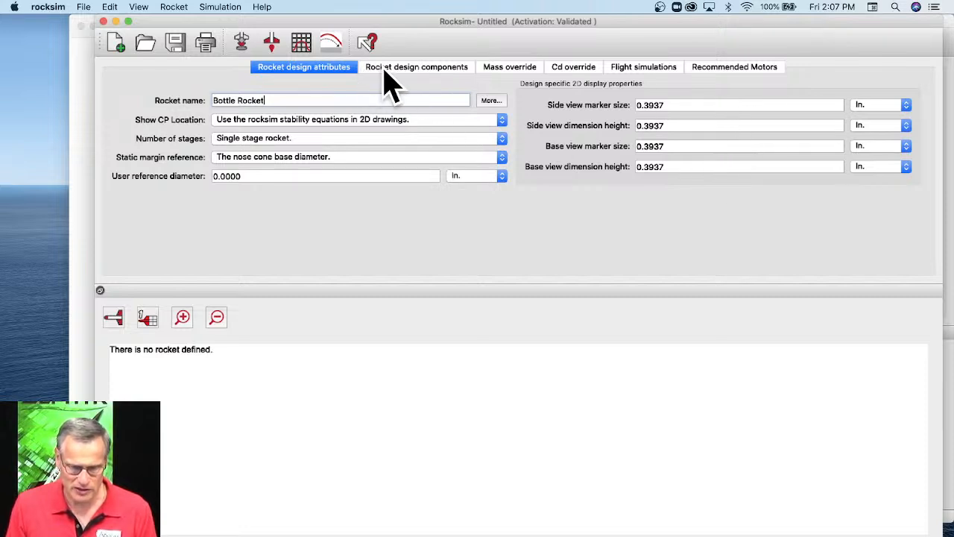
Add the Apogee 13 mm body tube, part 10063, from the database and set its length to 1.5 in.
{"action": "left_click", "coordinate": [455, 71]}
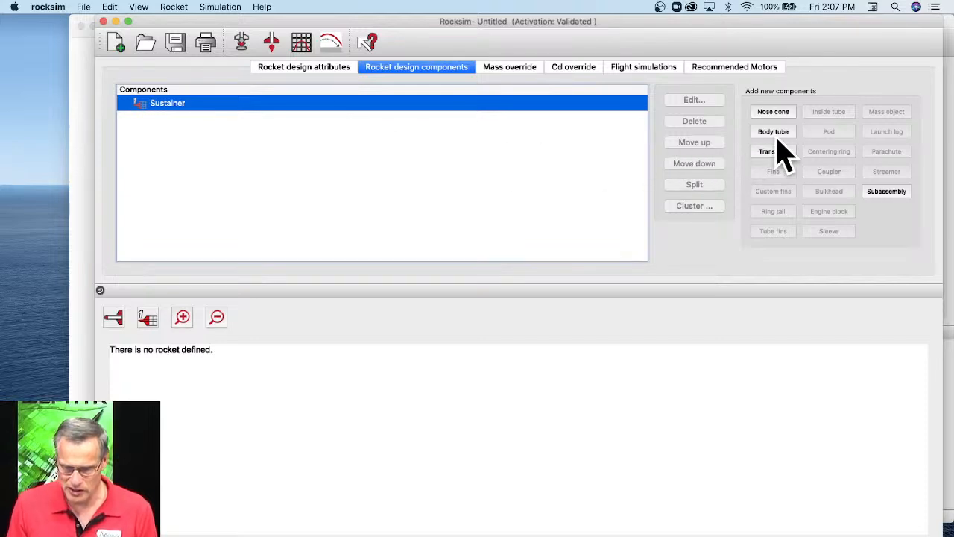
{"action": "left_click", "coordinate": [775, 133]}
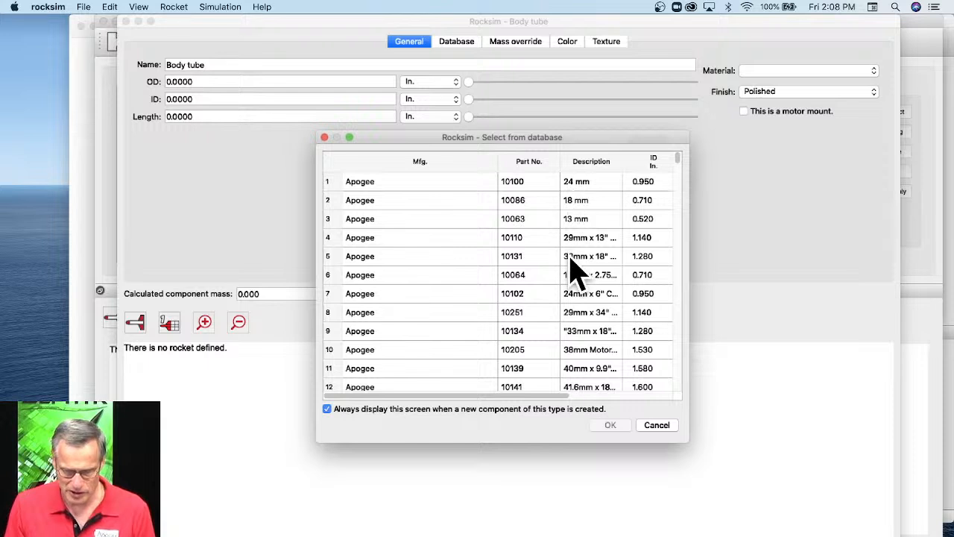
{"action": "left_click", "coordinate": [588, 225]}
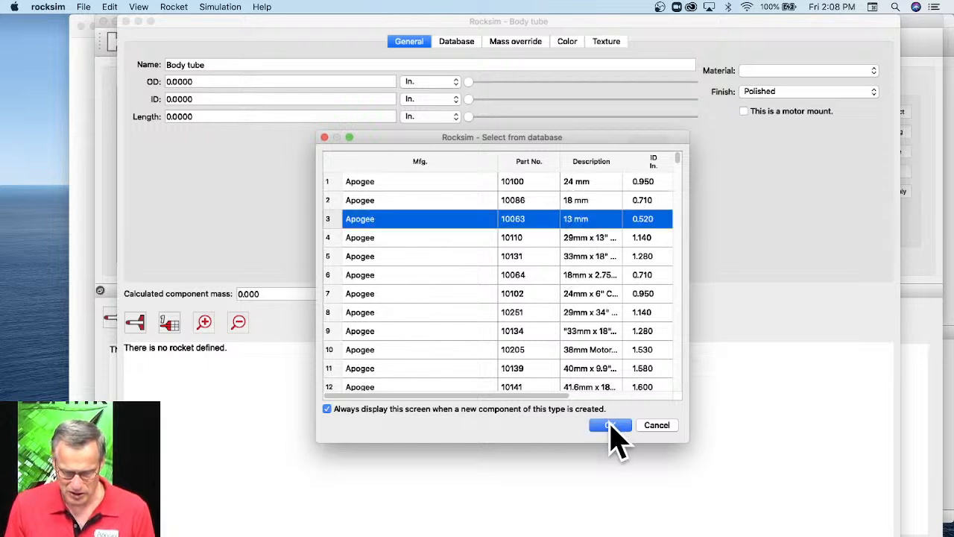
{"action": "left_click", "coordinate": [610, 426]}
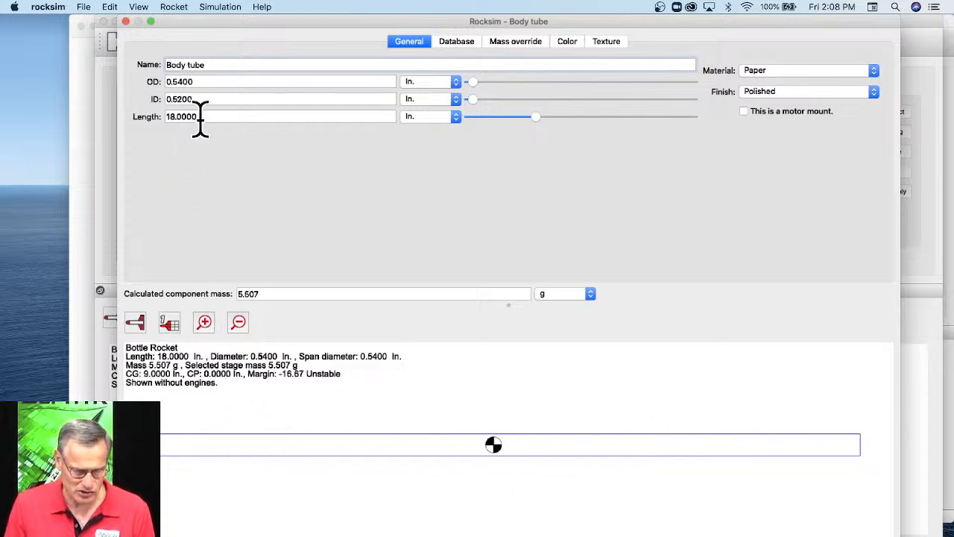
{"action": "left_click_drag", "start_coordinate": [198, 116], "coordinate": [171, 116]}
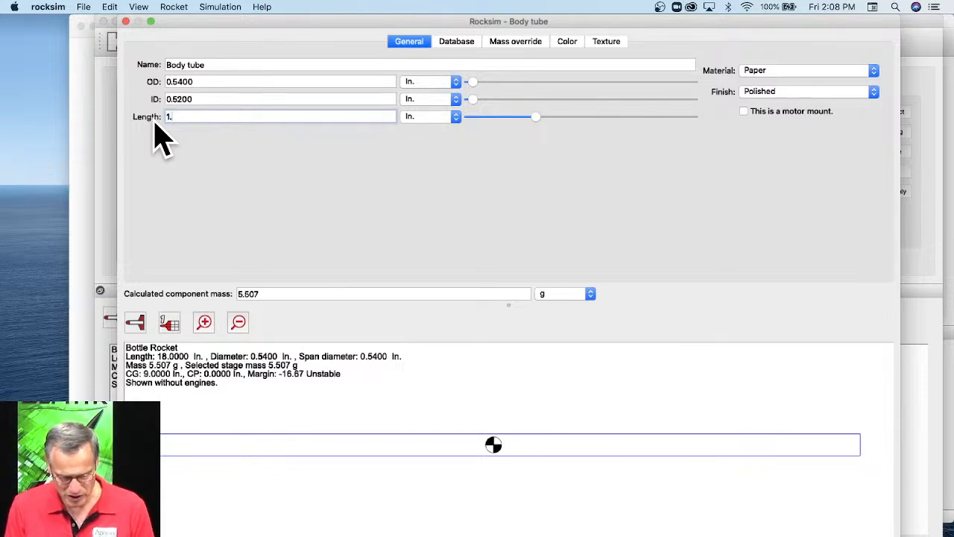
{"action": "key", "text": "Return"}
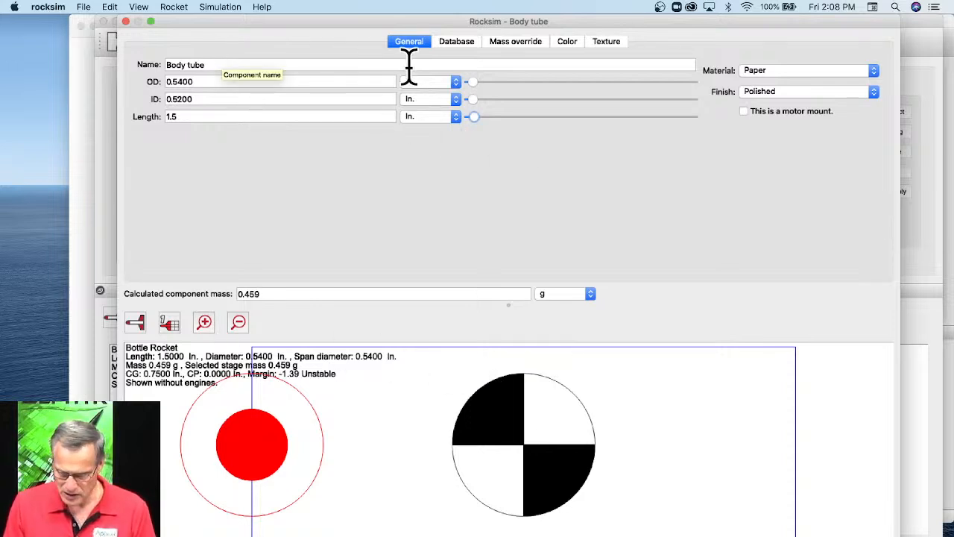
Make the body tube a motor mount and load the Estes A3T engine with a 4-second ejection delay.
{"action": "left_click", "coordinate": [749, 113]}
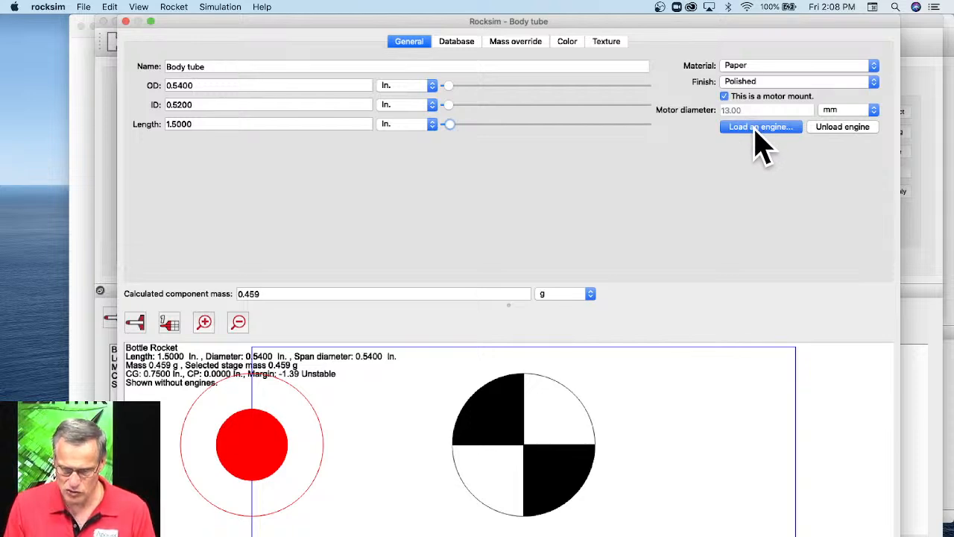
{"action": "left_click", "coordinate": [756, 128]}
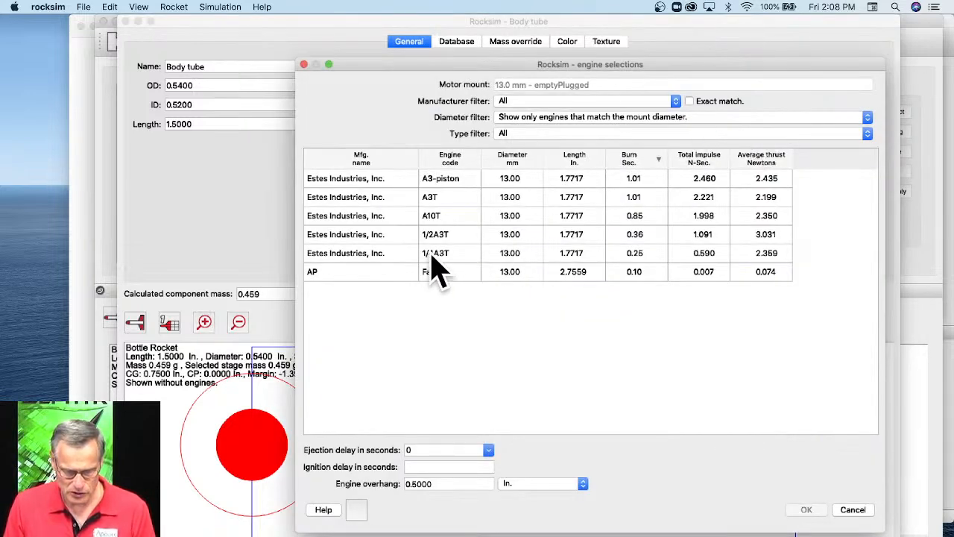
{"action": "left_click", "coordinate": [431, 196]}
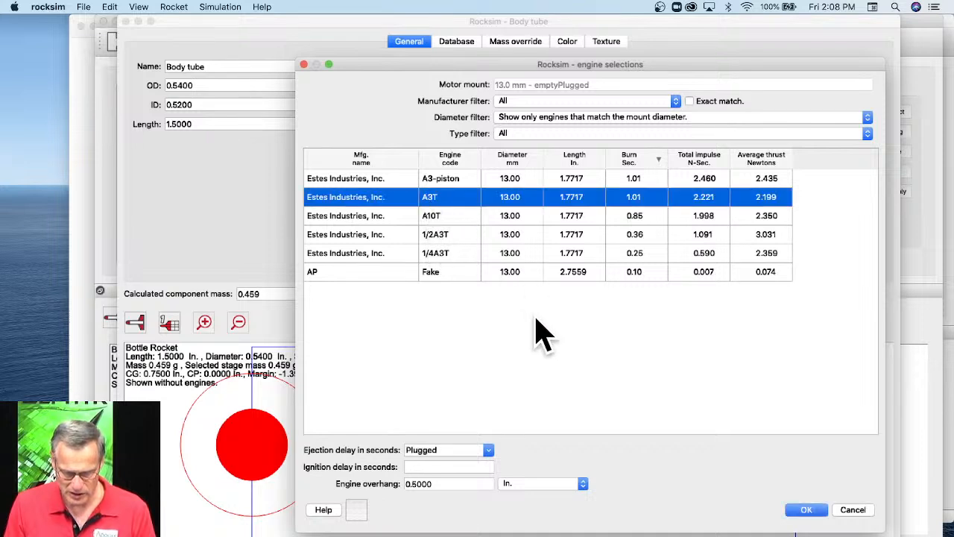
{"action": "left_click", "coordinate": [489, 450]}
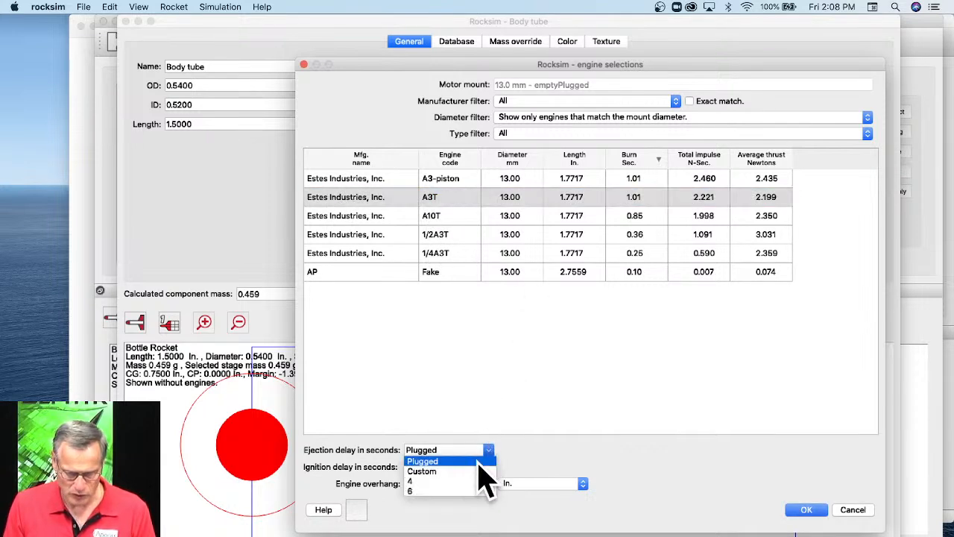
{"action": "left_click", "coordinate": [443, 495]}
{"action": "left_click", "coordinate": [803, 510]}
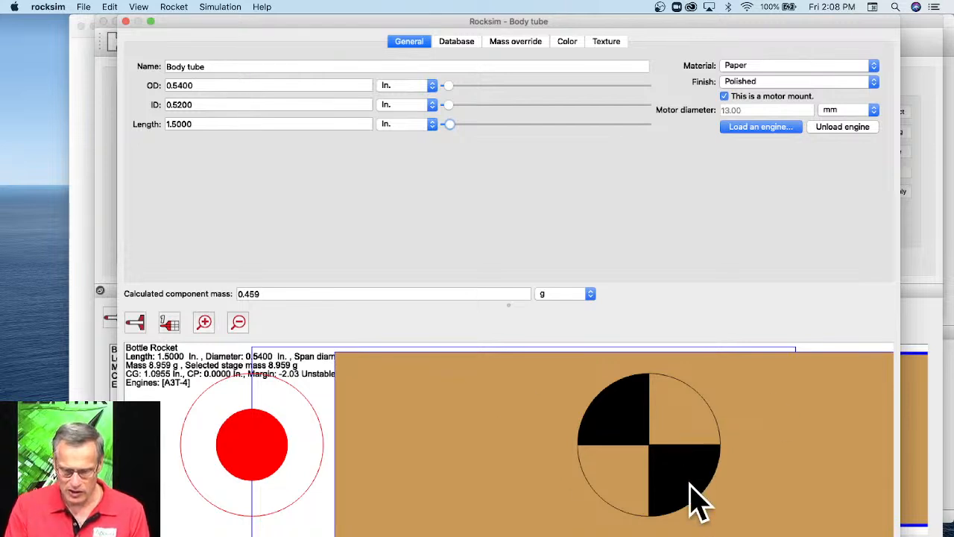
{"action": "left_click", "coordinate": [537, 534]}
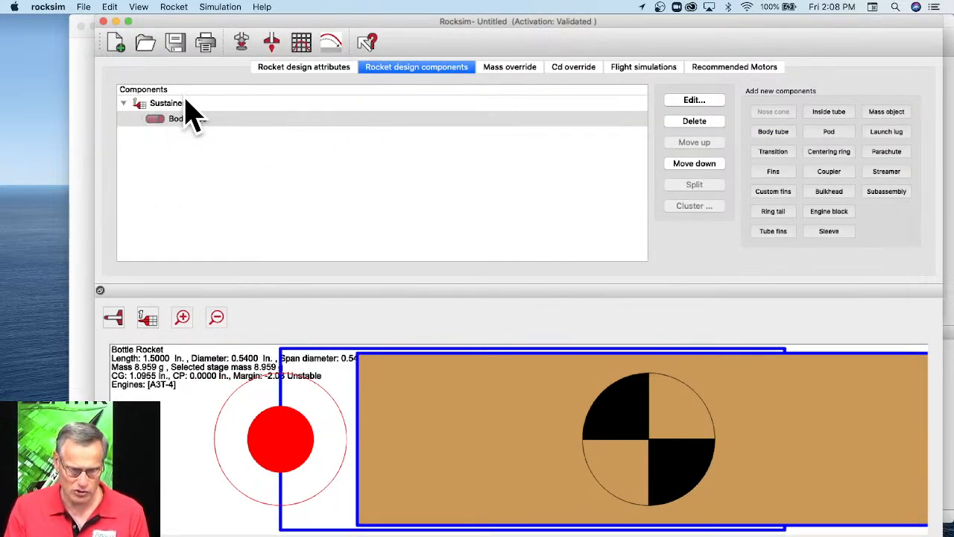
Add the Apogee VNC-13 nose cone, part 19682, from the database to the sustainer.
{"action": "left_click", "coordinate": [155, 104]}
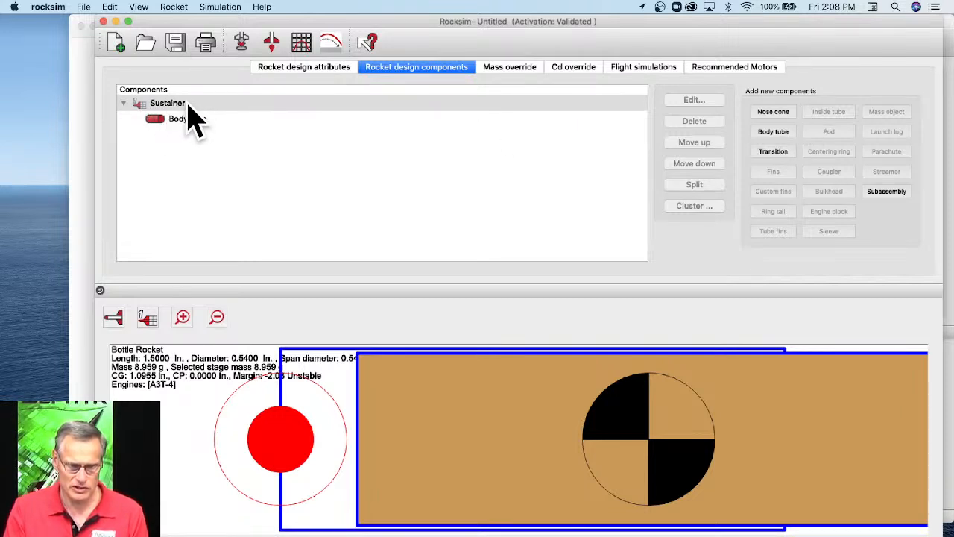
{"action": "left_click", "coordinate": [778, 111]}
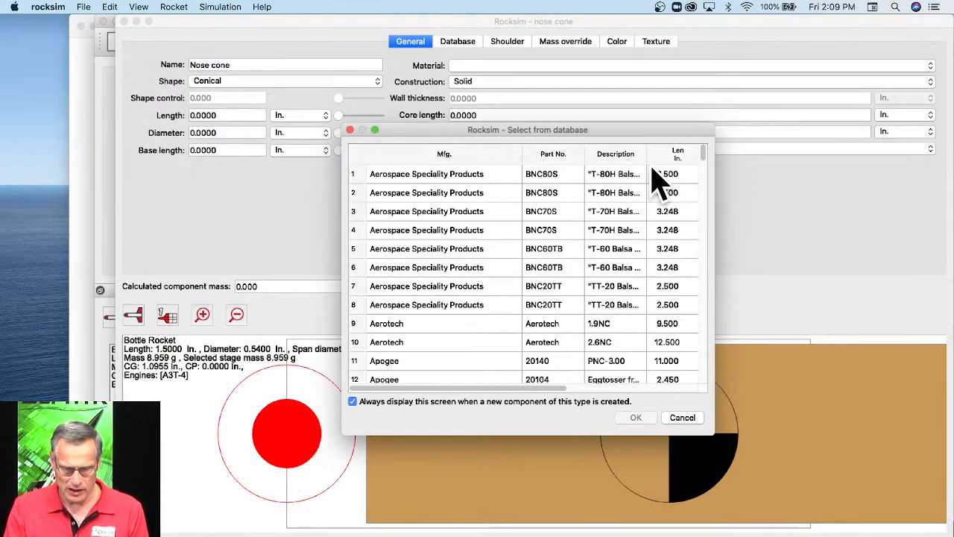
{"action": "scroll", "coordinate": [537, 260], "scroll_direction": "down", "scroll_amount": 5}
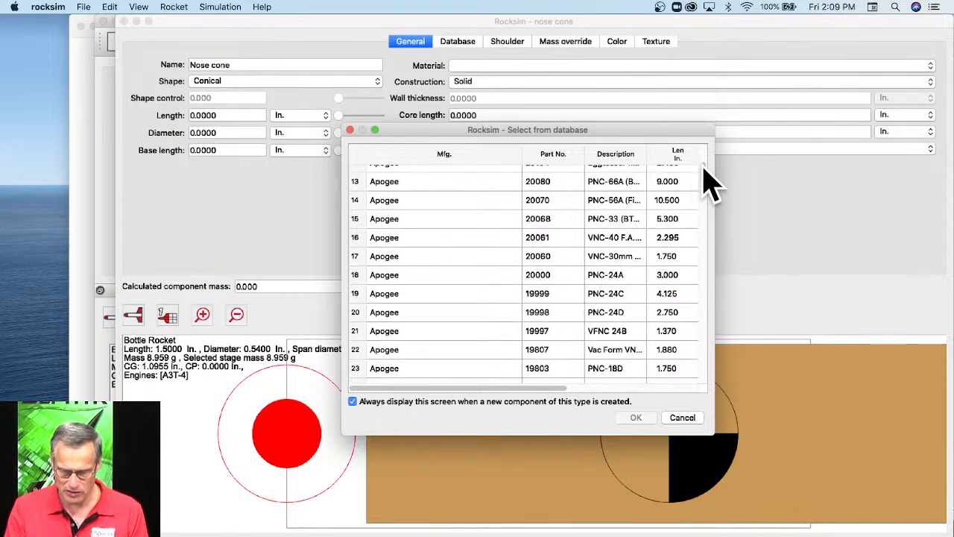
{"action": "scroll", "coordinate": [704, 167], "scroll_direction": "up", "scroll_amount": 1}
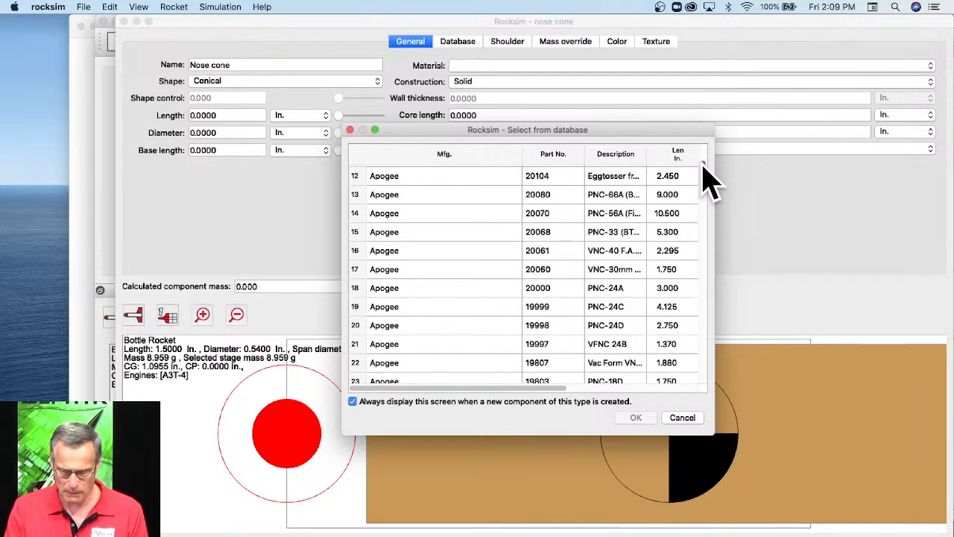
{"action": "scroll", "coordinate": [704, 167], "scroll_direction": "up", "scroll_amount": 4}
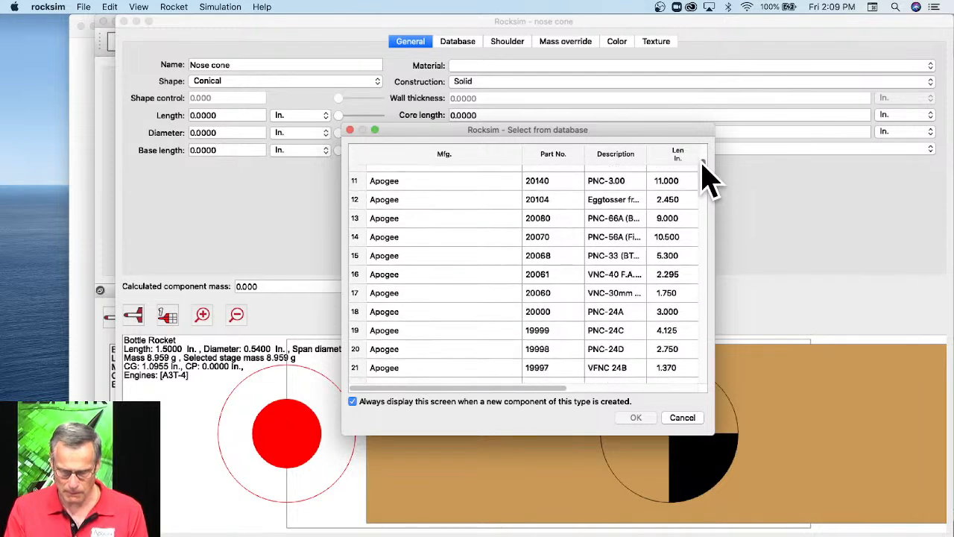
{"action": "left_click_drag", "start_coordinate": [701, 158], "coordinate": [703, 196]}
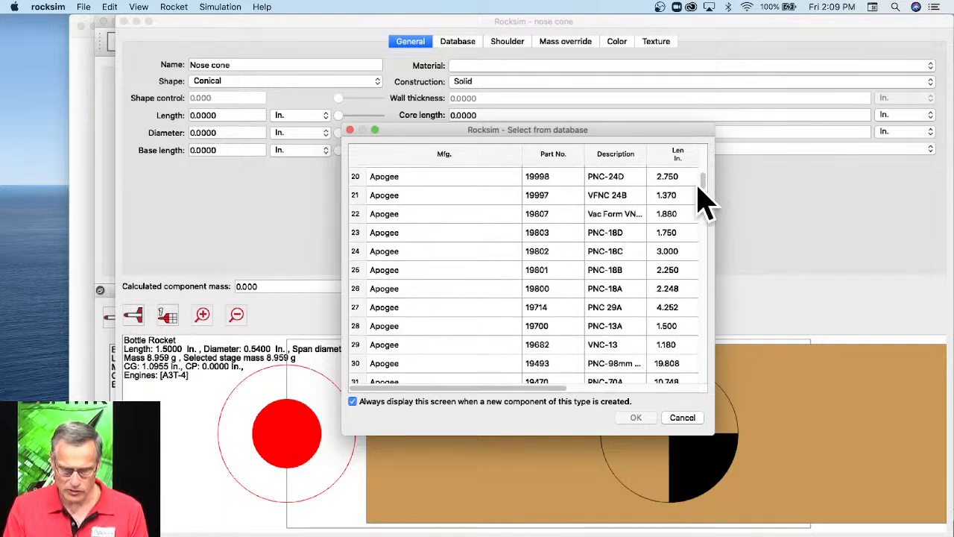
{"action": "left_click", "coordinate": [605, 347]}
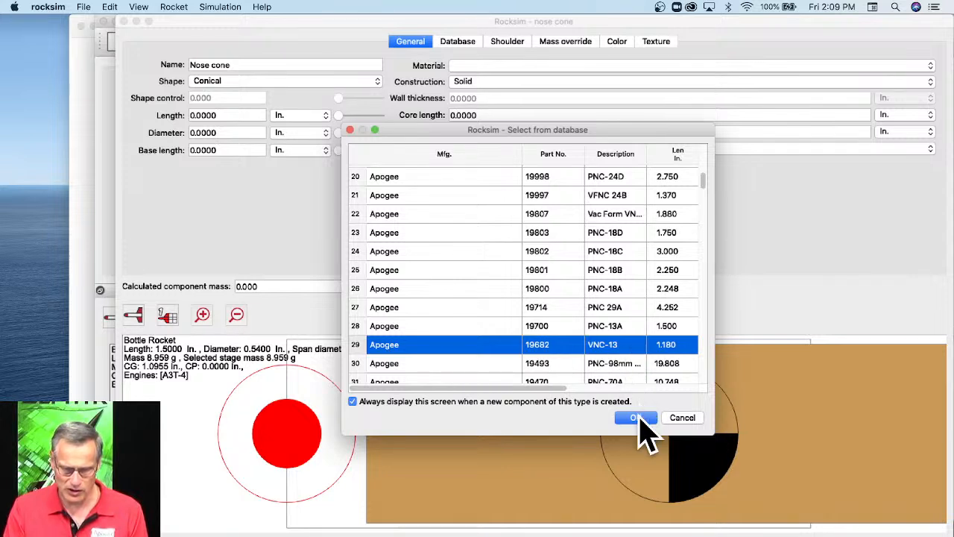
{"action": "left_click", "coordinate": [640, 418]}
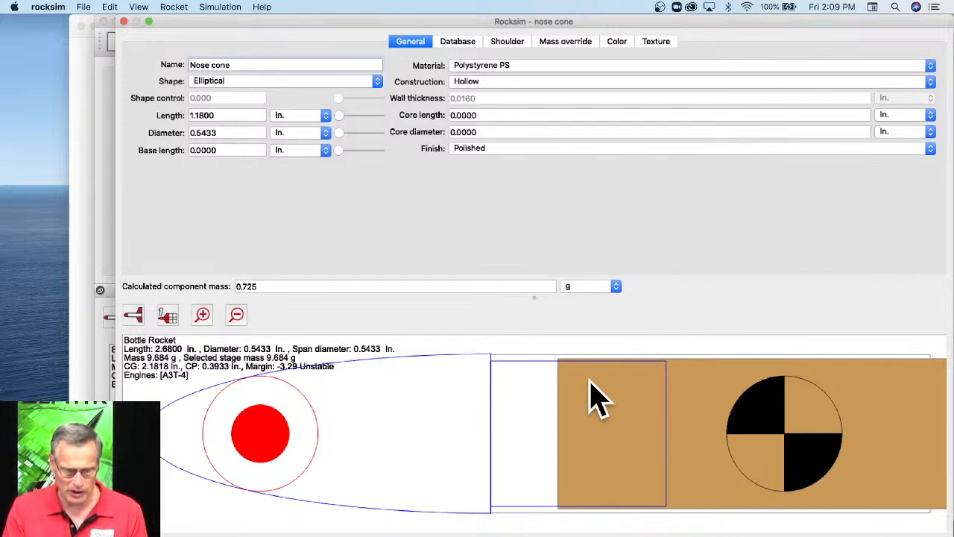
Set the nose cone's shoulder length to 0.21 in so it stops short of the engine, and accept the nose cone.
{"action": "left_click", "coordinate": [510, 45]}
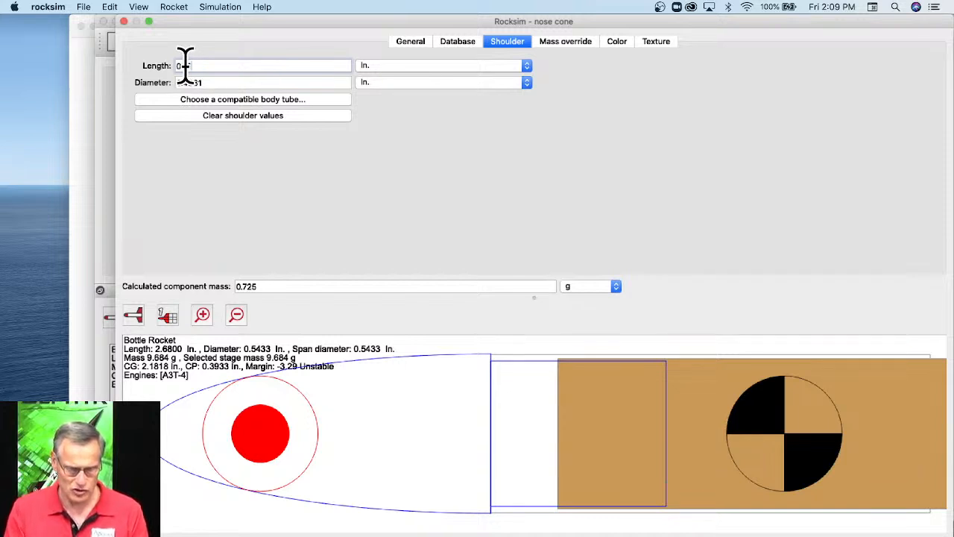
{"action": "key", "text": "Tab"}
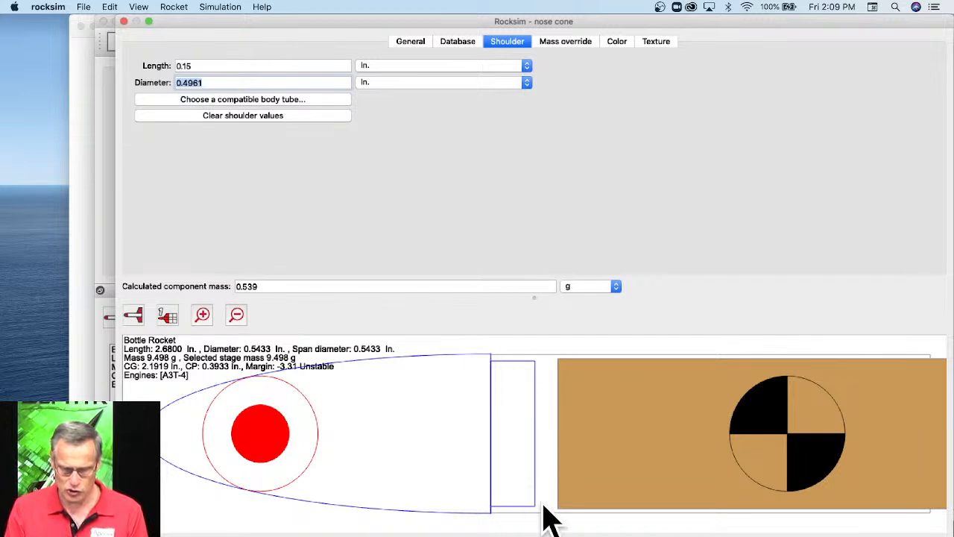
{"action": "left_click", "coordinate": [192, 68]}
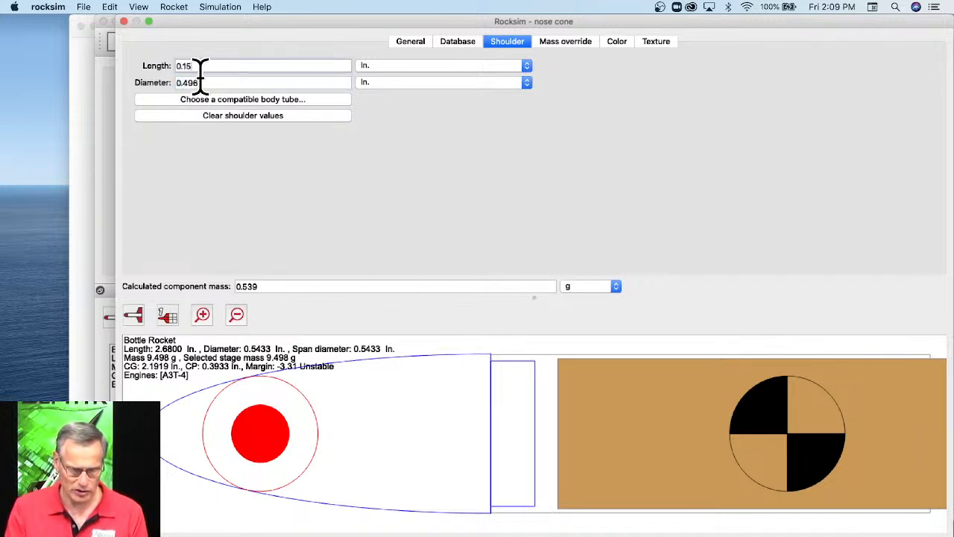
{"action": "key", "text": "Tab"}
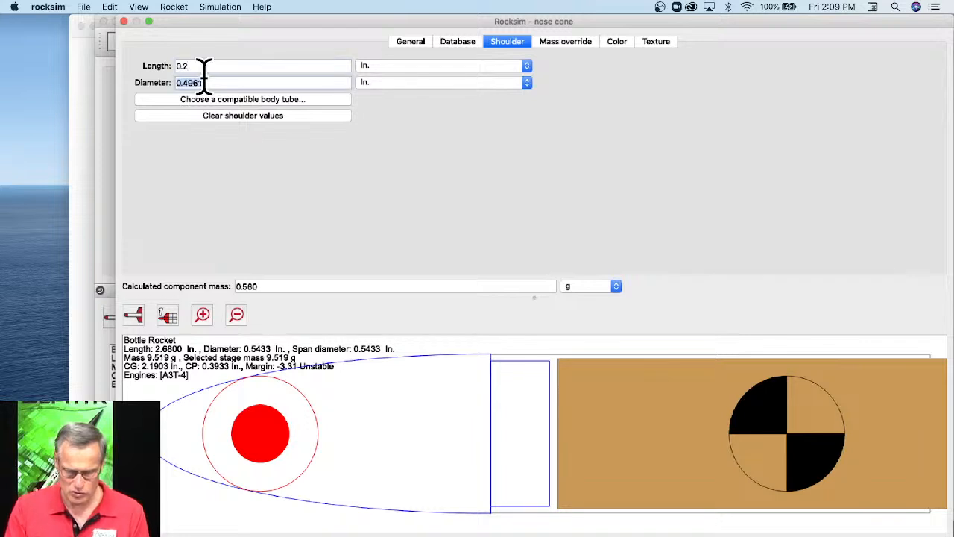
{"action": "left_click", "coordinate": [212, 67]}
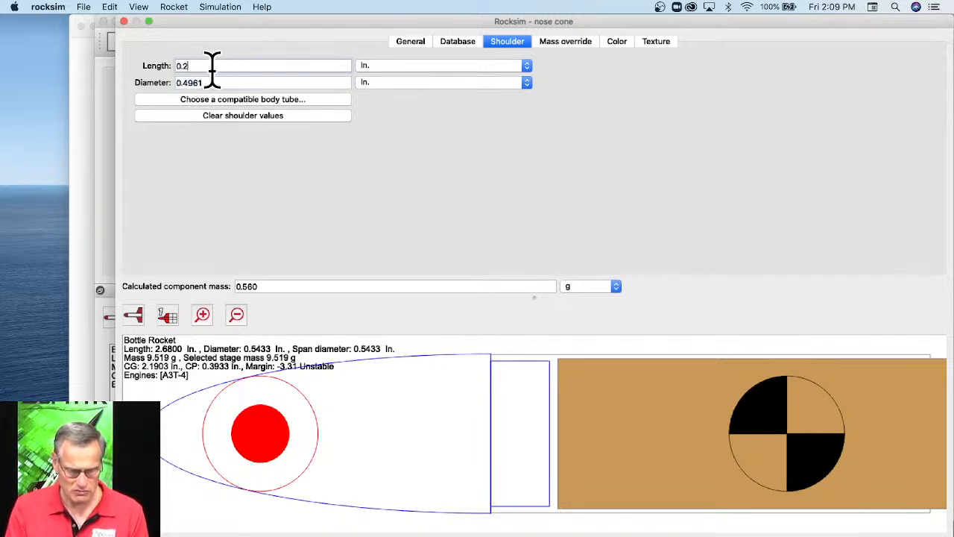
{"action": "type", "text": "1"}
{"action": "key", "text": "Tab"}
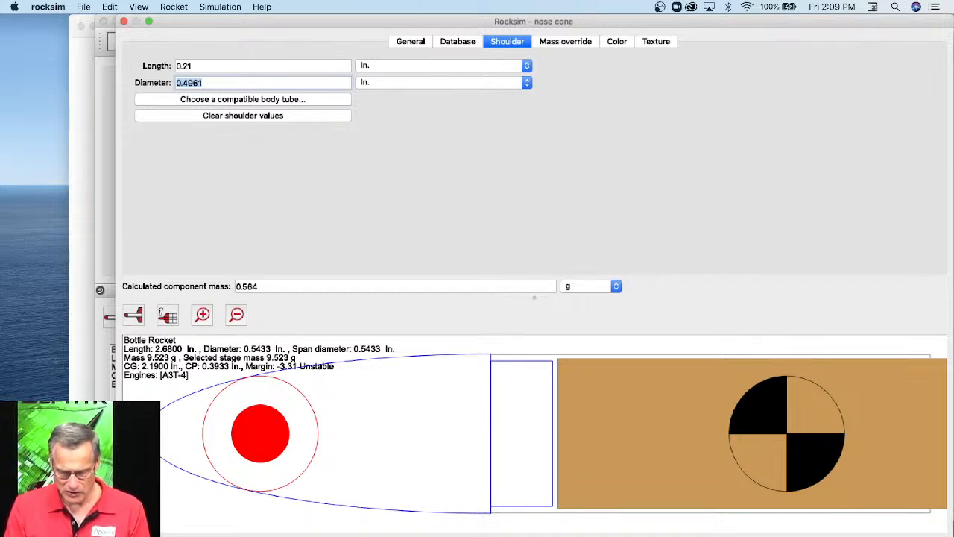
{"action": "key", "text": "Return"}
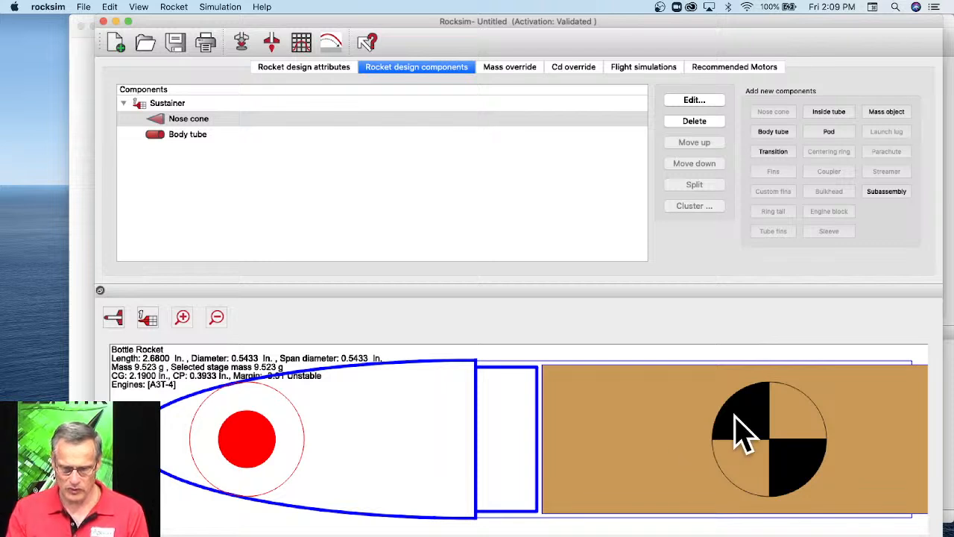
Display the rocket design in 3D.
{"action": "left_click", "coordinate": [111, 322]}
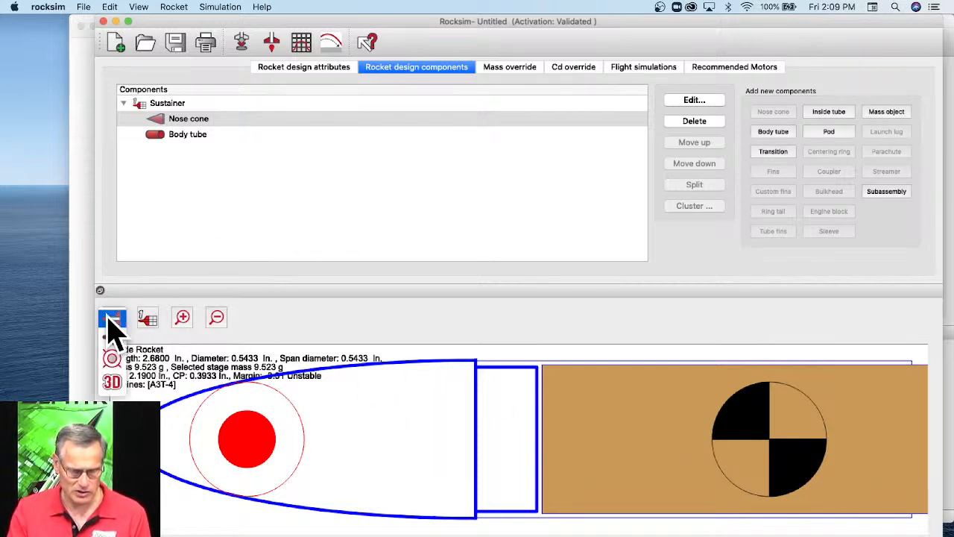
{"action": "left_click", "coordinate": [112, 383]}
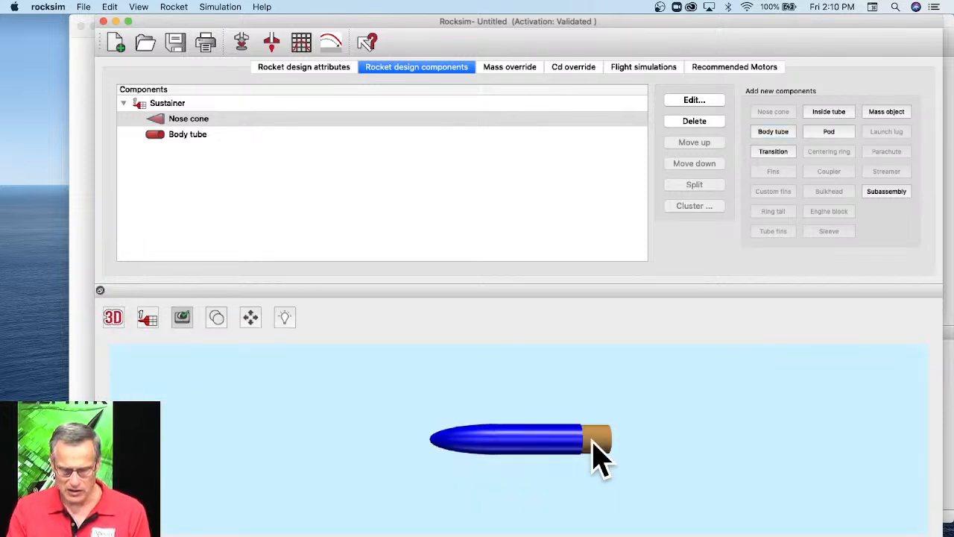
{"action": "scroll", "coordinate": [581, 483], "scroll_direction": "down", "scroll_amount": 4}
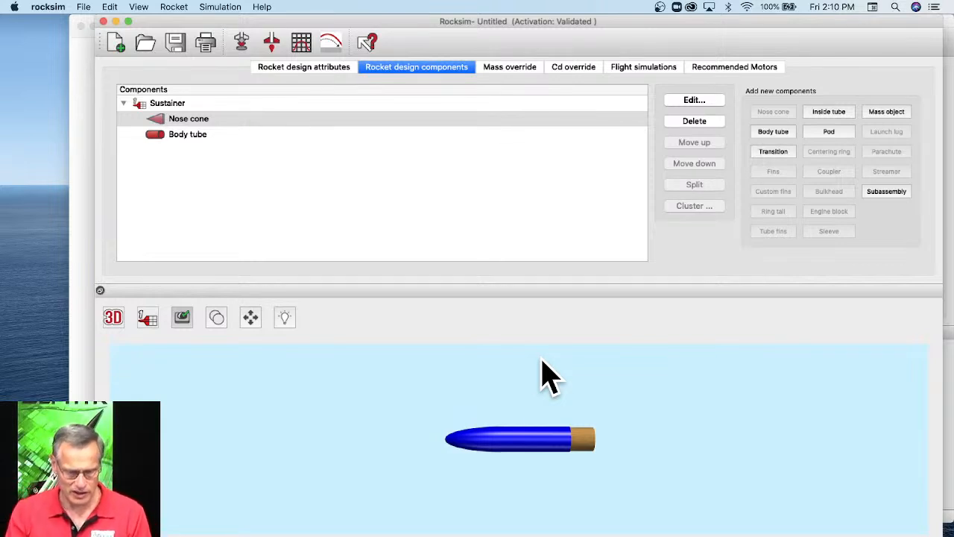
Add a pod to the body tube, name it Stick Attachment Pod and disable its ejection during simulations.
{"action": "left_click", "coordinate": [179, 142]}
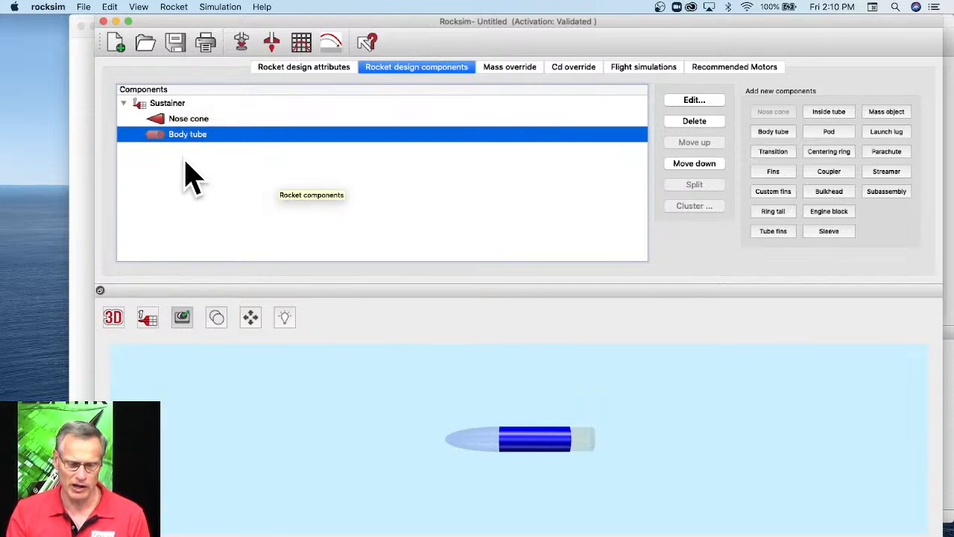
{"action": "left_click", "coordinate": [818, 133]}
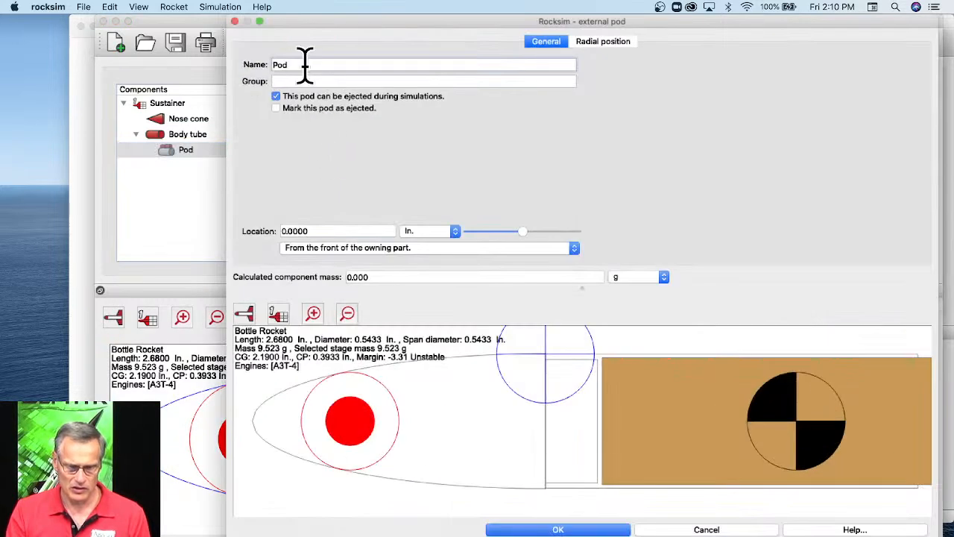
{"action": "left_click", "coordinate": [301, 80]}
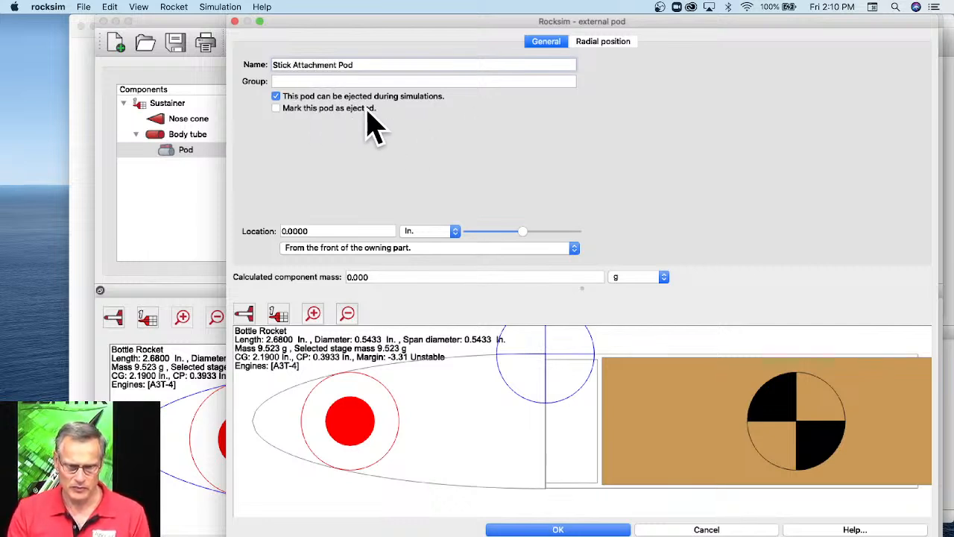
{"action": "left_click", "coordinate": [276, 96]}
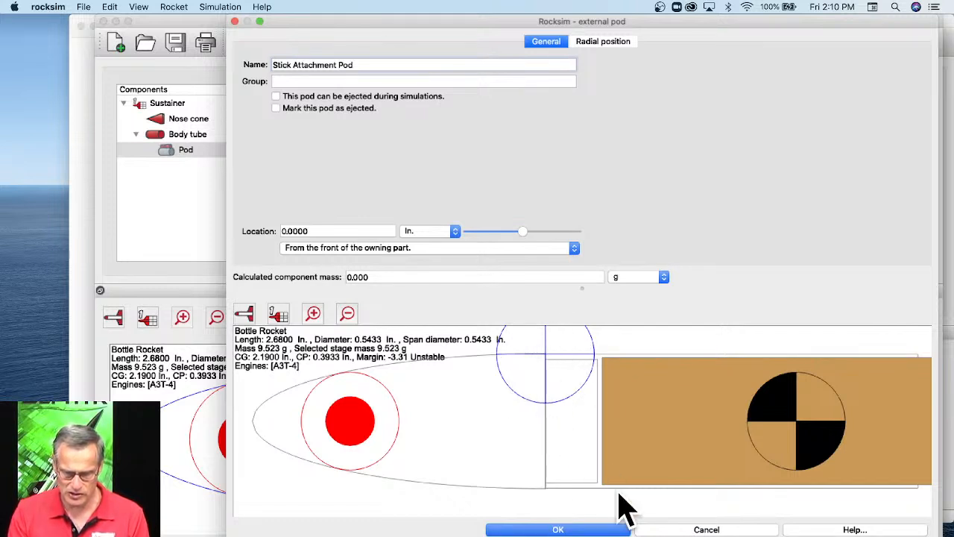
{"action": "left_click", "coordinate": [591, 531]}
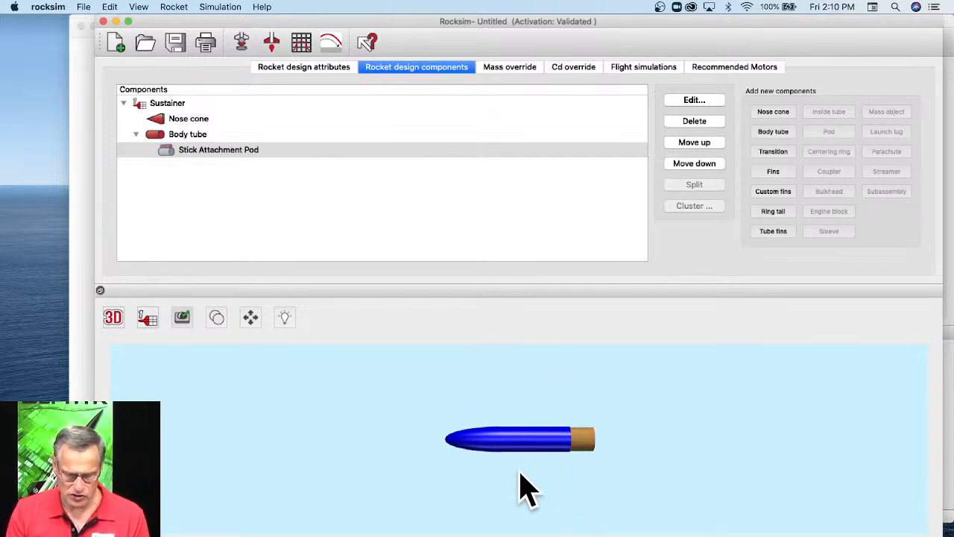
Add a custom body tube to the Stick Attachment Pod with an outer diameter of 0.125 in and a length of 13.25 in.
{"action": "left_click_drag", "start_coordinate": [520, 470], "coordinate": [515, 446]}
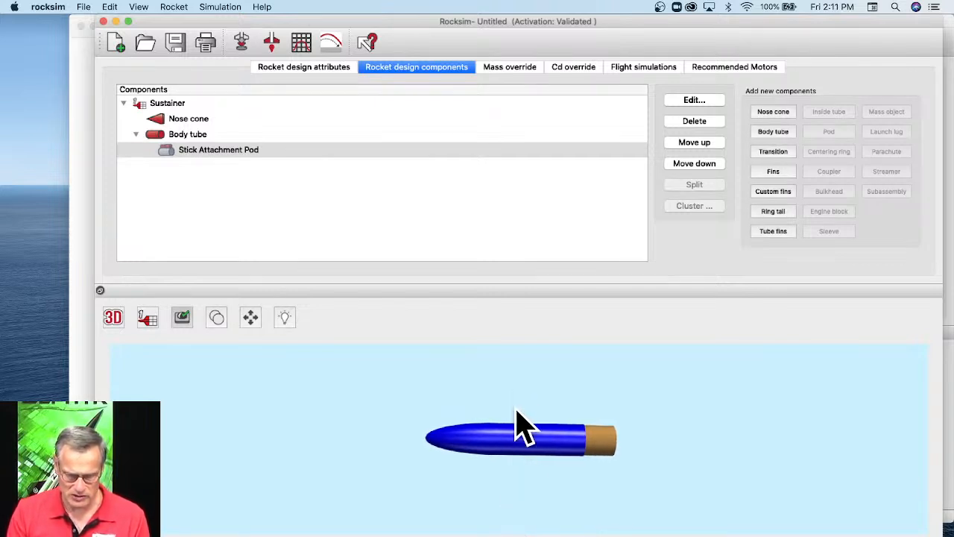
{"action": "left_click", "coordinate": [214, 152]}
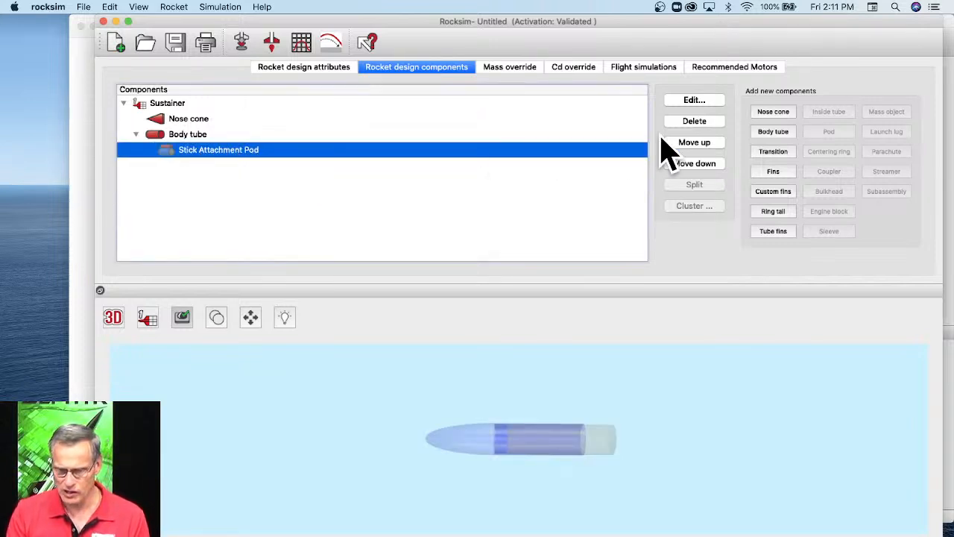
{"action": "left_click", "coordinate": [770, 133]}
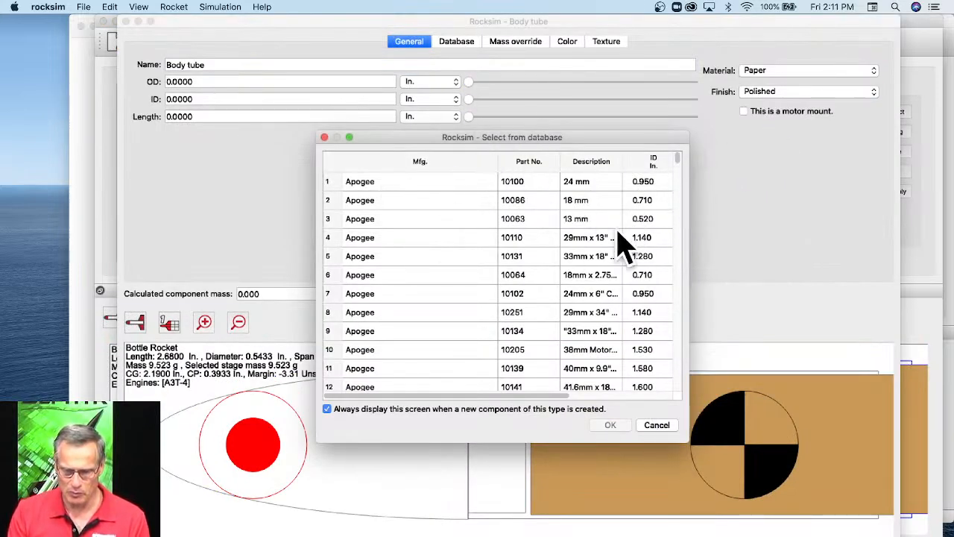
{"action": "left_click", "coordinate": [656, 425]}
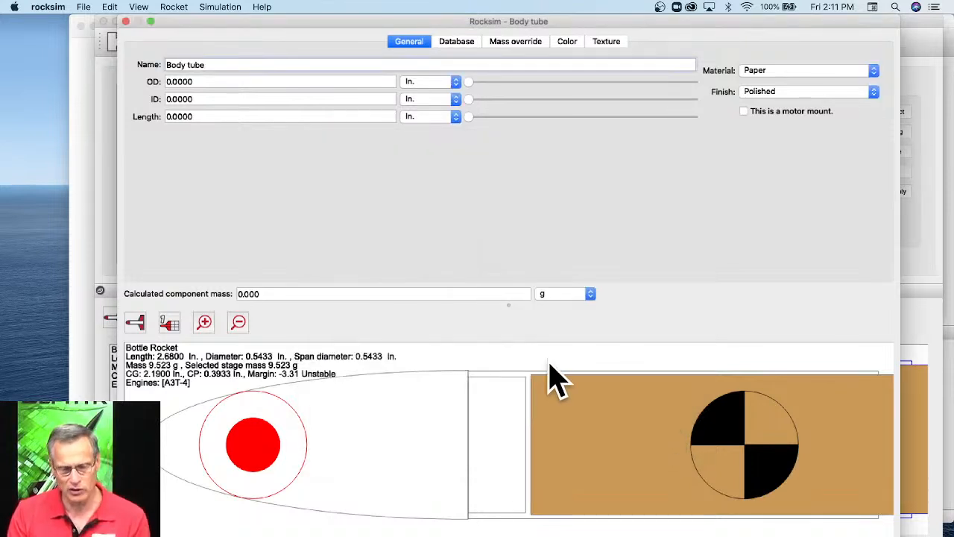
{"action": "double_click", "coordinate": [173, 82]}
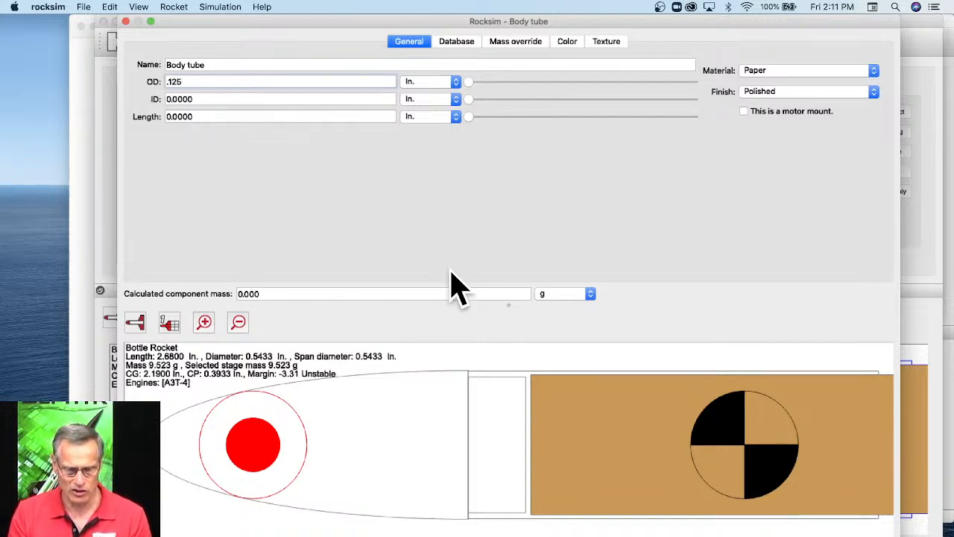
{"action": "key", "text": "Tab"}
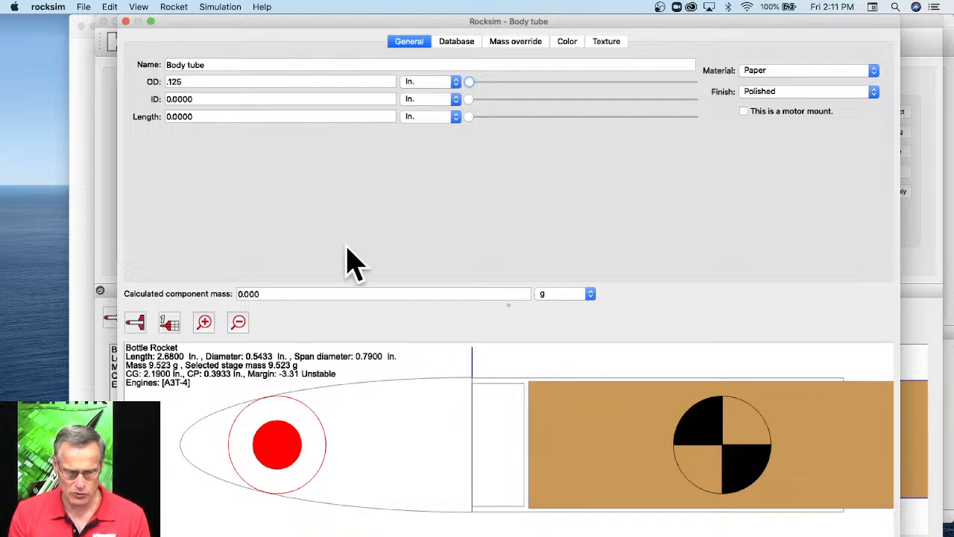
{"action": "left_click_drag", "start_coordinate": [473, 122], "coordinate": [519, 127]}
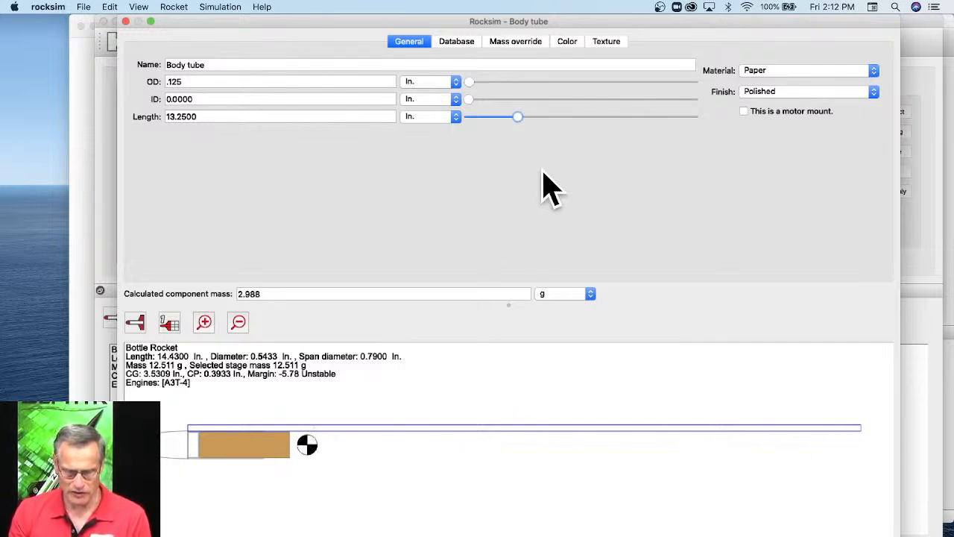
Change the stick tube's 3D diffuse color and its 2D color to red.
{"action": "left_click", "coordinate": [568, 41]}
{"action": "left_click", "coordinate": [568, 105]}
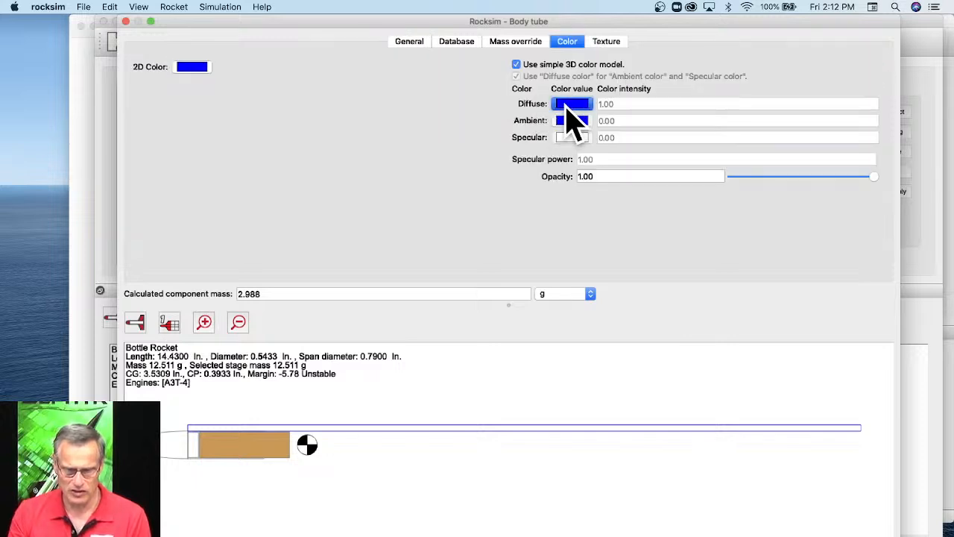
{"action": "left_click", "coordinate": [354, 223]}
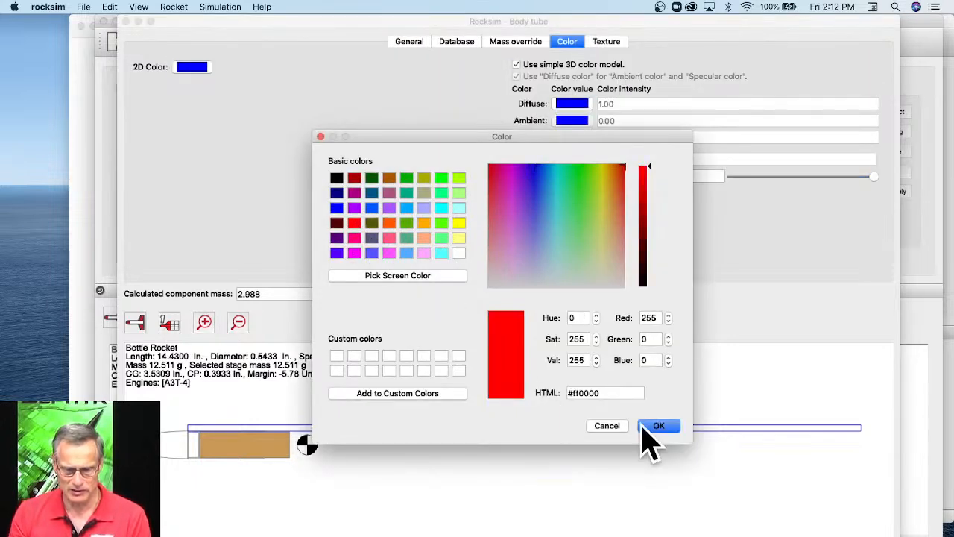
{"action": "left_click", "coordinate": [664, 426]}
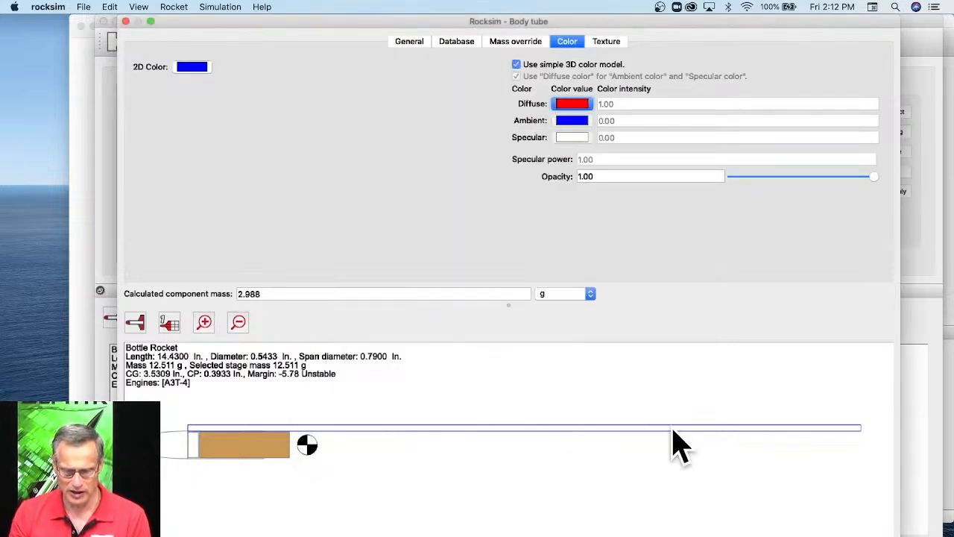
{"action": "left_click", "coordinate": [196, 67]}
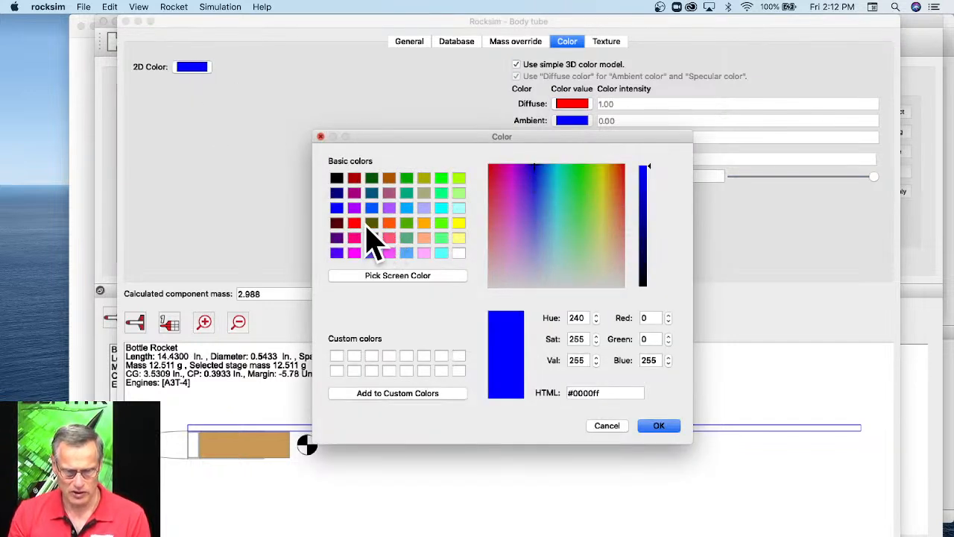
{"action": "left_click", "coordinate": [355, 224]}
{"action": "left_click", "coordinate": [659, 426]}
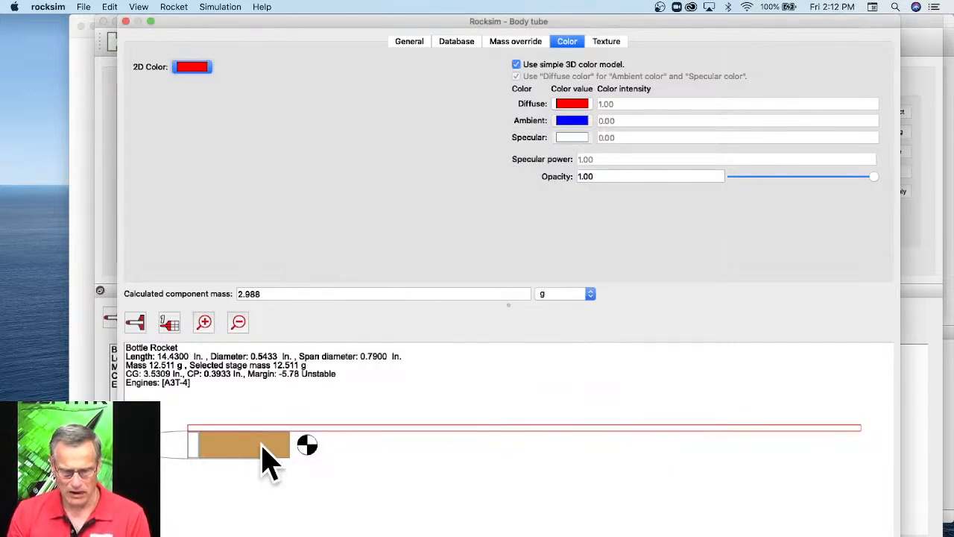
Display the rocket in 3D, rotate it to inspect the red stick, and close the stick tube's editor.
{"action": "left_click", "coordinate": [136, 325]}
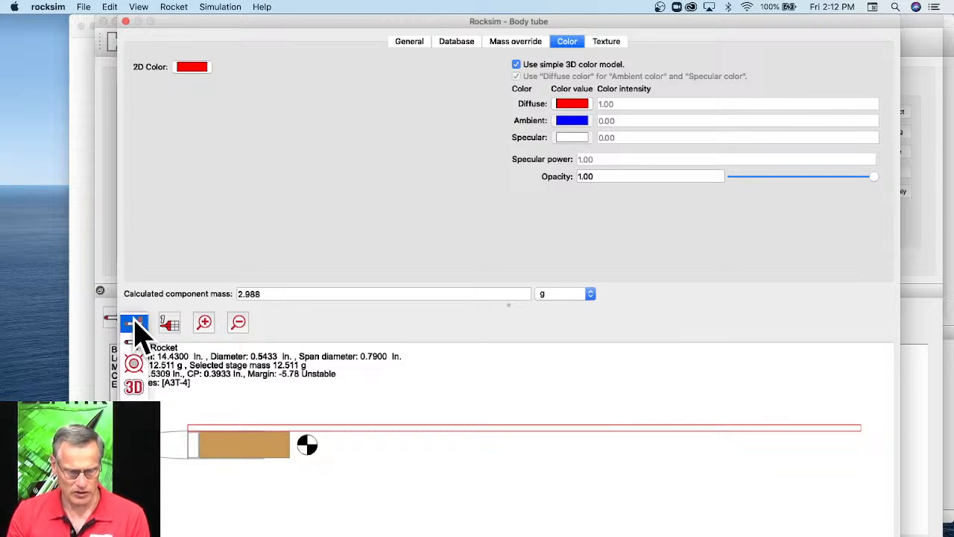
{"action": "left_click", "coordinate": [135, 387]}
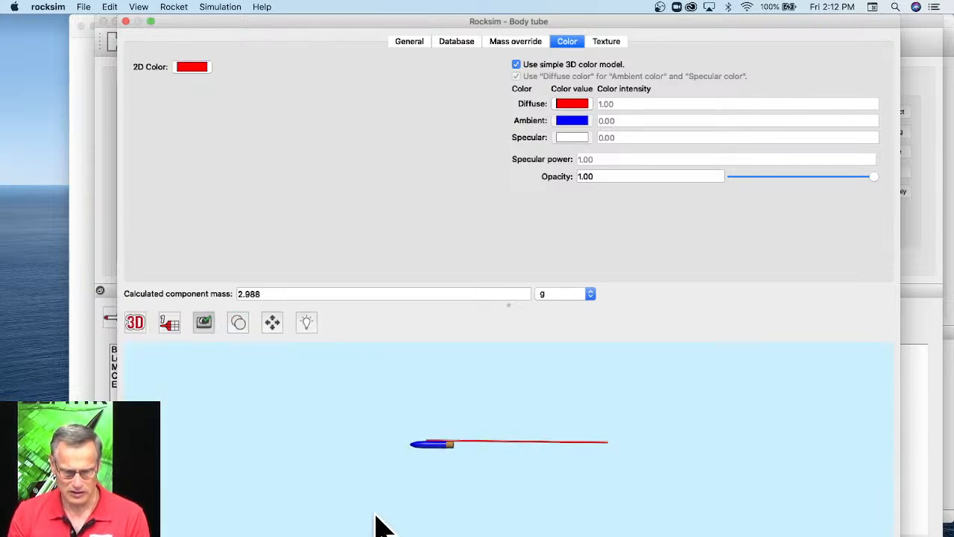
{"action": "left_click_drag", "start_coordinate": [390, 405], "coordinate": [564, 524]}
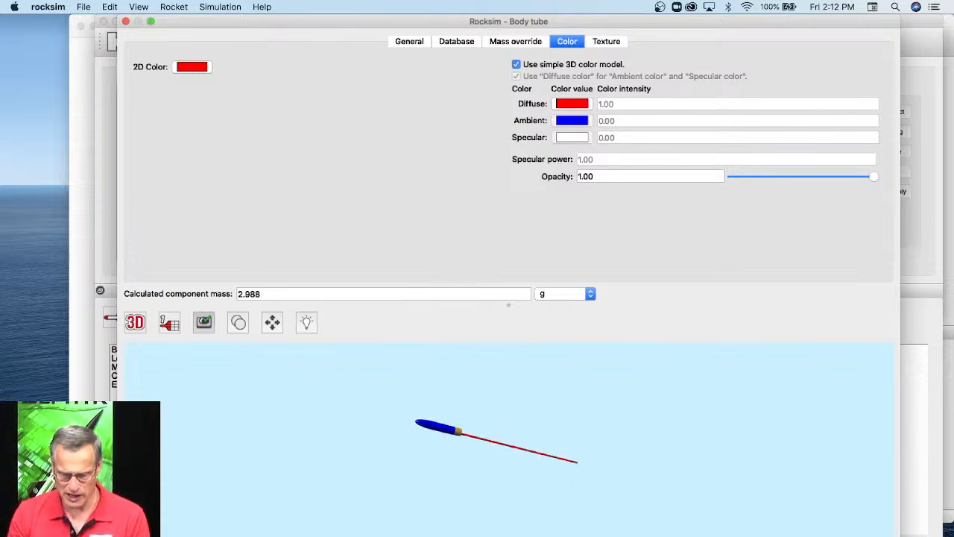
{"action": "left_click", "coordinate": [580, 535]}
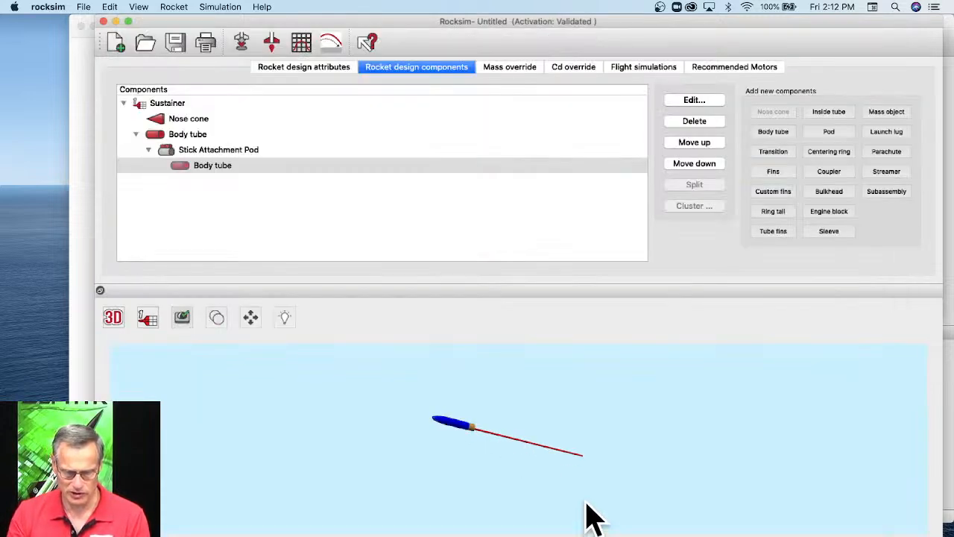
Rename the body tube under the Stick Attachment Pod as Stick.
{"action": "left_click", "coordinate": [212, 165]}
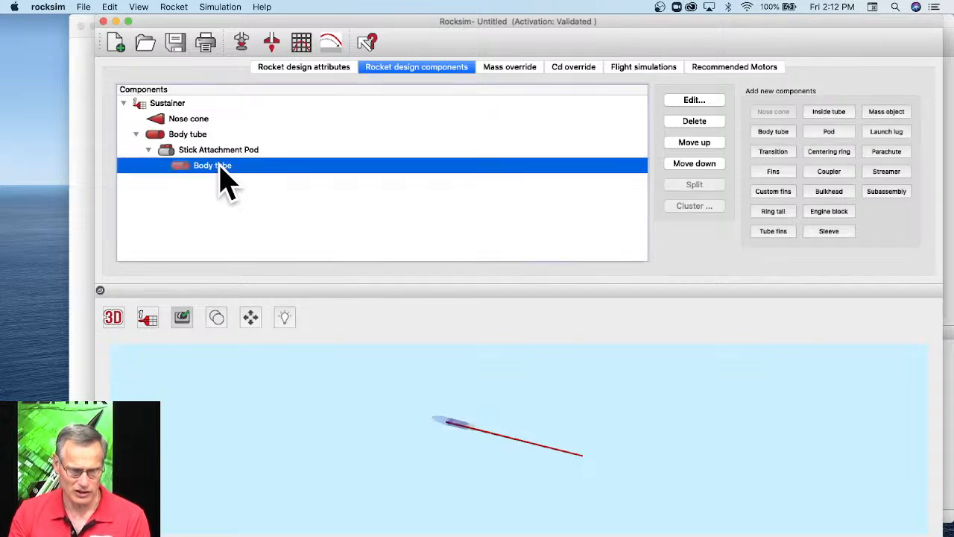
{"action": "double_click", "coordinate": [221, 167]}
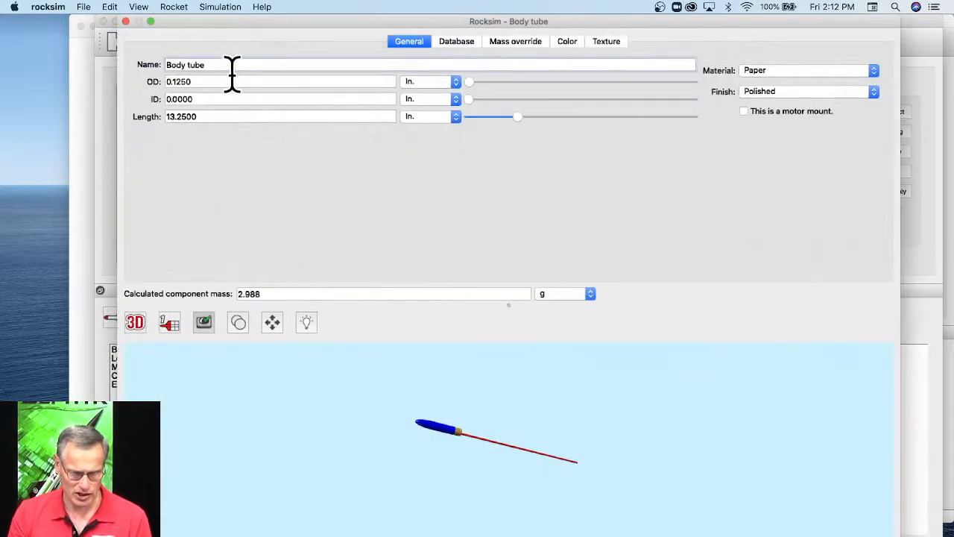
{"action": "left_click_drag", "start_coordinate": [209, 60], "coordinate": [137, 64]}
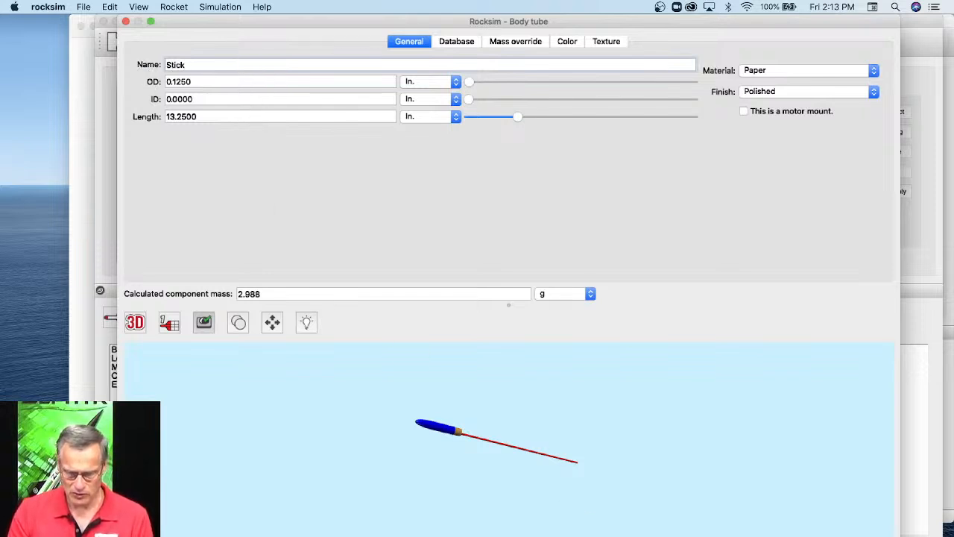
{"action": "key", "text": "Return"}
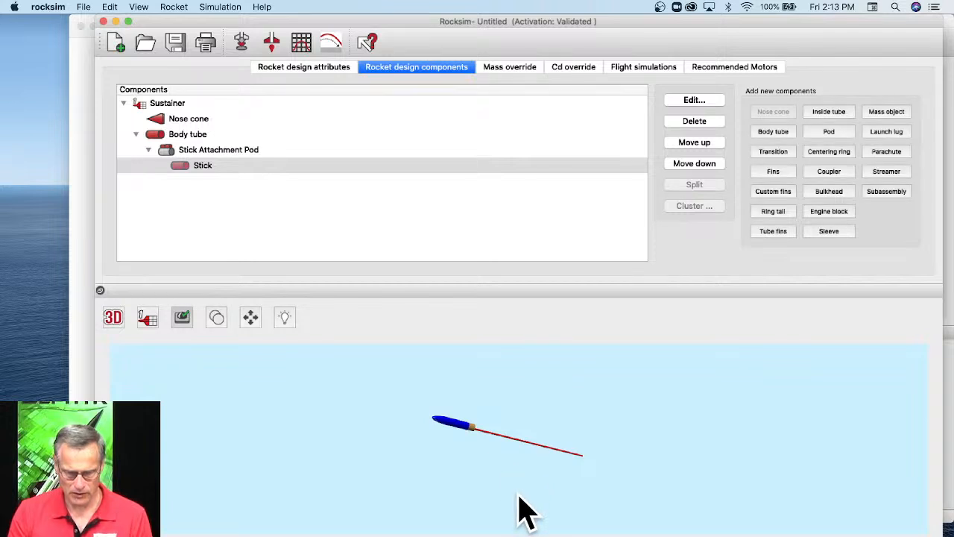
Save the design to the Desktop as Bottle Rocket.
{"action": "left_click_drag", "start_coordinate": [520, 511], "coordinate": [420, 437]}
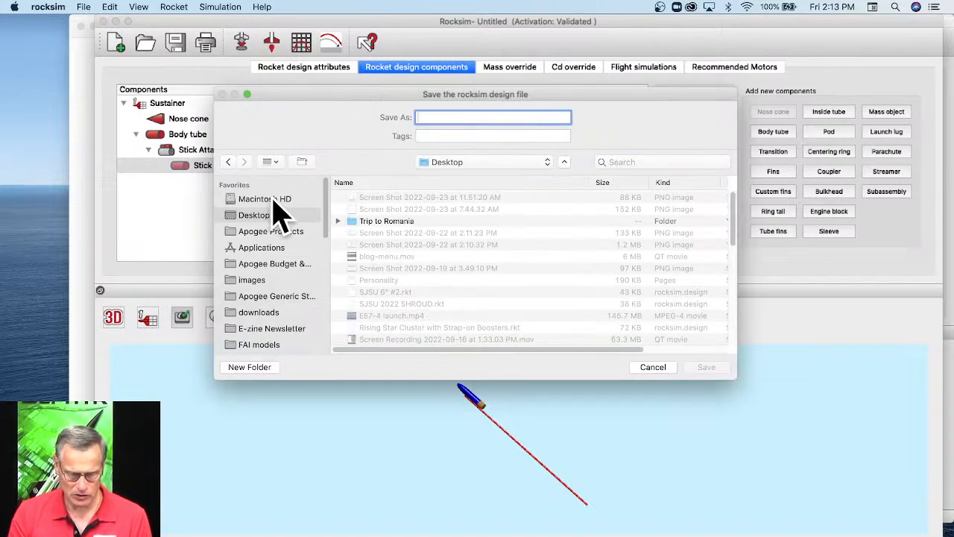
{"action": "type", "text": "Bottle Rocket"}
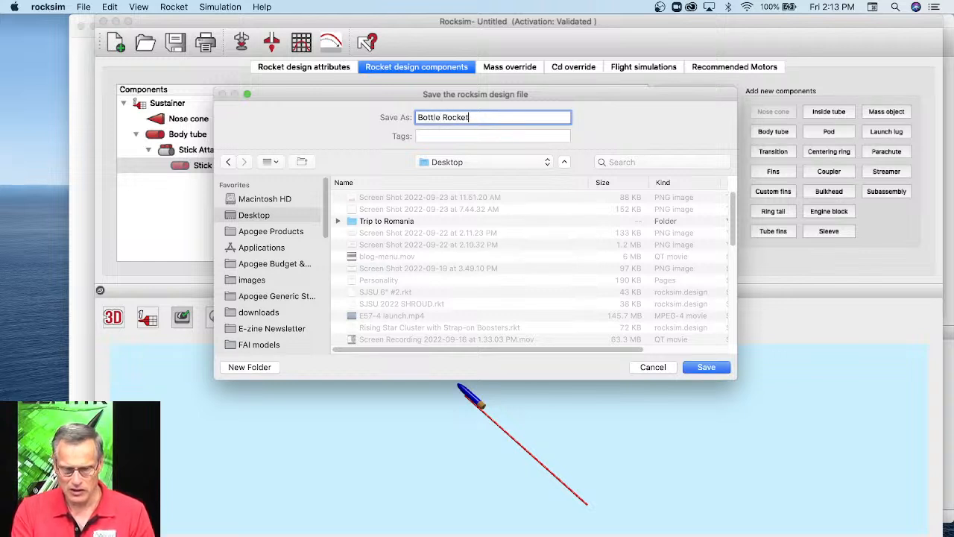
{"action": "left_click", "coordinate": [696, 368]}
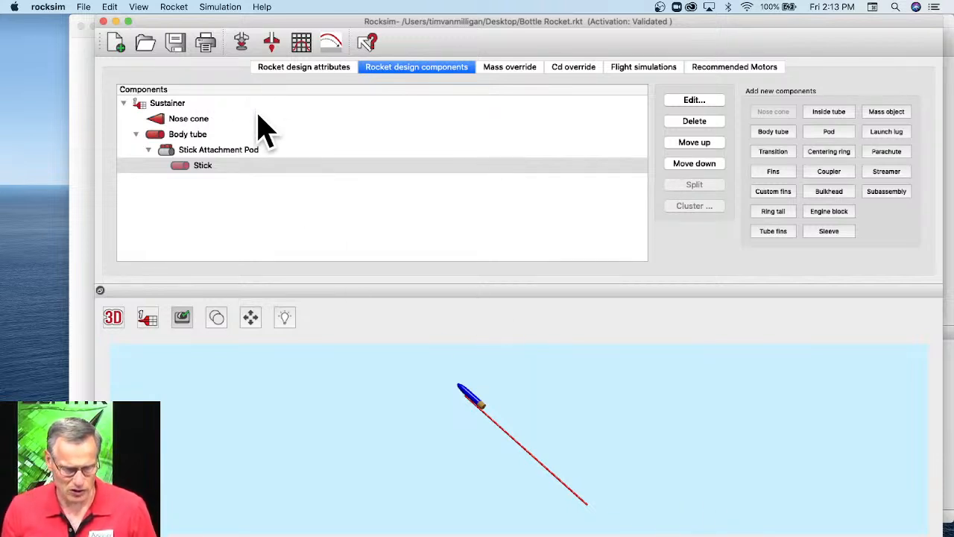
Prepare a flight simulation with a launch guide length of 36 in and a launch angle of 0 degrees.
{"action": "left_click", "coordinate": [243, 40]}
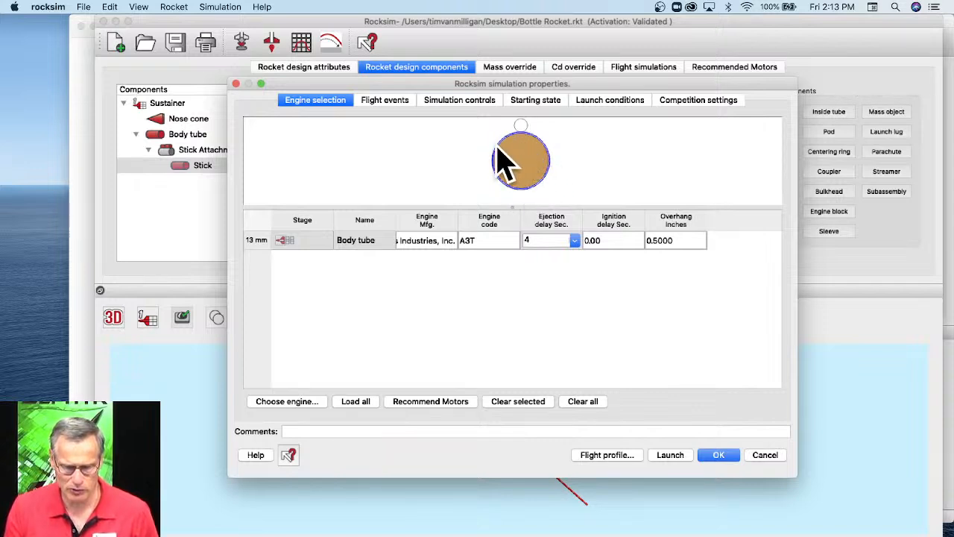
{"action": "left_click", "coordinate": [395, 104]}
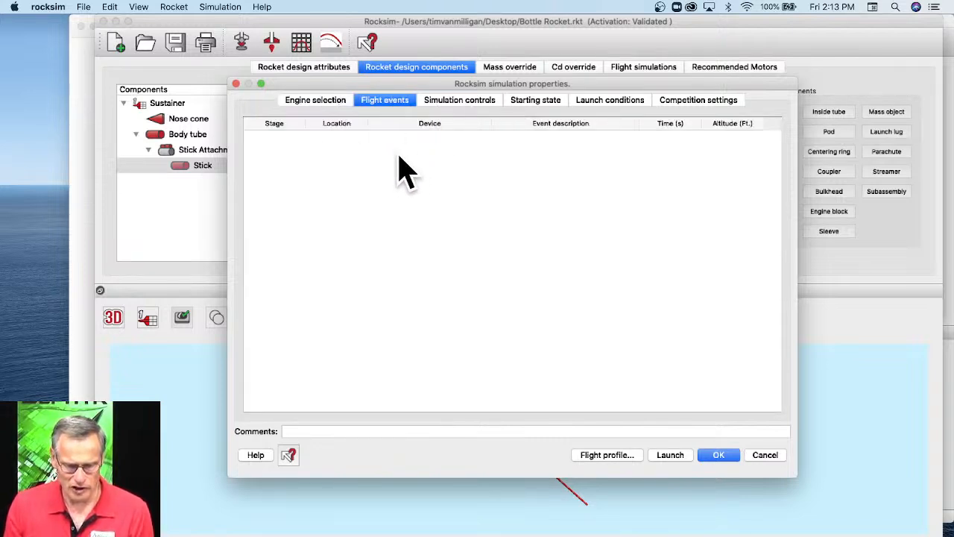
{"action": "left_click", "coordinate": [533, 105]}
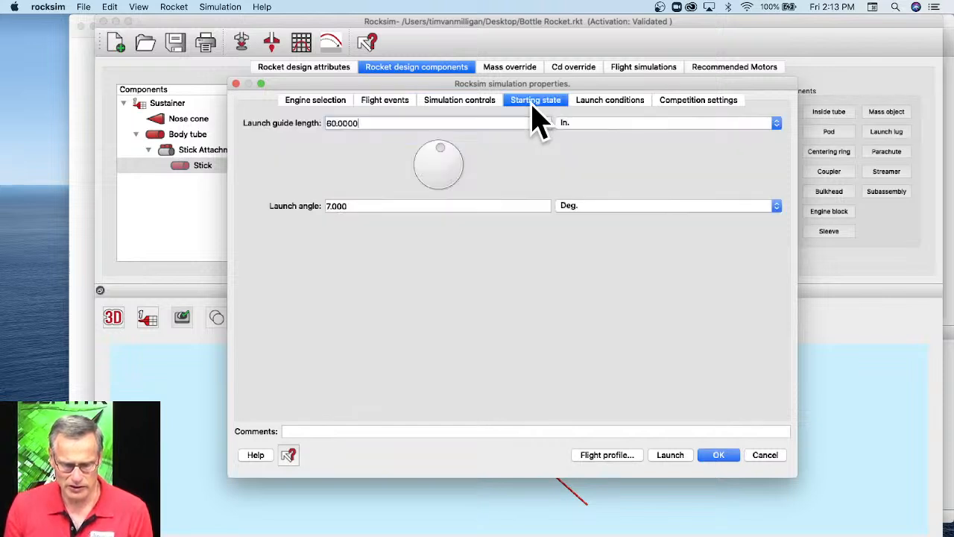
{"action": "left_click_drag", "start_coordinate": [359, 123], "coordinate": [317, 127]}
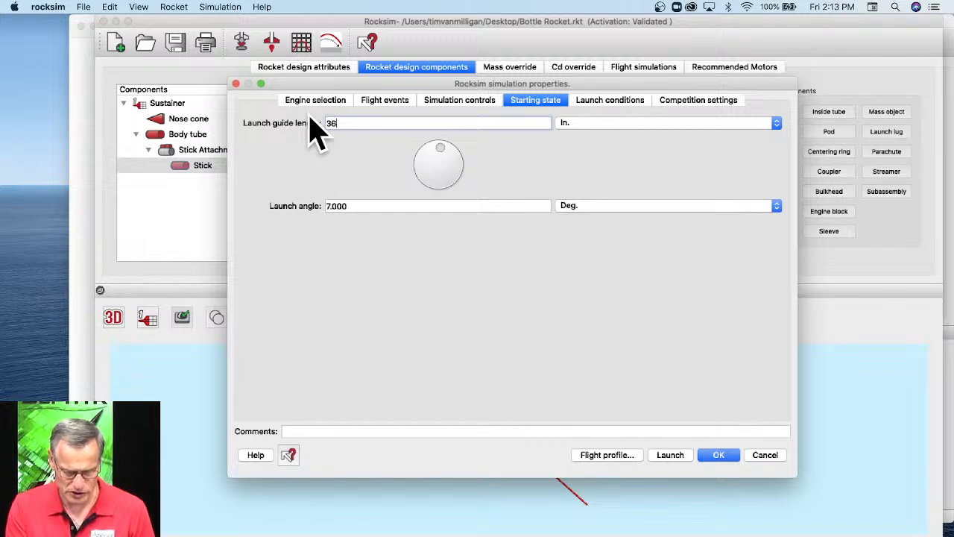
{"action": "left_click_drag", "start_coordinate": [368, 207], "coordinate": [309, 203]}
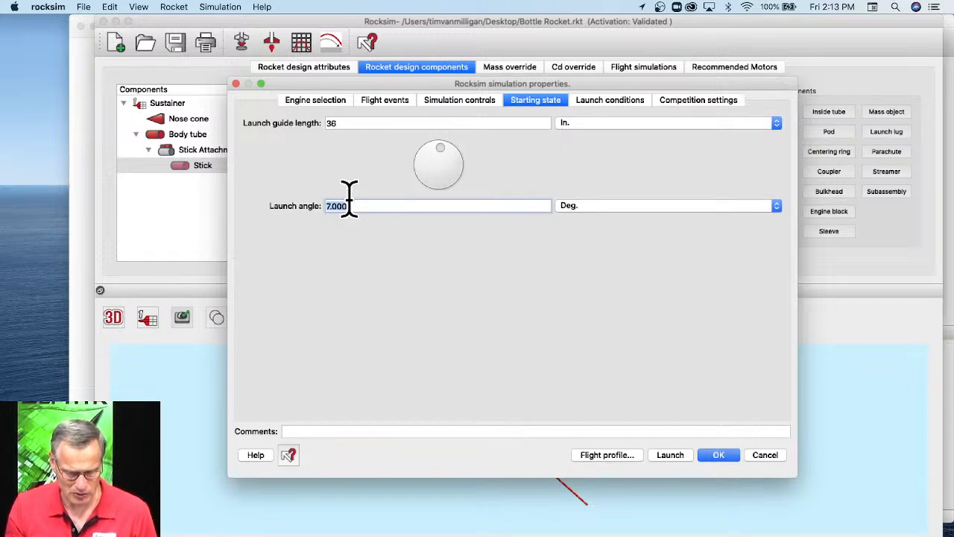
{"action": "type", "text": "0"}
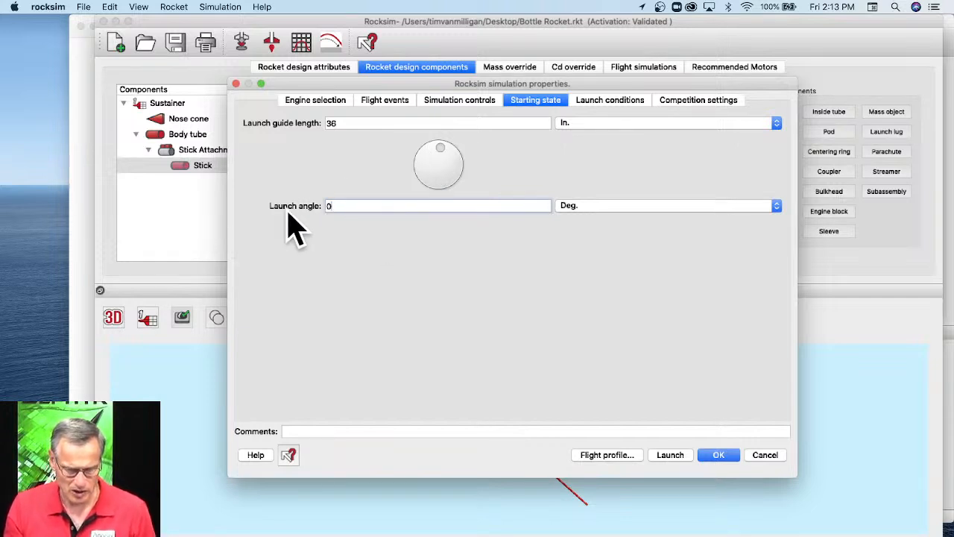
{"action": "key", "text": "Tab"}
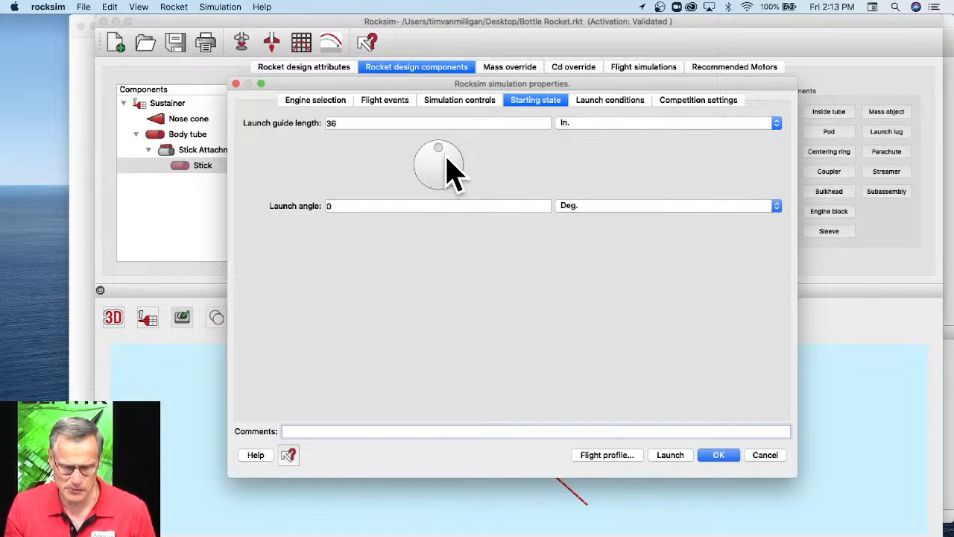
Check the launch conditions, run the simulation, and play and scrub through its 2D flight profile before closing it.
{"action": "left_click", "coordinate": [601, 105]}
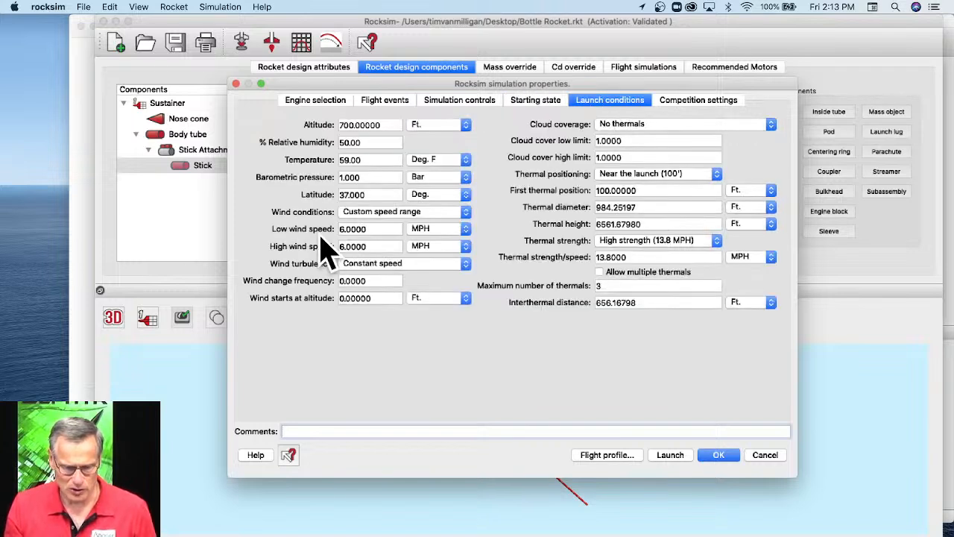
{"action": "left_click", "coordinate": [610, 454]}
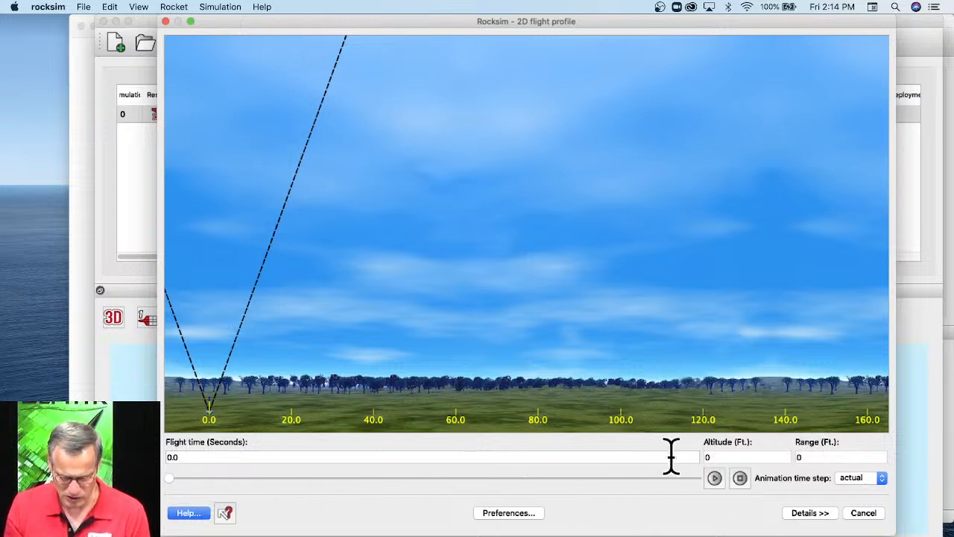
{"action": "left_click", "coordinate": [715, 478]}
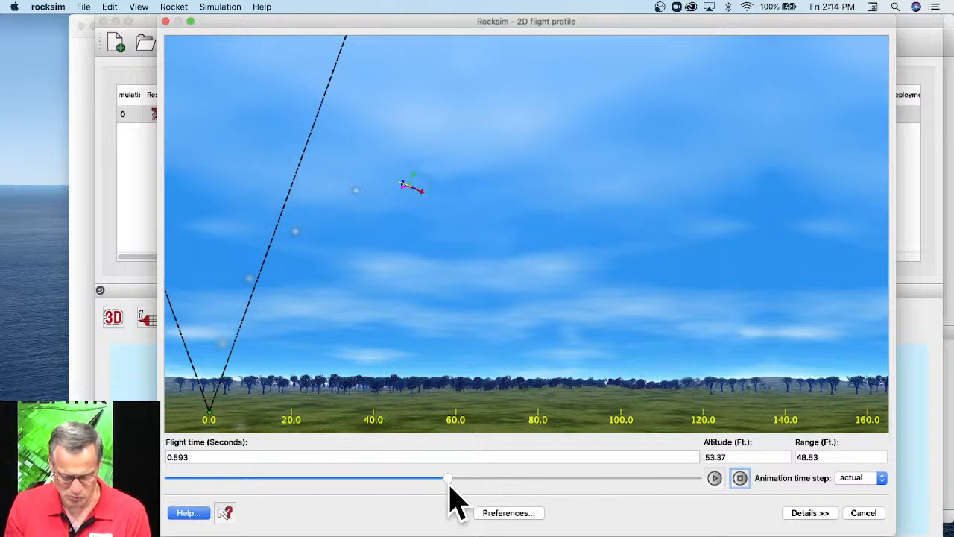
{"action": "left_click_drag", "start_coordinate": [448, 482], "coordinate": [716, 498]}
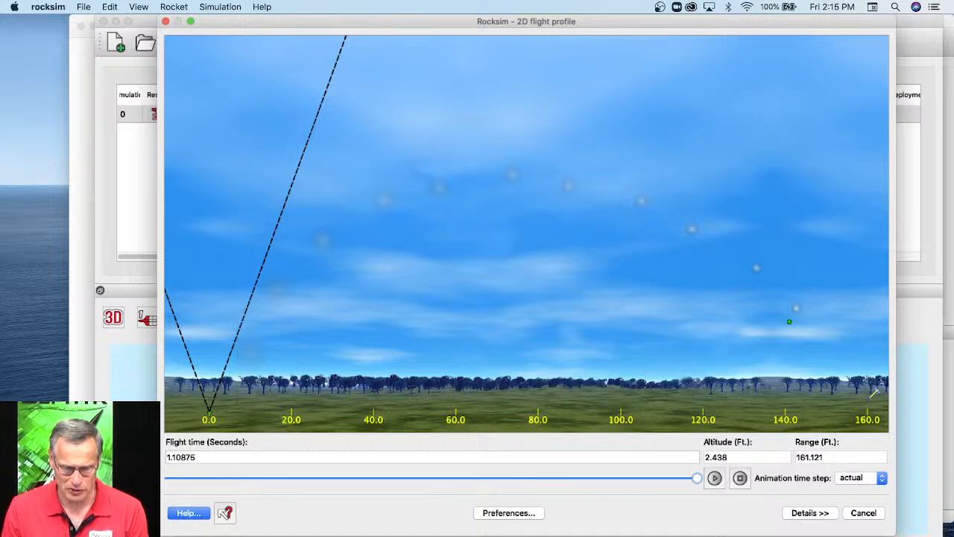
{"action": "left_click_drag", "start_coordinate": [696, 480], "coordinate": [471, 479]}
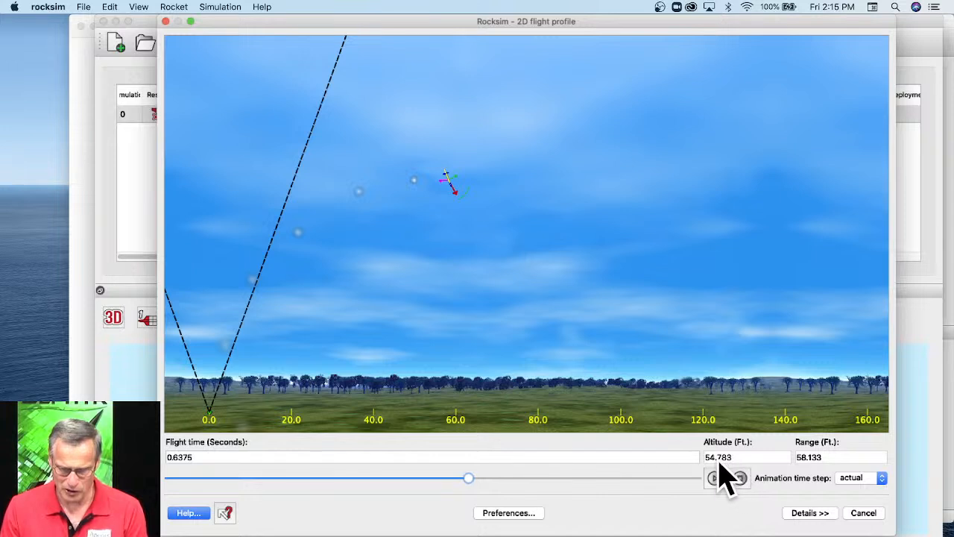
{"action": "left_click", "coordinate": [863, 516]}
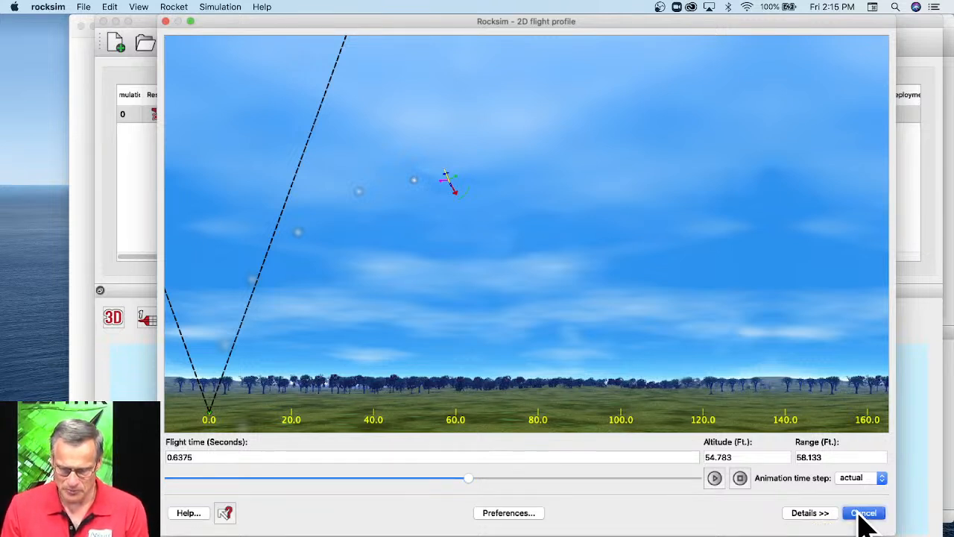
{"action": "left_click_drag", "start_coordinate": [492, 440], "coordinate": [564, 377]}
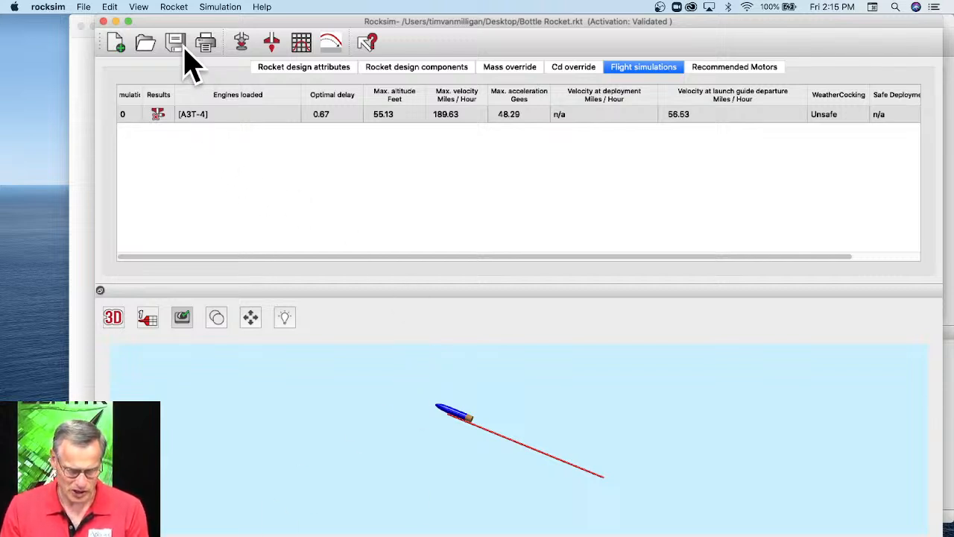
Switch to Safari, open the rocksim.com website and widen the browser window.
{"action": "left_click", "coordinate": [76, 100]}
{"action": "left_click_drag", "start_coordinate": [207, 28], "coordinate": [234, 20]}
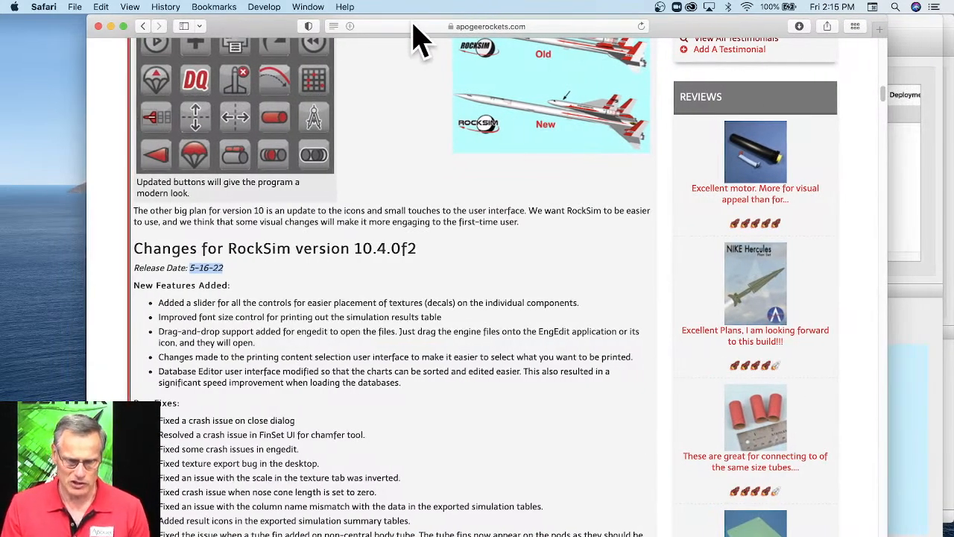
{"action": "left_click", "coordinate": [413, 25]}
{"action": "type", "text": "ro"}
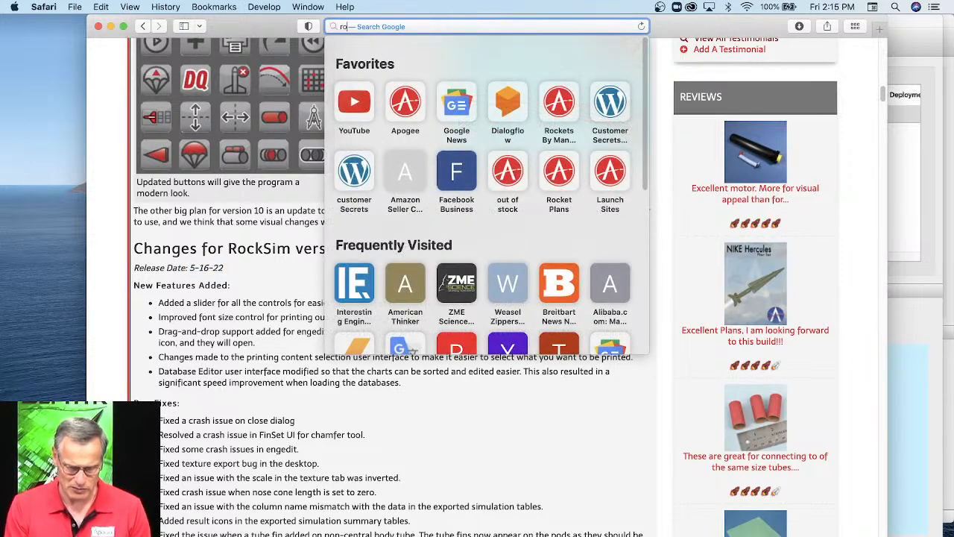
{"action": "type", "text": "cksim.com"}
{"action": "key", "text": "Return"}
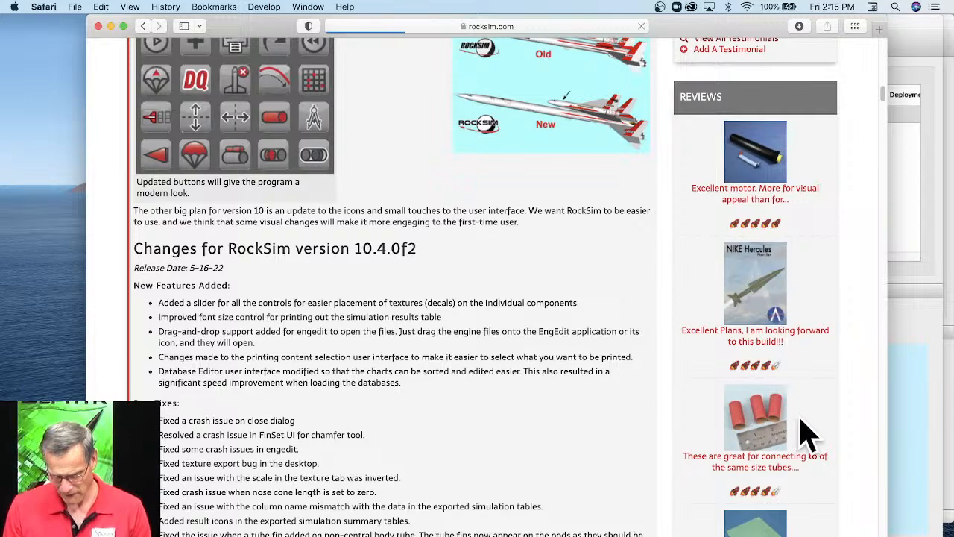
{"action": "left_click_drag", "start_coordinate": [887, 536], "coordinate": [940, 535]}
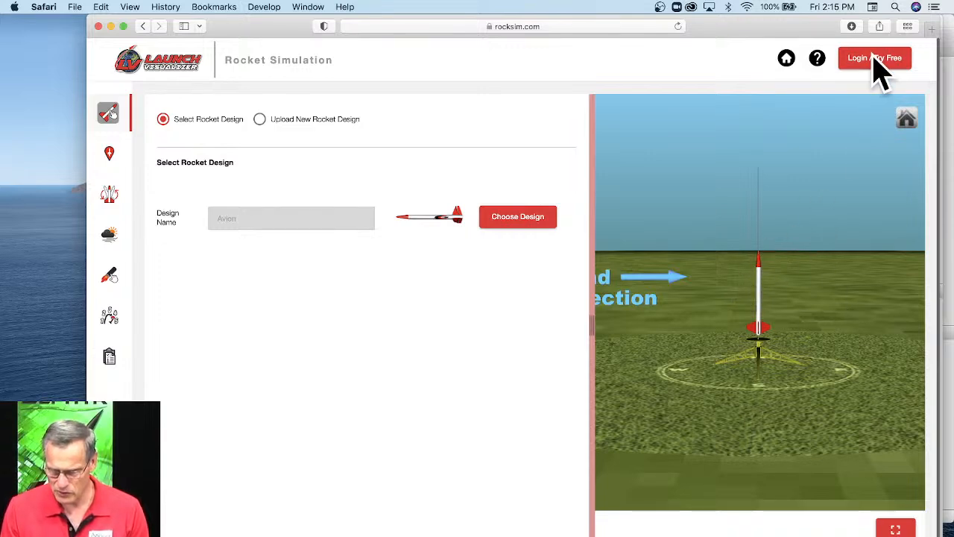
Sign in to Launch Visualizer with the saved account e-mail and password, and check the account details.
{"action": "left_click", "coordinate": [872, 60]}
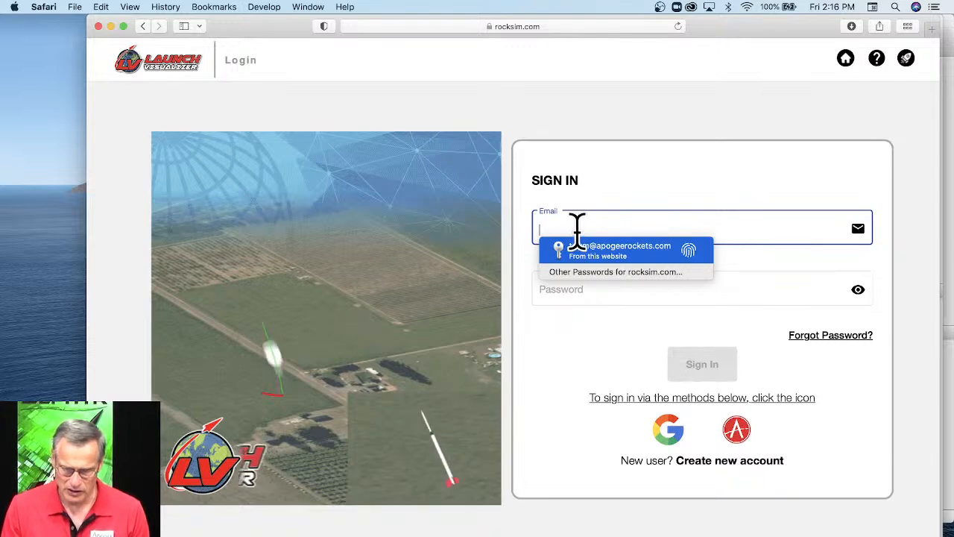
{"action": "key", "text": "Return"}
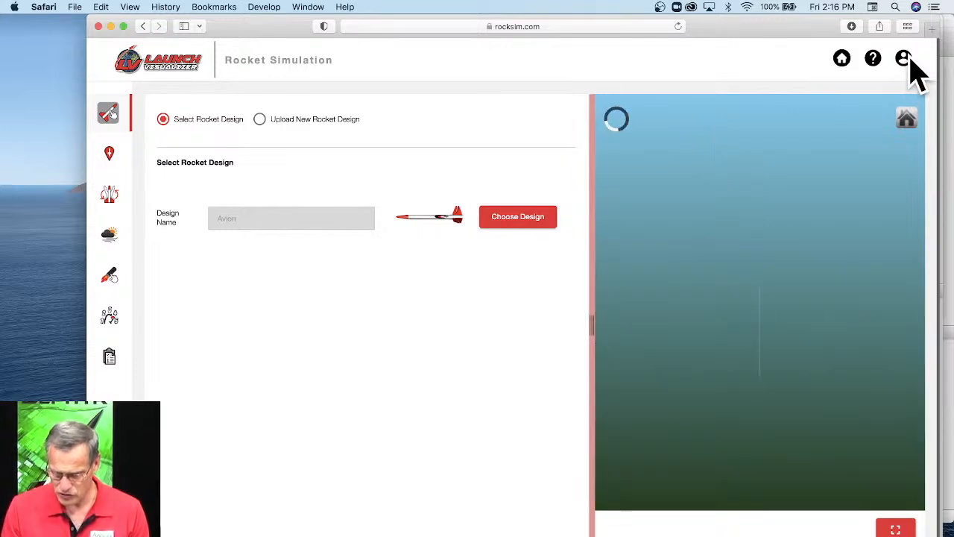
{"action": "left_click", "coordinate": [903, 60]}
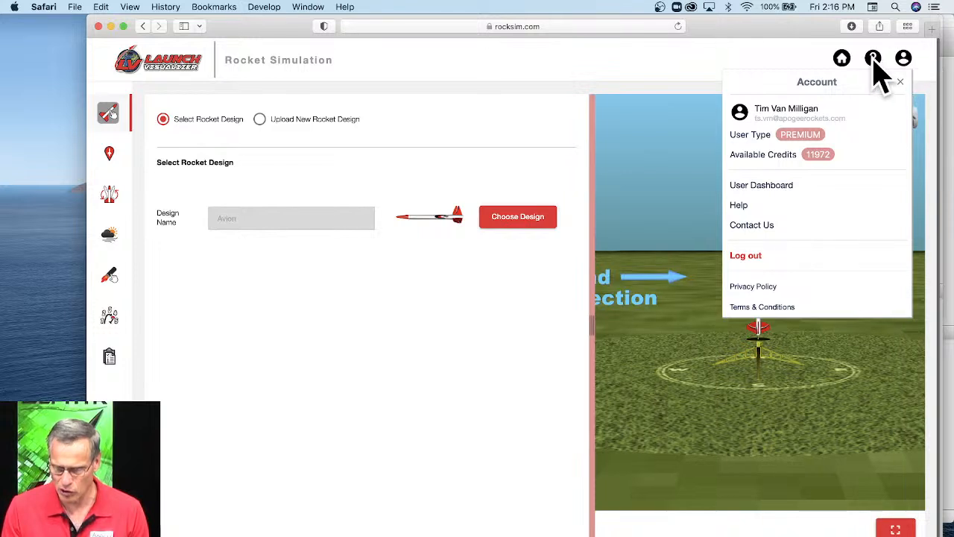
{"action": "left_click", "coordinate": [656, 63]}
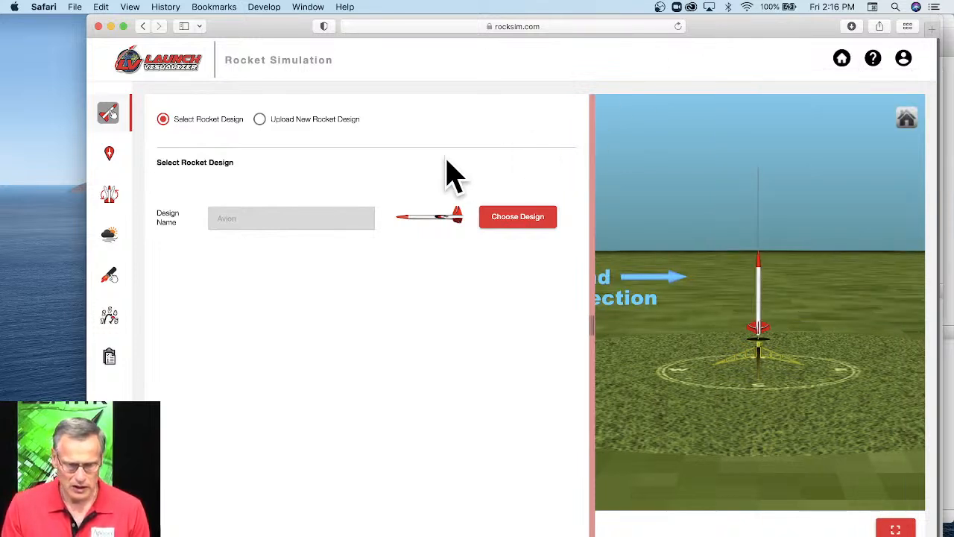
Upload Bottle Rocket.rkt from the Desktop as a new rocket design and inspect the rocket on its launch pad in 3D.
{"action": "left_click", "coordinate": [259, 121]}
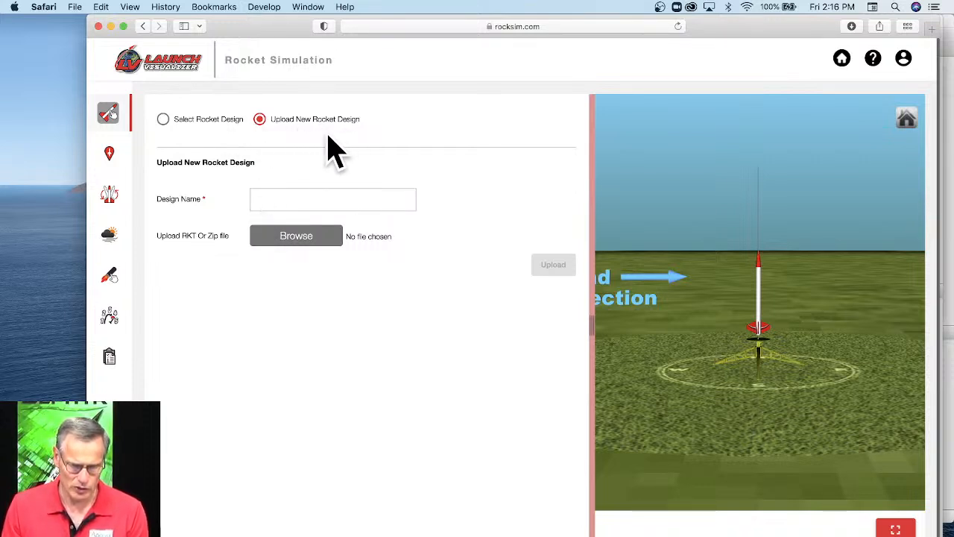
{"action": "left_click", "coordinate": [309, 237]}
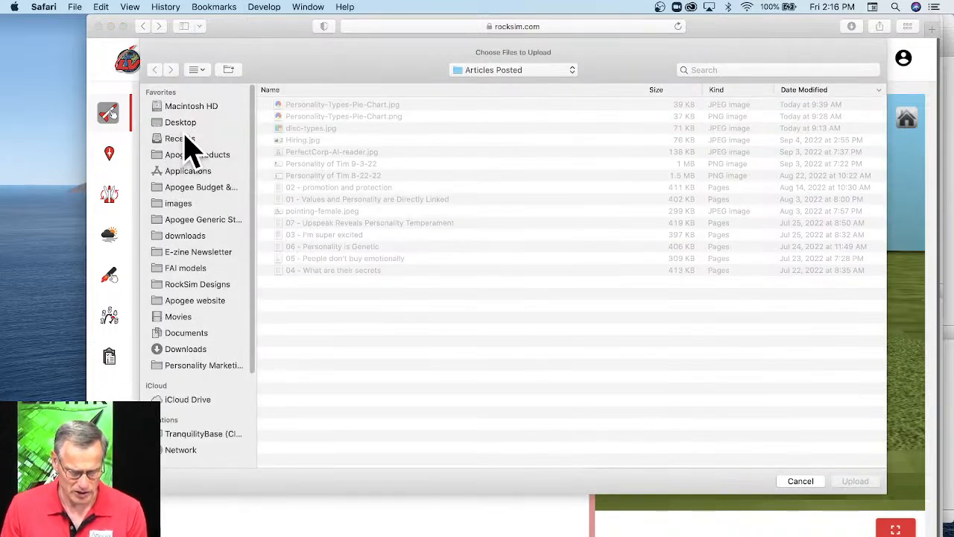
{"action": "left_click", "coordinate": [182, 124]}
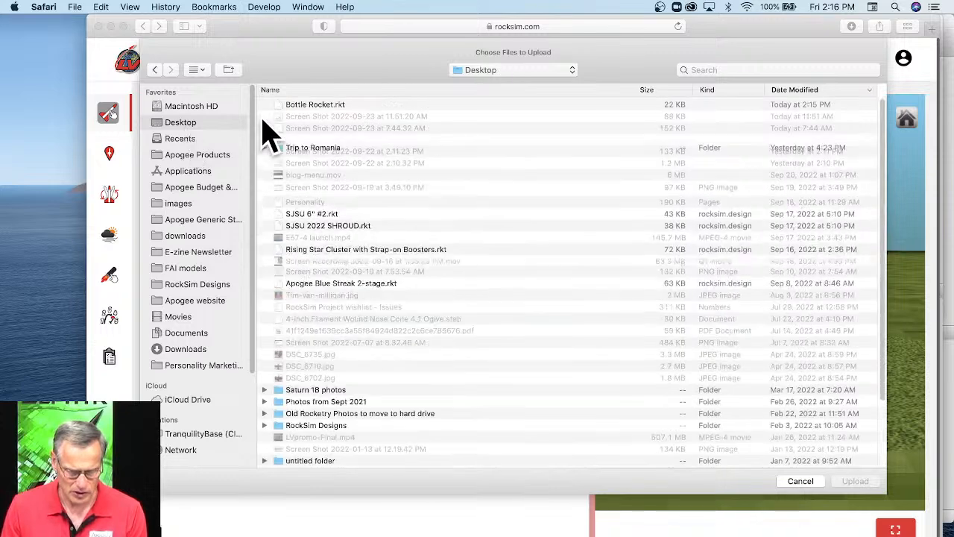
{"action": "left_click", "coordinate": [313, 106]}
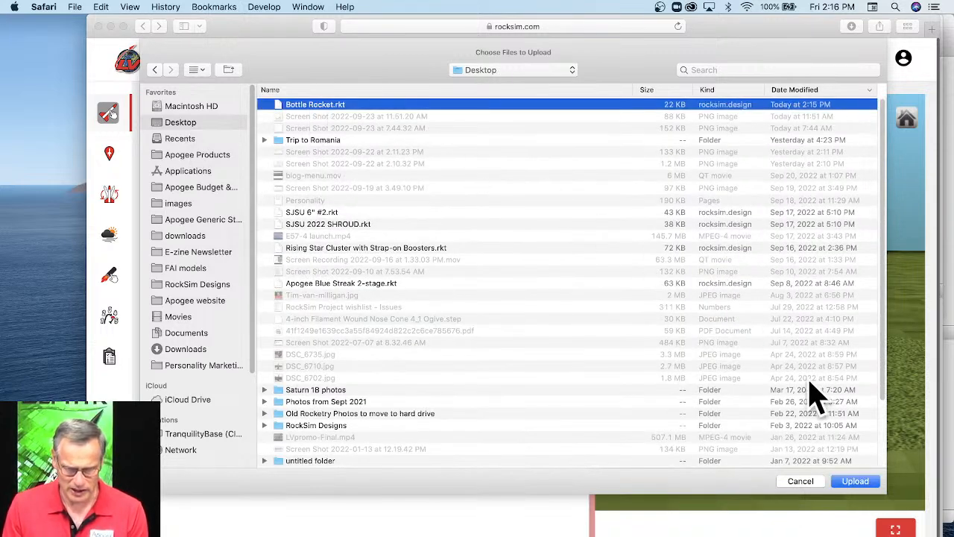
{"action": "left_click", "coordinate": [856, 482]}
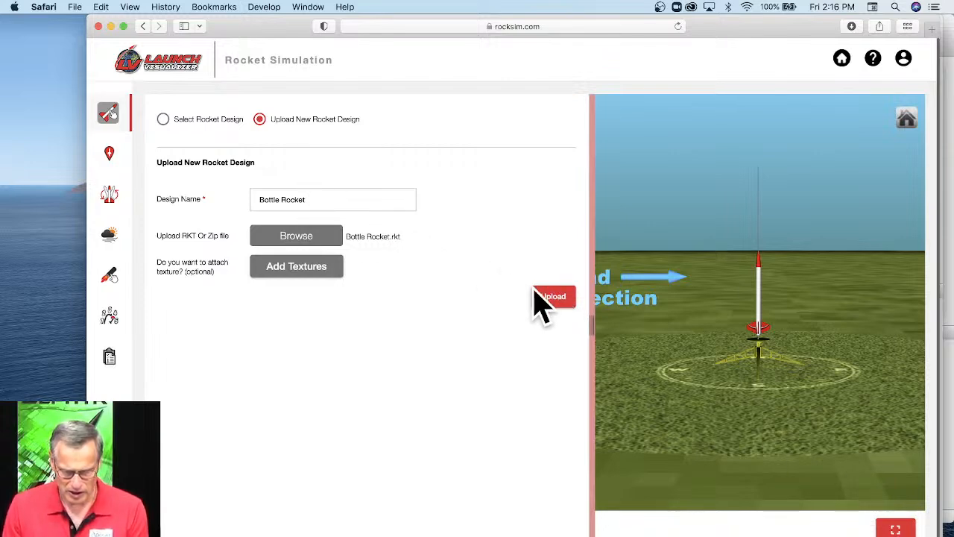
{"action": "left_click", "coordinate": [553, 298]}
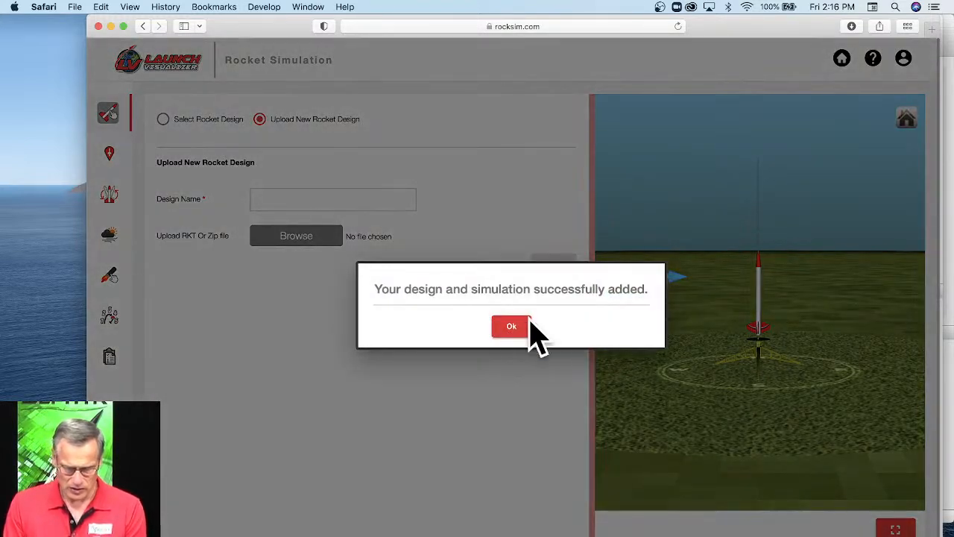
{"action": "left_click", "coordinate": [521, 332]}
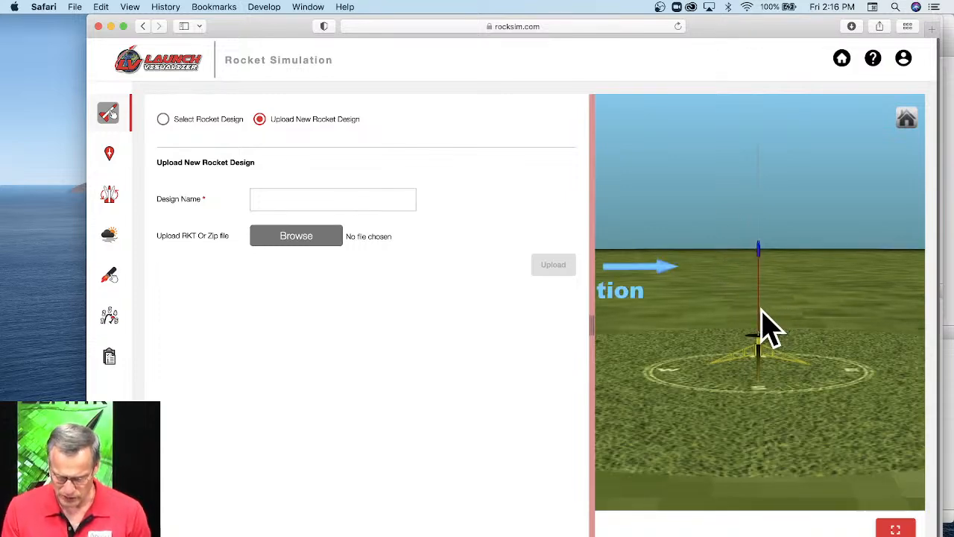
{"action": "scroll", "coordinate": [768, 328], "scroll_direction": "up", "scroll_amount": 5}
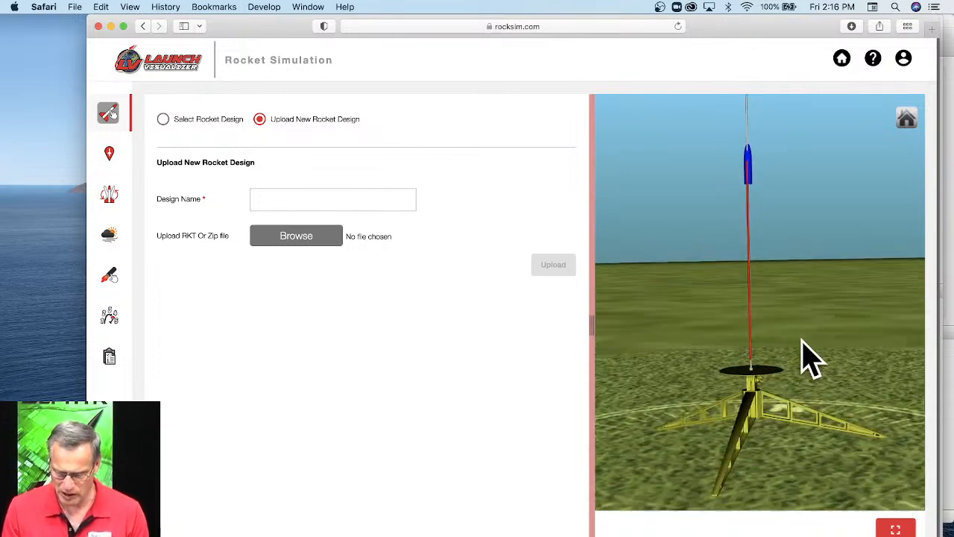
{"action": "left_click_drag", "start_coordinate": [809, 360], "coordinate": [756, 362]}
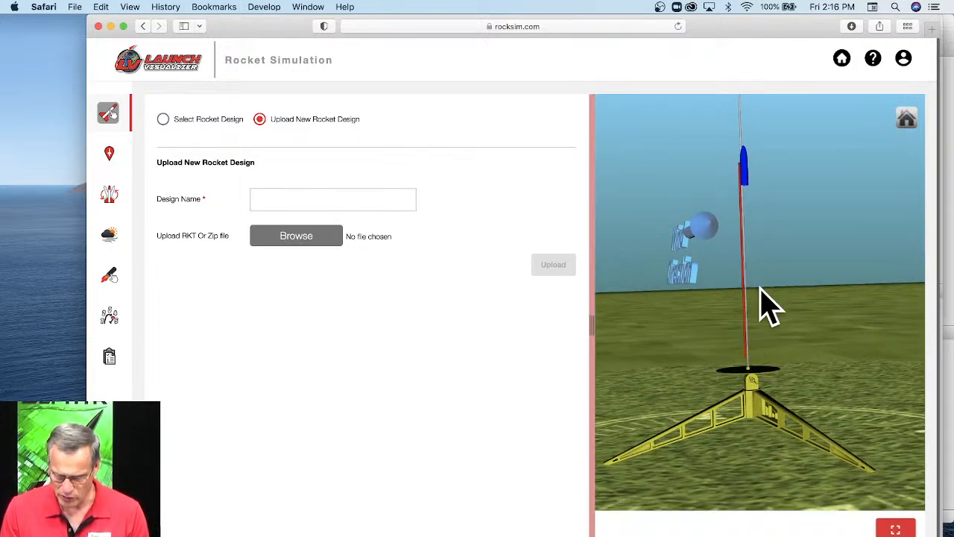
{"action": "left_click_drag", "start_coordinate": [762, 305], "coordinate": [629, 291]}
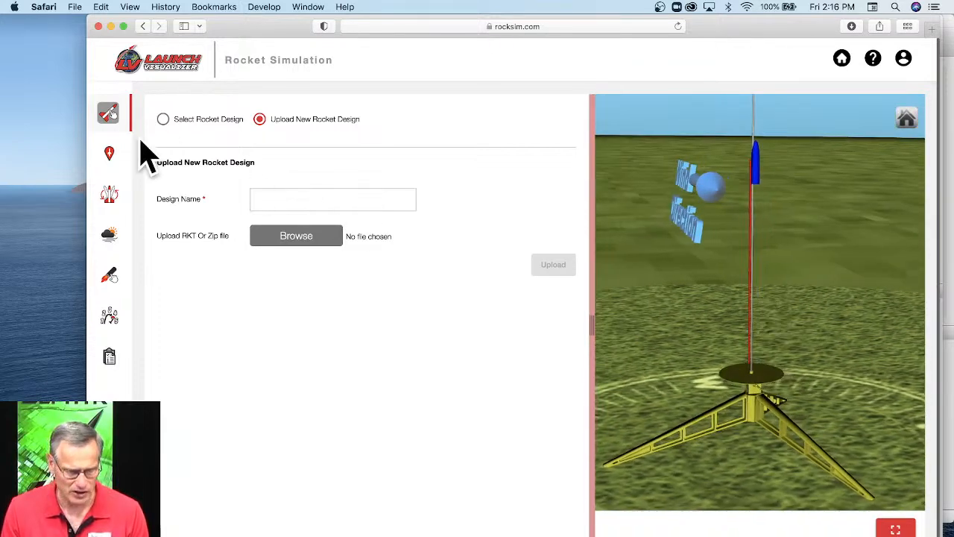
Set the launch site to Underwood Farms from the list of public launch sites.
{"action": "left_click", "coordinate": [110, 156]}
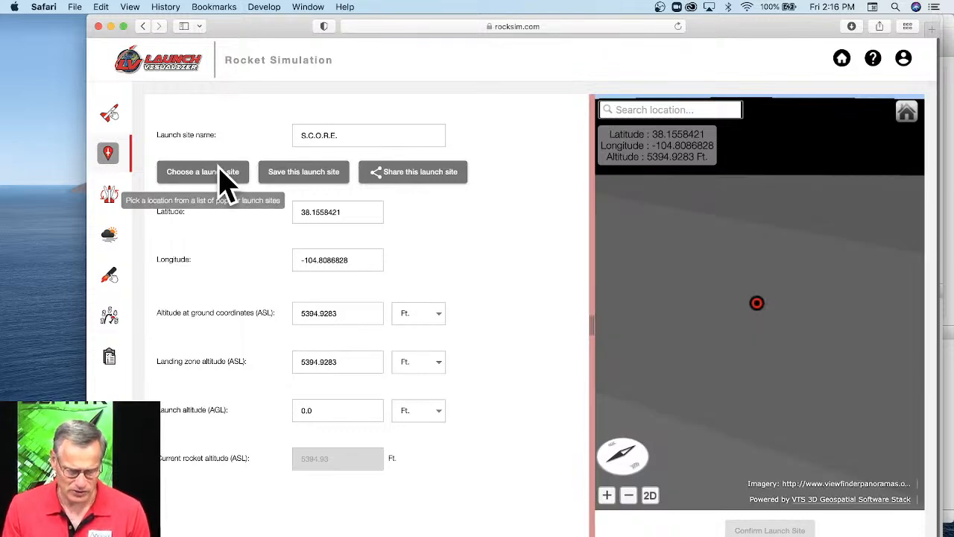
{"action": "left_click", "coordinate": [218, 186]}
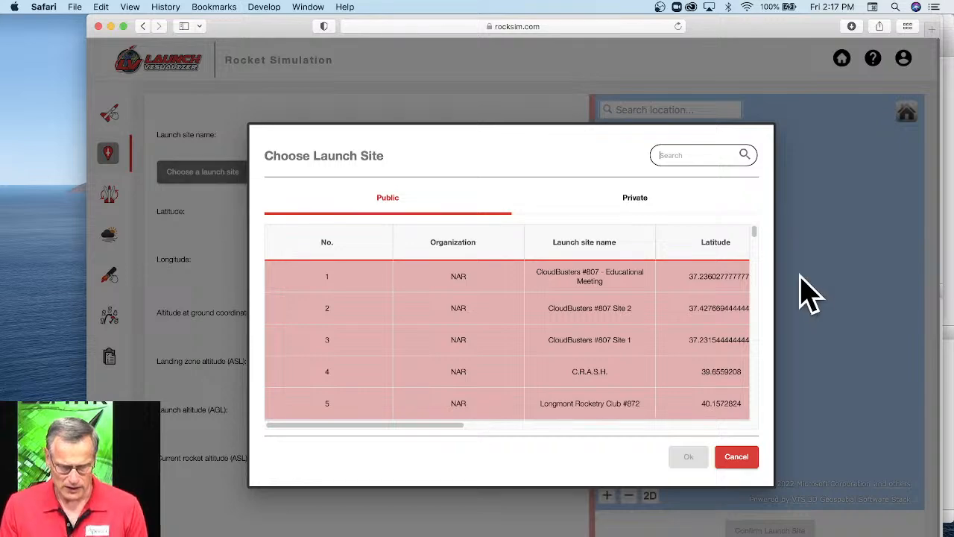
{"action": "scroll", "coordinate": [757, 240], "scroll_direction": "down", "scroll_amount": 8}
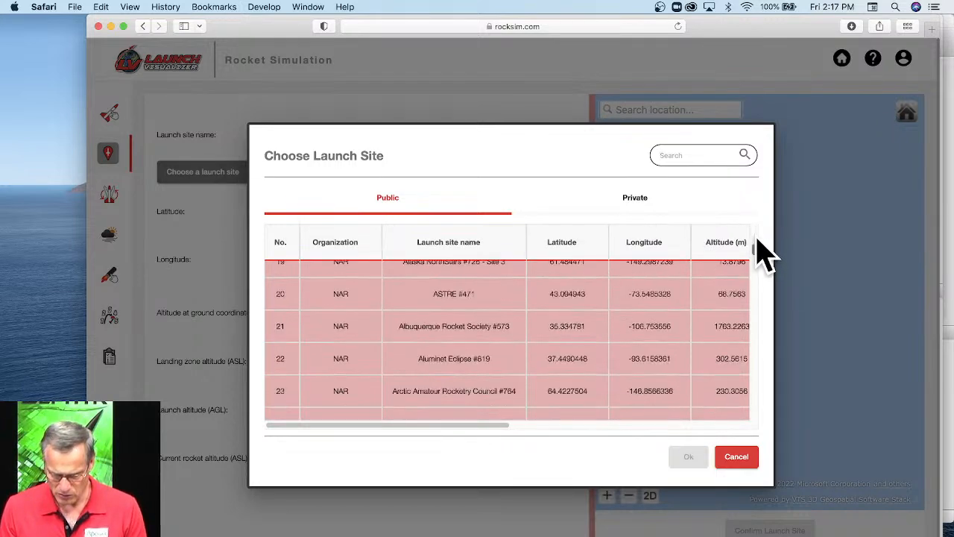
{"action": "left_click_drag", "start_coordinate": [757, 258], "coordinate": [754, 419]}
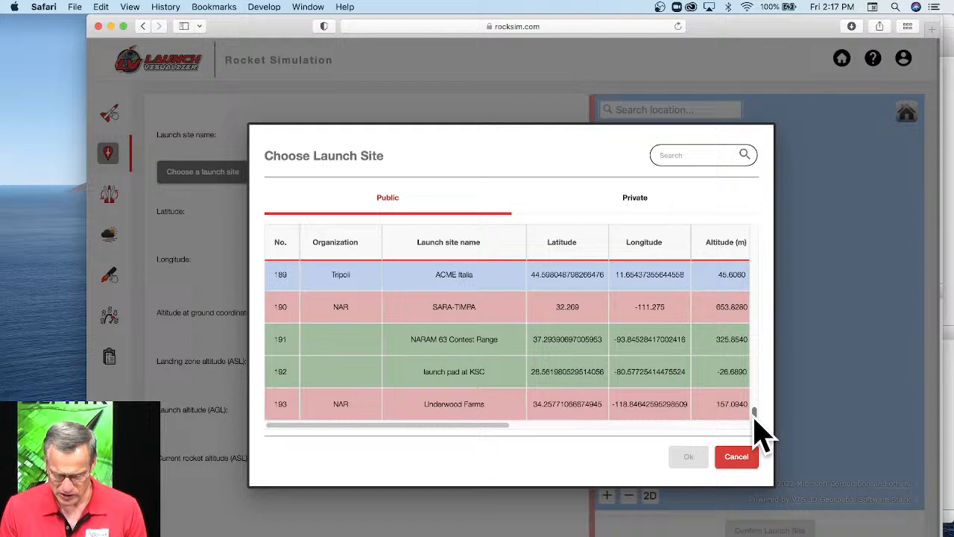
{"action": "left_click", "coordinate": [447, 410]}
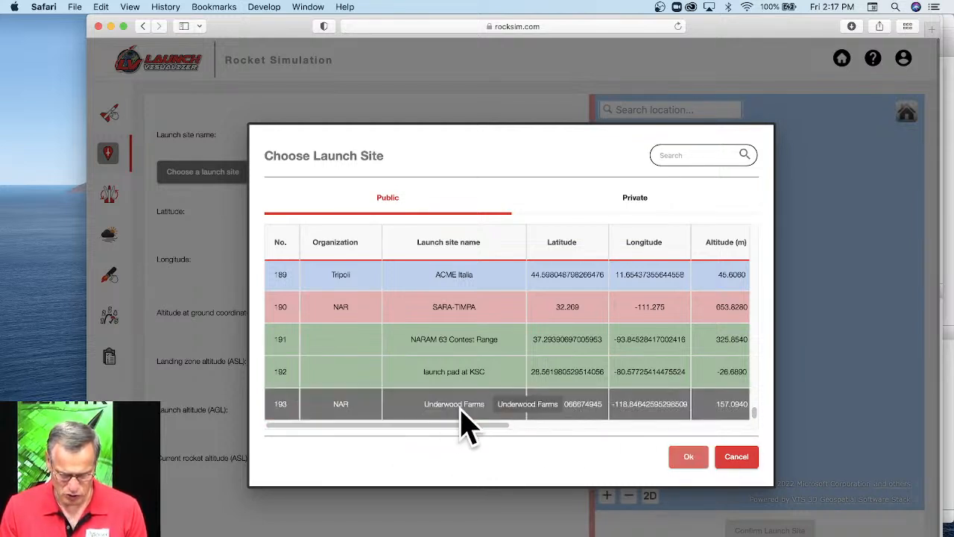
{"action": "left_click", "coordinate": [693, 456]}
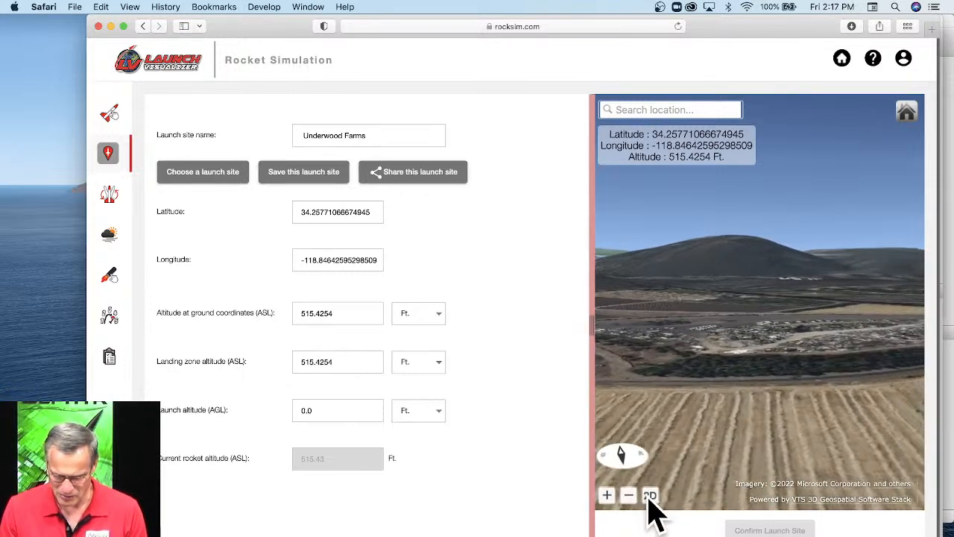
Examine the launch site's location and surrounding fields and roads on the 2D satellite map.
{"action": "left_click", "coordinate": [649, 496]}
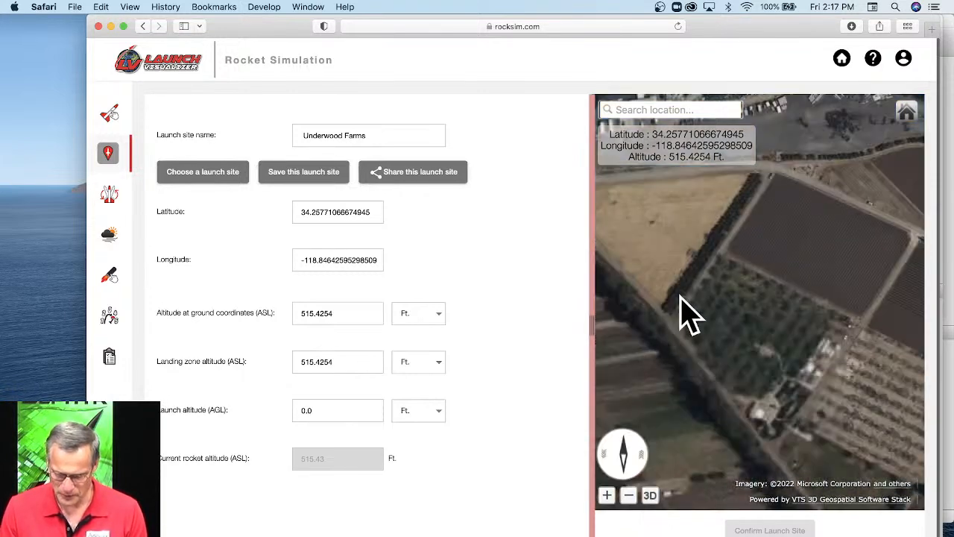
{"action": "scroll", "coordinate": [705, 291], "scroll_direction": "down", "scroll_amount": 10}
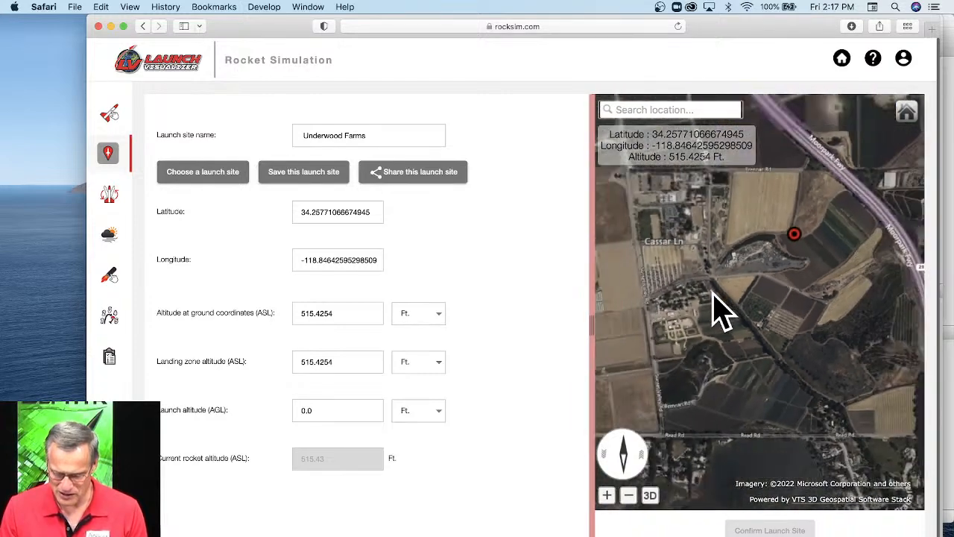
{"action": "scroll", "coordinate": [716, 310], "scroll_direction": "down", "scroll_amount": 10}
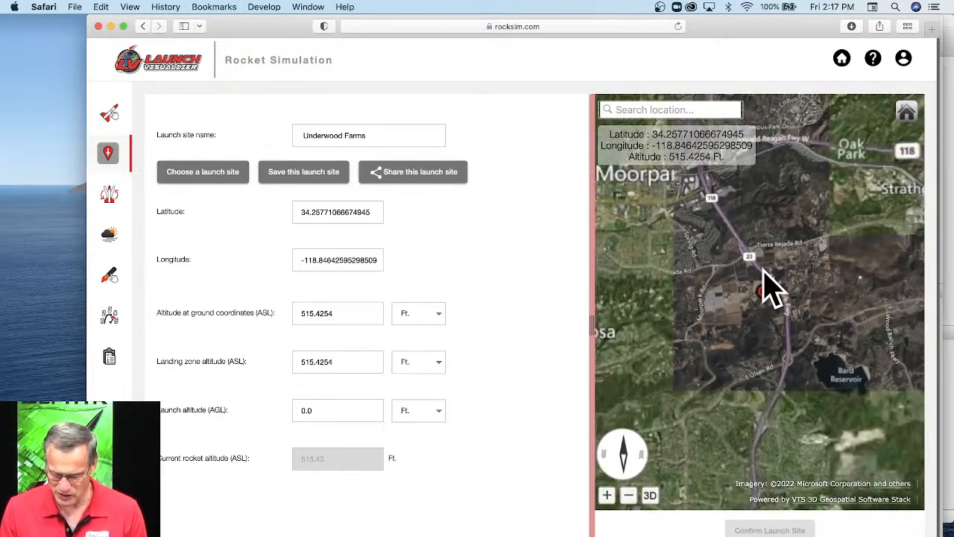
{"action": "scroll", "coordinate": [771, 287], "scroll_direction": "down", "scroll_amount": 5}
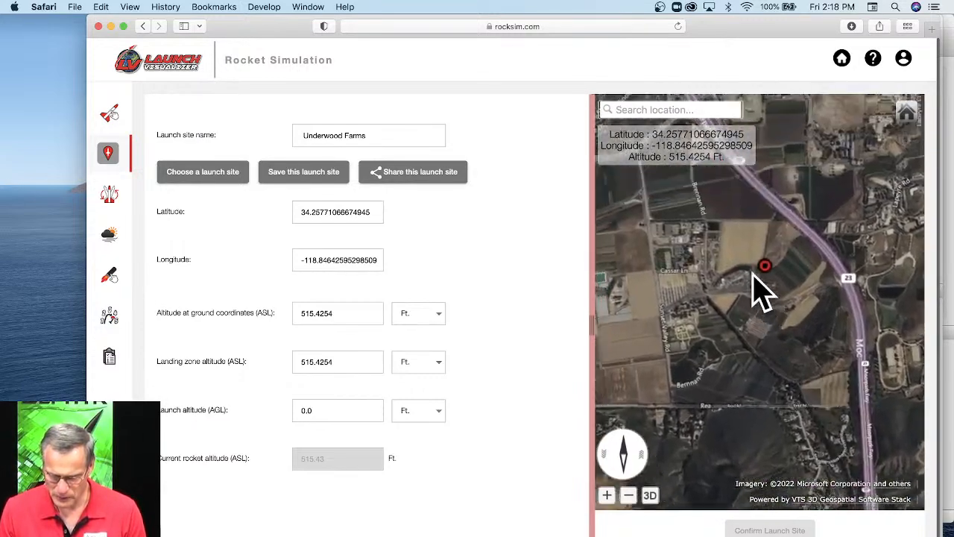
{"action": "scroll", "coordinate": [805, 328], "scroll_direction": "up", "scroll_amount": 3}
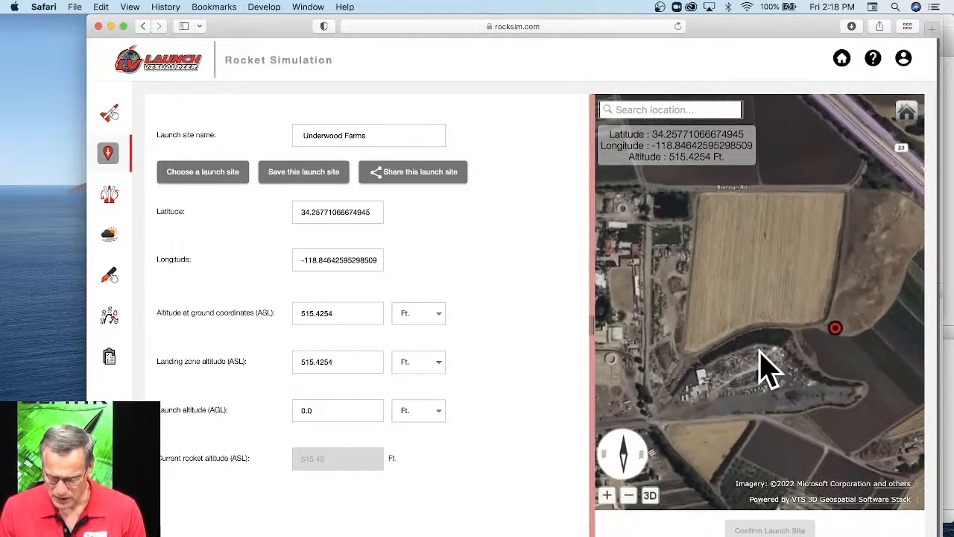
{"action": "left_click_drag", "start_coordinate": [729, 365], "coordinate": [744, 355]}
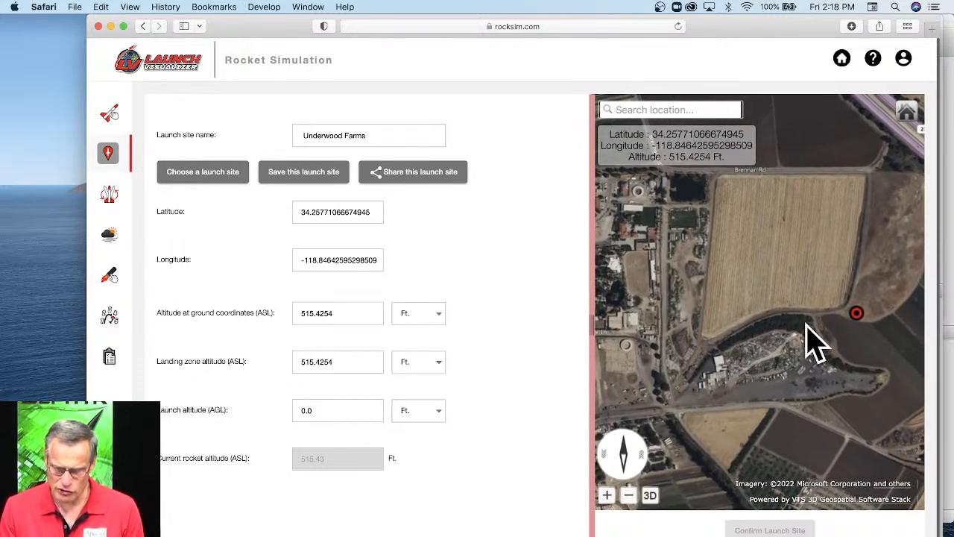
{"action": "scroll", "coordinate": [818, 325], "scroll_direction": "down", "scroll_amount": 2}
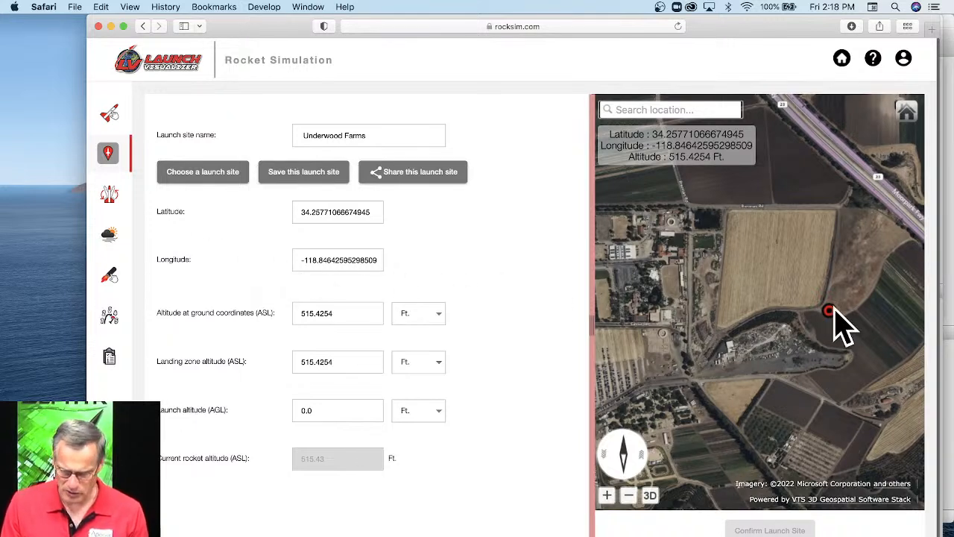
Review the starting state, then set the wind model to steady wind at all altitudes with a wind speed of 0 MPH.
{"action": "left_click", "coordinate": [109, 192]}
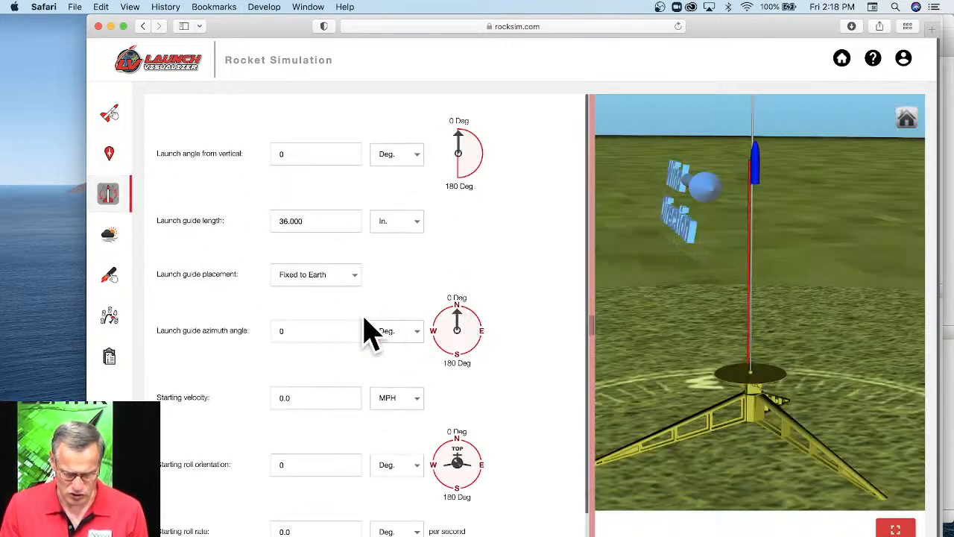
{"action": "left_click", "coordinate": [108, 239]}
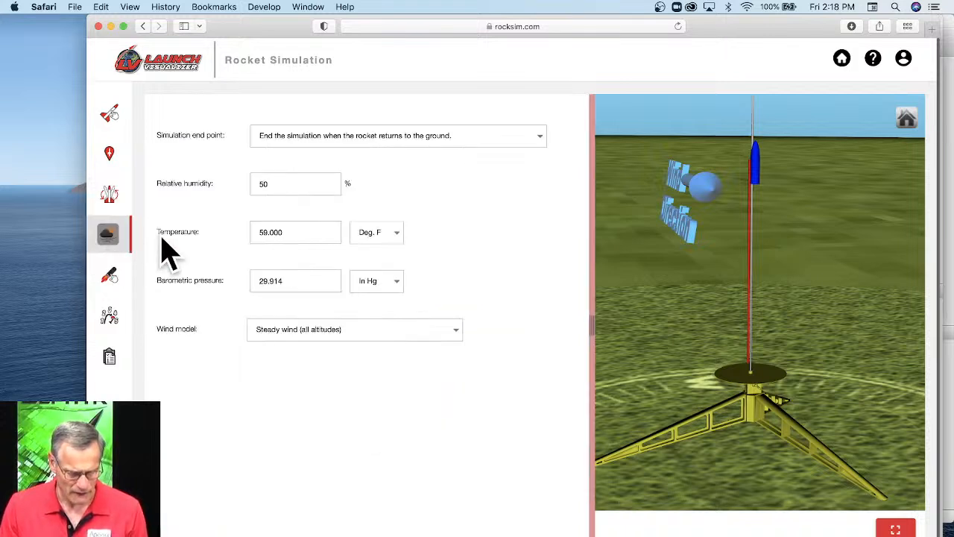
{"action": "left_click", "coordinate": [309, 330]}
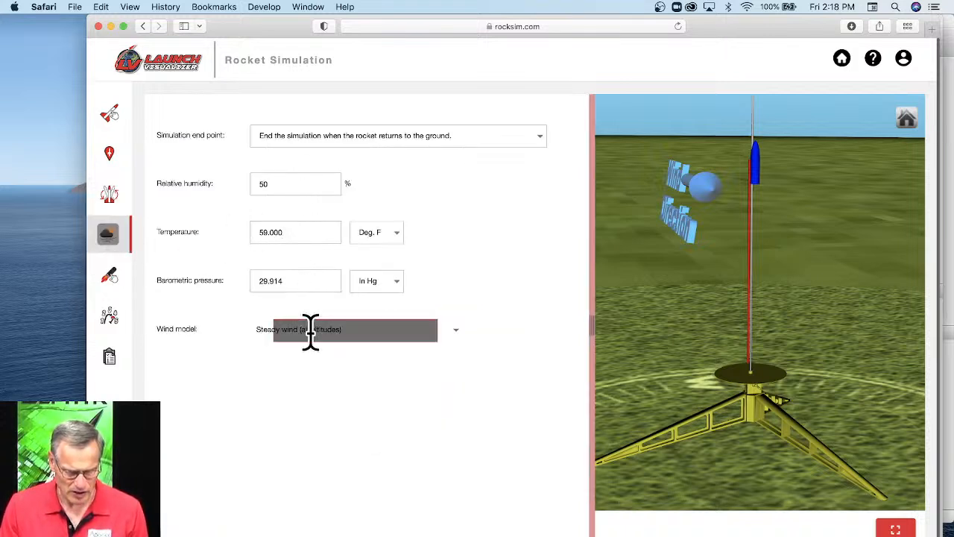
{"action": "left_click", "coordinate": [296, 331]}
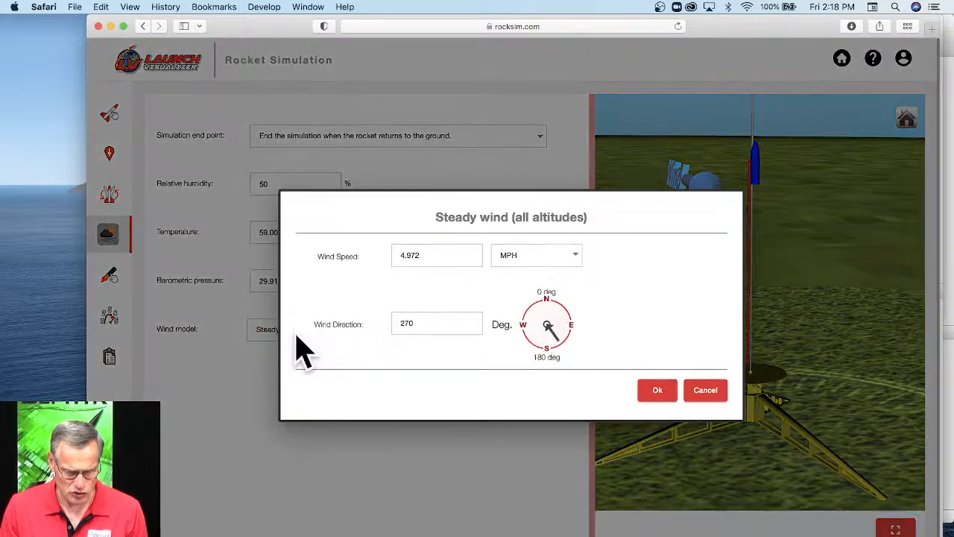
{"action": "left_click", "coordinate": [397, 252]}
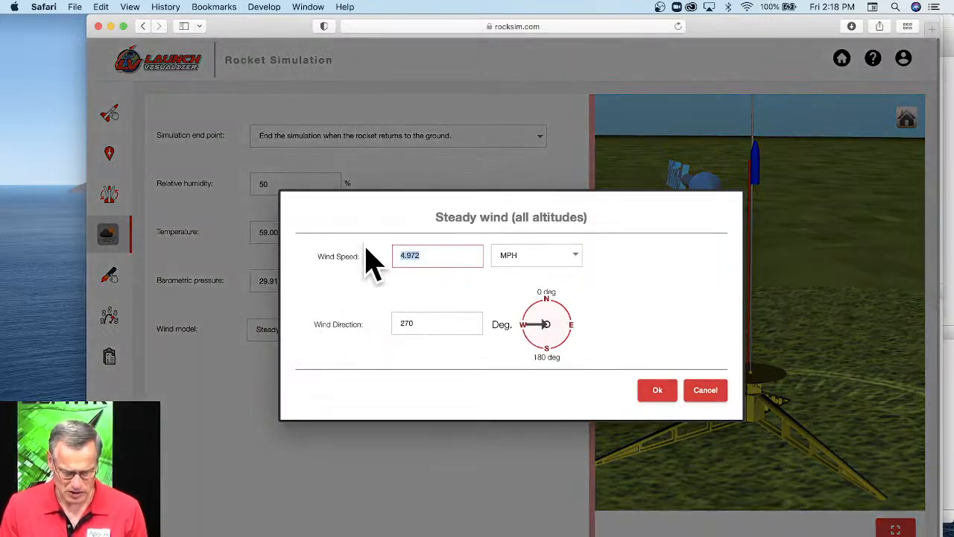
{"action": "type", "text": "0"}
{"action": "left_click", "coordinate": [656, 391]}
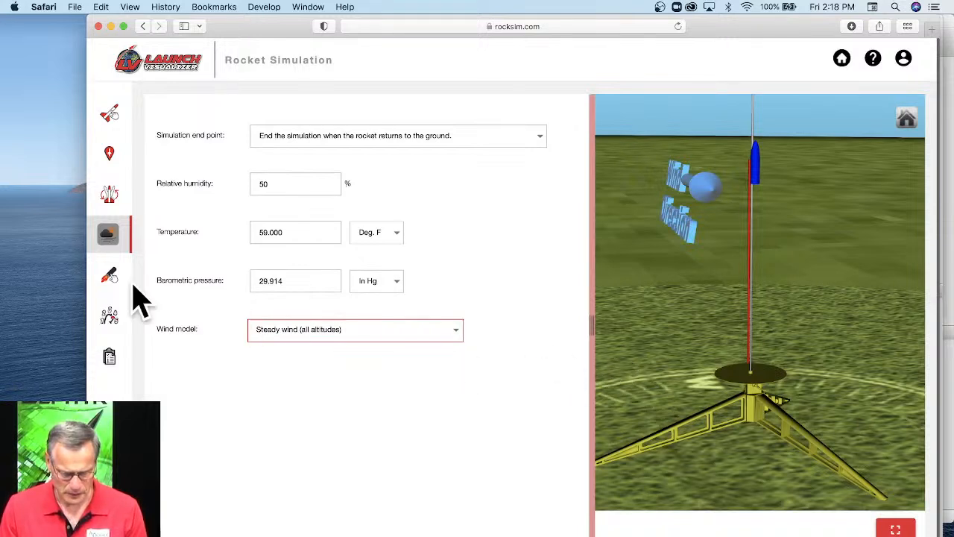
Load the 13 mm motor mount with the Estes A3T engine using a 4-second ejection delay, and check its entry in the engine table.
{"action": "left_click", "coordinate": [111, 276]}
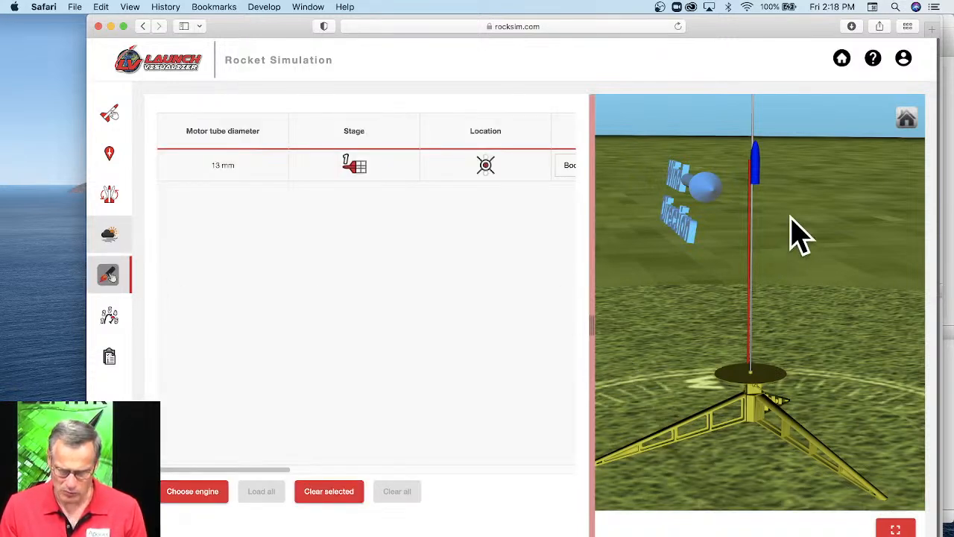
{"action": "left_click", "coordinate": [220, 496]}
{"action": "left_click", "coordinate": [417, 325]}
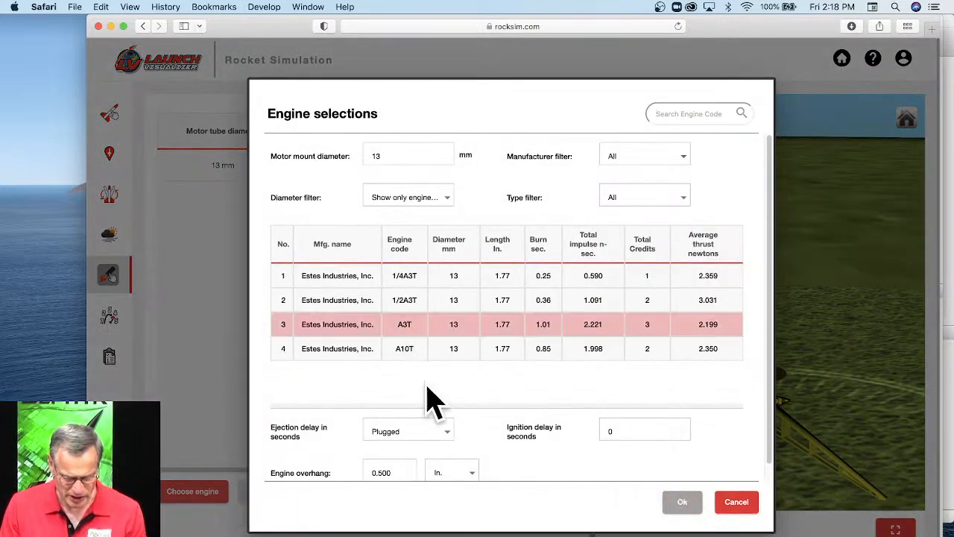
{"action": "left_click", "coordinate": [445, 430]}
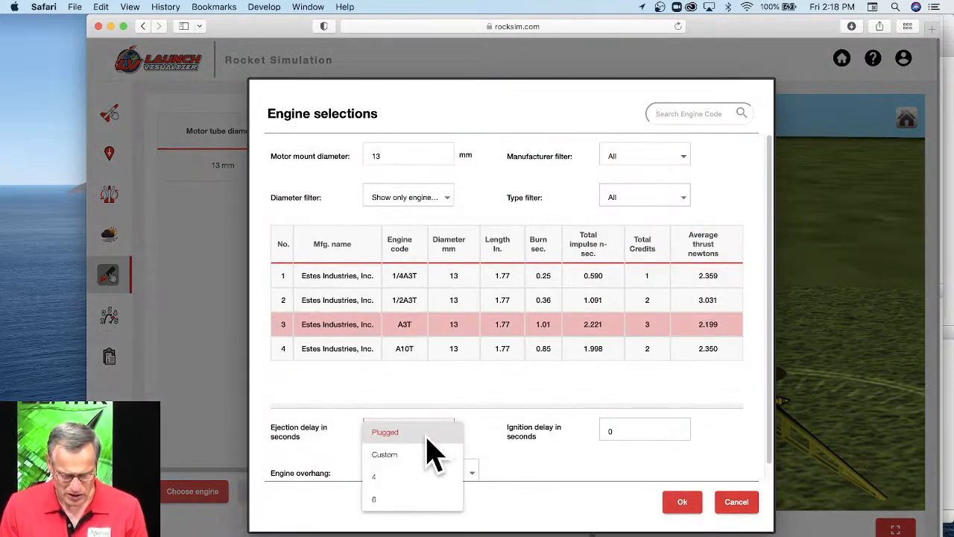
{"action": "left_click", "coordinate": [392, 475]}
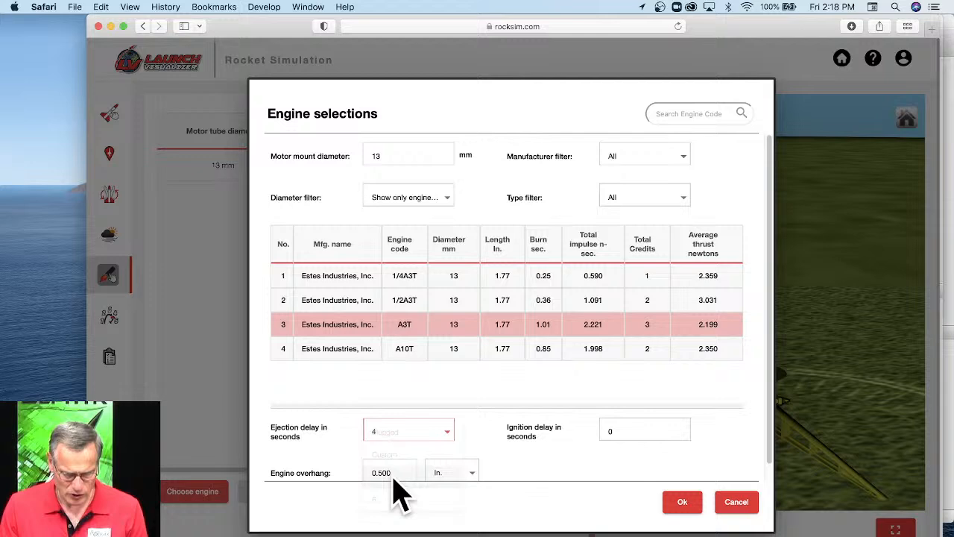
{"action": "left_click", "coordinate": [692, 504]}
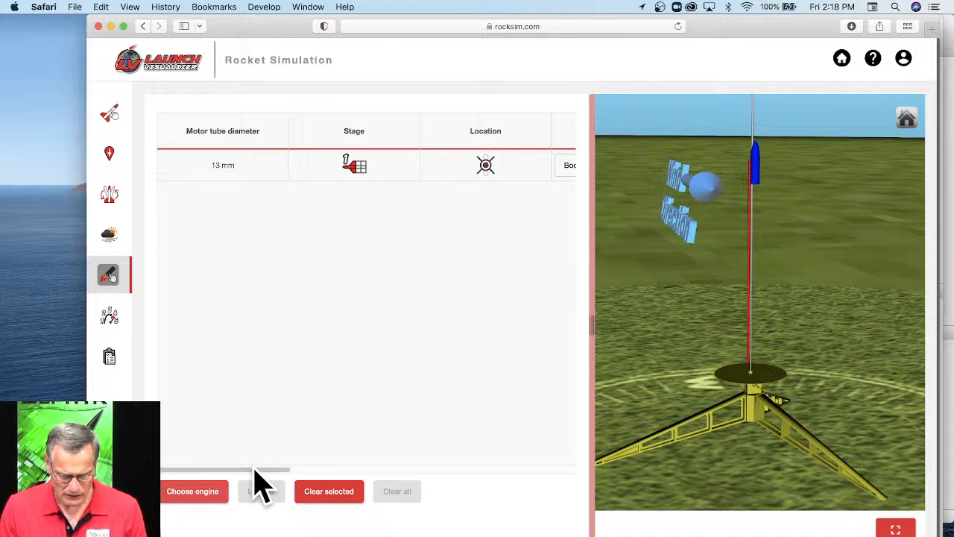
{"action": "left_click_drag", "start_coordinate": [254, 471], "coordinate": [549, 477]}
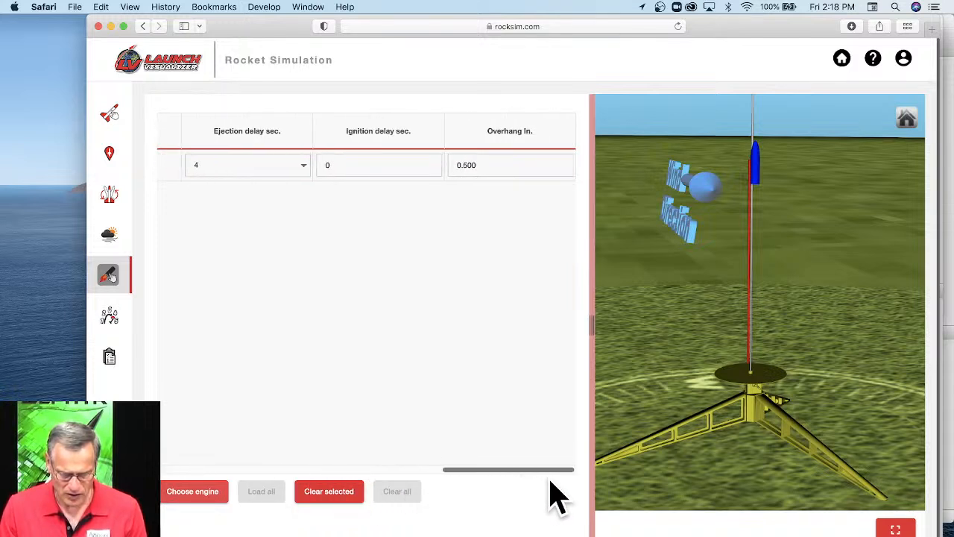
Check the bottle rocket's flight events, then run its flight simulation without adding comments.
{"action": "mouse_move", "coordinate": [777, 222]}
{"action": "left_mouse_down"}
{"action": "mouse_move", "coordinate": [817, 224]}
{"action": "mouse_move", "coordinate": [783, 236]}
{"action": "left_mouse_up"}
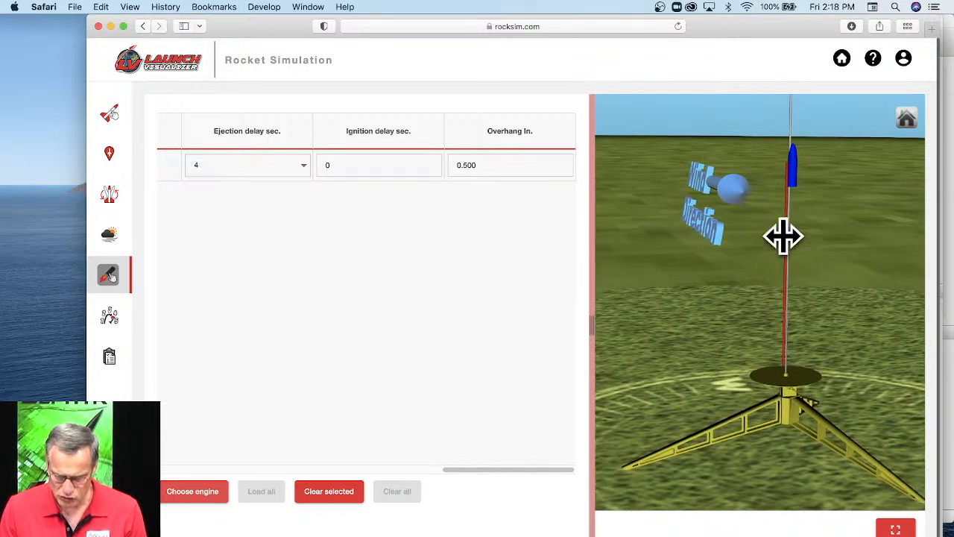
{"action": "left_click", "coordinate": [119, 317]}
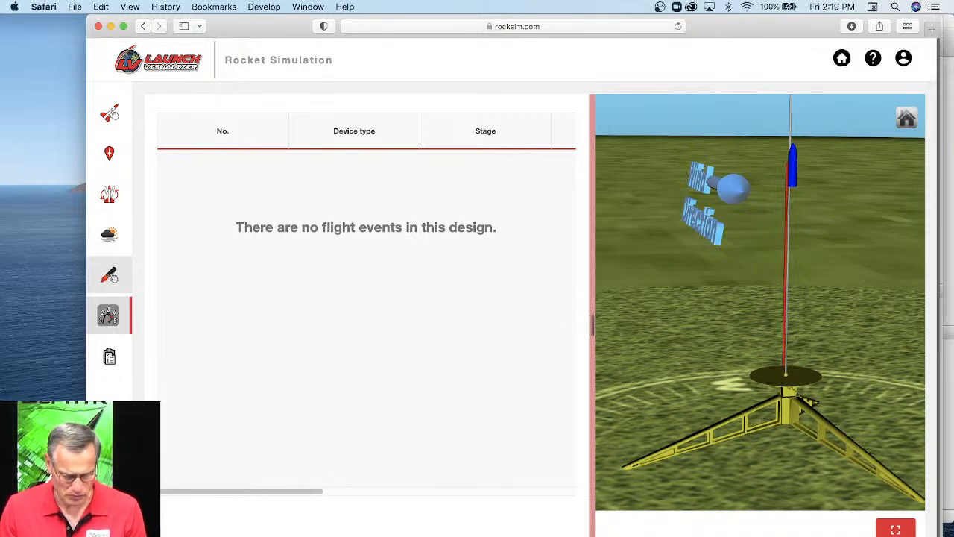
{"action": "left_click", "coordinate": [153, 525]}
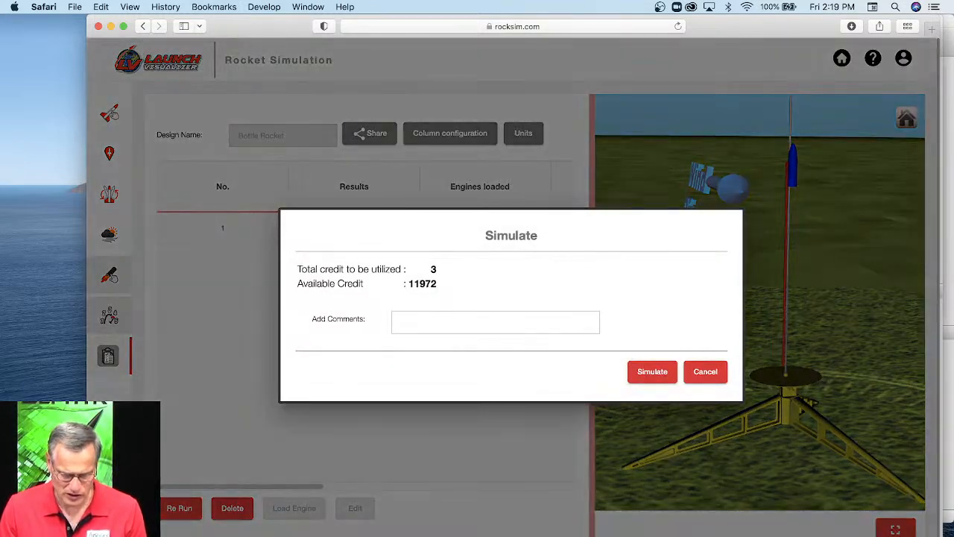
{"action": "left_click", "coordinate": [655, 377]}
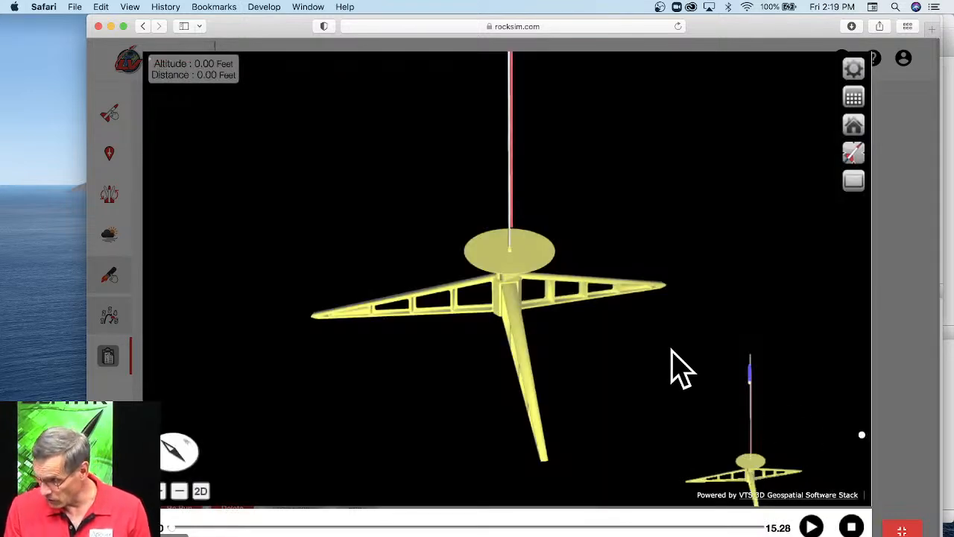
Examine the rocket, launch pad and surrounding area in the enlarged 3D flight view and 3D pad preview.
{"action": "scroll", "coordinate": [548, 285], "scroll_direction": "down", "scroll_amount": 5}
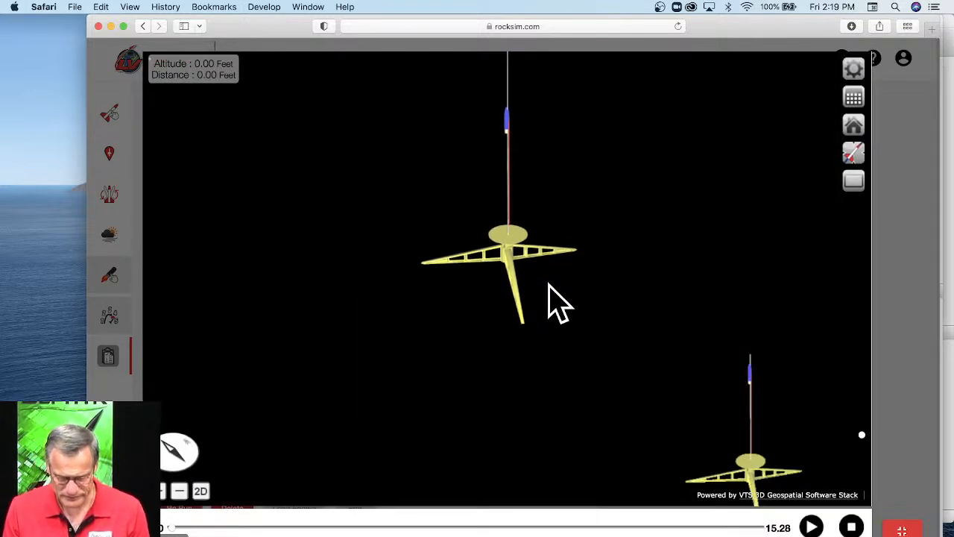
{"action": "scroll", "coordinate": [550, 286], "scroll_direction": "down", "scroll_amount": 8}
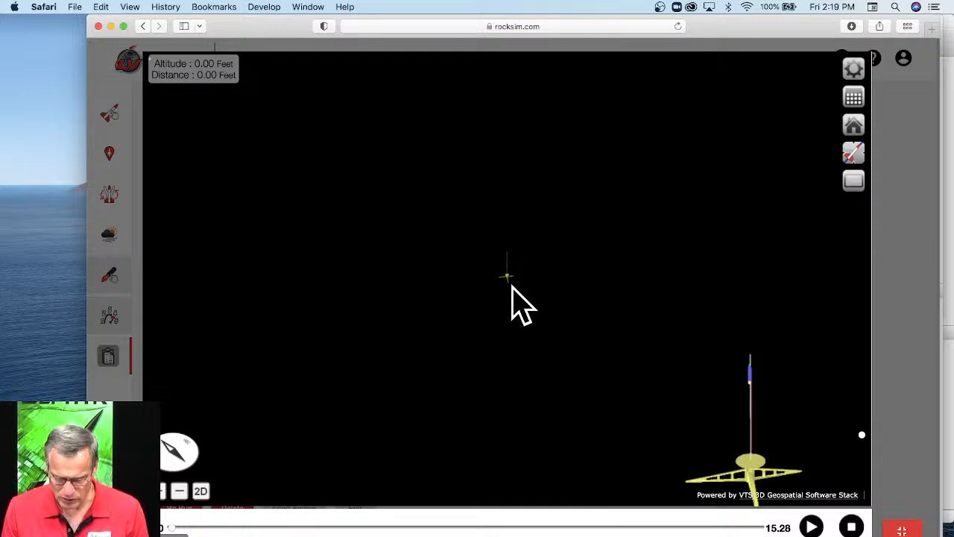
{"action": "left_click_drag", "start_coordinate": [496, 345], "coordinate": [542, 338]}
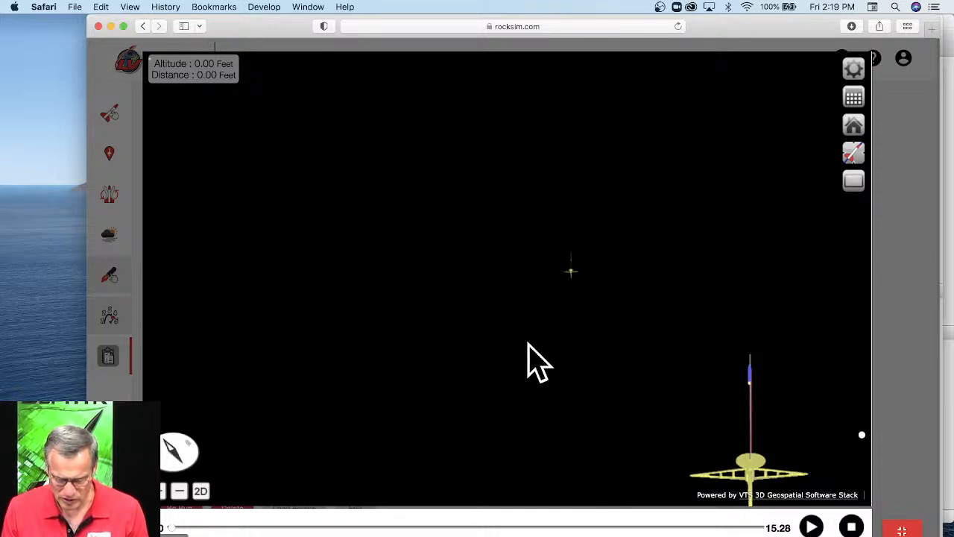
{"action": "left_click", "coordinate": [901, 530]}
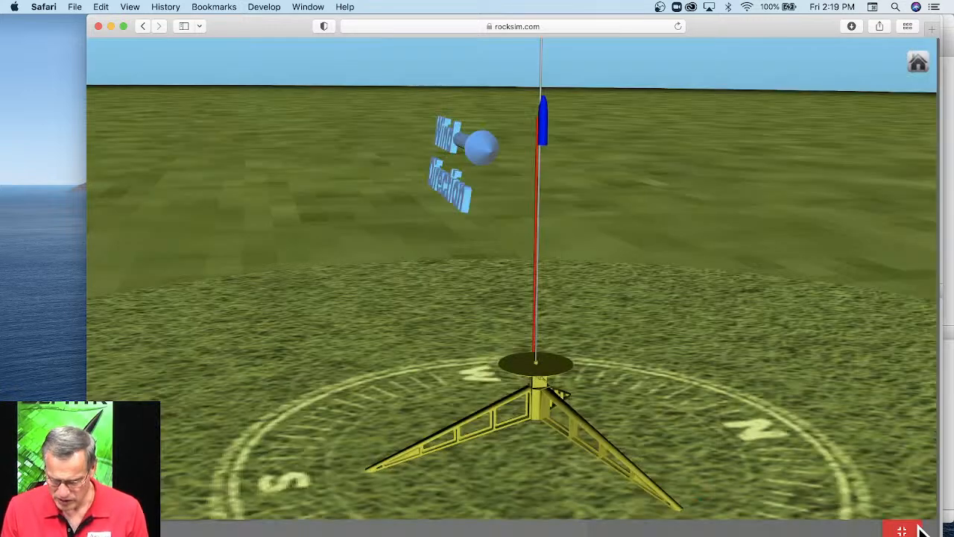
{"action": "scroll", "coordinate": [577, 343], "scroll_direction": "down", "scroll_amount": 5}
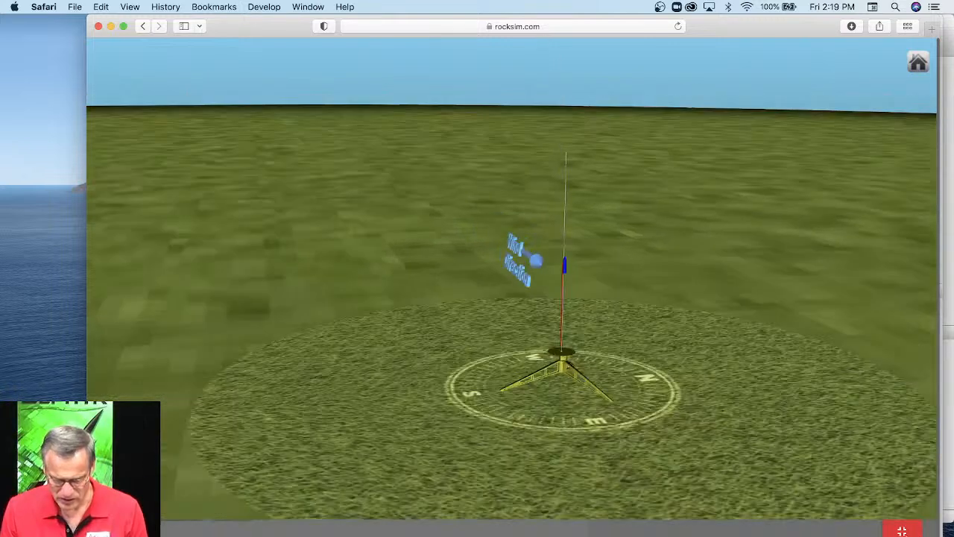
{"action": "left_click", "coordinate": [902, 530]}
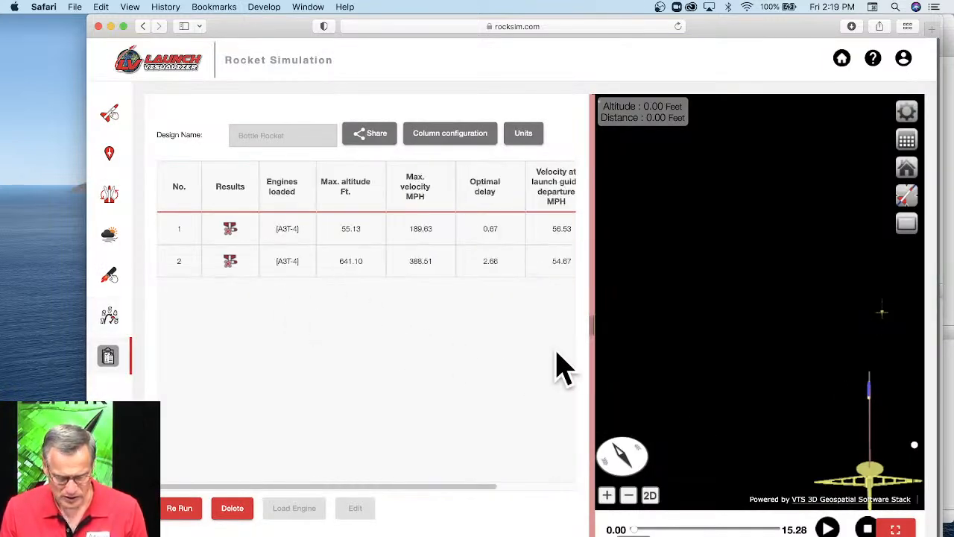
Reapply Underwood Farms as the launch site from the list of public launch sites.
{"action": "left_click", "coordinate": [113, 158]}
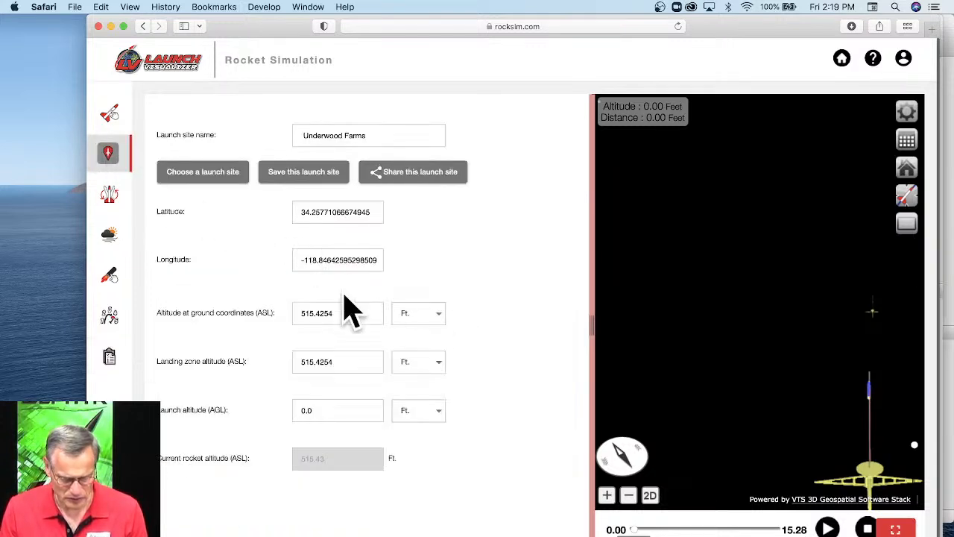
{"action": "left_click", "coordinate": [212, 193]}
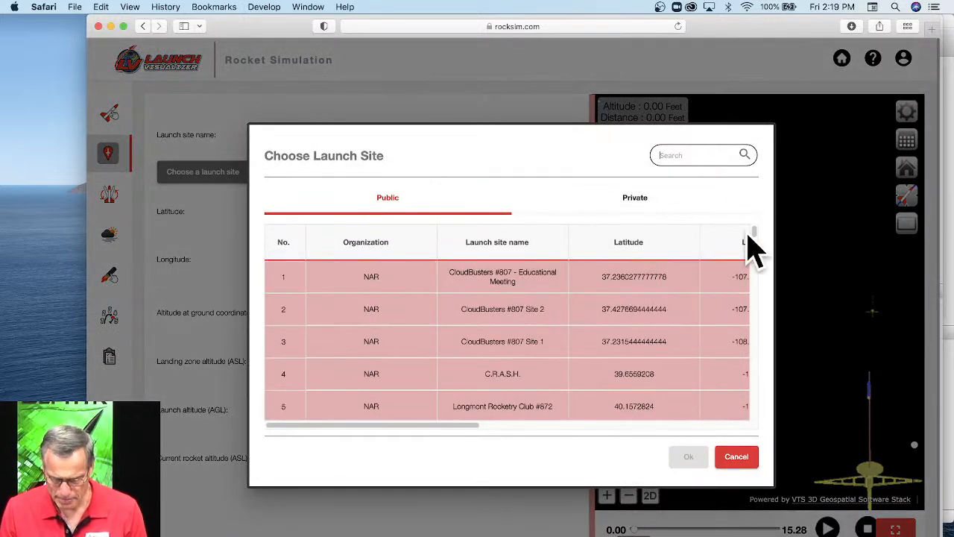
{"action": "scroll", "coordinate": [756, 290], "scroll_direction": "down", "scroll_amount": 5}
{"action": "scroll", "coordinate": [756, 291], "scroll_direction": "down", "scroll_amount": 20}
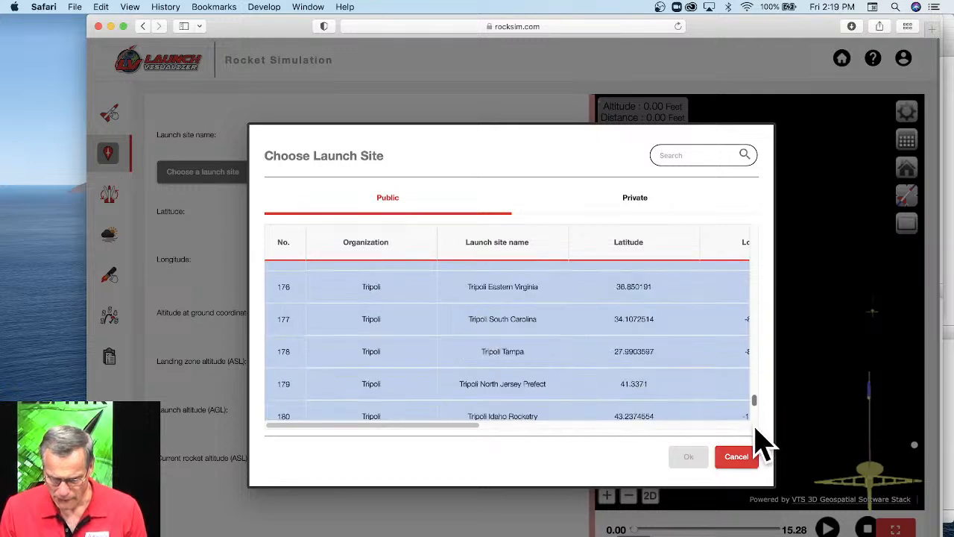
{"action": "double_click", "coordinate": [505, 405]}
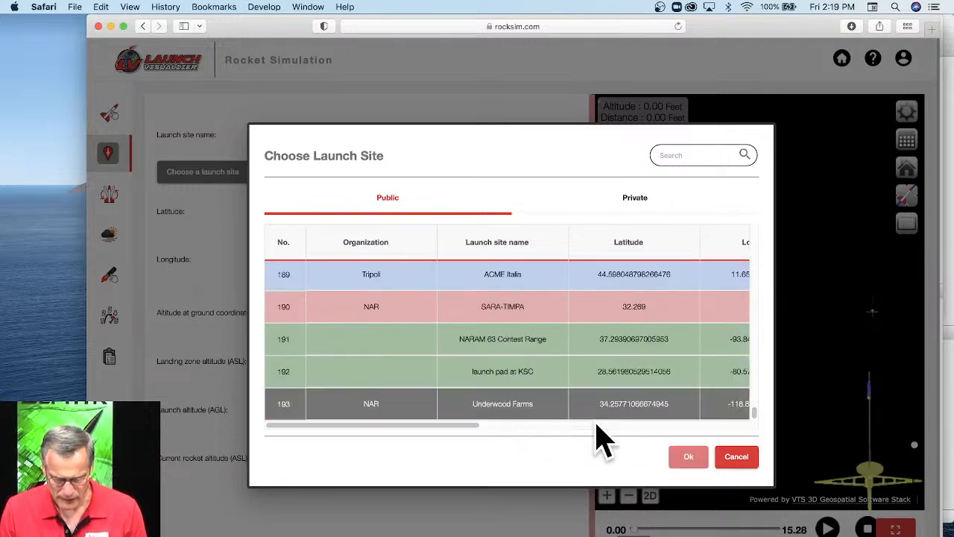
{"action": "left_click", "coordinate": [689, 457]}
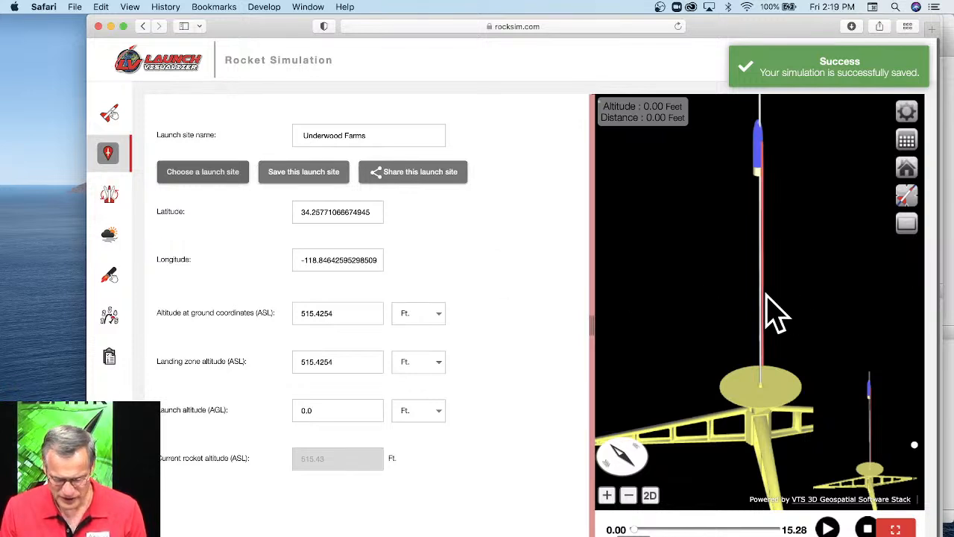
Play the simulated flight over the launch site in the enlarged 3D view, and reload the simulation page.
{"action": "scroll", "coordinate": [753, 295], "scroll_direction": "down", "scroll_amount": 5}
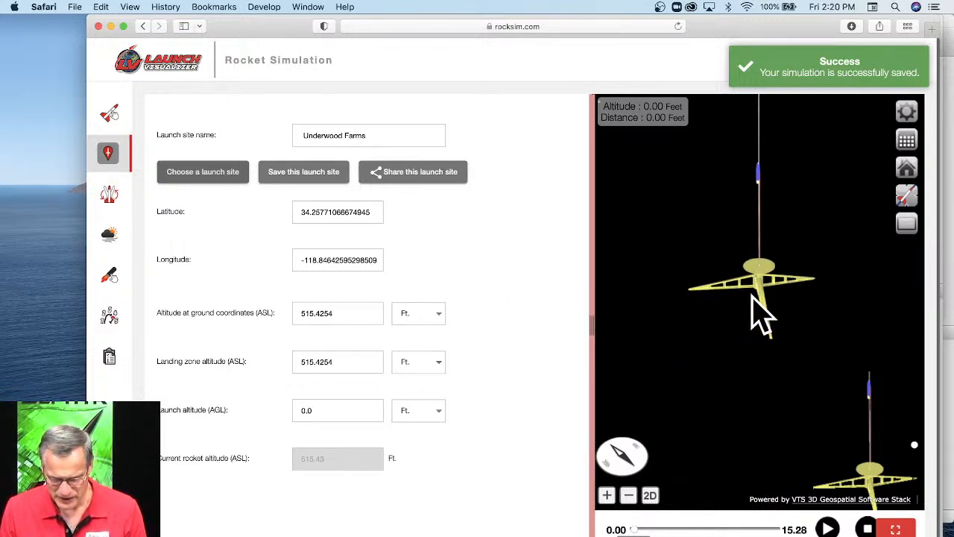
{"action": "scroll", "coordinate": [753, 296], "scroll_direction": "down", "scroll_amount": 5}
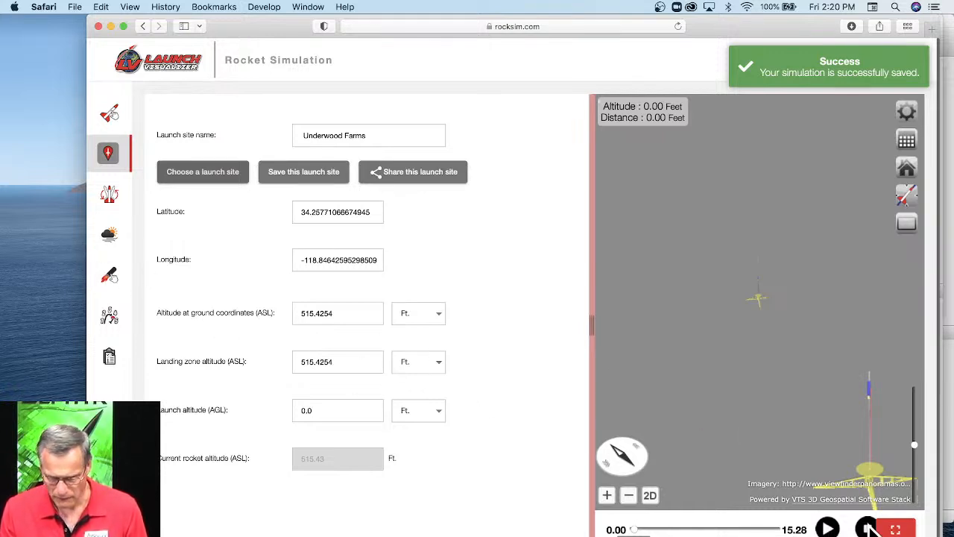
{"action": "left_click", "coordinate": [906, 528]}
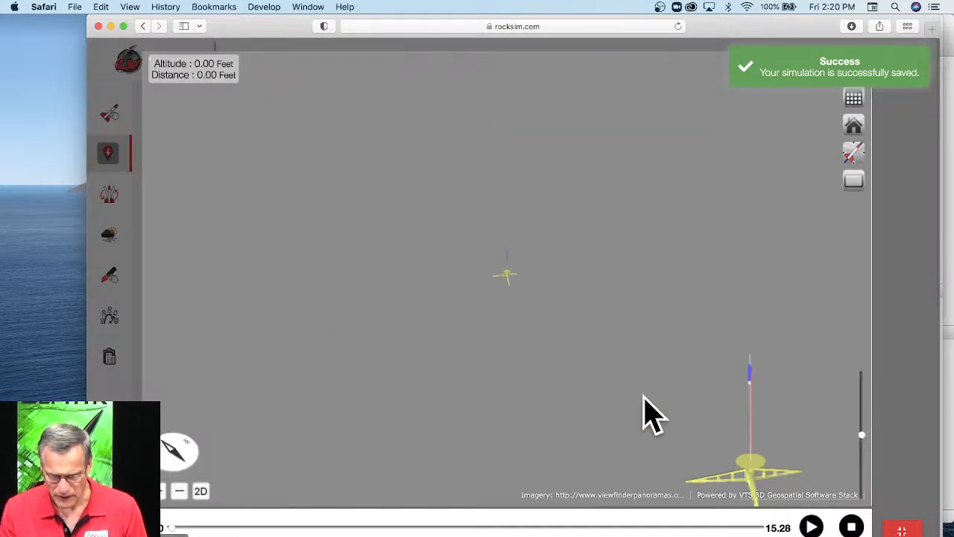
{"action": "left_click", "coordinate": [808, 522]}
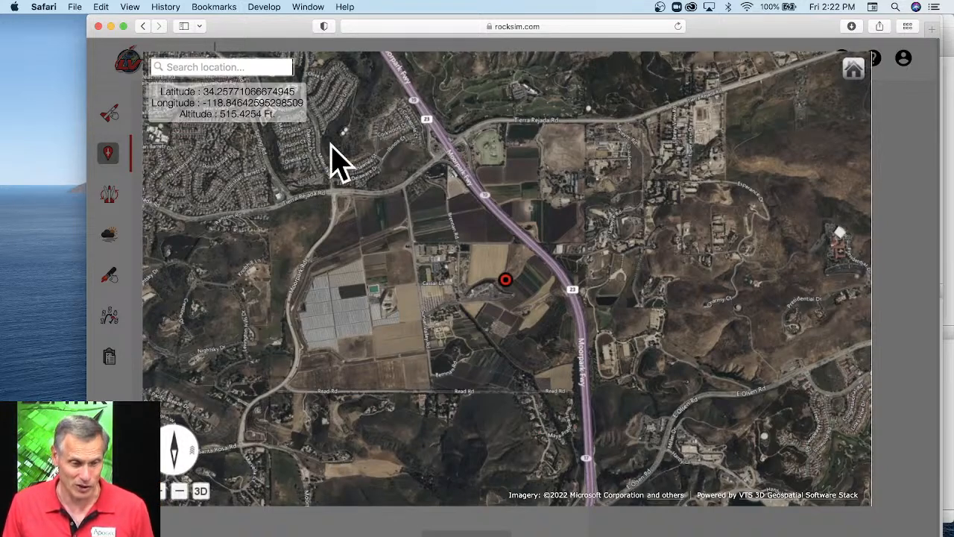
{"action": "left_click", "coordinate": [678, 27]}
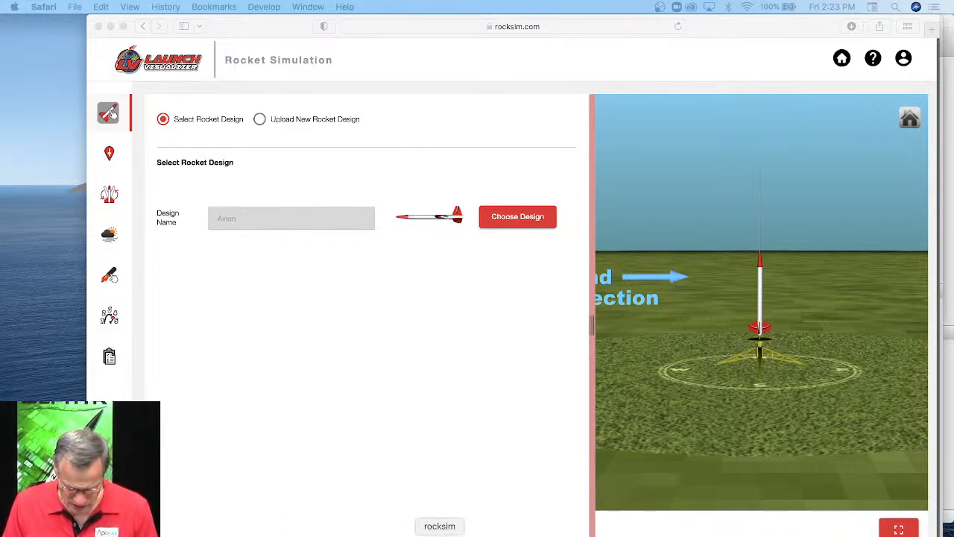
Switch to Rocksim and open SA 14A Archer.rkt from the North Coast Rocketry folder in RockSim Designs, discarding the bottle rocket's unsaved changes.
{"action": "left_click", "coordinate": [439, 532]}
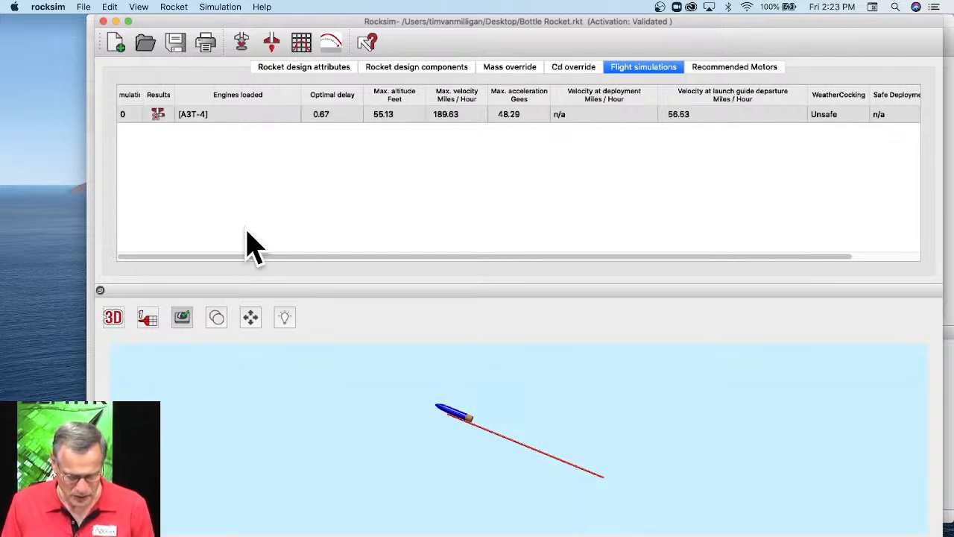
{"action": "key", "text": "super+o"}
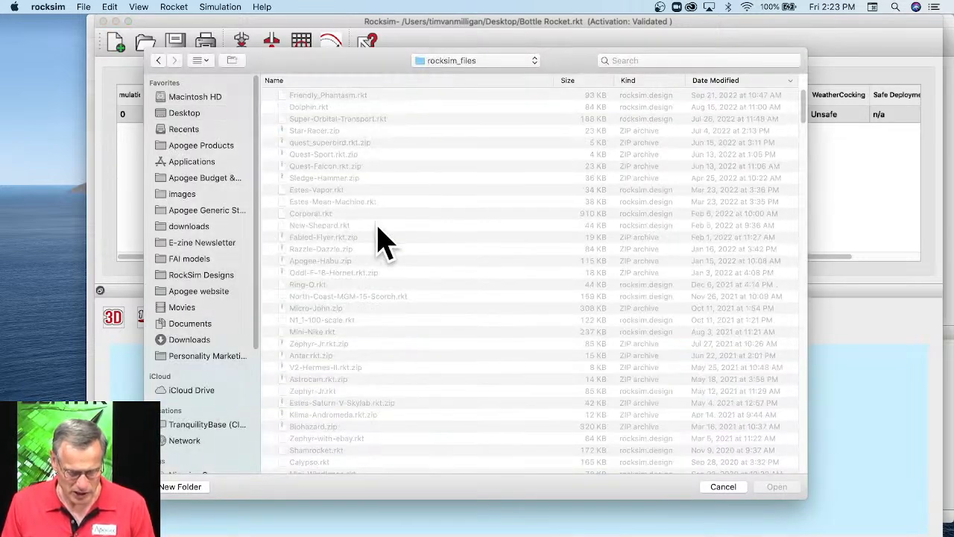
{"action": "left_click", "coordinate": [206, 274]}
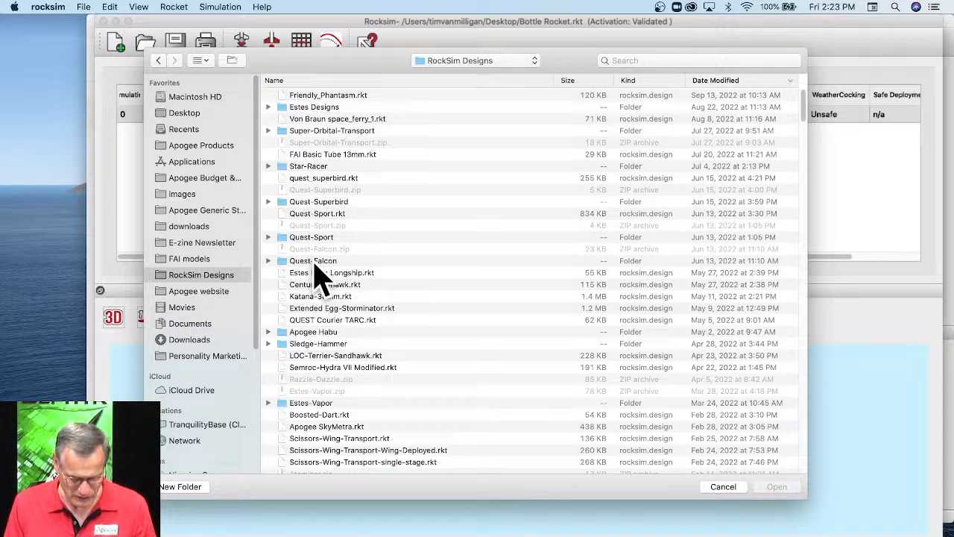
{"action": "scroll", "coordinate": [317, 277], "scroll_direction": "down", "scroll_amount": 3}
{"action": "scroll", "coordinate": [348, 285], "scroll_direction": "down", "scroll_amount": 2}
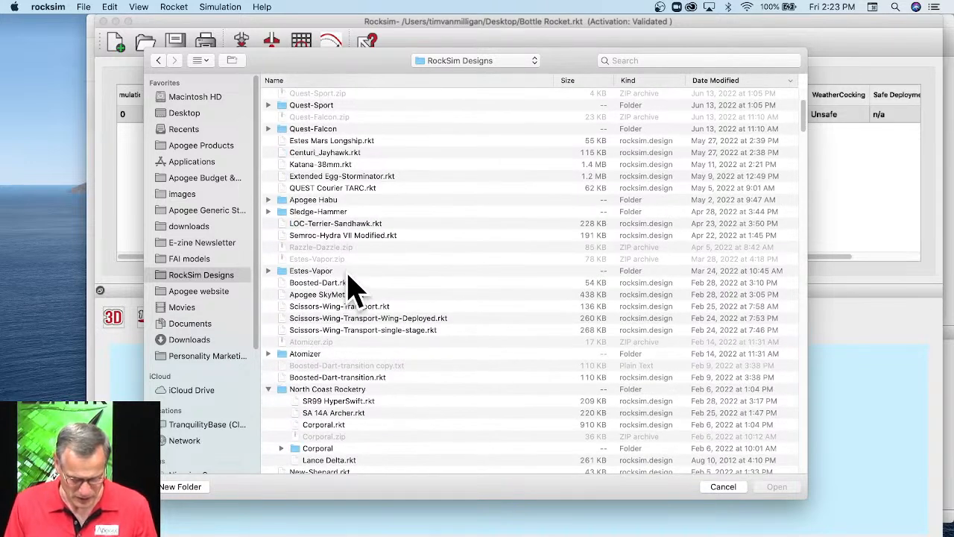
{"action": "scroll", "coordinate": [352, 288], "scroll_direction": "down", "scroll_amount": 1}
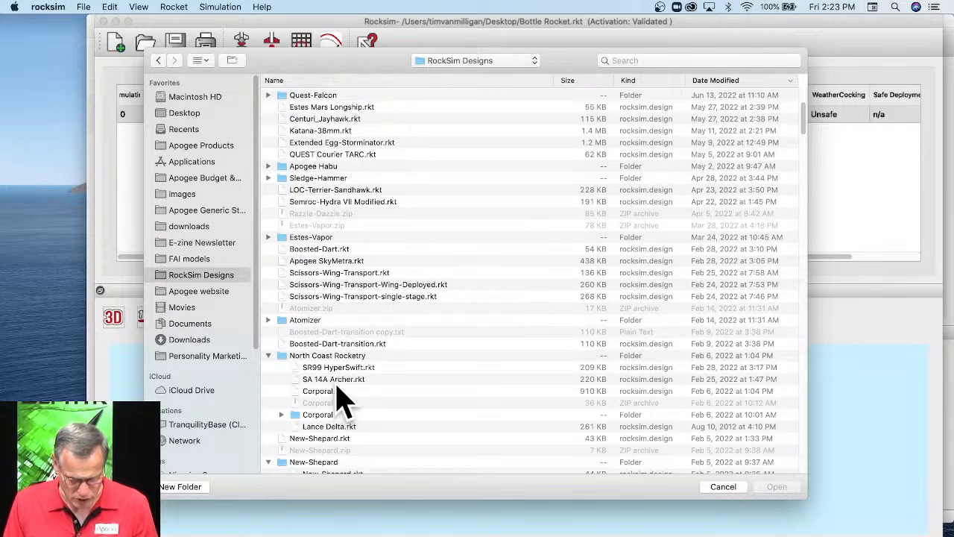
{"action": "double_click", "coordinate": [348, 381]}
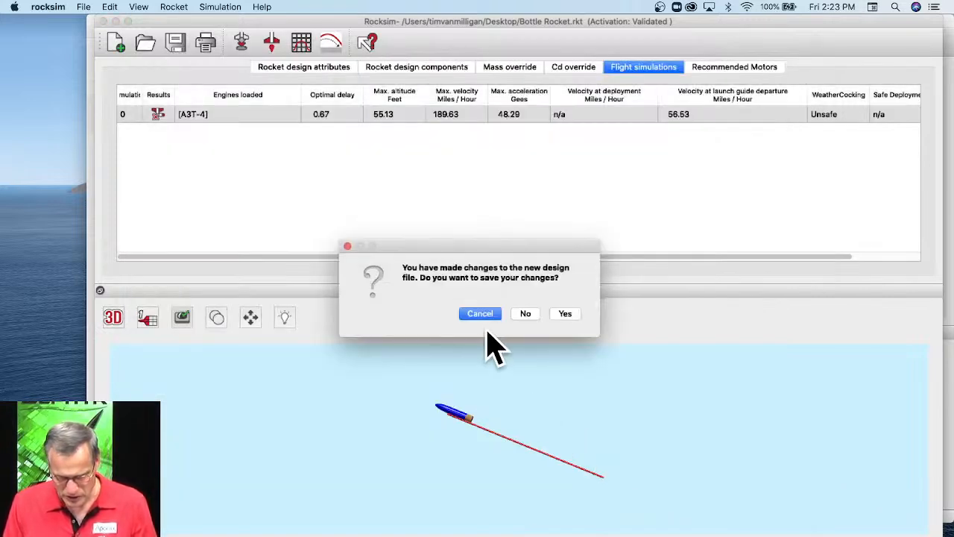
{"action": "left_click", "coordinate": [525, 314]}
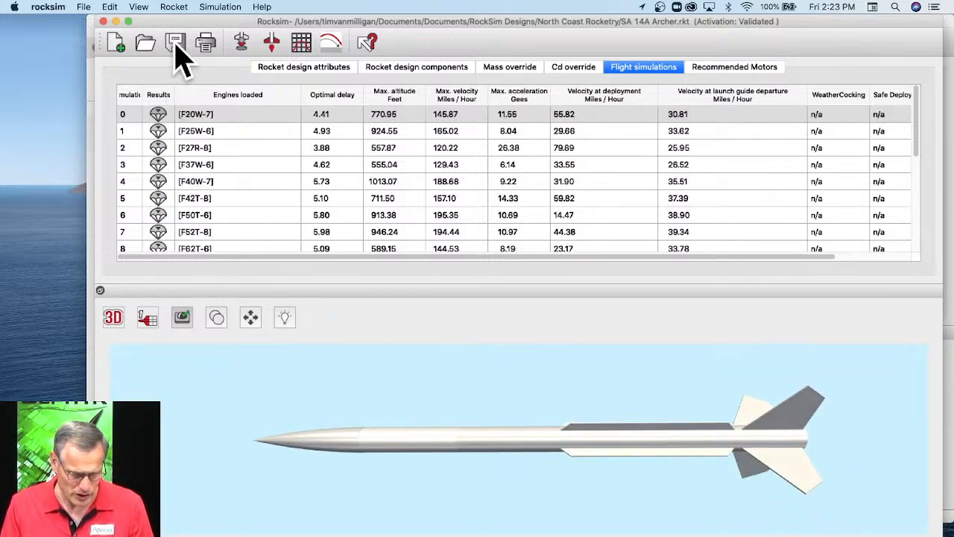
Browse the engines matching the Archer's 29 mm motor mount, sorted by engine code, and select the Aerotech G79W.
{"action": "left_click", "coordinate": [240, 42]}
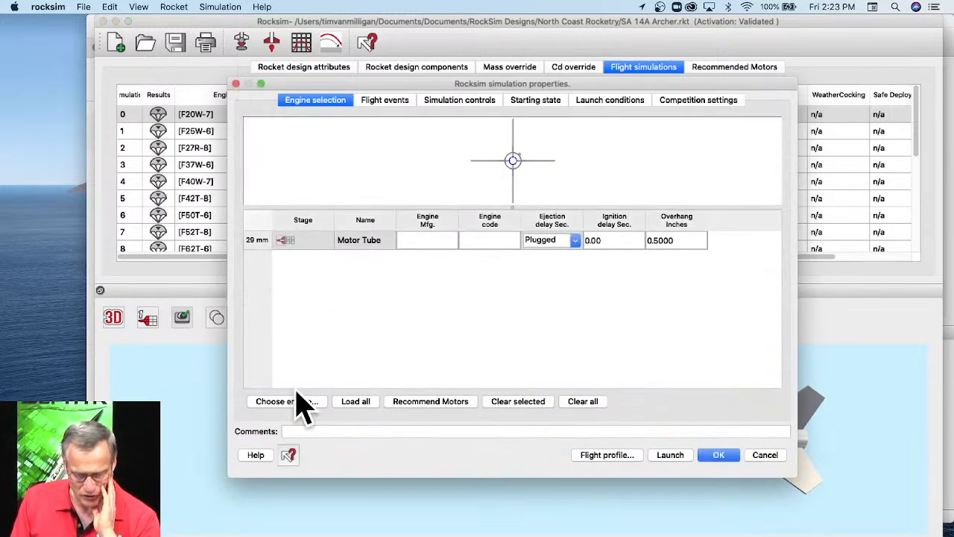
{"action": "left_click", "coordinate": [287, 401]}
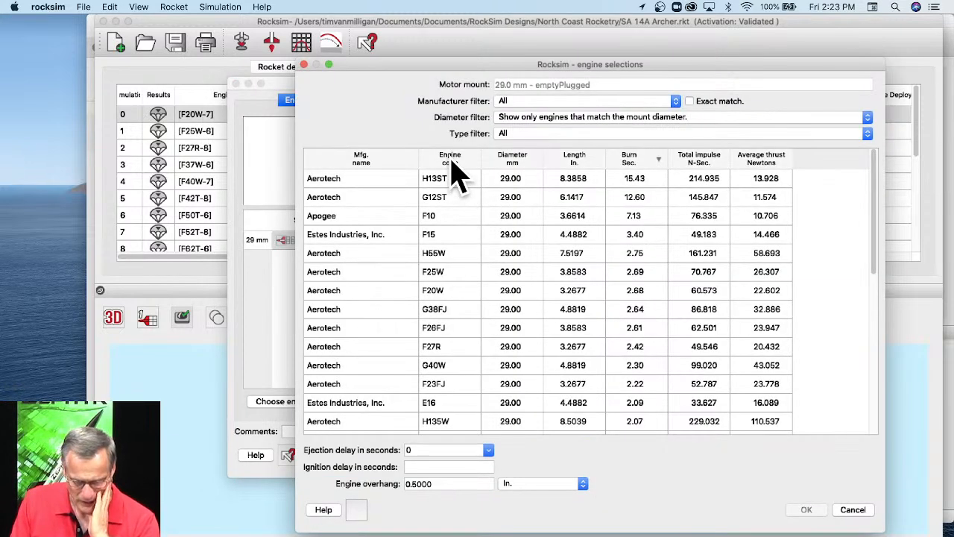
{"action": "left_click", "coordinate": [452, 165]}
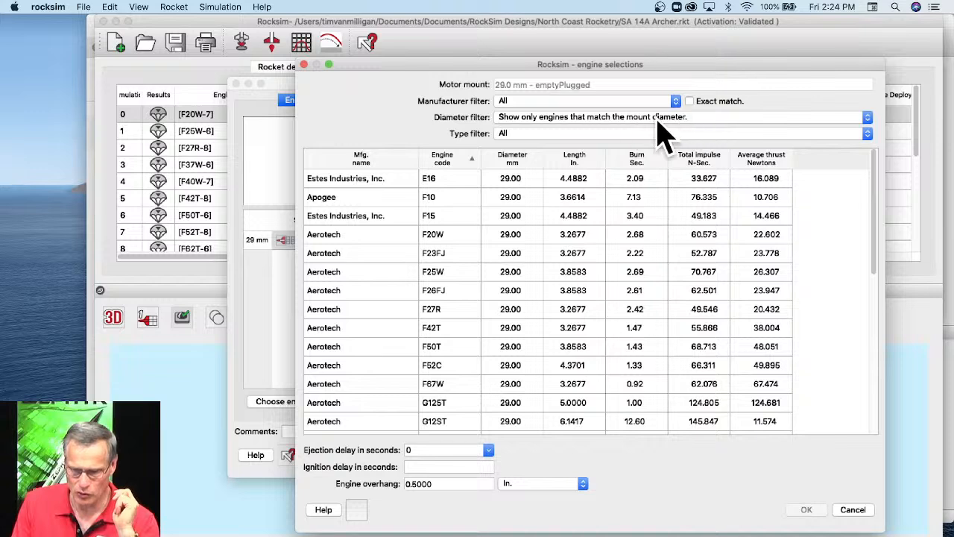
{"action": "scroll", "coordinate": [445, 332], "scroll_direction": "down", "scroll_amount": 3}
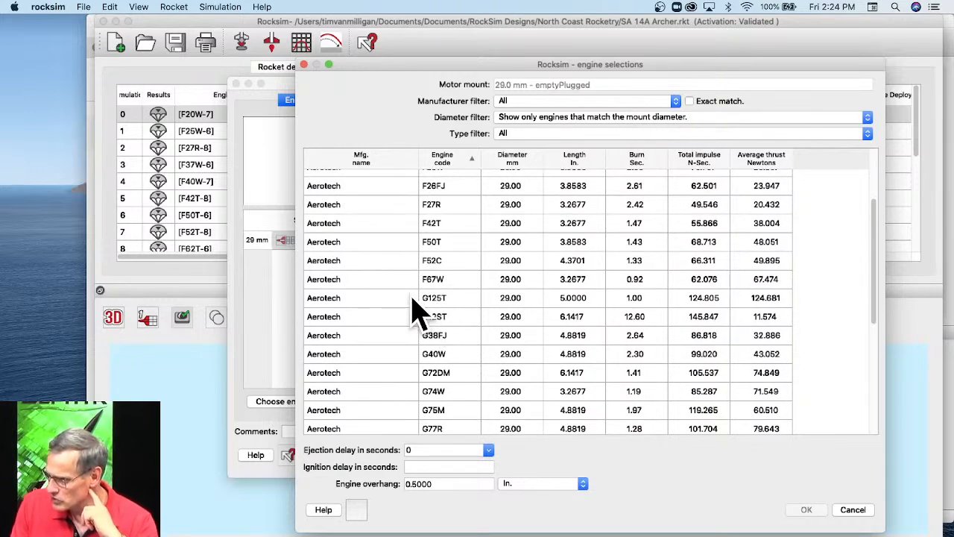
{"action": "scroll", "coordinate": [422, 321], "scroll_direction": "down", "scroll_amount": 5}
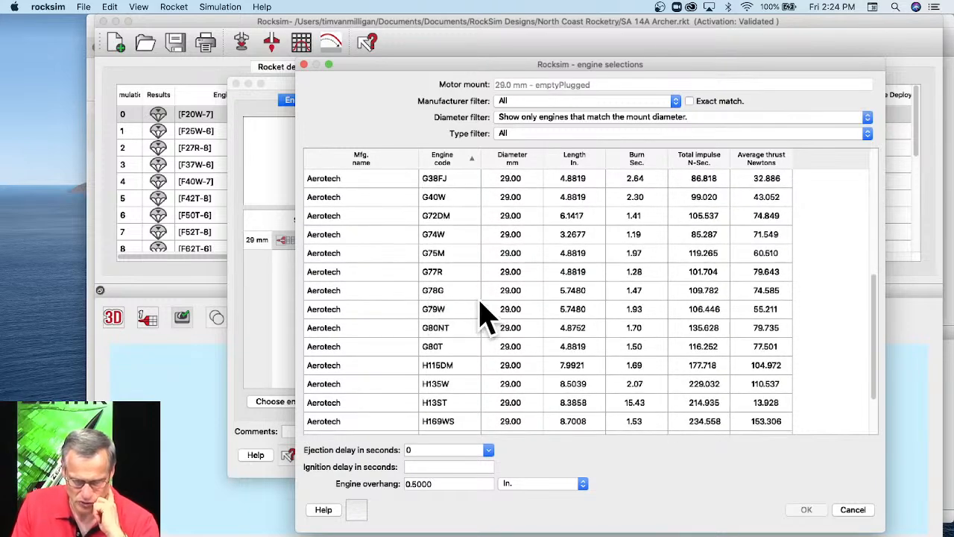
{"action": "left_click", "coordinate": [460, 309]}
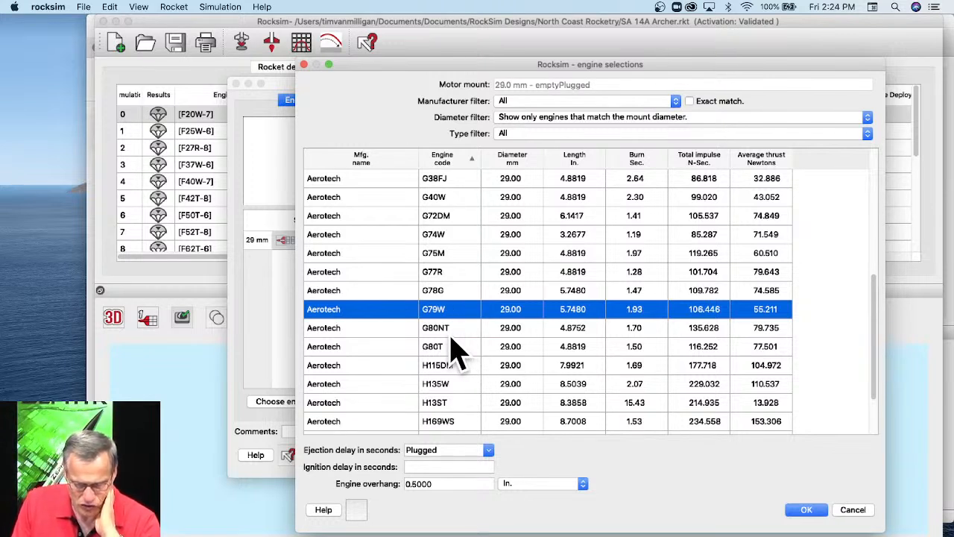
{"action": "scroll", "coordinate": [457, 350], "scroll_direction": "up", "scroll_amount": 3}
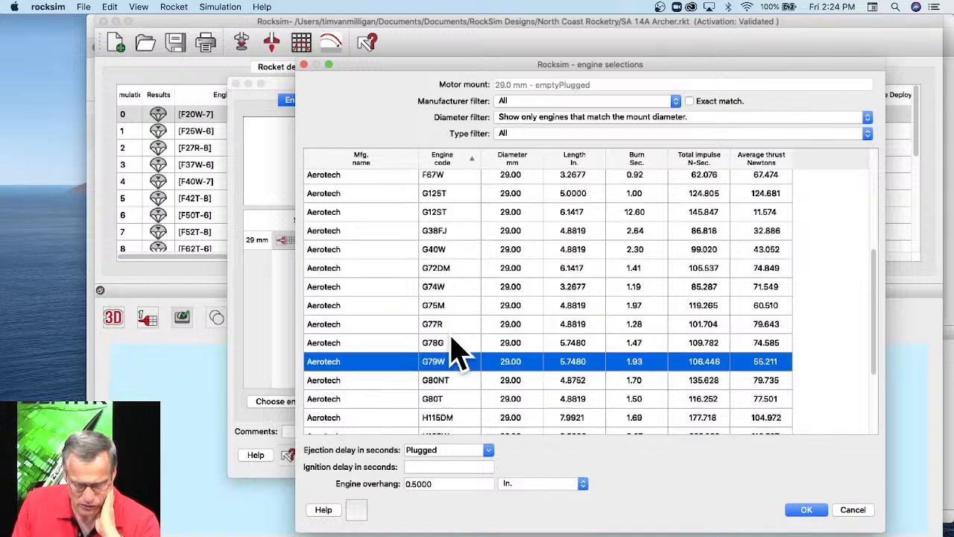
{"action": "scroll", "coordinate": [457, 350], "scroll_direction": "down", "scroll_amount": 2}
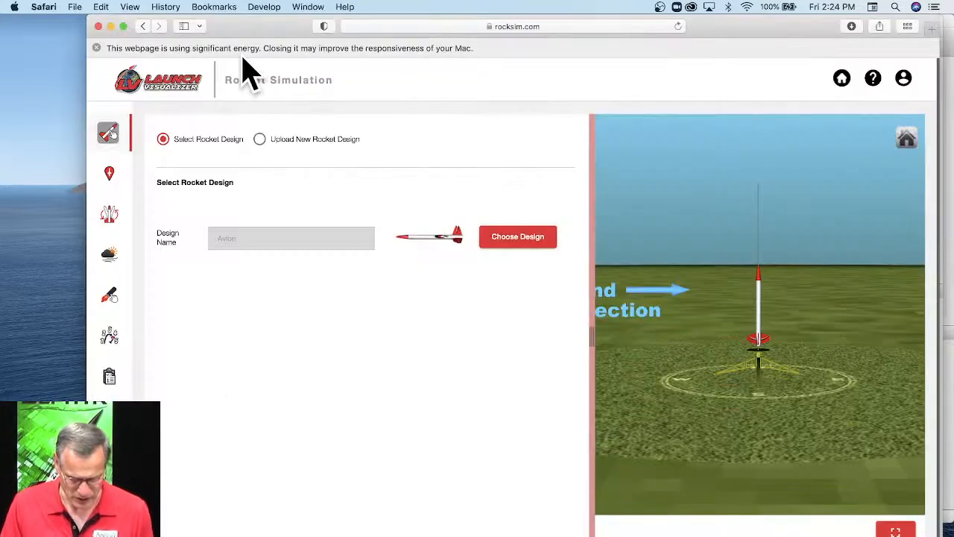
Close the Launch Visualizer page and search the Apogee Components website for G79 in a new browser window.
{"action": "left_click", "coordinate": [98, 27]}
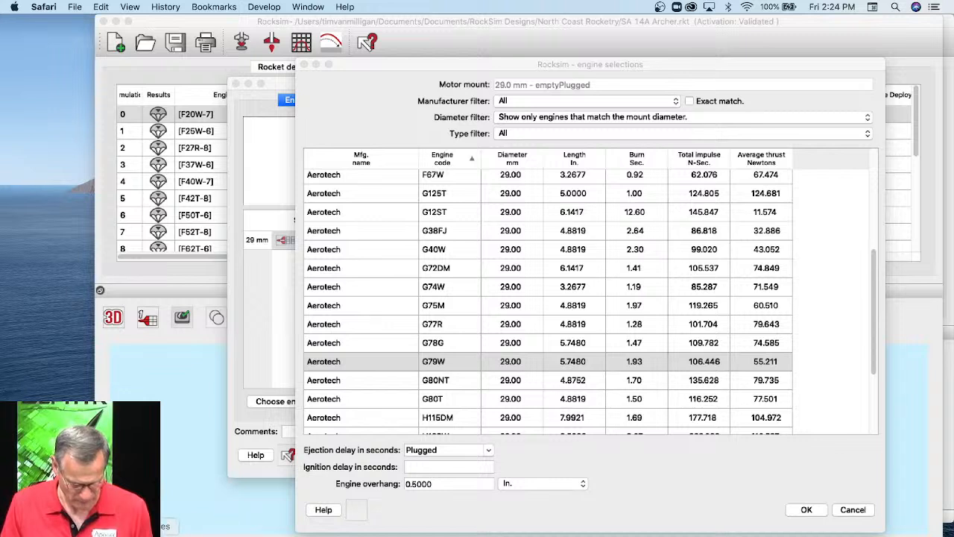
{"action": "right_click", "coordinate": [174, 535]}
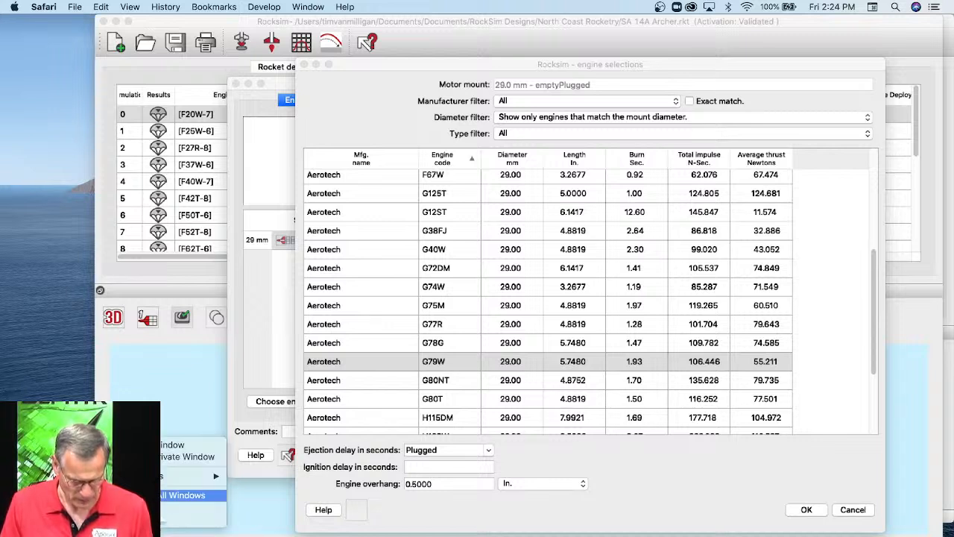
{"action": "left_click", "coordinate": [170, 445]}
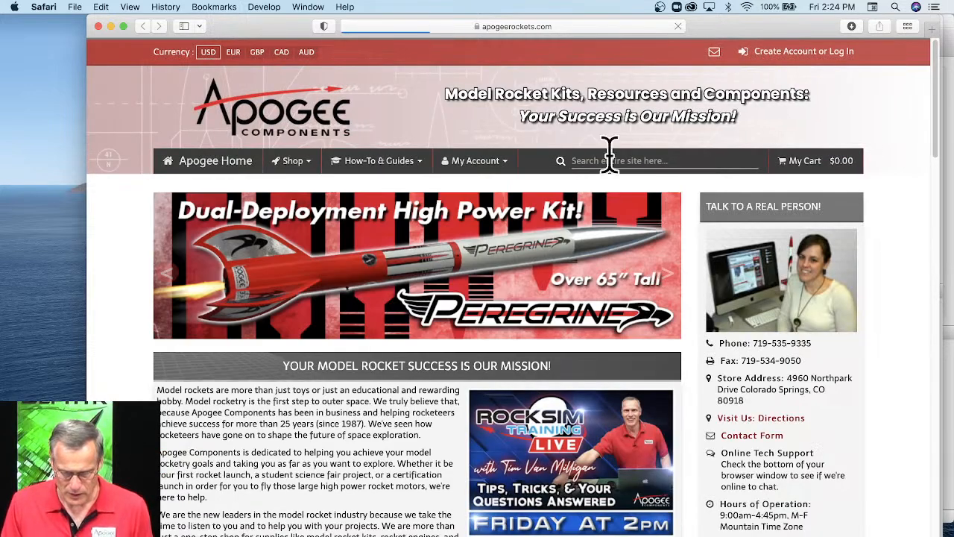
{"action": "left_click", "coordinate": [609, 158]}
{"action": "type", "text": "G"}
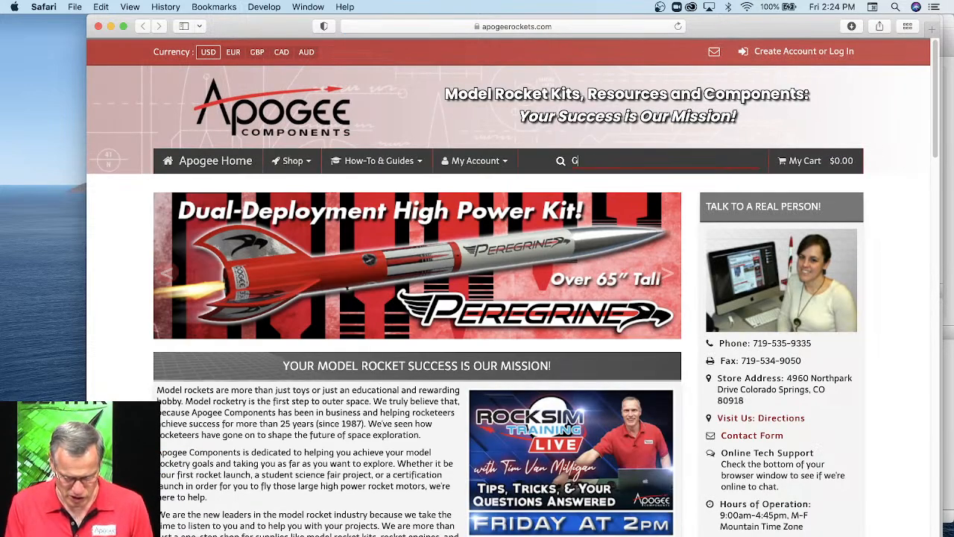
{"action": "type", "text": "79"}
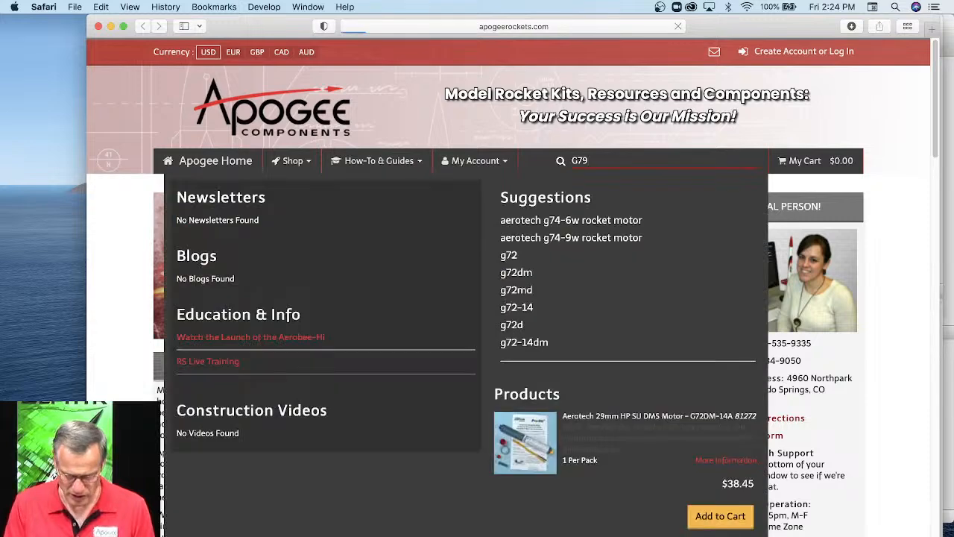
Examine the G79 search results, covering the Aerotech G79W loadable motors, the G79W-14A propellant kit and the Cesaroni P38-1G Smoky Sam.
{"action": "scroll", "coordinate": [379, 379], "scroll_direction": "down", "scroll_amount": 1}
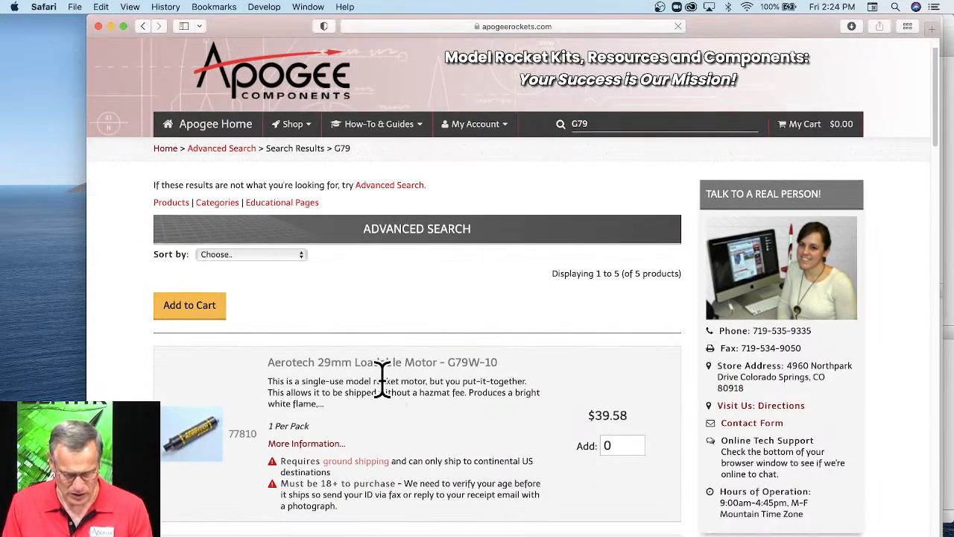
{"action": "scroll", "coordinate": [447, 379], "scroll_direction": "down", "scroll_amount": 2}
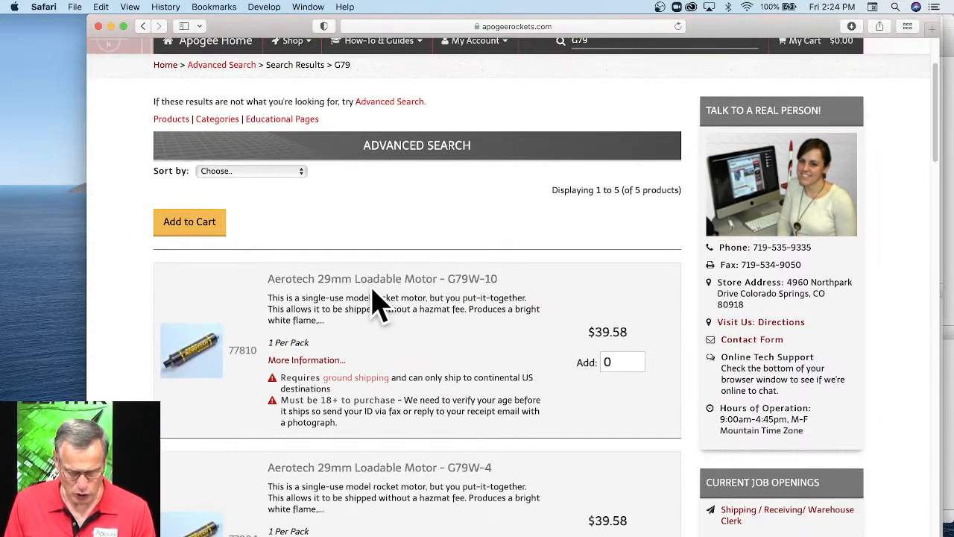
{"action": "left_click_drag", "start_coordinate": [497, 279], "coordinate": [428, 277]}
{"action": "scroll", "coordinate": [488, 326], "scroll_direction": "down", "scroll_amount": 7}
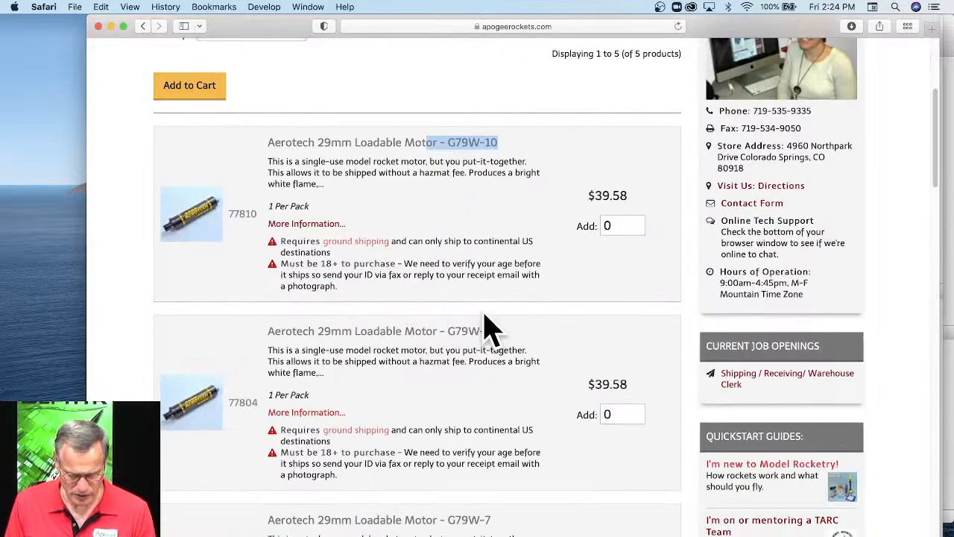
{"action": "scroll", "coordinate": [440, 379], "scroll_direction": "down", "scroll_amount": 4}
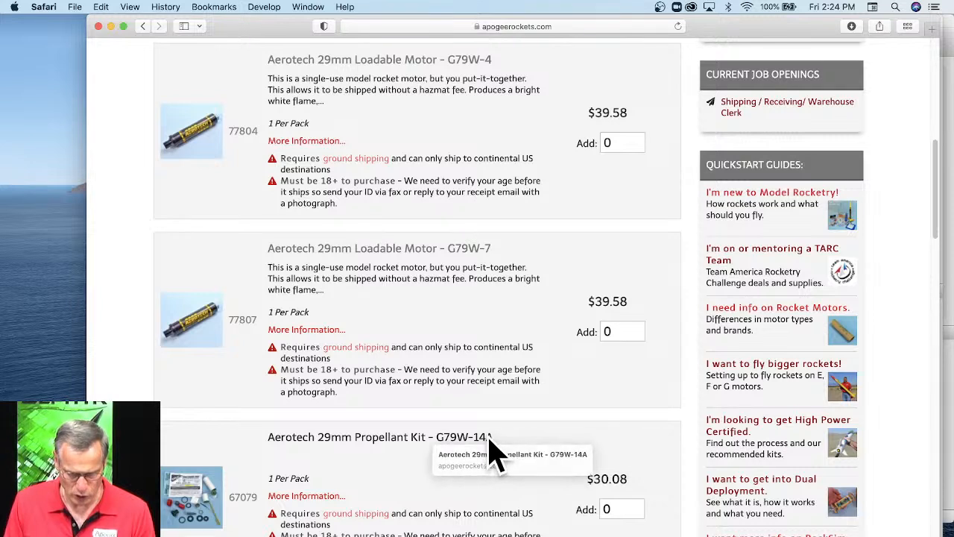
{"action": "left_click_drag", "start_coordinate": [505, 442], "coordinate": [460, 438]}
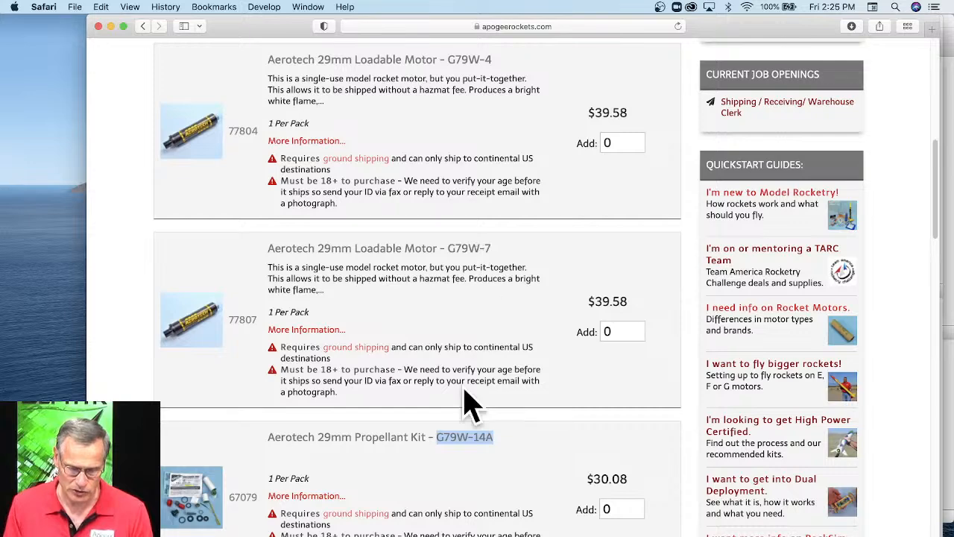
{"action": "scroll", "coordinate": [454, 406], "scroll_direction": "down", "scroll_amount": 3}
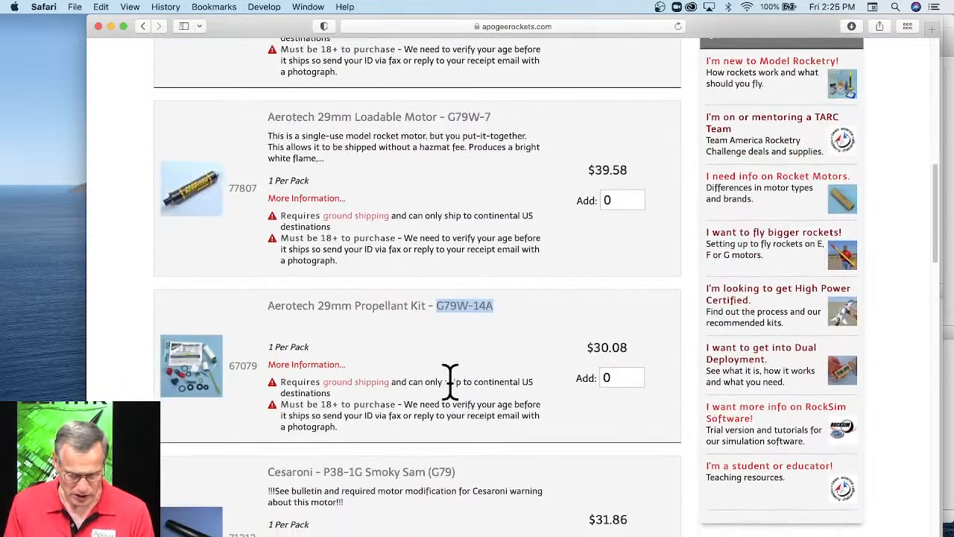
{"action": "left_click", "coordinate": [442, 477]}
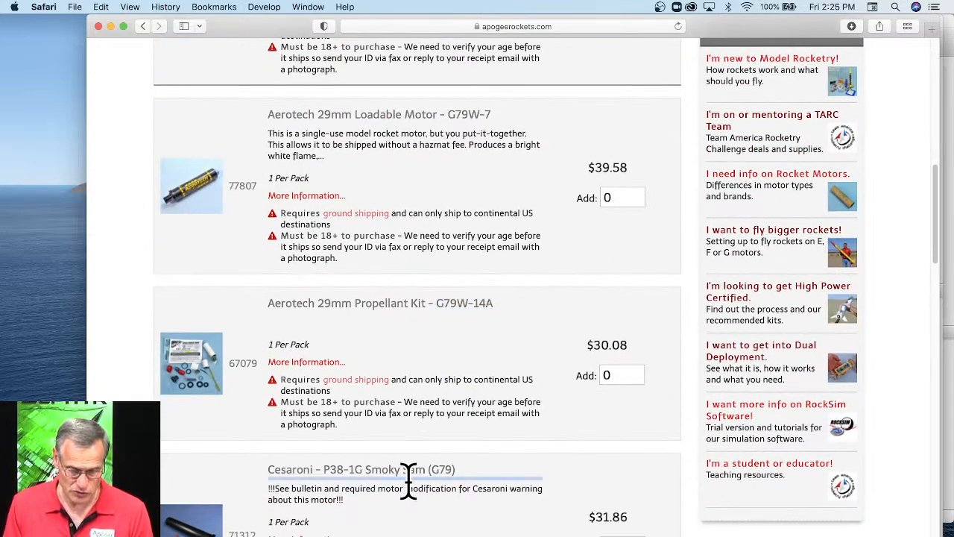
{"action": "left_click_drag", "start_coordinate": [457, 470], "coordinate": [433, 470]}
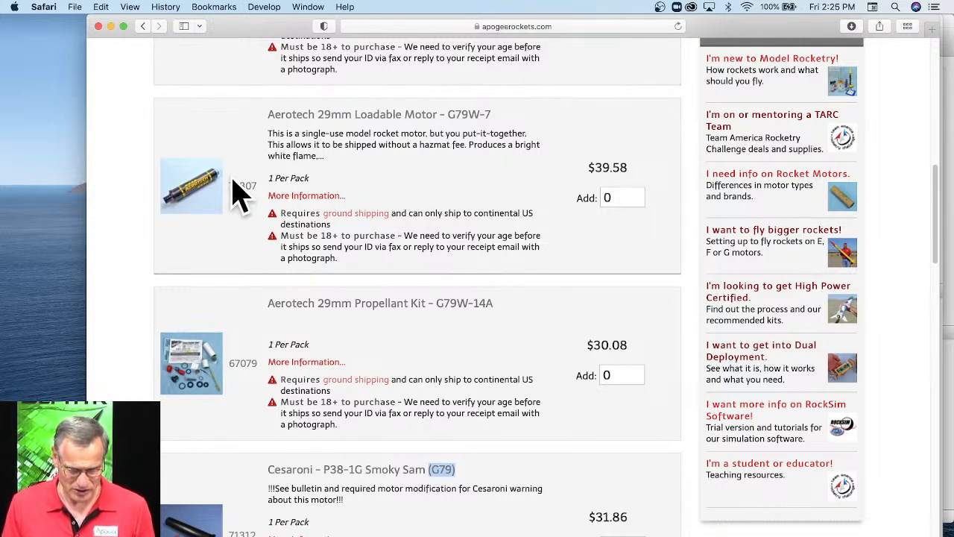
Open the product pages for the G79W-7 loadable motor and the G79W-14A propellant kit, and compare their total impulse.
{"action": "right_click", "coordinate": [342, 118]}
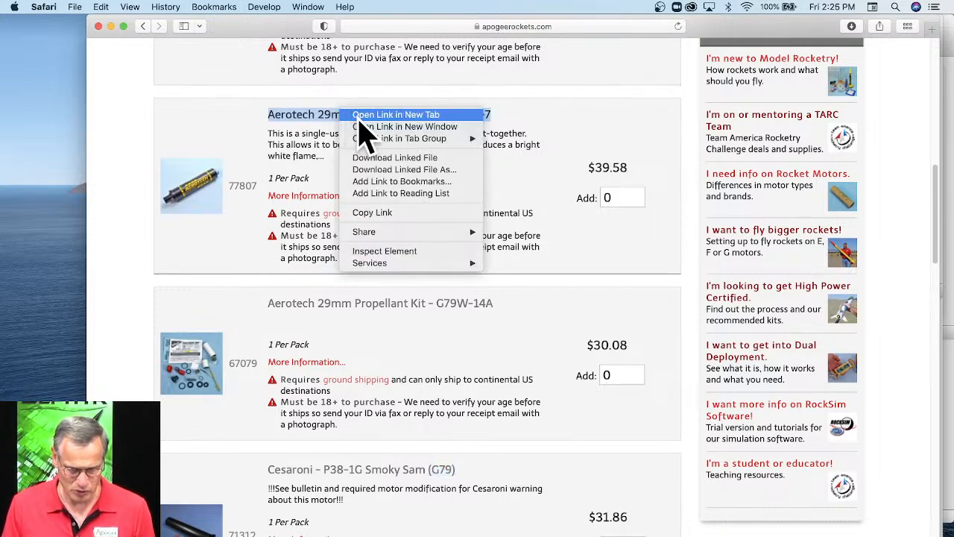
{"action": "left_click", "coordinate": [359, 113]}
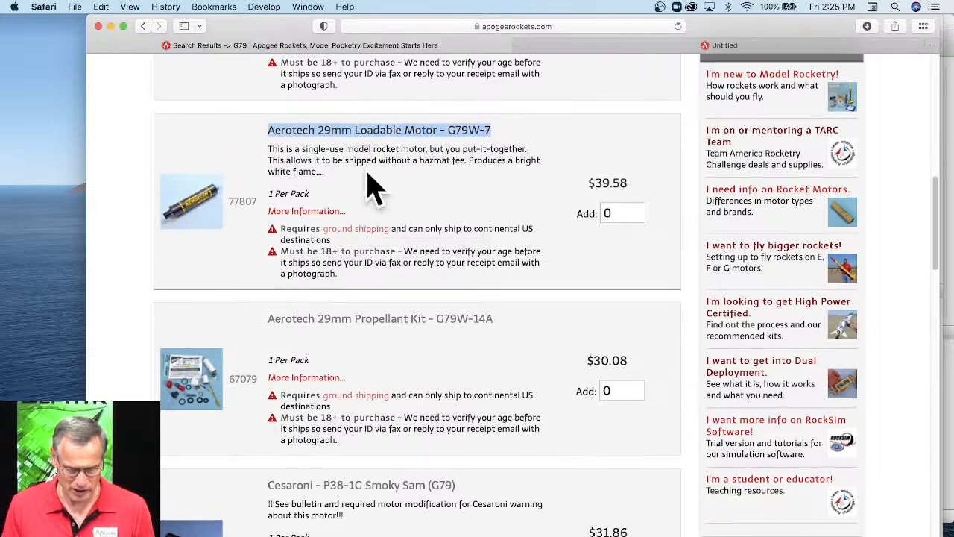
{"action": "left_click", "coordinate": [373, 319]}
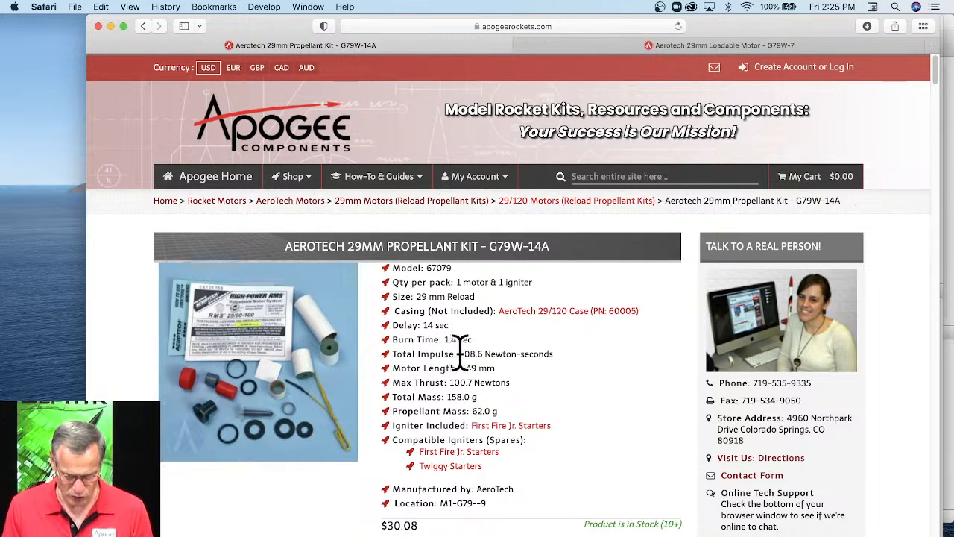
{"action": "left_click_drag", "start_coordinate": [460, 353], "coordinate": [565, 354]}
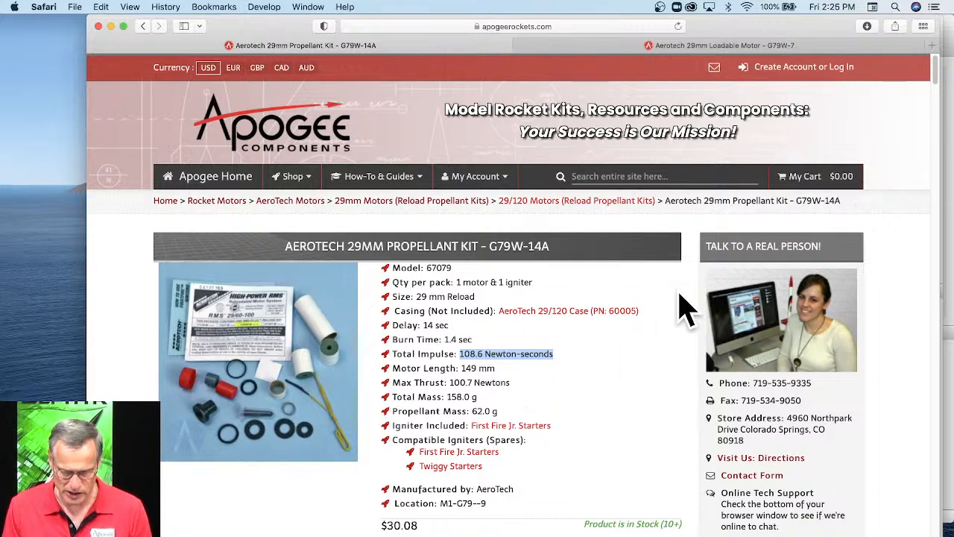
{"action": "left_click", "coordinate": [705, 47]}
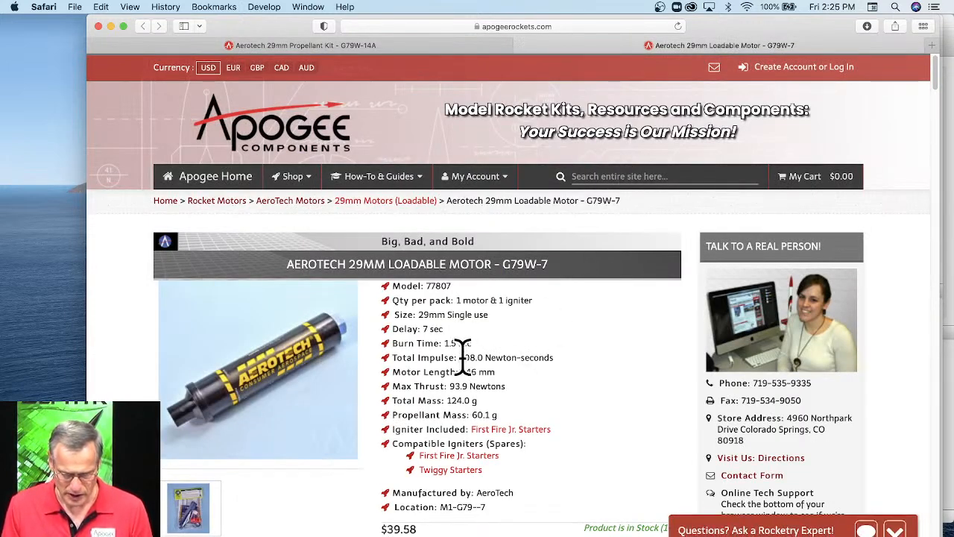
{"action": "left_click_drag", "start_coordinate": [462, 358], "coordinate": [556, 357]}
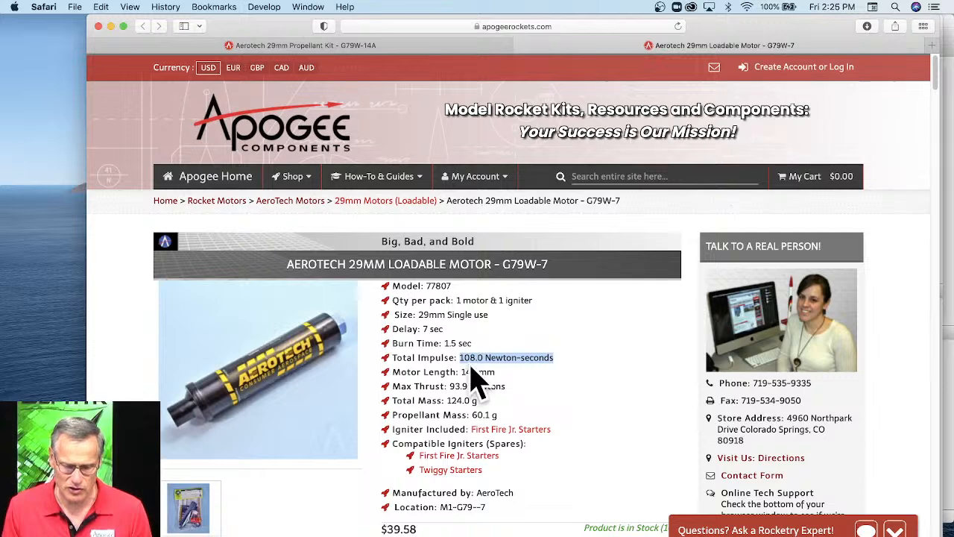
{"action": "left_click", "coordinate": [443, 47]}
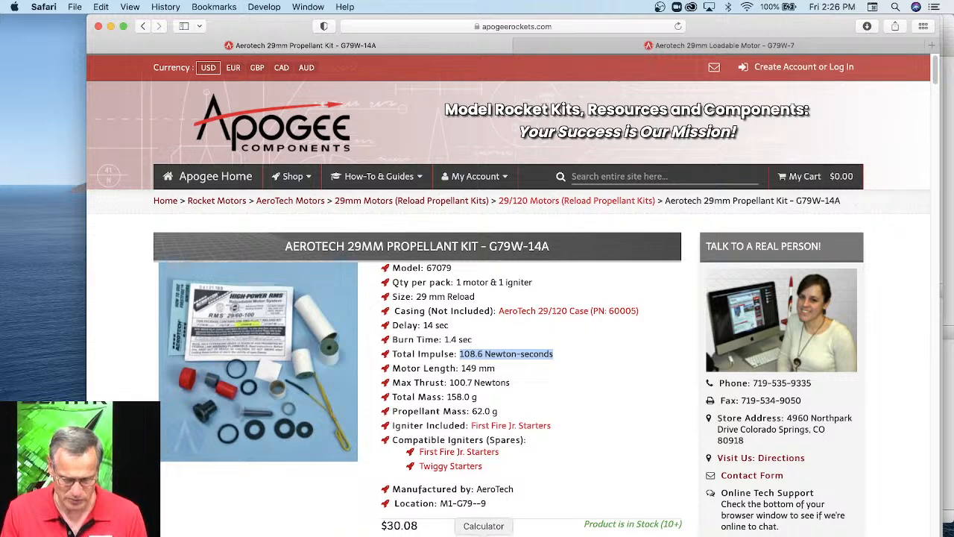
Switch from the browser to Rocksim and launch the EngEdit engine editor, allowing the downloaded app to open.
{"action": "left_click", "coordinate": [443, 533]}
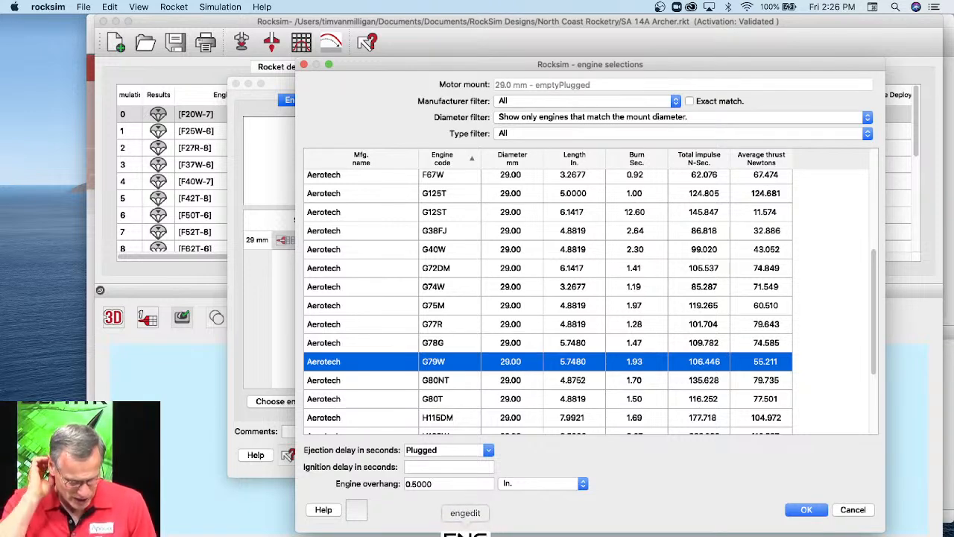
{"action": "left_click", "coordinate": [465, 534]}
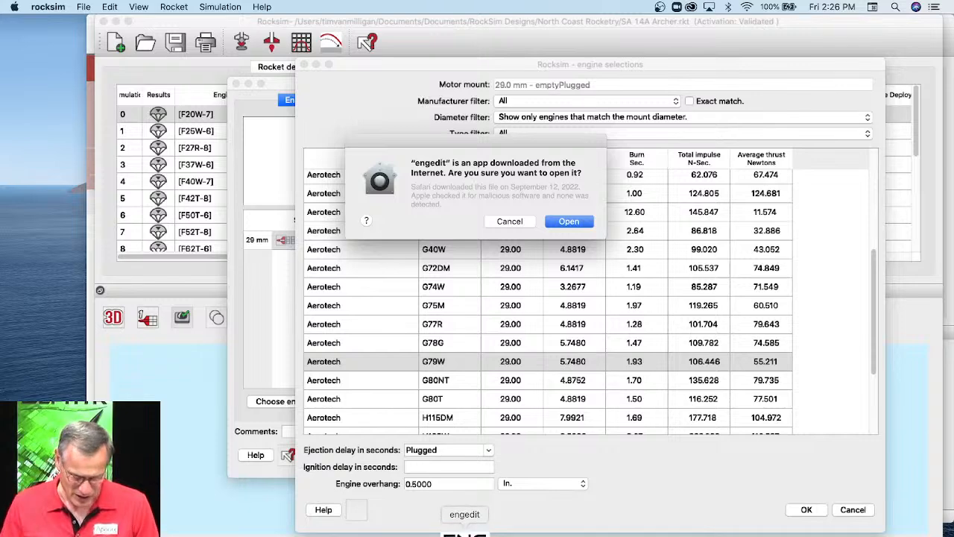
{"action": "left_click", "coordinate": [578, 228]}
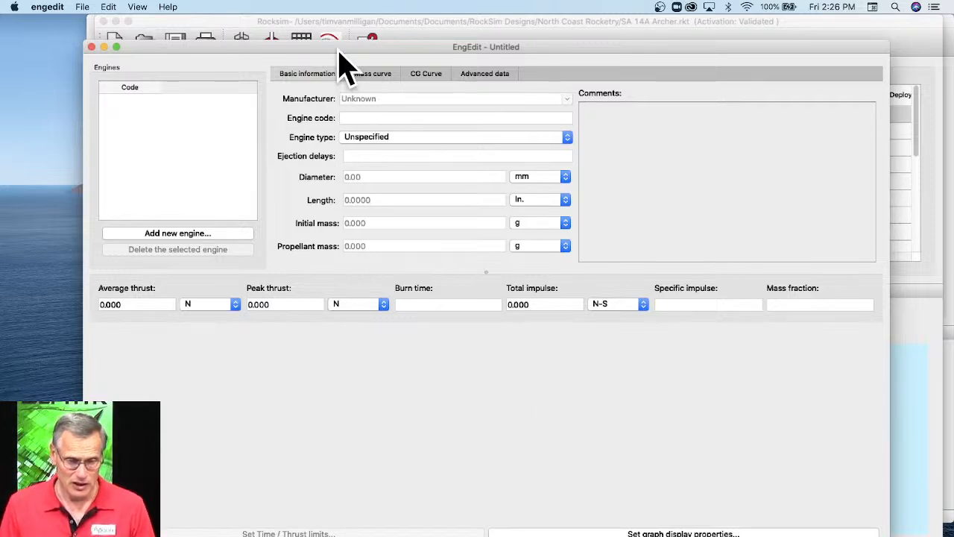
{"action": "left_click_drag", "start_coordinate": [338, 49], "coordinate": [349, 30]}
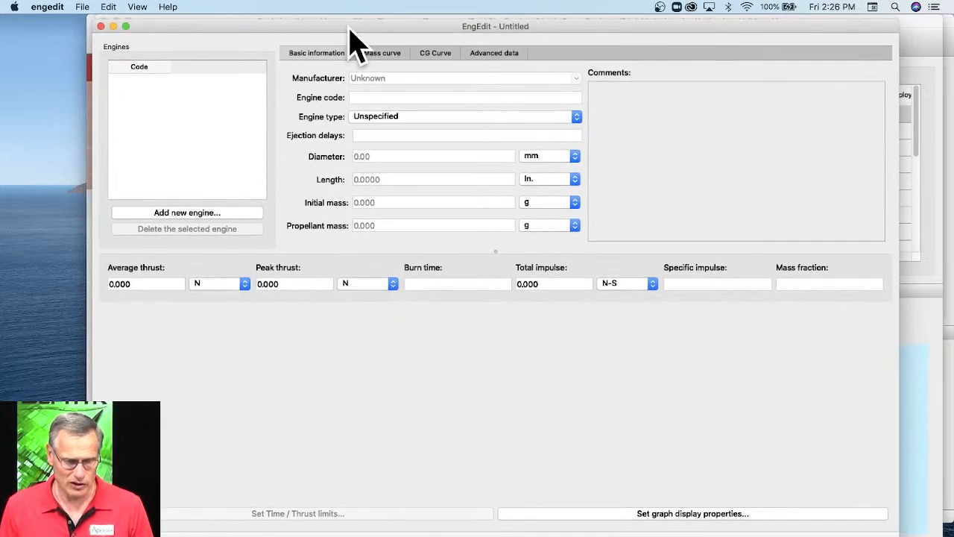
{"action": "left_click", "coordinate": [82, 8]}
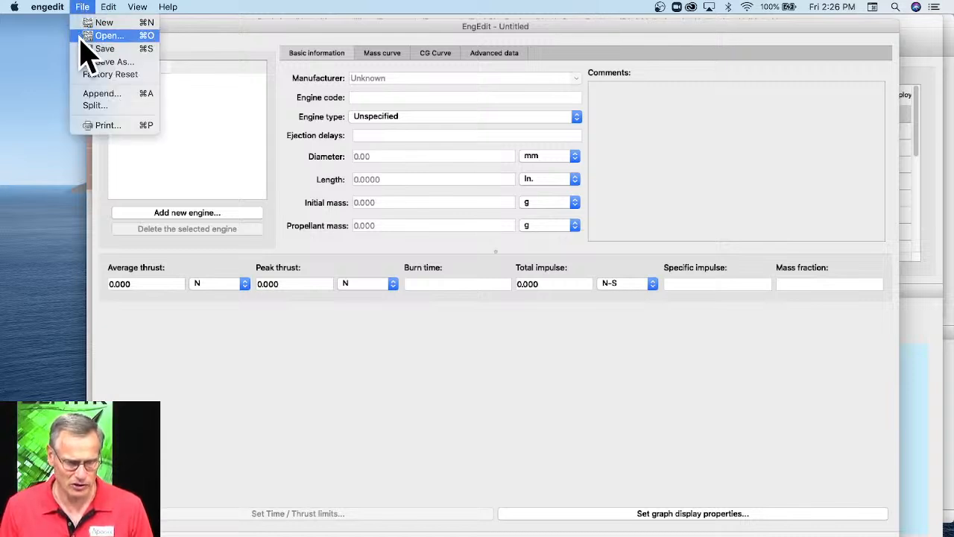
{"action": "left_click", "coordinate": [102, 37]}
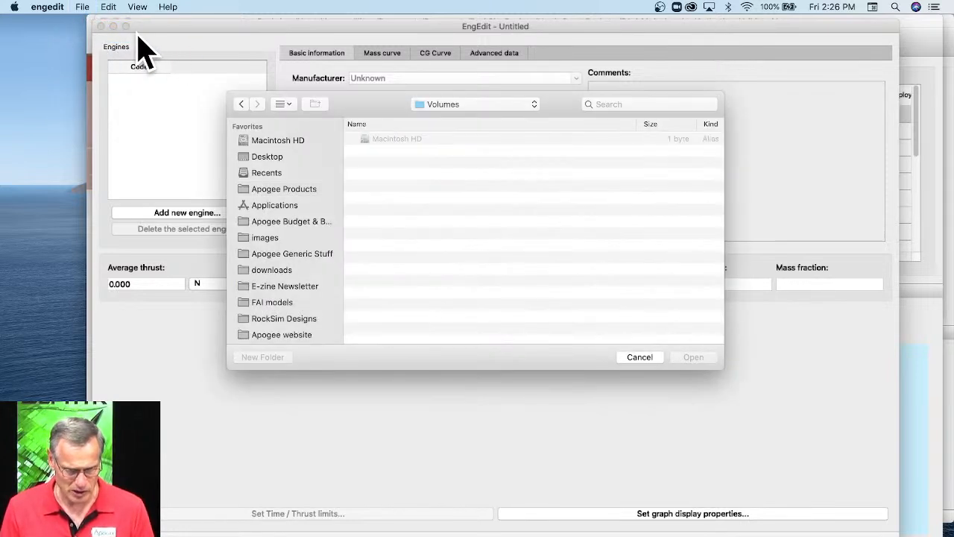
{"action": "left_click", "coordinate": [510, 119]}
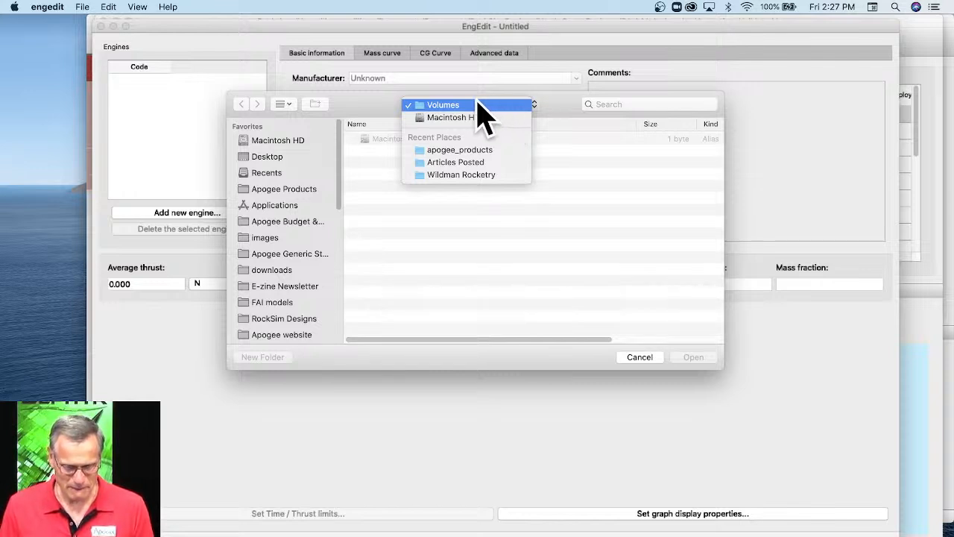
{"action": "left_click", "coordinate": [642, 360]}
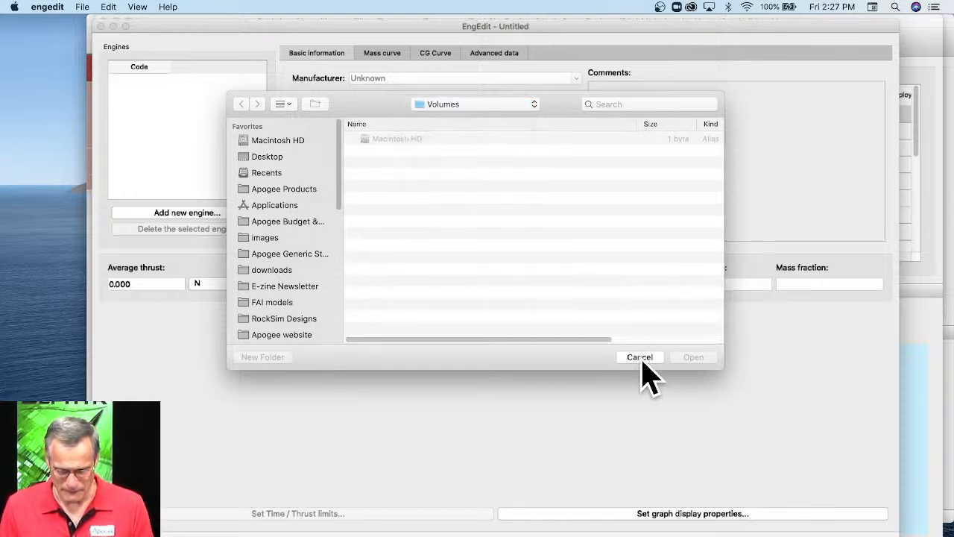
{"action": "left_click", "coordinate": [640, 358]}
Switch back to Rocksim and dismiss the engine selection and the simulation setup without applying an engine.
{"action": "key", "text": "super+Tab"}
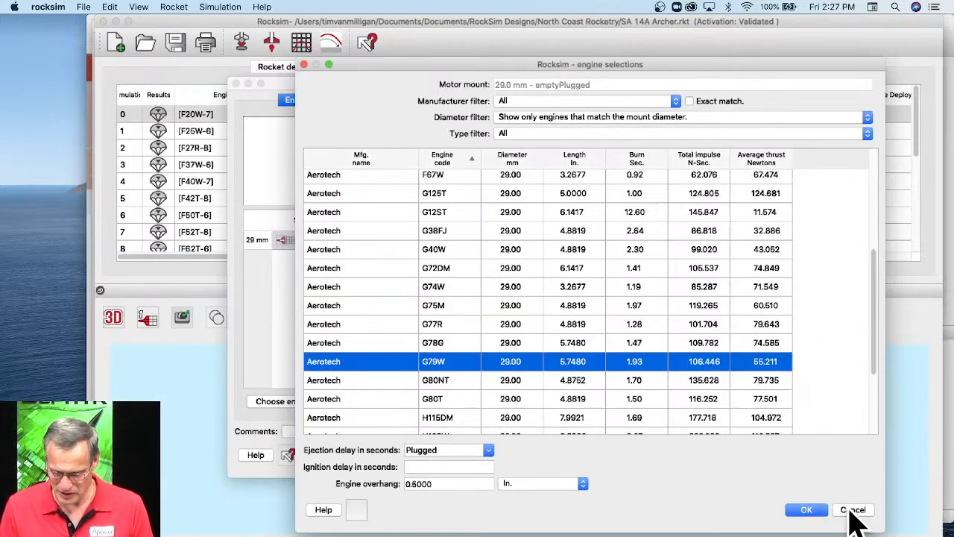
{"action": "left_click", "coordinate": [850, 510]}
{"action": "left_click", "coordinate": [762, 455]}
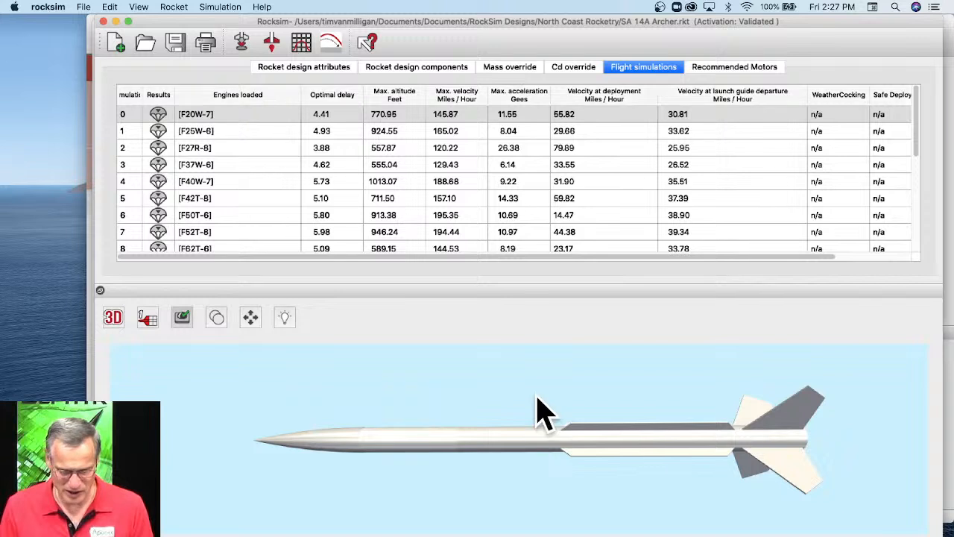
Bring up Rocksim's engine data reload settings, highlight the engine data path, and move the dialog clear of the rocket view.
{"action": "left_click", "coordinate": [84, 8]}
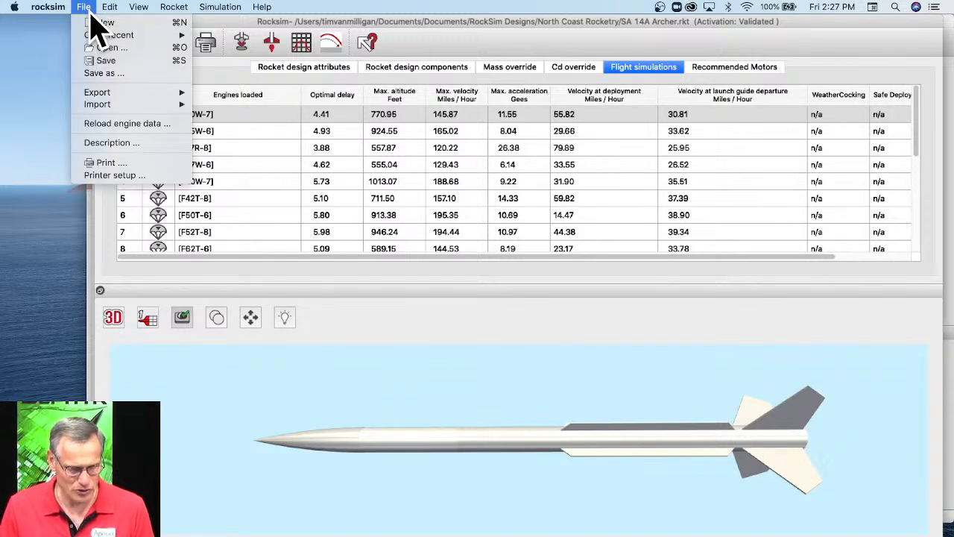
{"action": "left_click", "coordinate": [95, 126]}
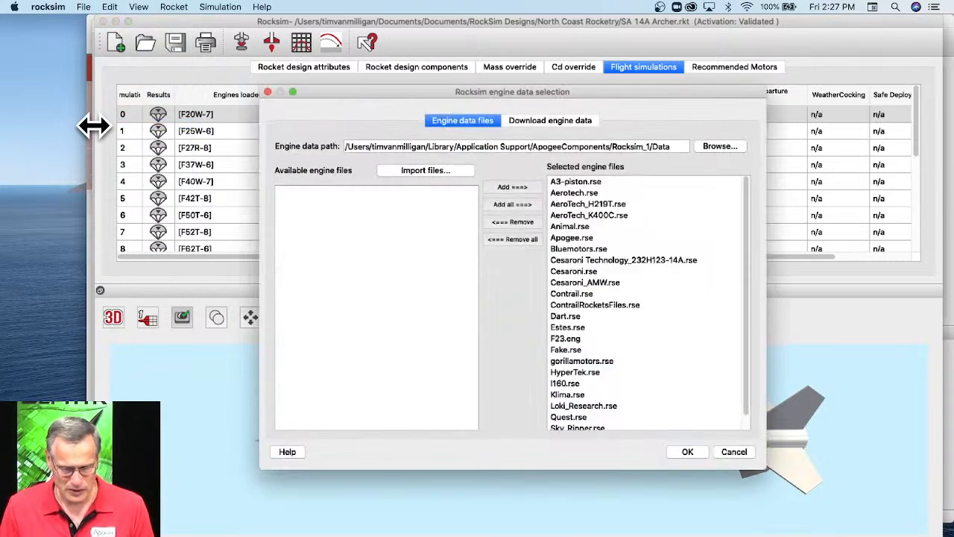
{"action": "left_click_drag", "start_coordinate": [347, 146], "coordinate": [659, 147]}
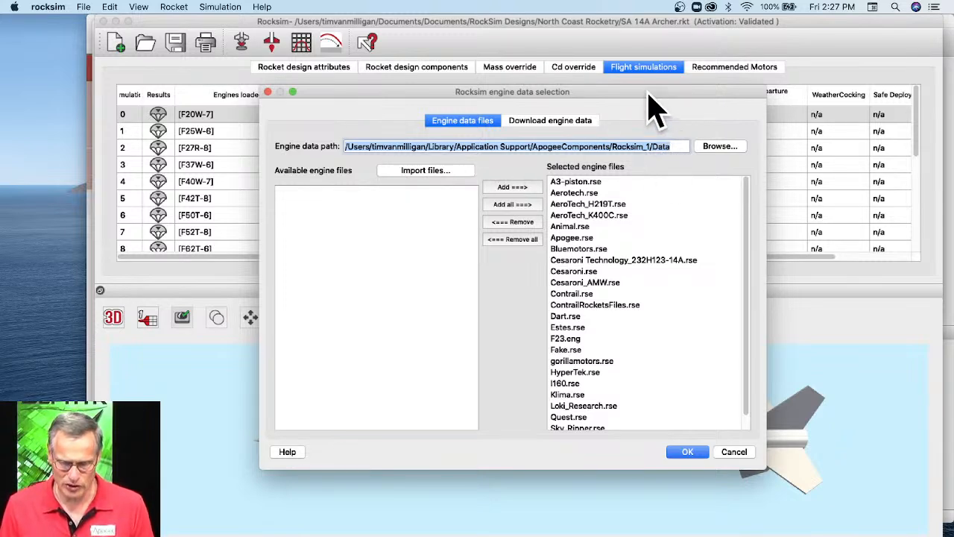
{"action": "left_click_drag", "start_coordinate": [647, 93], "coordinate": [554, 117]}
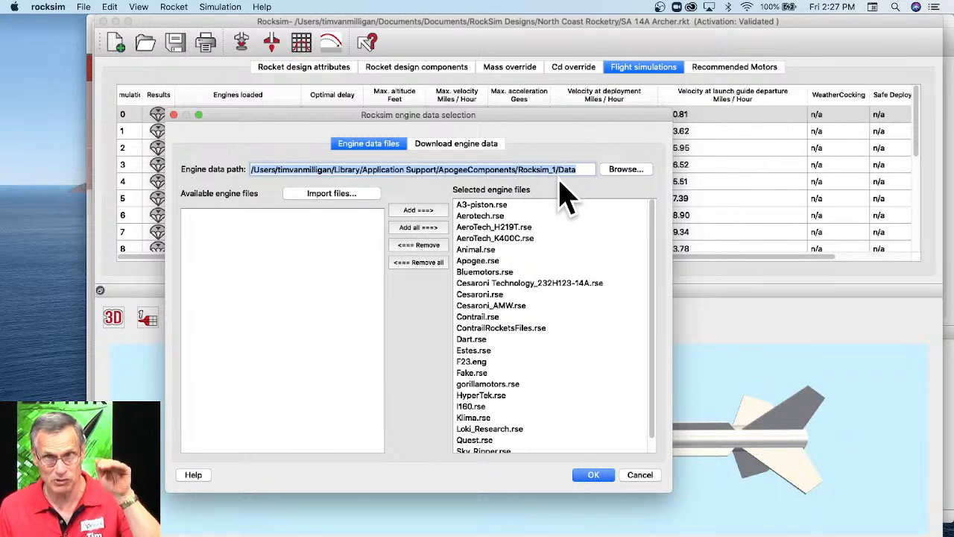
{"action": "left_click_drag", "start_coordinate": [317, 116], "coordinate": [392, 483]}
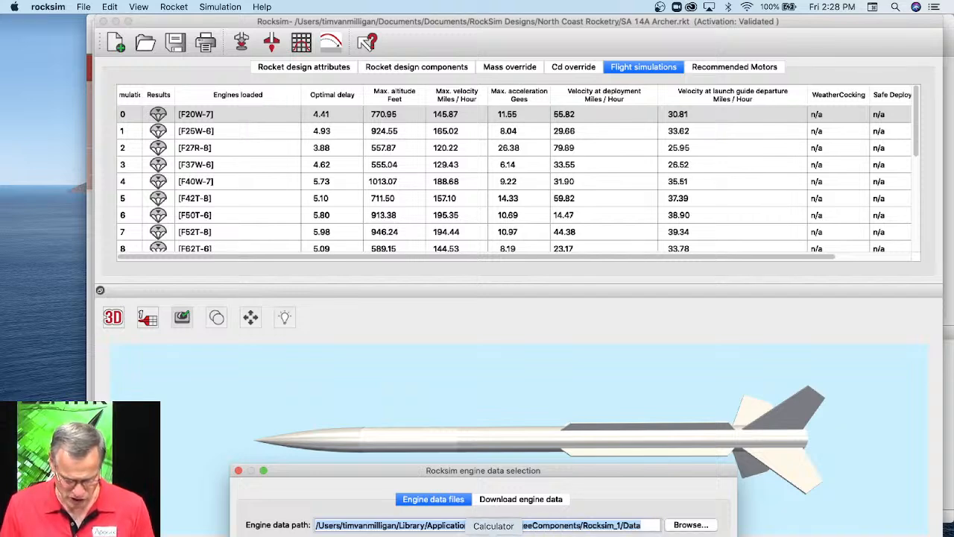
Switch to EngEdit and shorten its window so Rocksim's engine data path stays in view beneath it.
{"action": "left_click", "coordinate": [452, 534]}
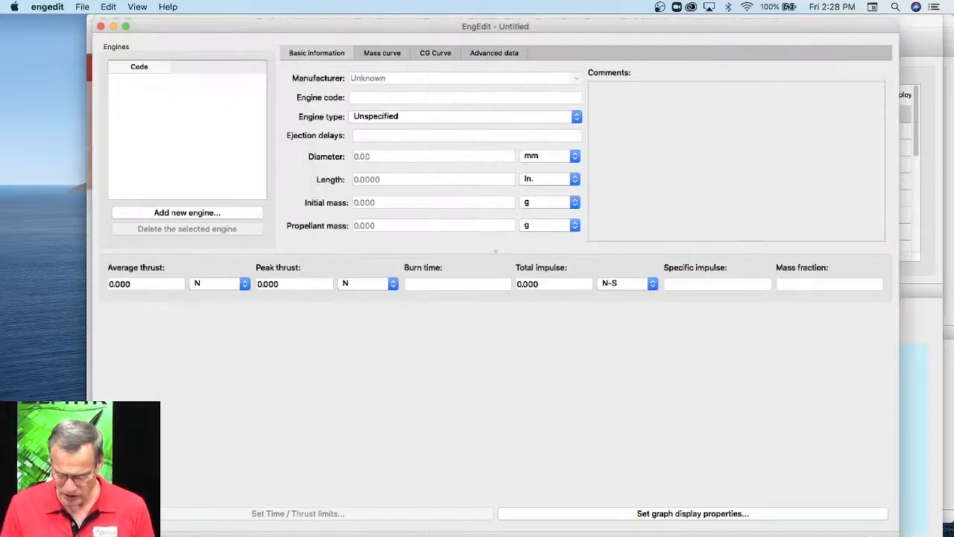
{"action": "left_click_drag", "start_coordinate": [889, 533], "coordinate": [885, 512]}
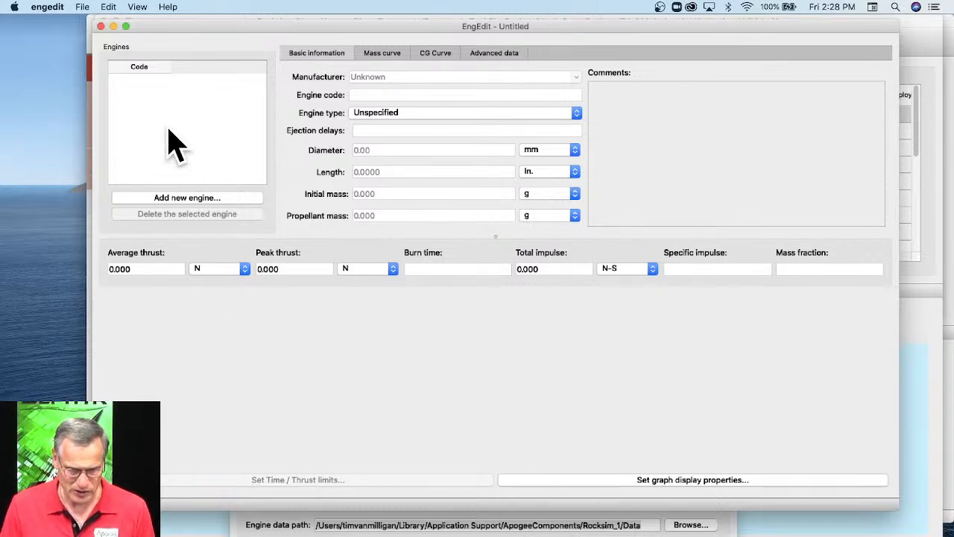
Try to browse to the engine data folder when opening a file in EngEdit, granting access to the Downloads folder.
{"action": "left_click", "coordinate": [81, 8]}
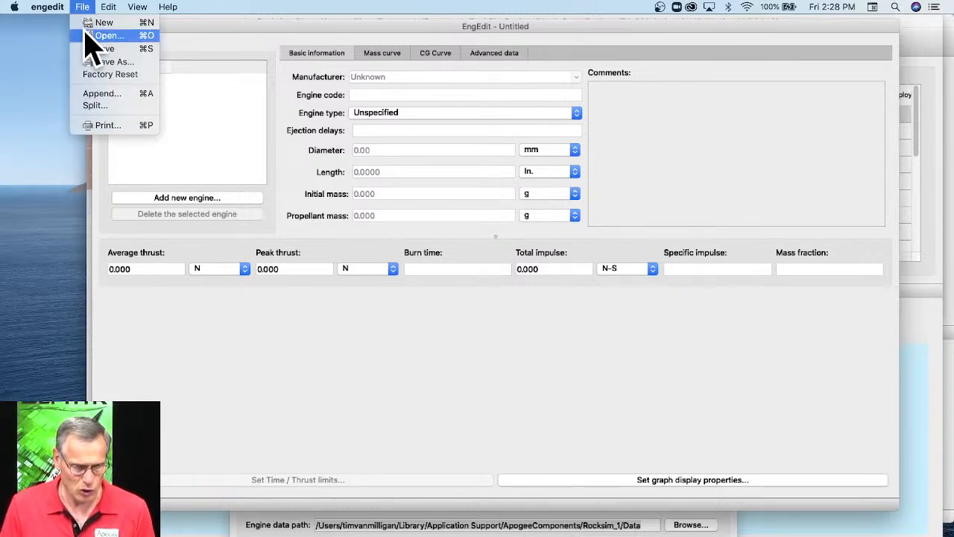
{"action": "left_click", "coordinate": [104, 35]}
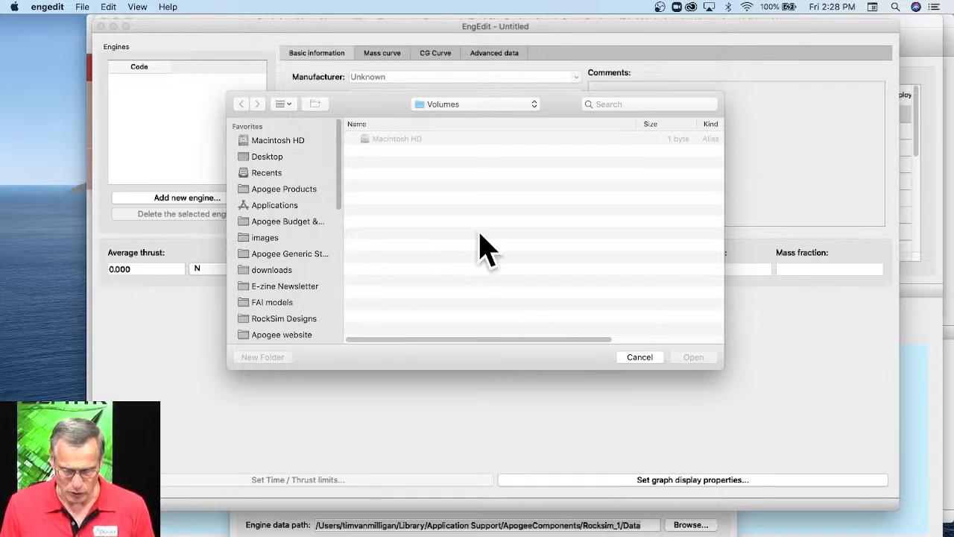
{"action": "left_click", "coordinate": [457, 106]}
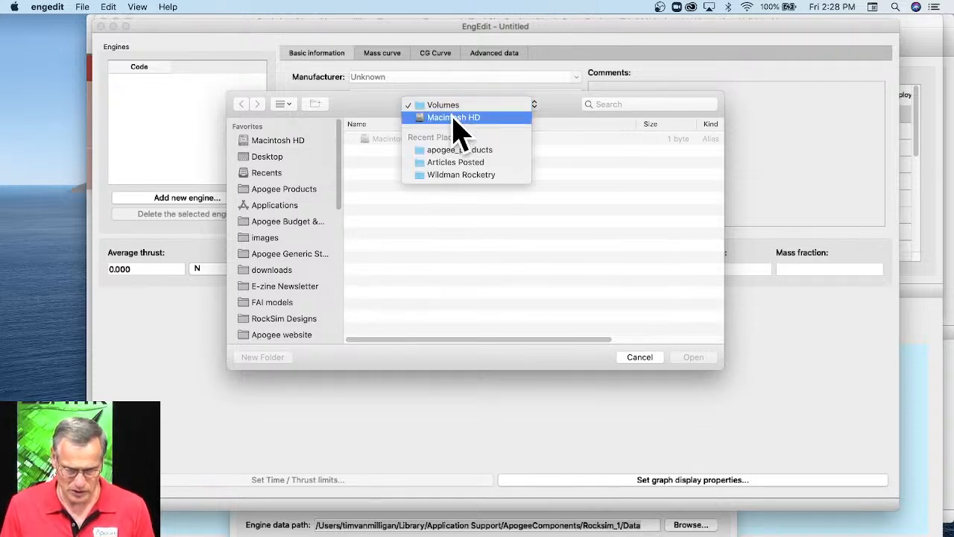
{"action": "left_click", "coordinate": [455, 120]}
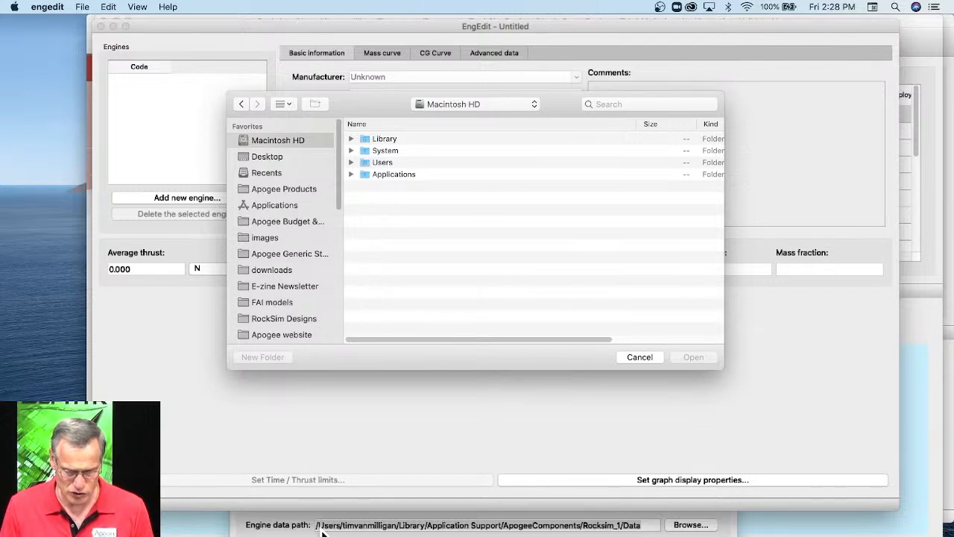
{"action": "double_click", "coordinate": [384, 164]}
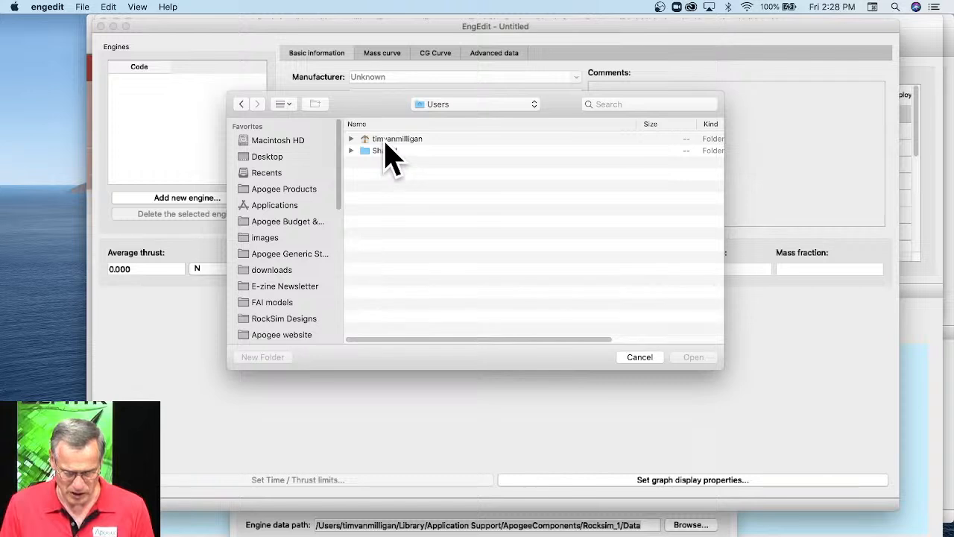
{"action": "double_click", "coordinate": [395, 139]}
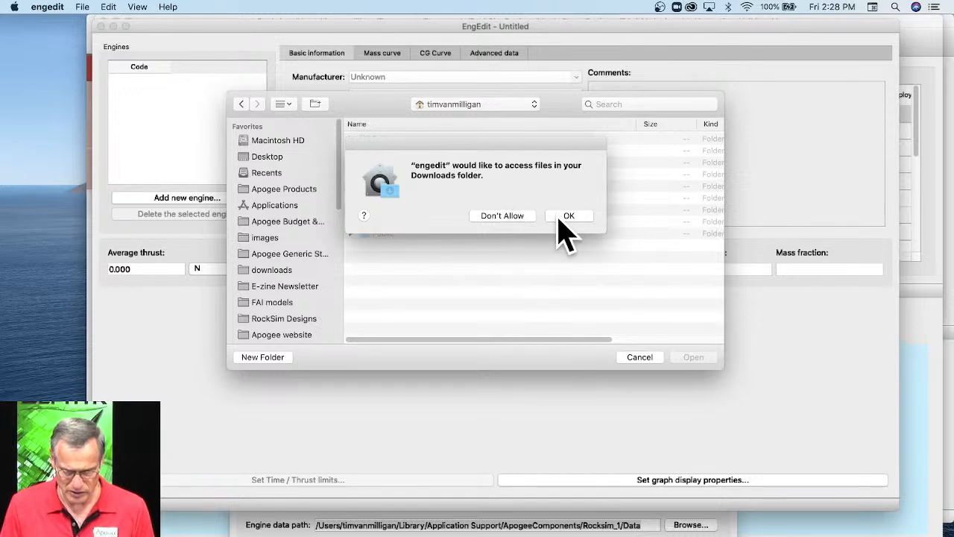
{"action": "left_click", "coordinate": [568, 218]}
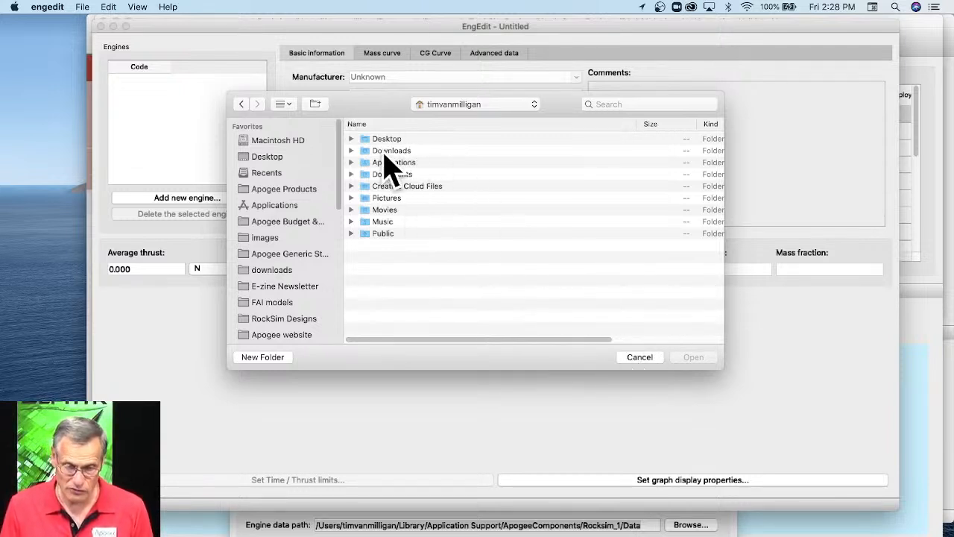
{"action": "left_click", "coordinate": [640, 358]}
Switch to Finder, open the hidden user Library folder, and move its window fully into view.
{"action": "left_click", "coordinate": [30, 112]}
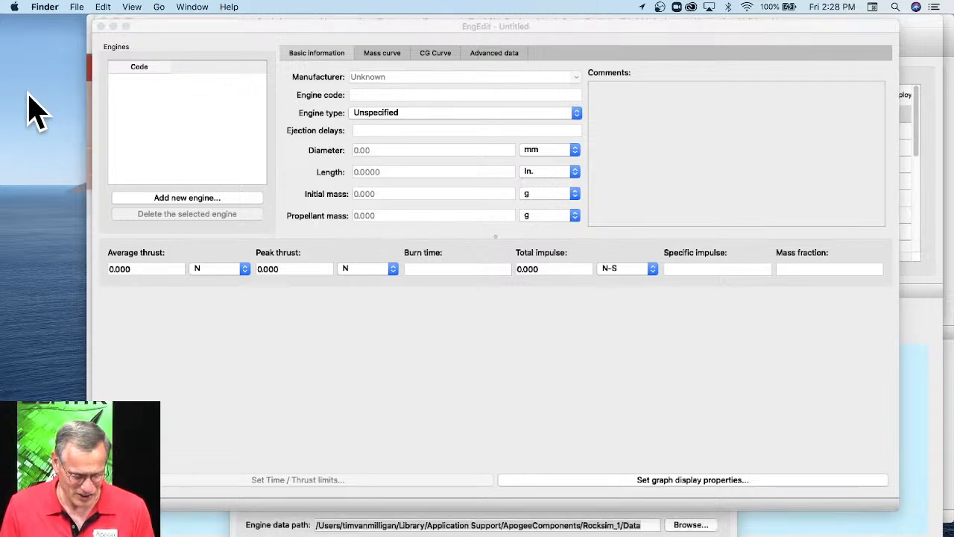
{"action": "left_click", "coordinate": [161, 7]}
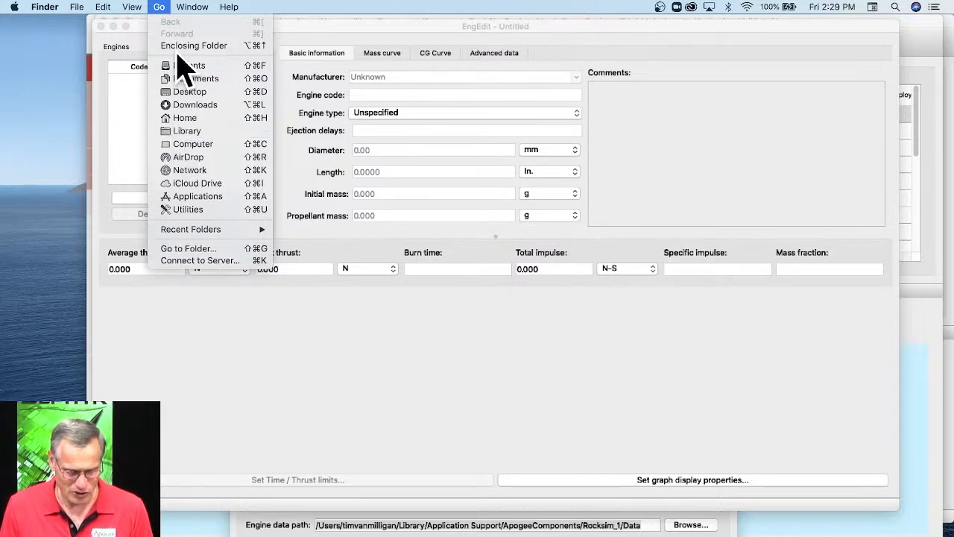
{"action": "key", "text": "alt"}
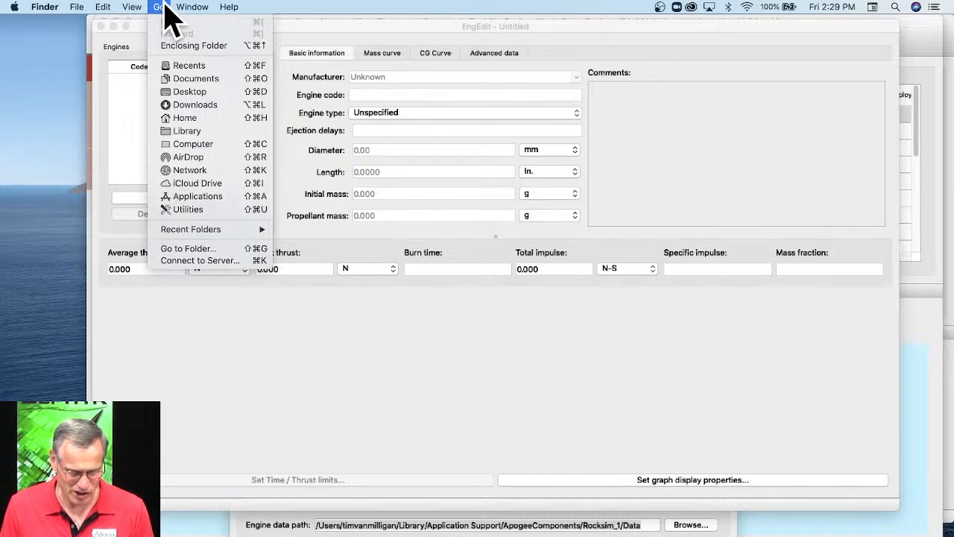
{"action": "left_click", "coordinate": [193, 133]}
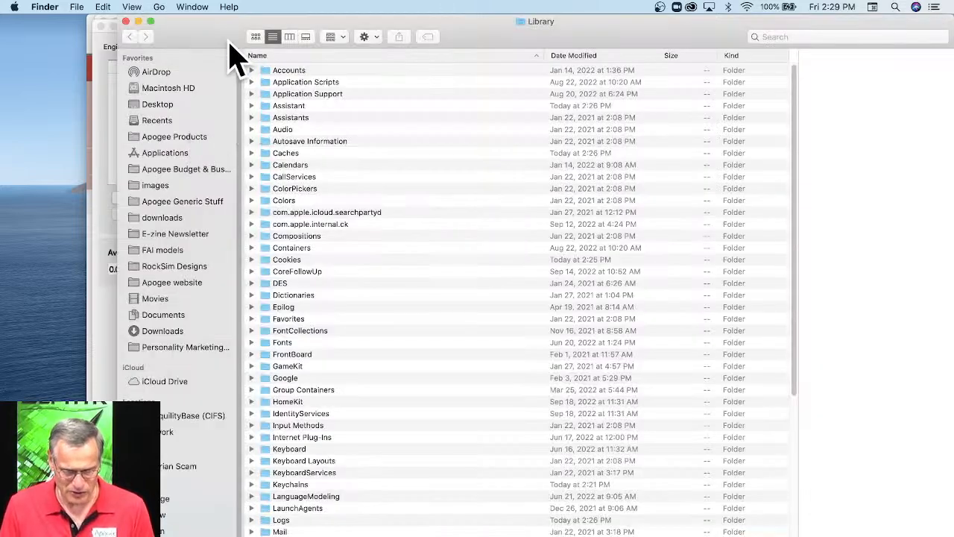
{"action": "left_click_drag", "start_coordinate": [213, 48], "coordinate": [143, 59]}
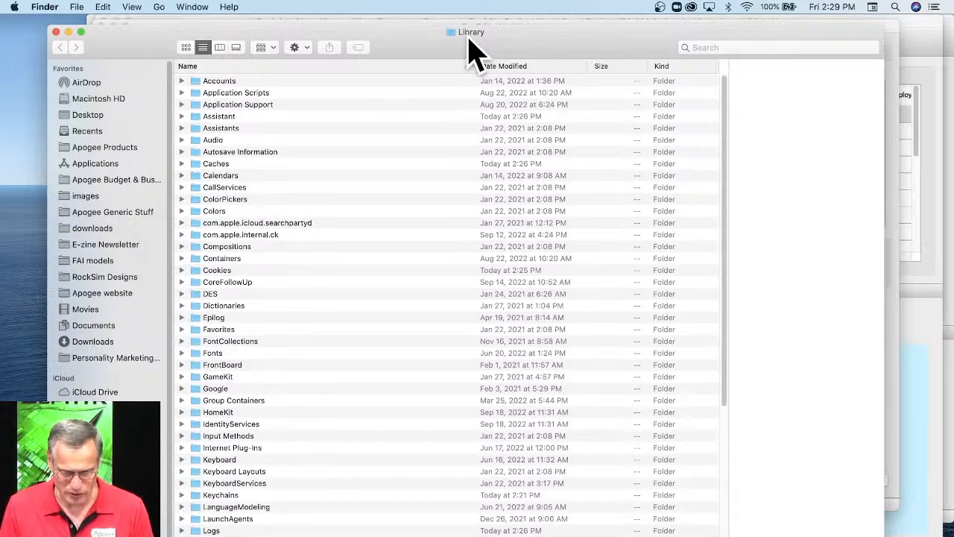
Try again to reach the user's Library folder from EngEdit's file dialog, going through Macintosh HD and Users to the home folder.
{"action": "left_click", "coordinate": [895, 302]}
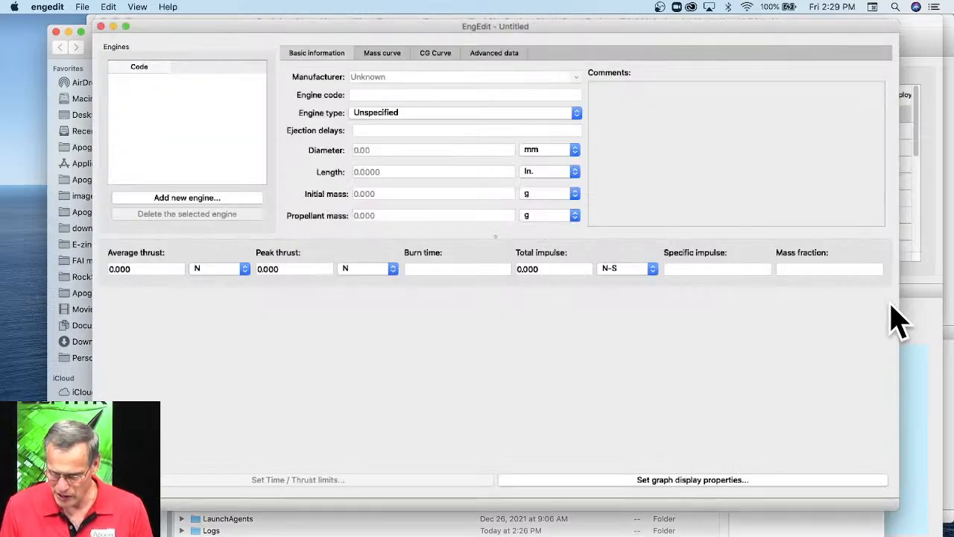
{"action": "left_click", "coordinate": [82, 7]}
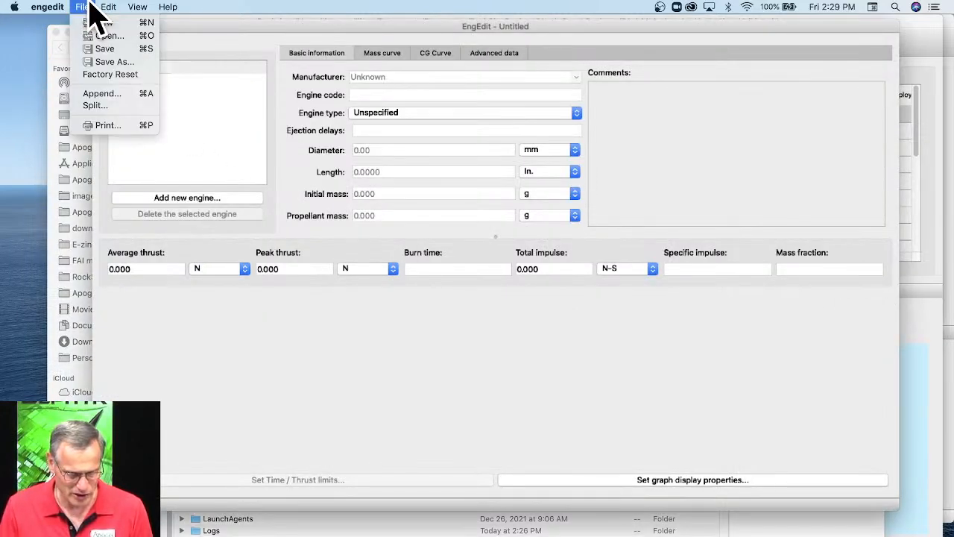
{"action": "left_click", "coordinate": [89, 24]}
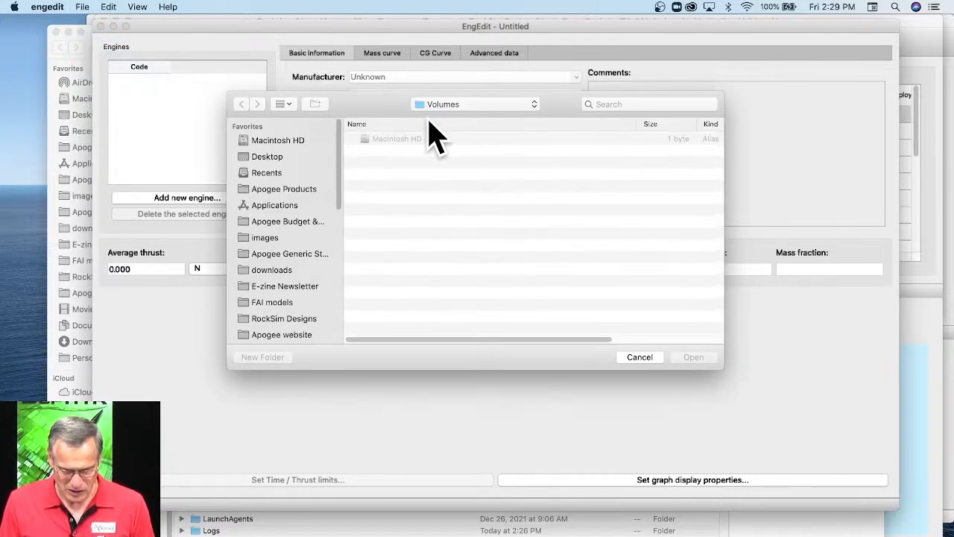
{"action": "left_click", "coordinate": [387, 138]}
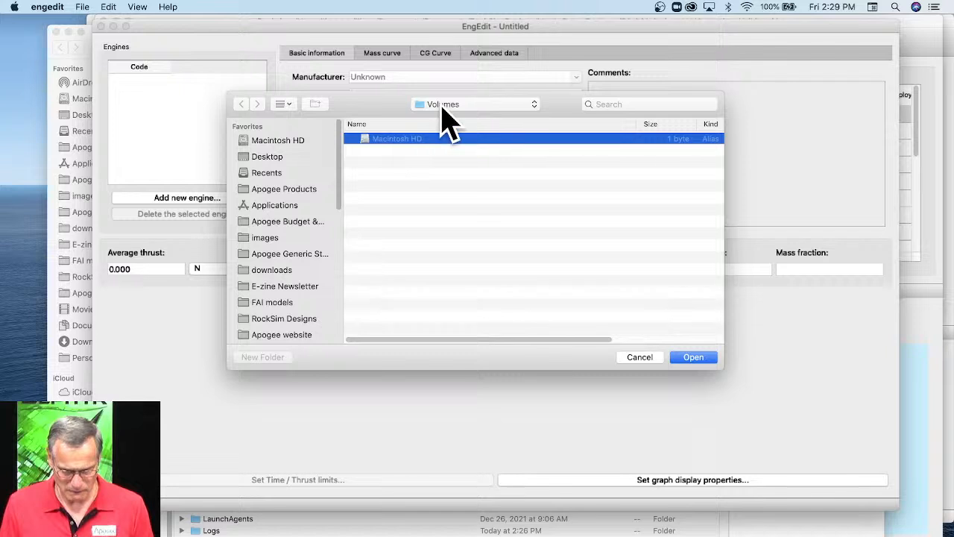
{"action": "left_click", "coordinate": [443, 104]}
{"action": "left_click", "coordinate": [447, 118]}
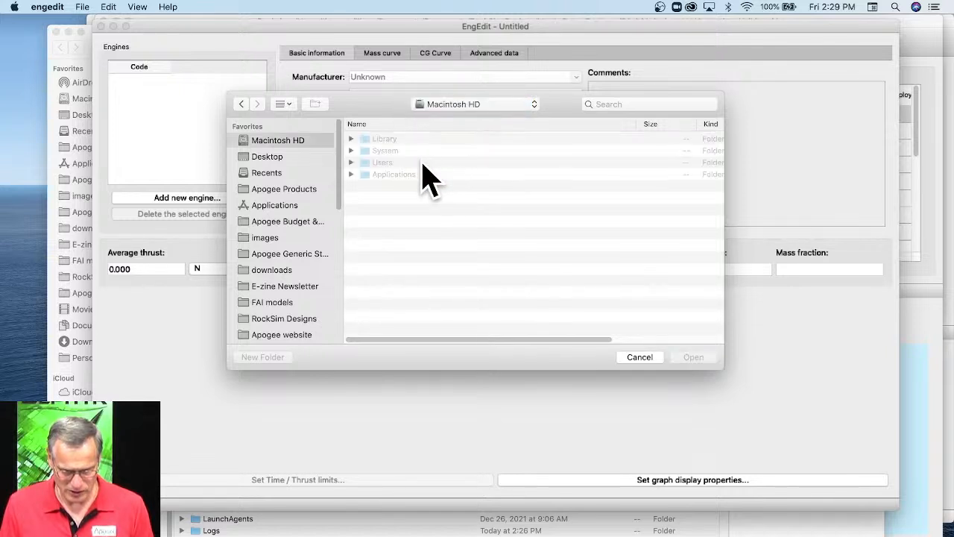
{"action": "left_click", "coordinate": [382, 164]}
{"action": "double_click", "coordinate": [382, 164]}
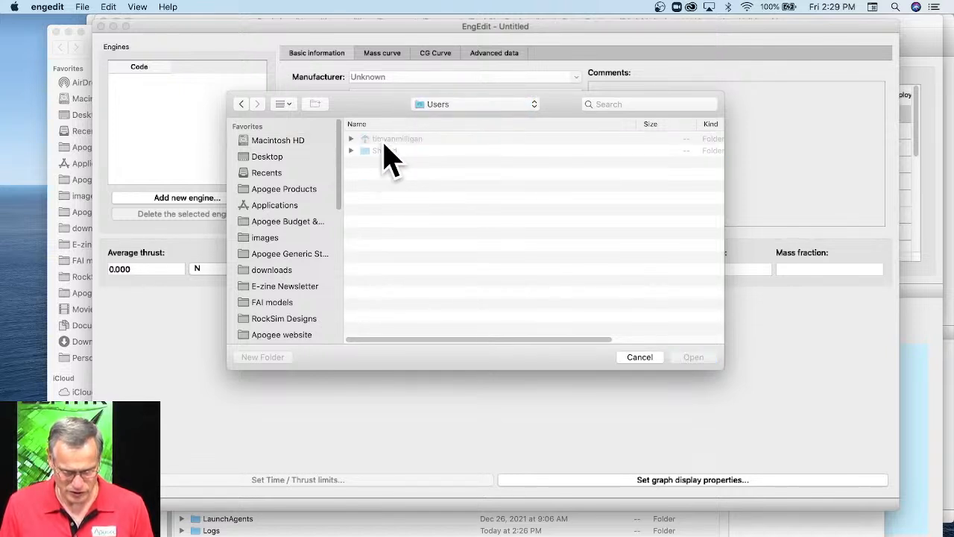
{"action": "double_click", "coordinate": [385, 140]}
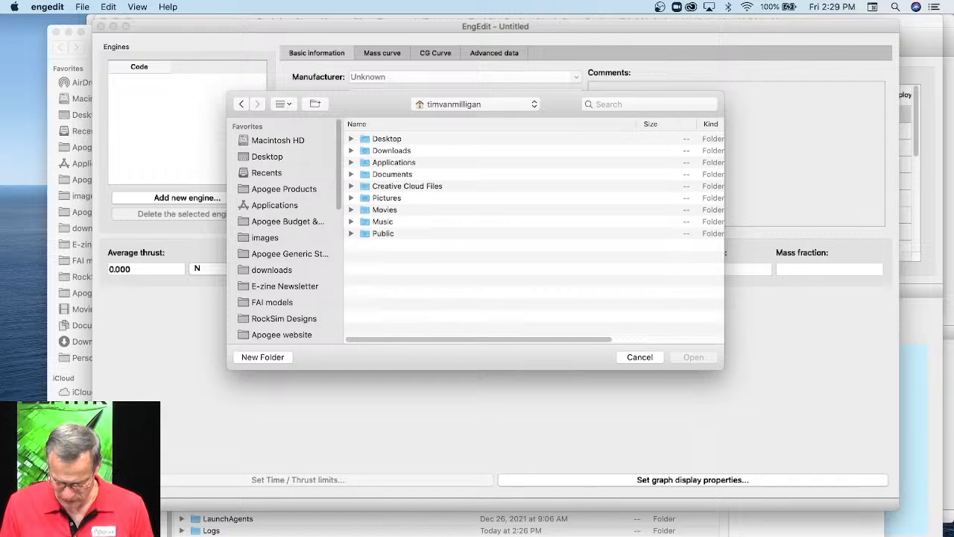
Return to Finder, shrink the Library window, and move it aside so EngEdit's file dialog is partly uncovered.
{"action": "key", "text": "super+Tab"}
{"action": "left_click_drag", "start_coordinate": [884, 535], "coordinate": [865, 504]}
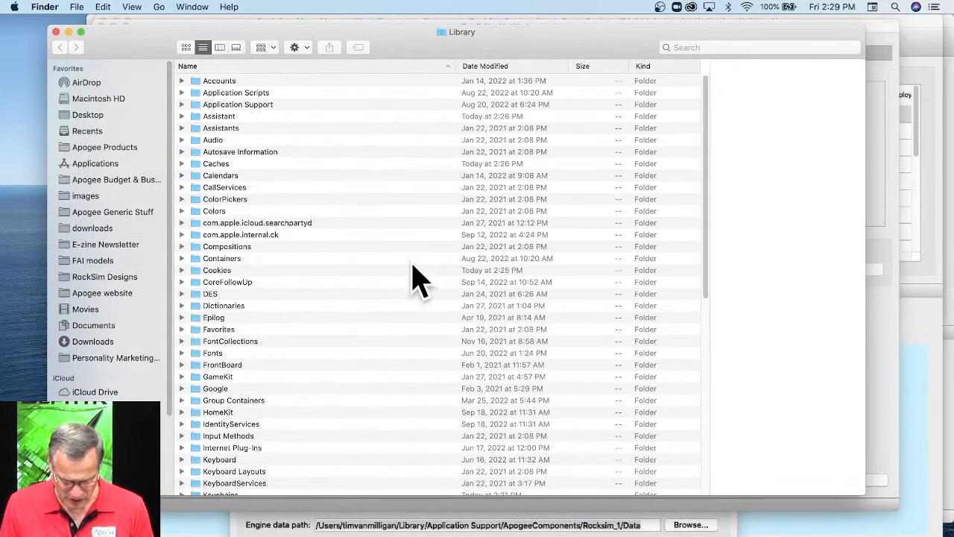
{"action": "left_click_drag", "start_coordinate": [326, 43], "coordinate": [653, 87]}
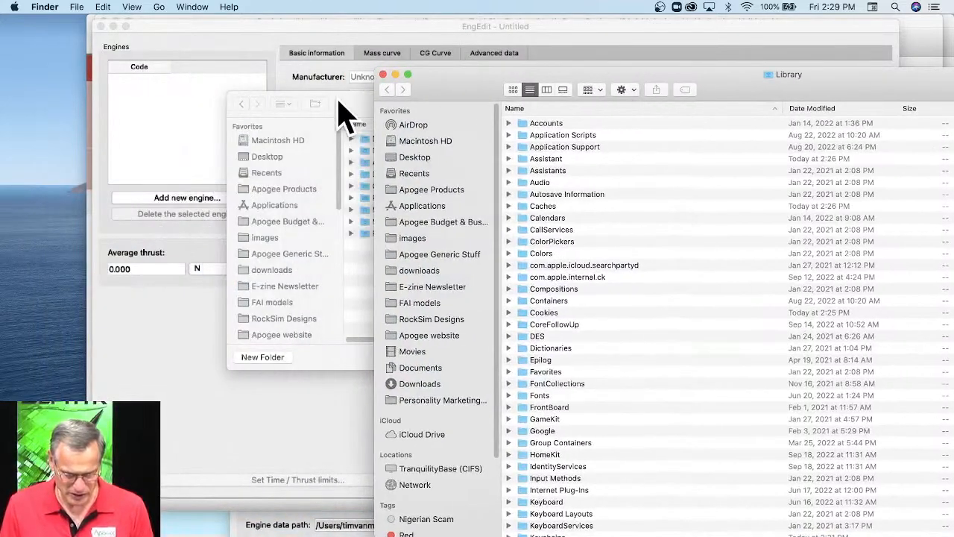
Check the location list in EngEdit's file dialog for the Library folder, and cancel the dialog.
{"action": "left_click", "coordinate": [340, 103]}
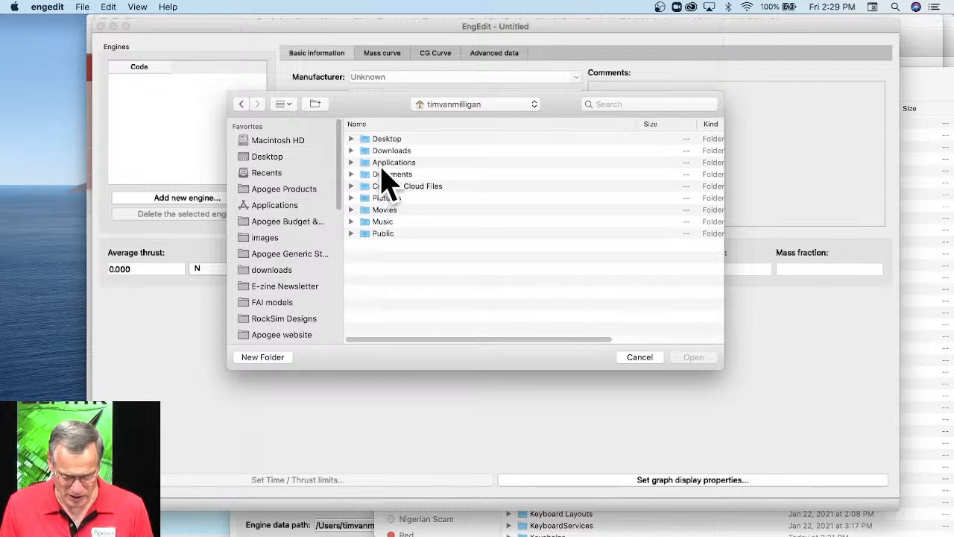
{"action": "left_click", "coordinate": [457, 104]}
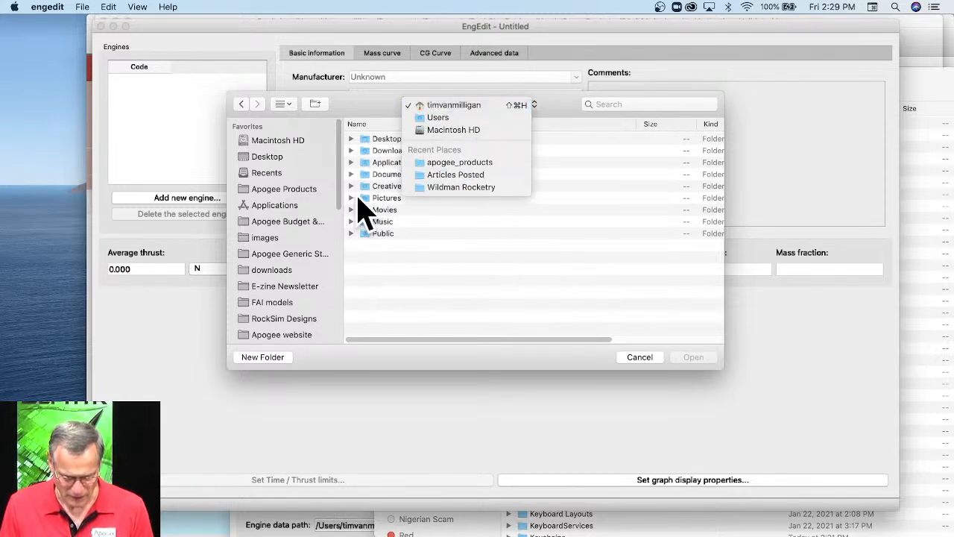
{"action": "left_click", "coordinate": [387, 263]}
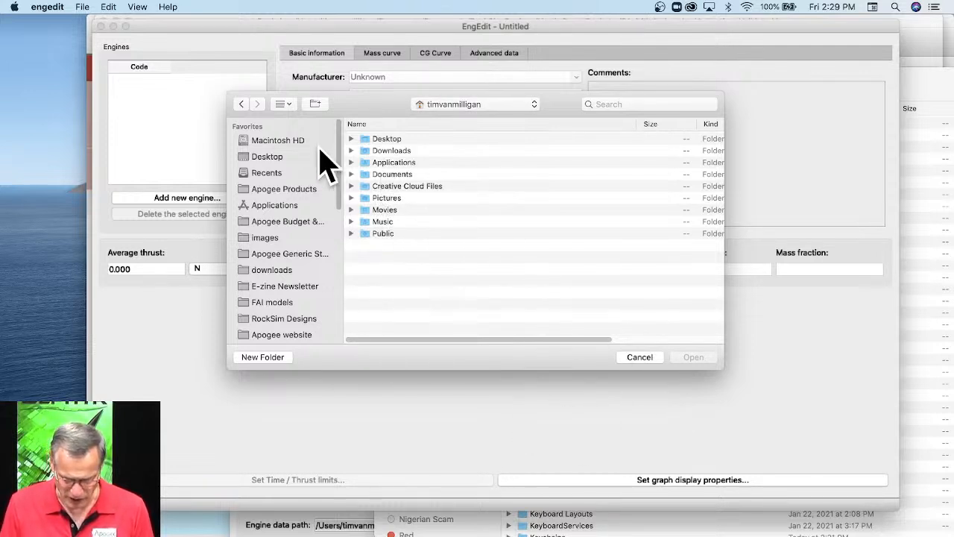
{"action": "left_click", "coordinate": [640, 358]}
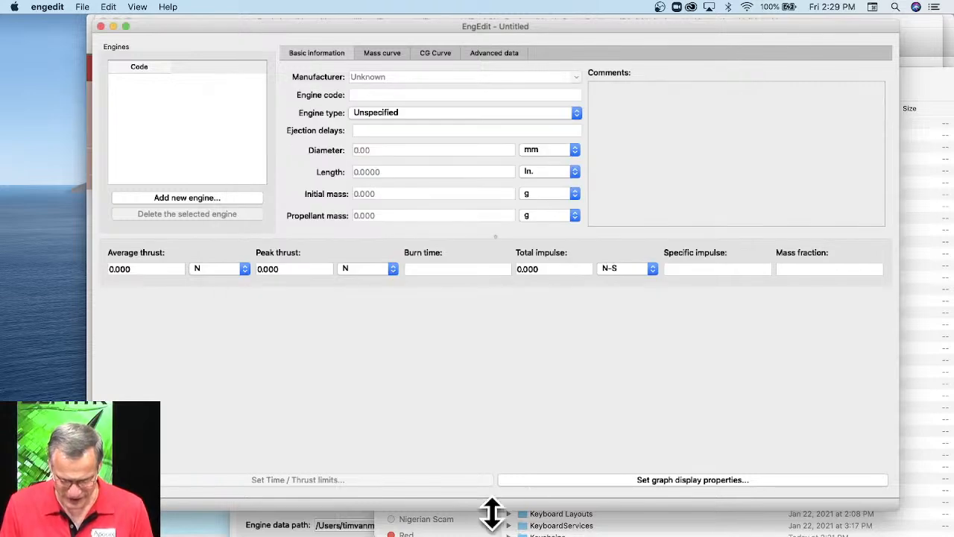
Switch back to the Finder Library window and open the Application Support folder.
{"action": "left_click", "coordinate": [931, 495]}
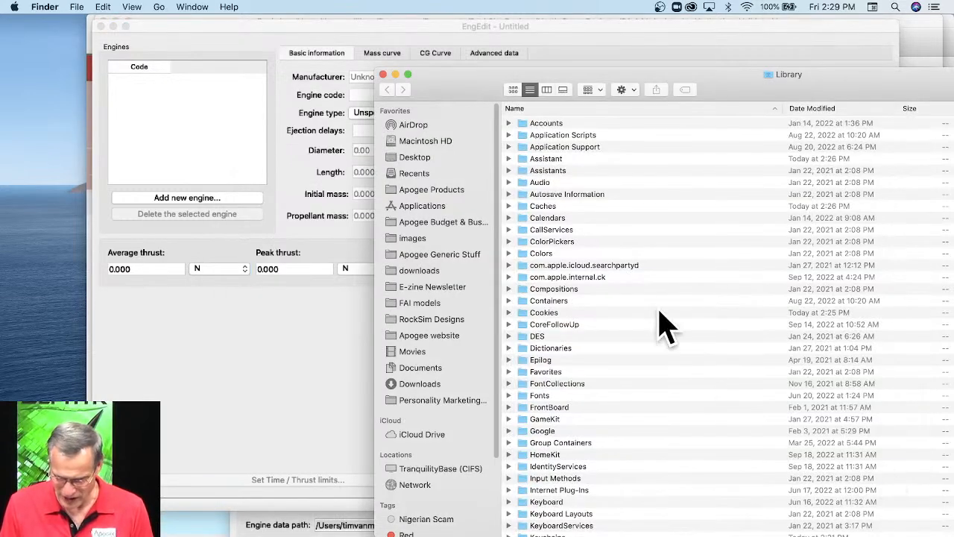
{"action": "left_click", "coordinate": [564, 146]}
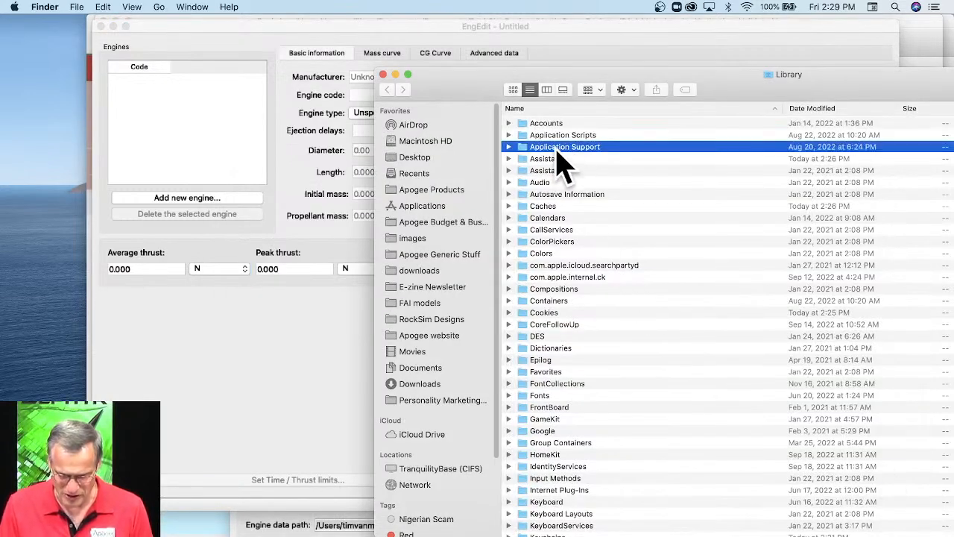
{"action": "double_click", "coordinate": [571, 149]}
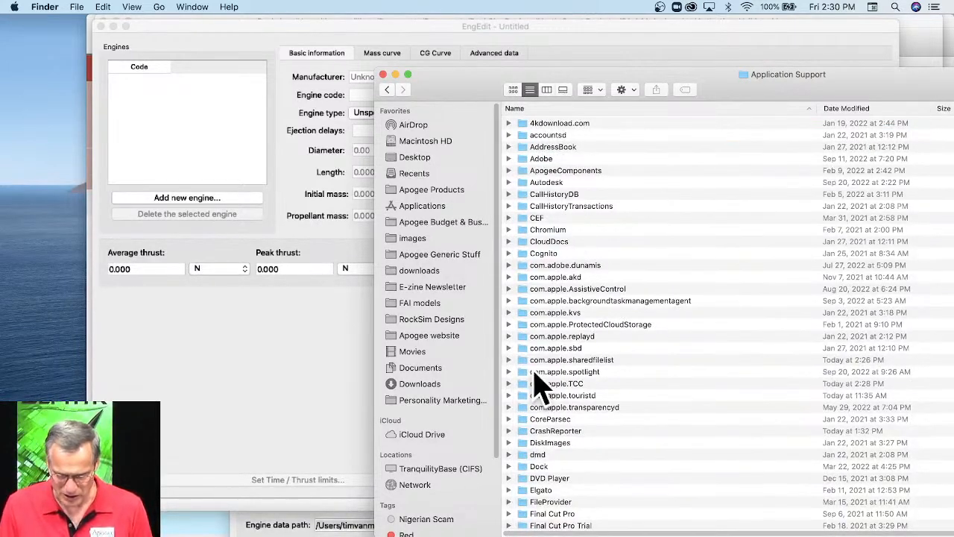
Rearrange the Rocksim, EngEdit and Finder windows, shortening the Finder window so the engine data path can be read beneath it.
{"action": "left_click", "coordinate": [516, 536]}
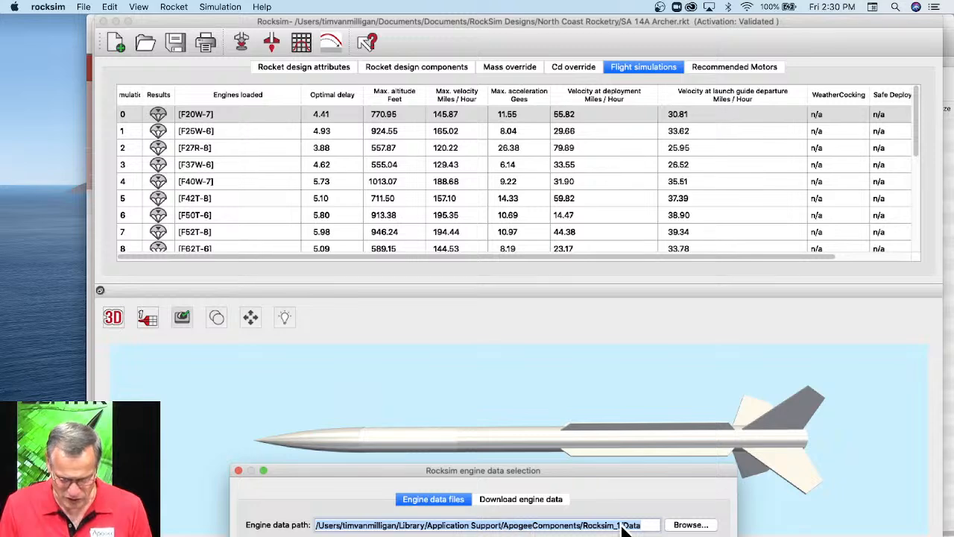
{"action": "left_click_drag", "start_coordinate": [792, 23], "coordinate": [612, 6]}
{"action": "left_click", "coordinate": [803, 33]}
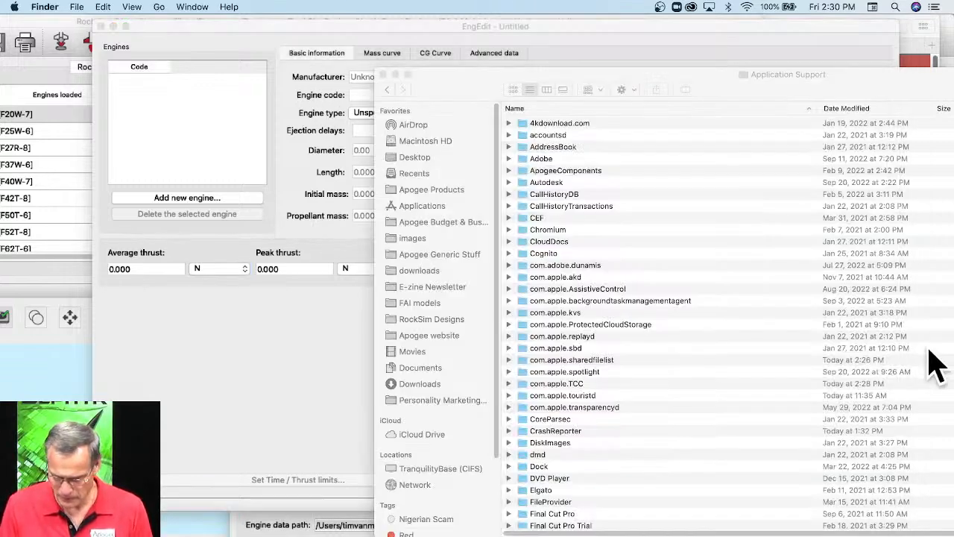
{"action": "left_click", "coordinate": [939, 347]}
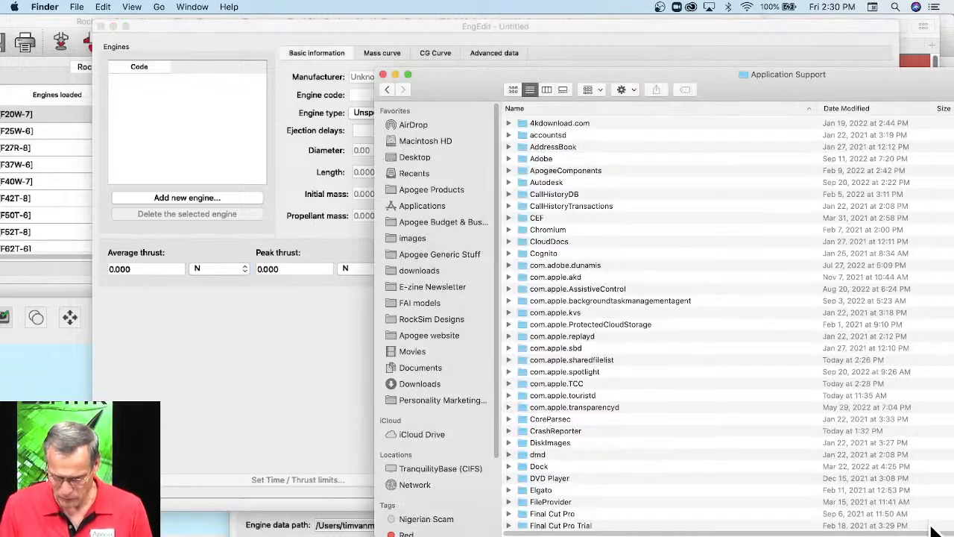
{"action": "left_click_drag", "start_coordinate": [932, 531], "coordinate": [899, 472]}
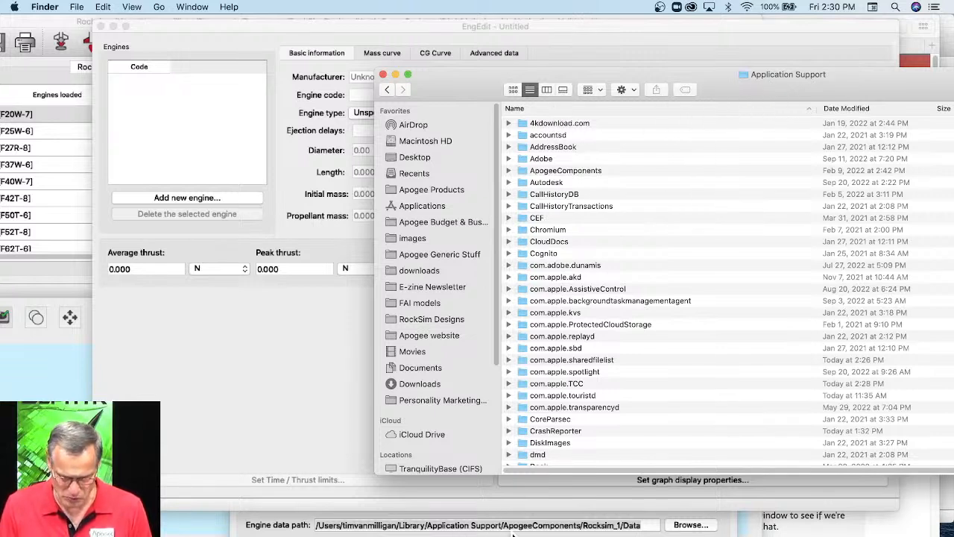
Open the Data folder inside ApogeeComponents/Rocksim_1 in Finder.
{"action": "left_click", "coordinate": [559, 171]}
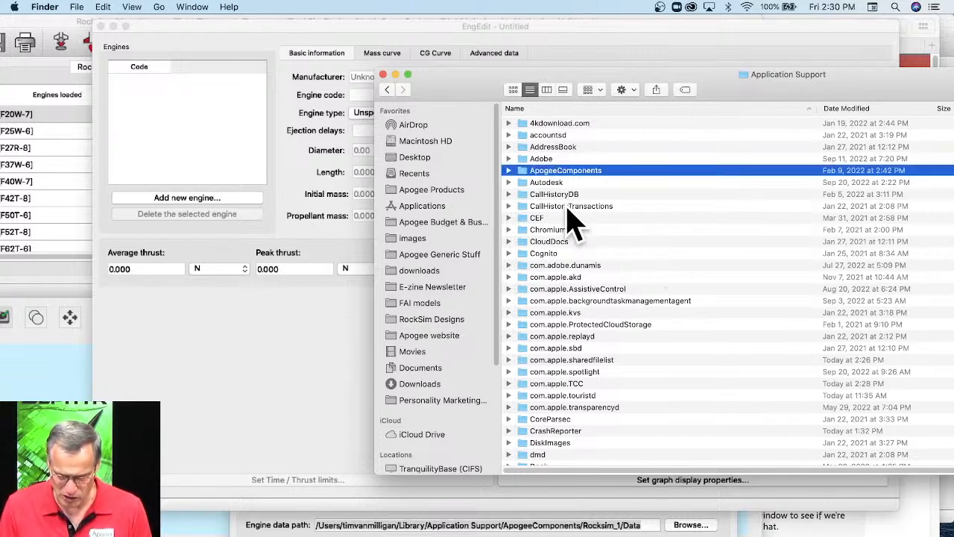
{"action": "key", "text": "super+o"}
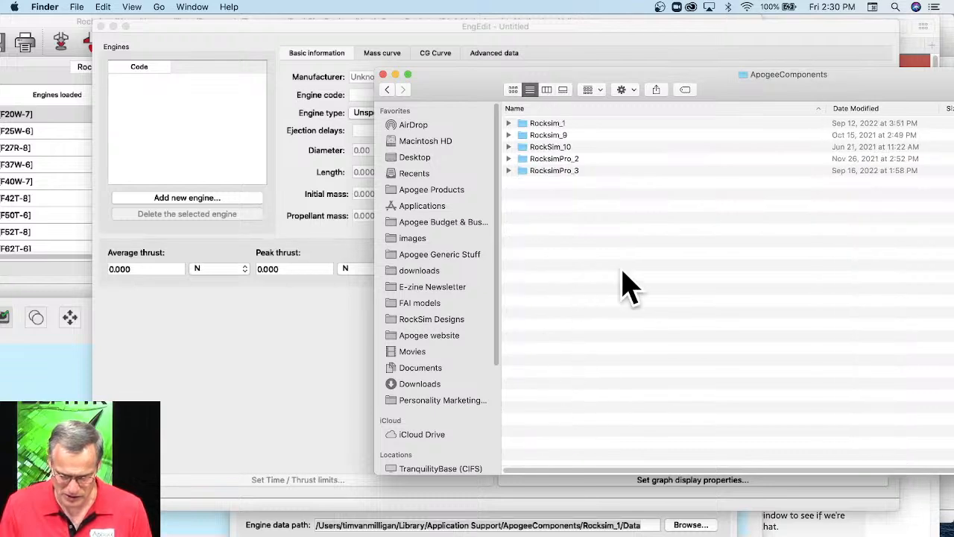
{"action": "left_click", "coordinate": [549, 125]}
{"action": "key", "text": "super+o"}
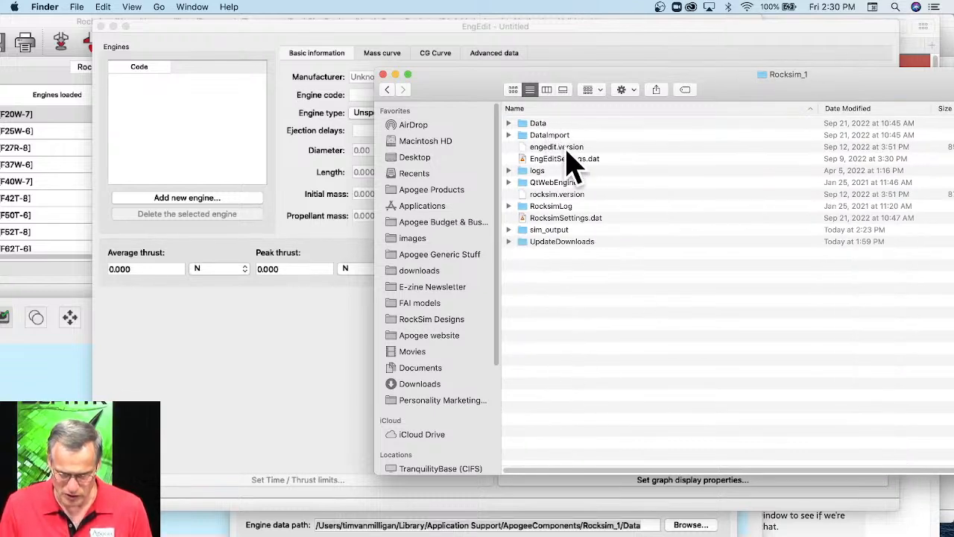
{"action": "left_click", "coordinate": [539, 125]}
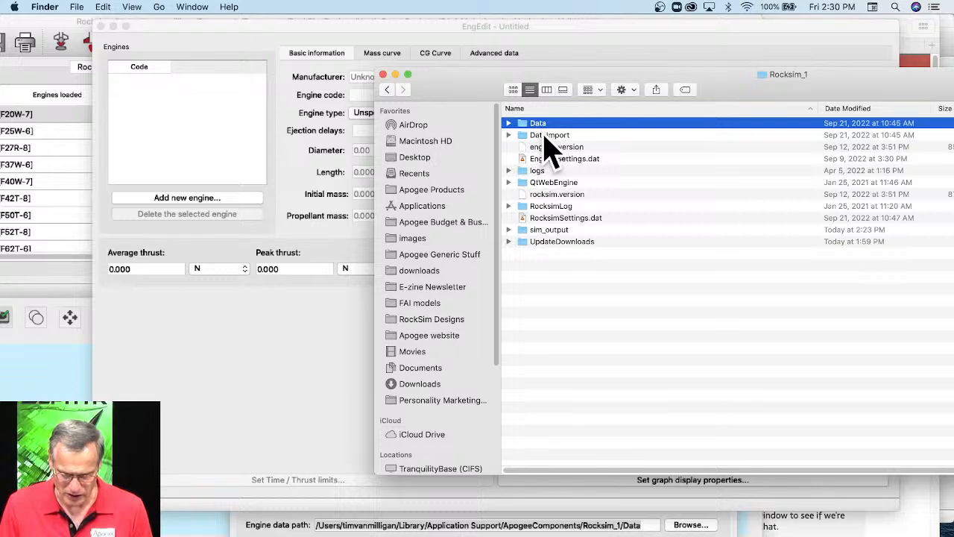
{"action": "key", "text": "super+o"}
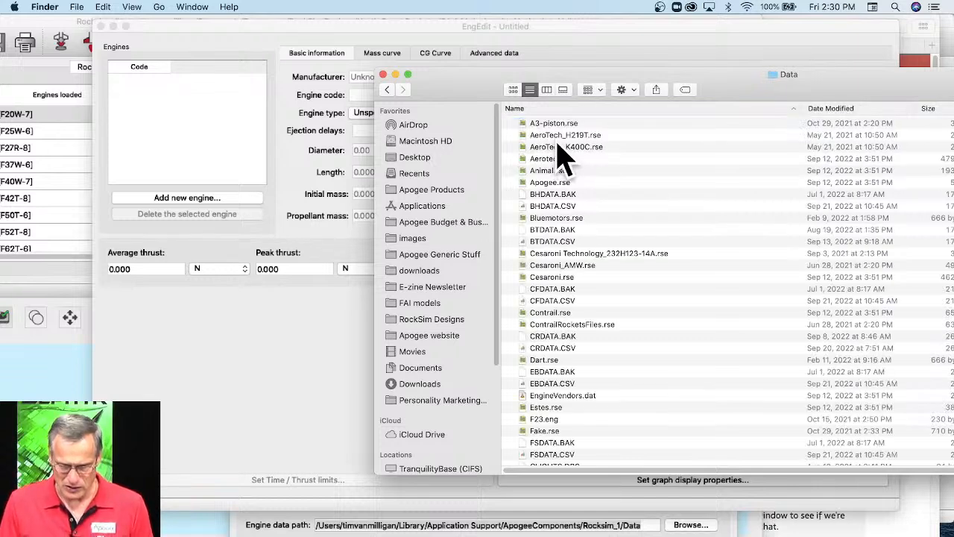
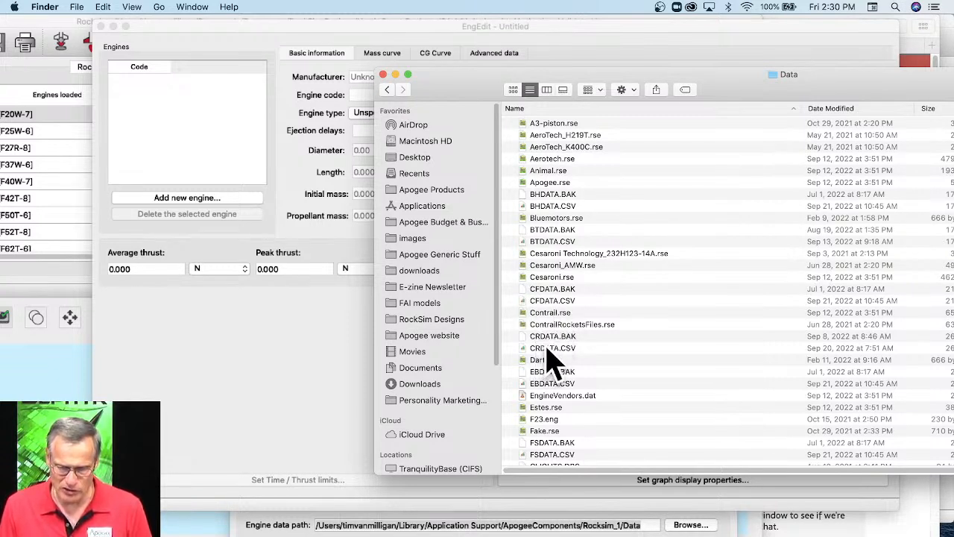
Find Aerotech.rse among the engine files in the Data folder and load it into the EngEdit window.
{"action": "scroll", "coordinate": [552, 462], "scroll_direction": "down", "scroll_amount": 1}
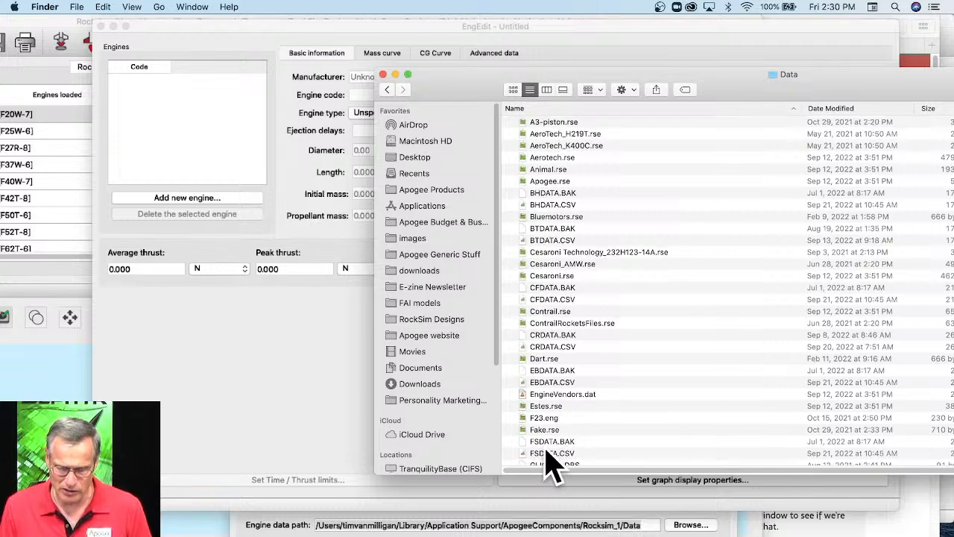
{"action": "scroll", "coordinate": [548, 458], "scroll_direction": "down", "scroll_amount": 2}
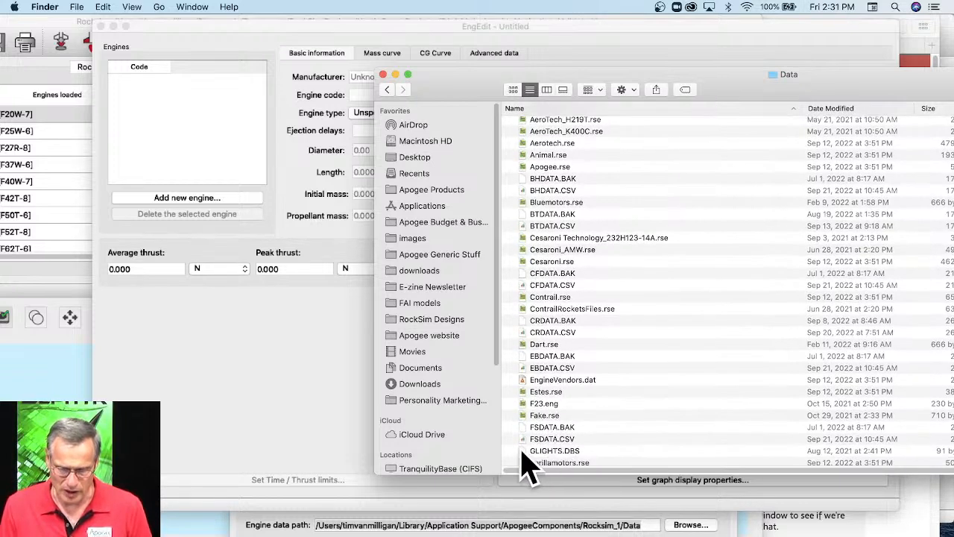
{"action": "scroll", "coordinate": [555, 458], "scroll_direction": "down", "scroll_amount": 1}
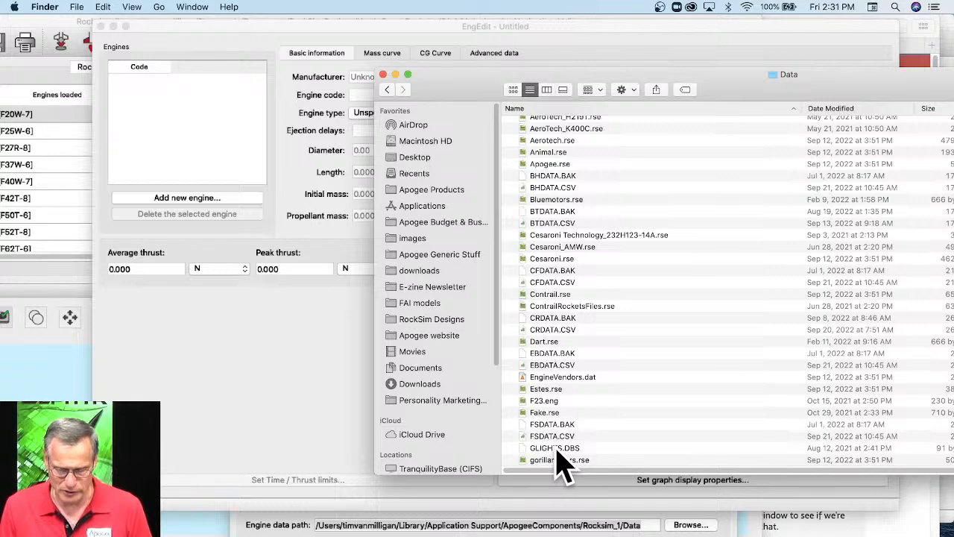
{"action": "scroll", "coordinate": [596, 447], "scroll_direction": "down", "scroll_amount": 3}
{"action": "scroll", "coordinate": [596, 444], "scroll_direction": "down", "scroll_amount": 1}
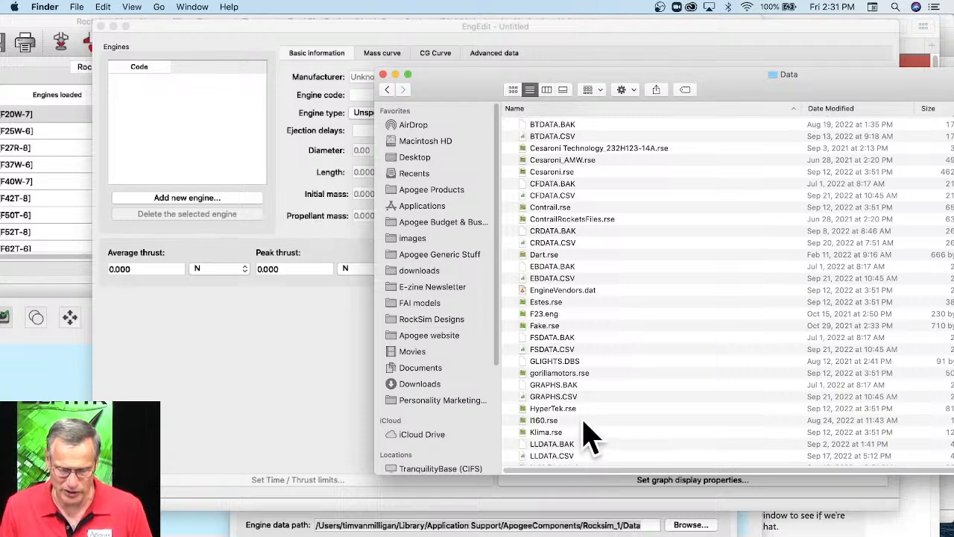
{"action": "scroll", "coordinate": [587, 438], "scroll_direction": "up", "scroll_amount": 5}
{"action": "scroll", "coordinate": [597, 313], "scroll_direction": "up", "scroll_amount": 4}
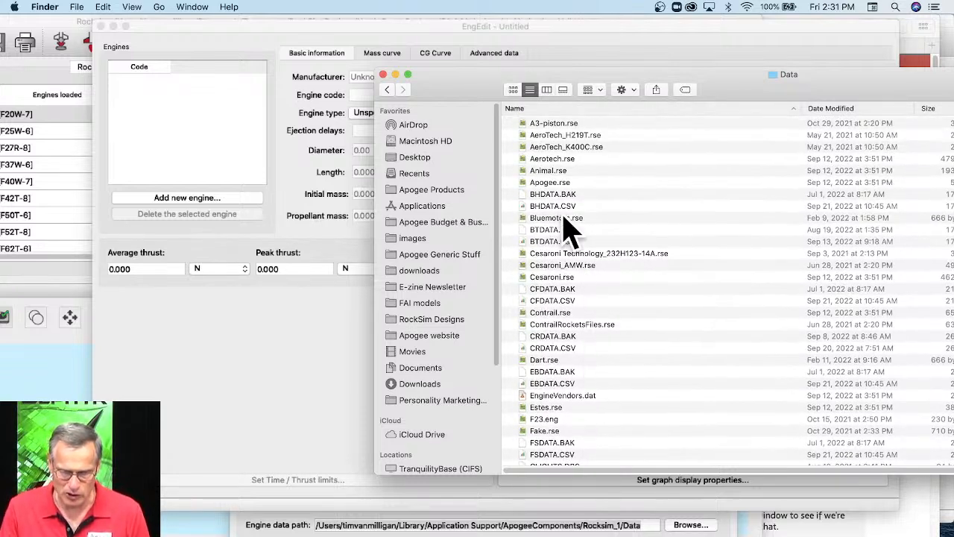
{"action": "left_click", "coordinate": [541, 173]}
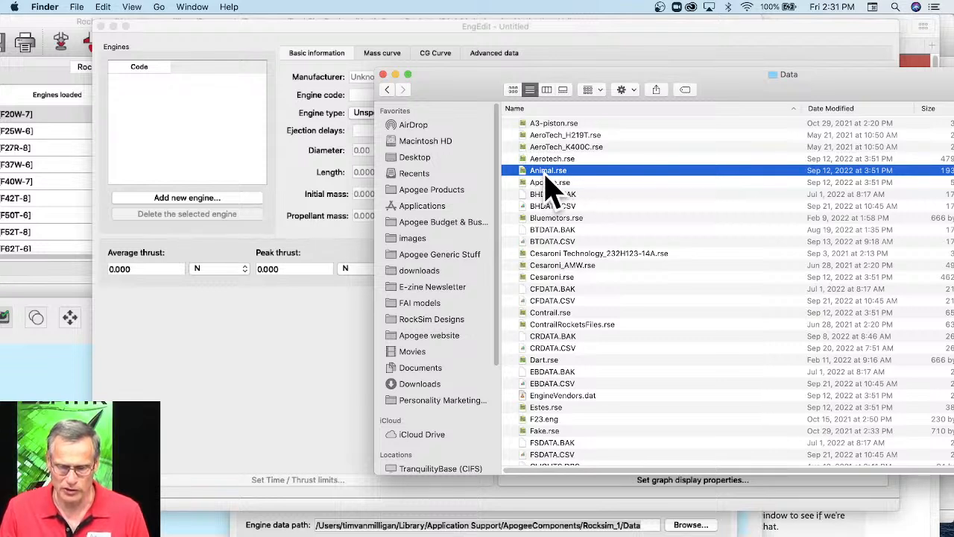
{"action": "left_click_drag", "start_coordinate": [552, 159], "coordinate": [282, 363]}
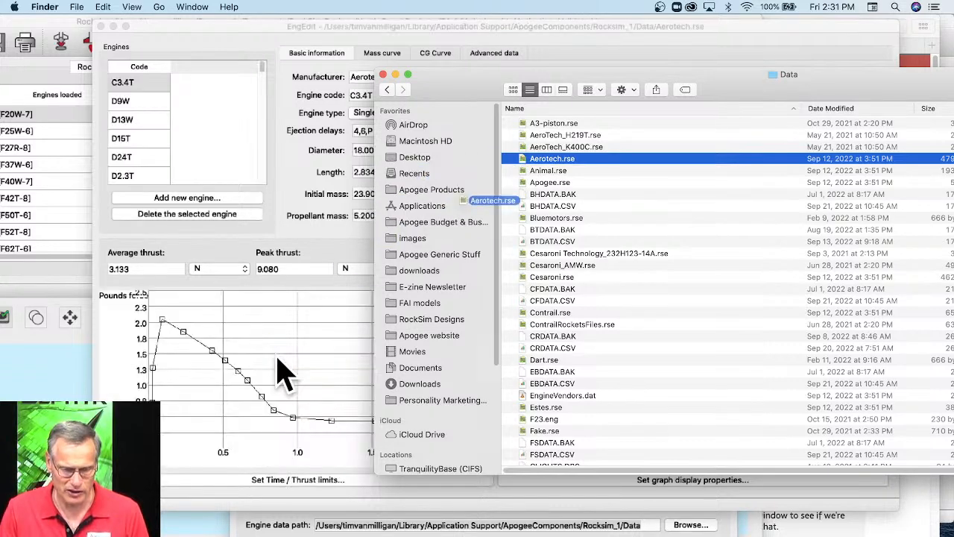
Bring EngEdit to the front, select the second G79W engine in the list and highlight the first line of its comments.
{"action": "left_click", "coordinate": [303, 29]}
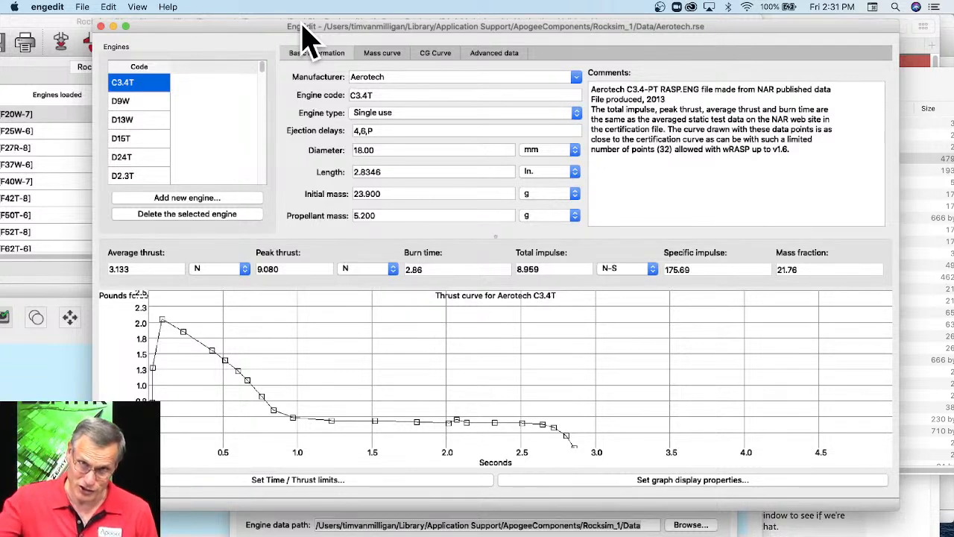
{"action": "left_click_drag", "start_coordinate": [324, 30], "coordinate": [330, 25]}
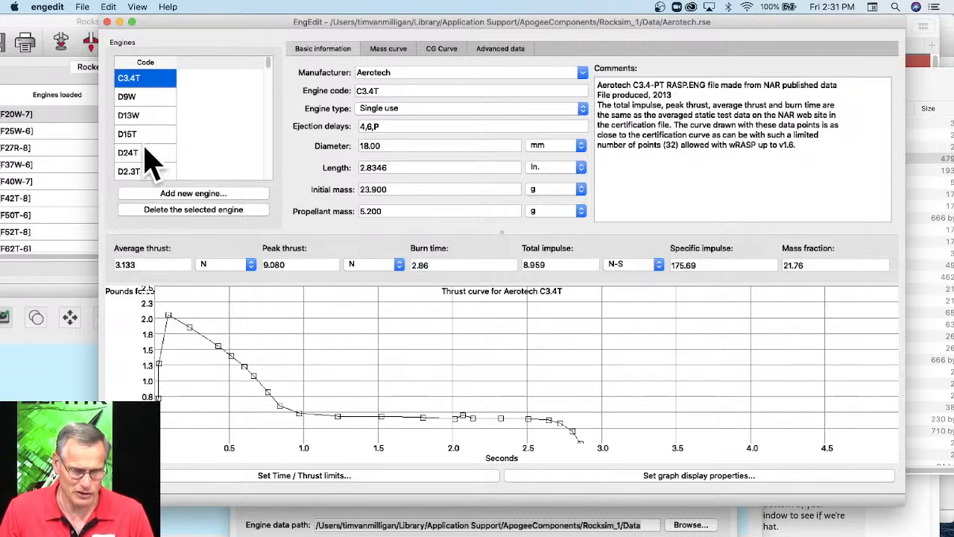
{"action": "left_click_drag", "start_coordinate": [273, 64], "coordinate": [271, 92]}
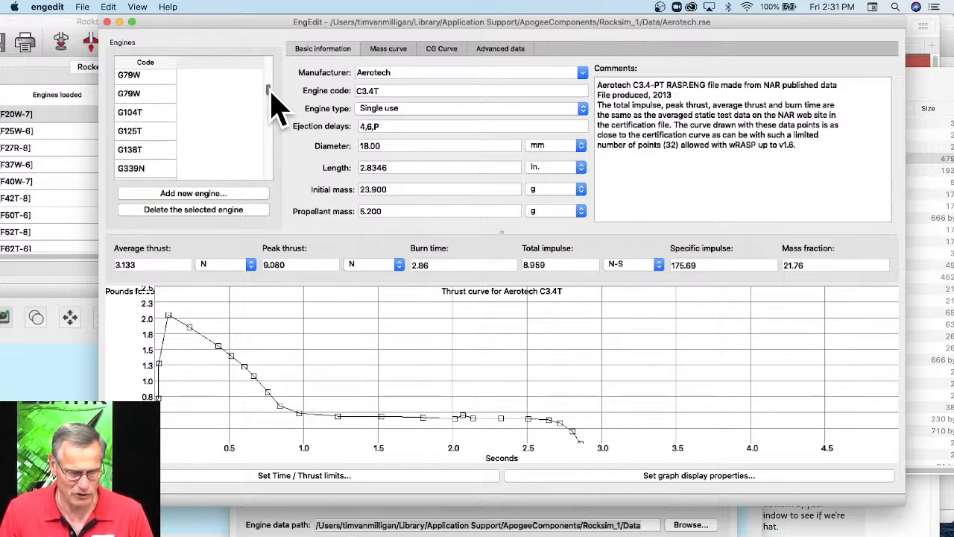
{"action": "left_click", "coordinate": [131, 94]}
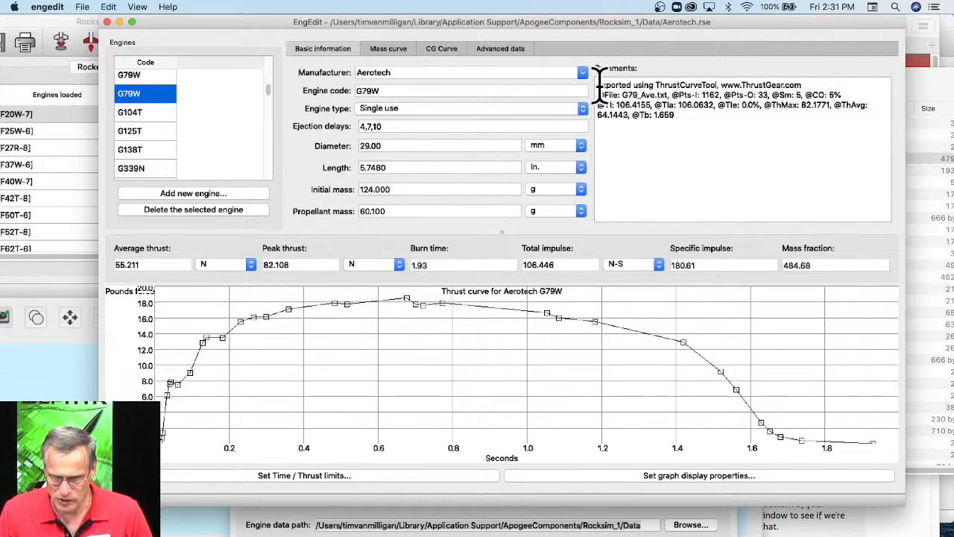
{"action": "left_click_drag", "start_coordinate": [600, 84], "coordinate": [818, 82]}
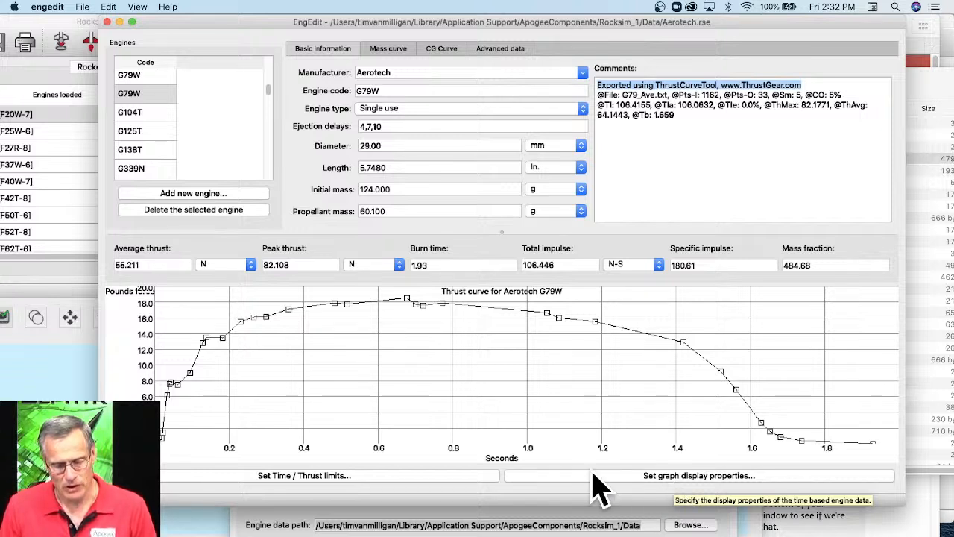
Switch to Safari and open nar.org in a new tab.
{"action": "left_click", "coordinate": [820, 531]}
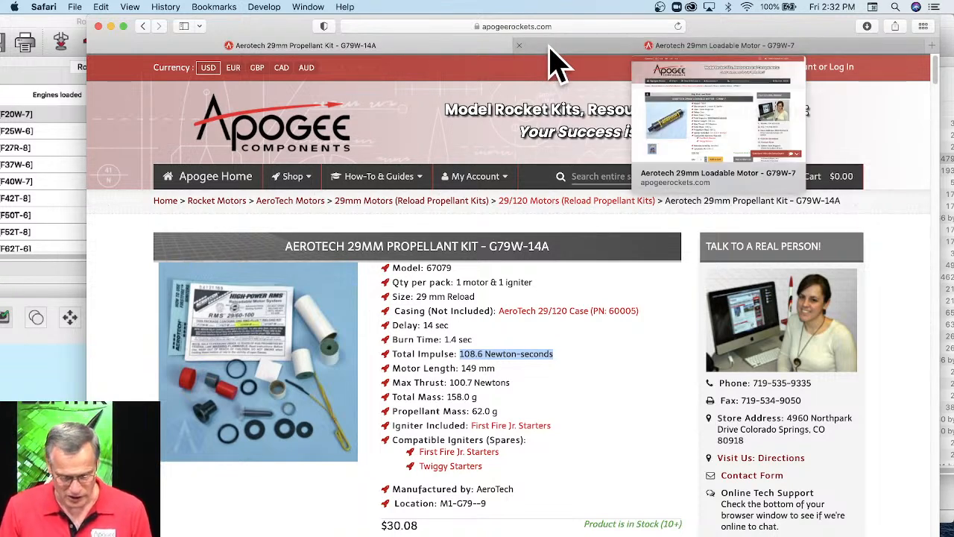
{"action": "key", "text": "super+t"}
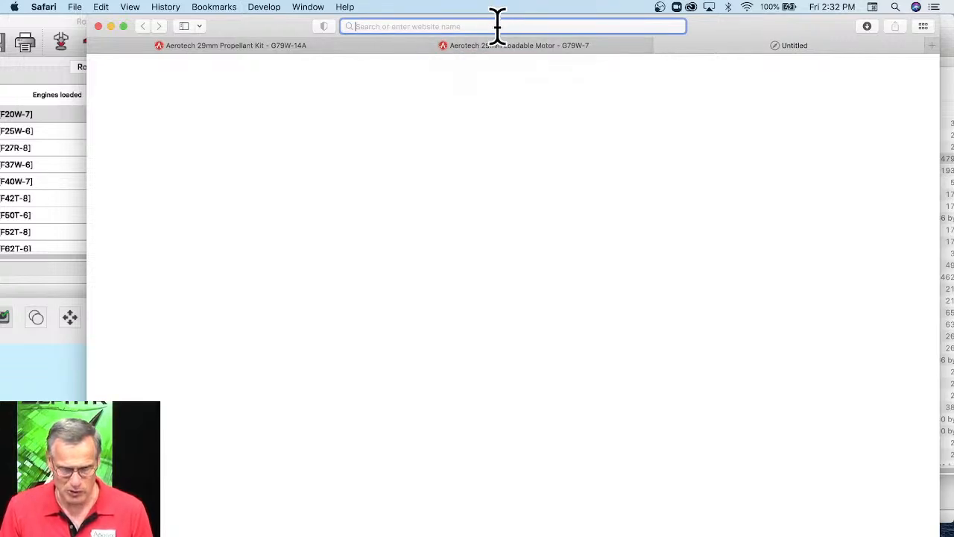
{"action": "left_click", "coordinate": [498, 26]}
{"action": "type", "text": "na"}
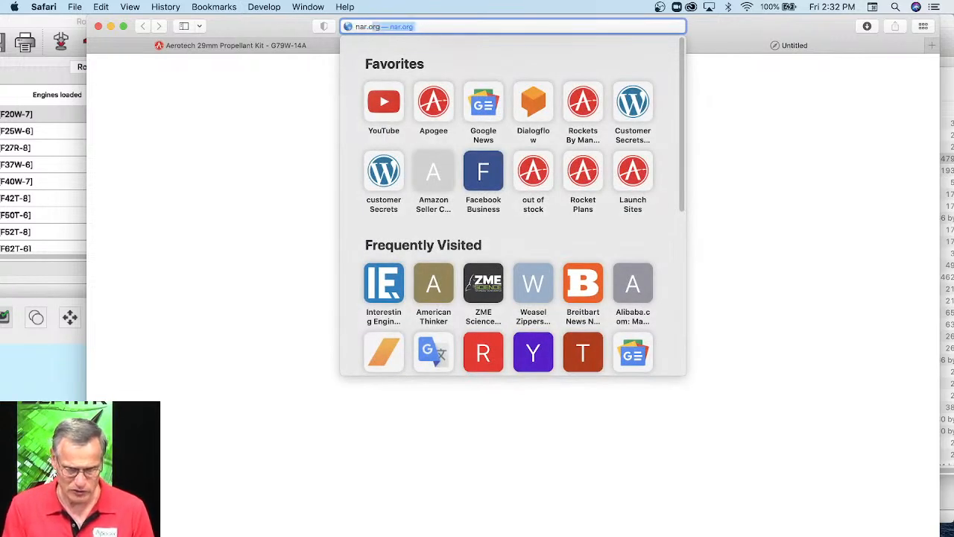
{"action": "type", "text": "r.or"}
{"action": "key", "text": "Return"}
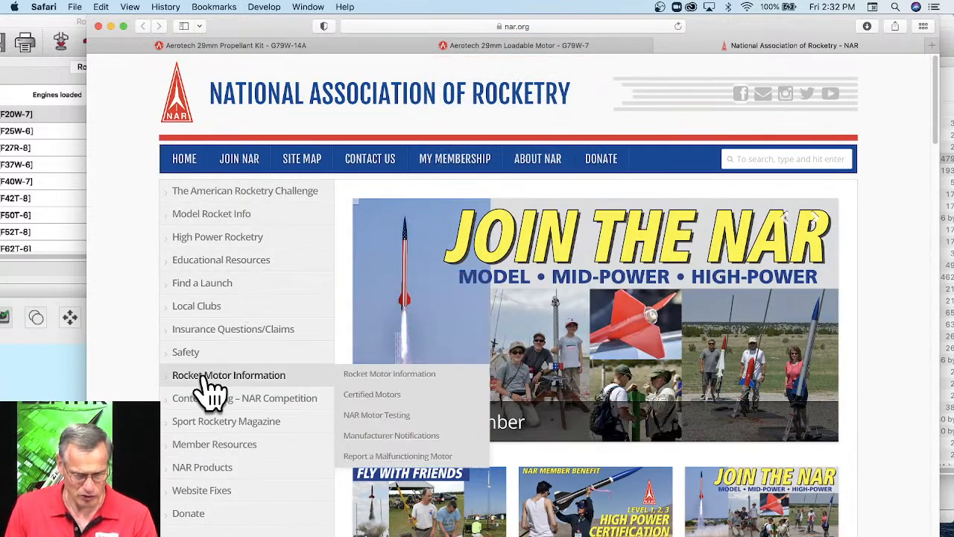
Open the Certified Motors page under Rocket Motor Information, and open the NAR Certified Motor List from it.
{"action": "mouse_move", "coordinate": [356, 395]}
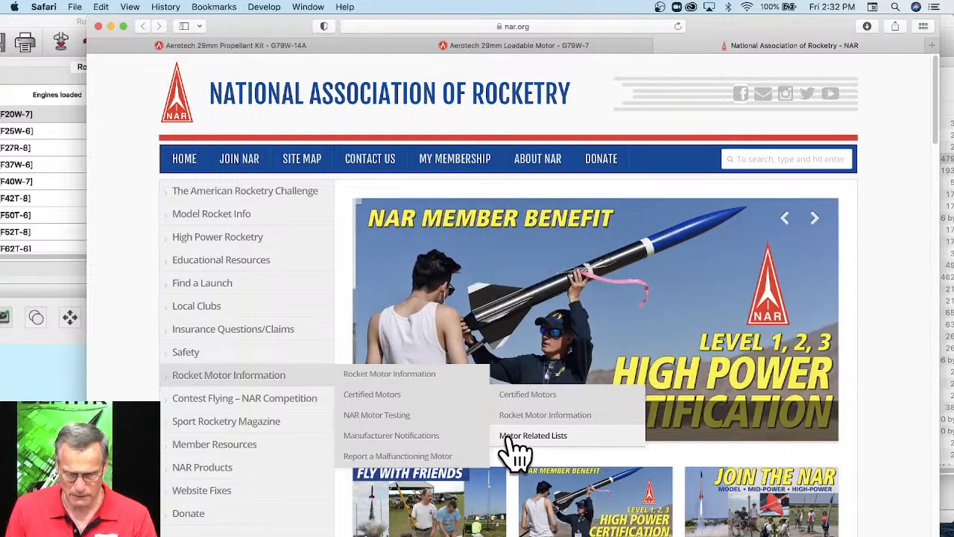
{"action": "left_click", "coordinate": [524, 396]}
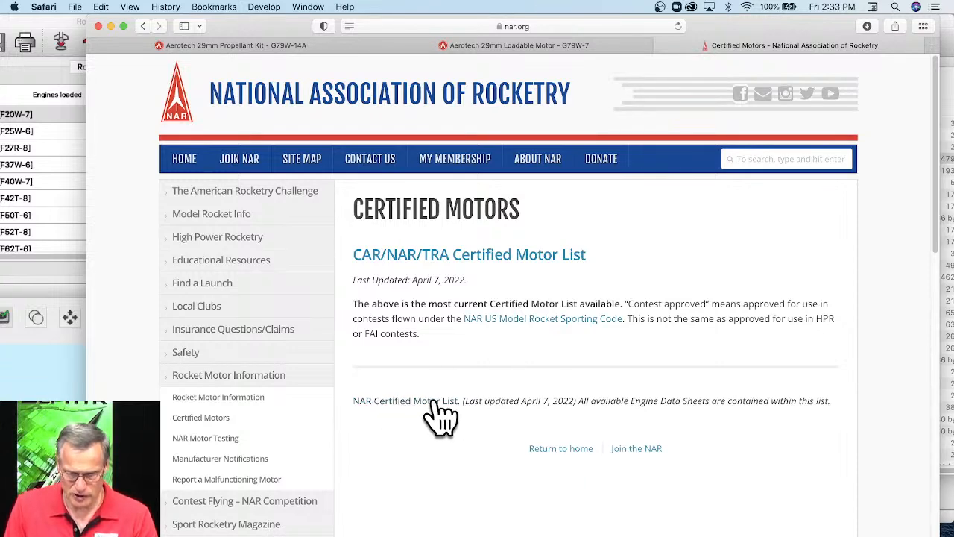
{"action": "scroll", "coordinate": [437, 415], "scroll_direction": "down", "scroll_amount": 8}
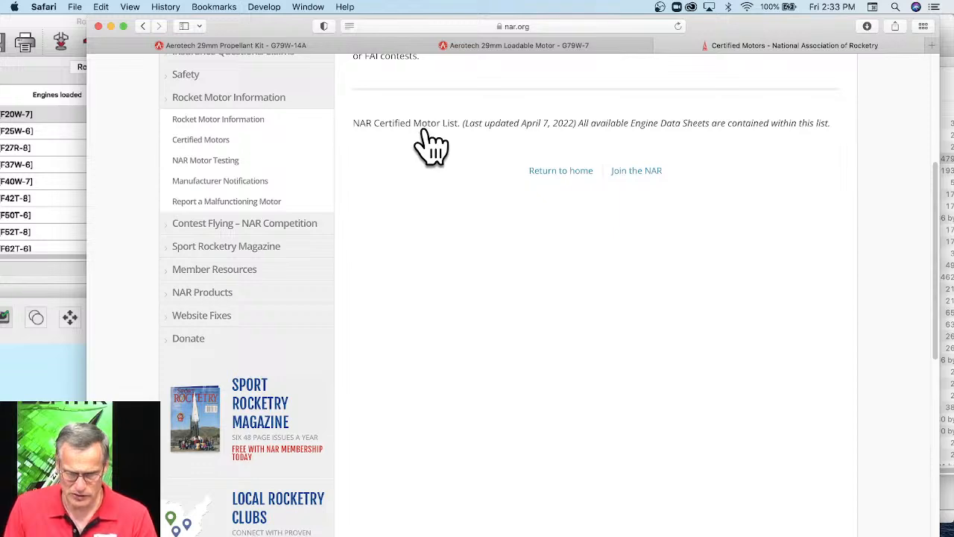
{"action": "left_click", "coordinate": [427, 124]}
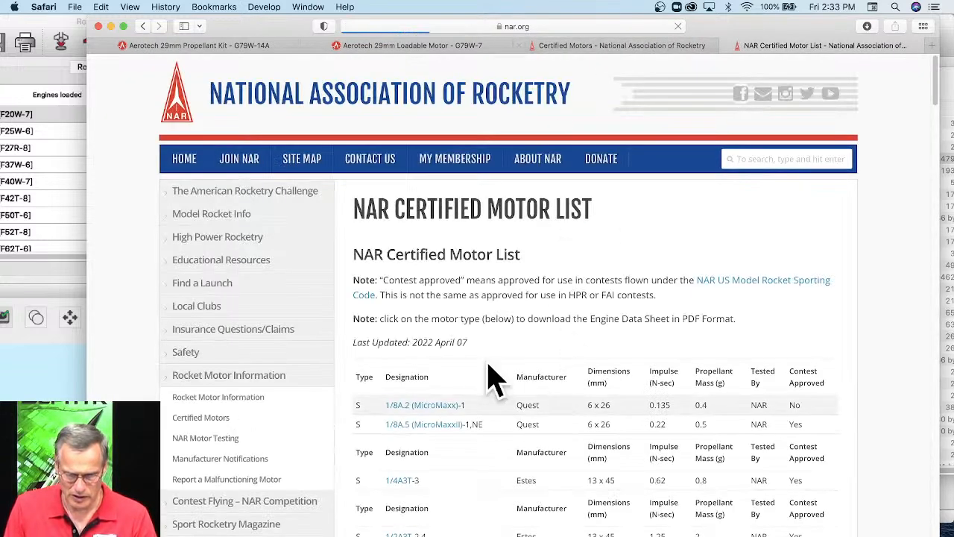
Locate Aerotech's G79W-4,7,10 in the certified motor list, highlight its impulse value and open its engine data sheet.
{"action": "scroll", "coordinate": [490, 315], "scroll_direction": "down", "scroll_amount": 3}
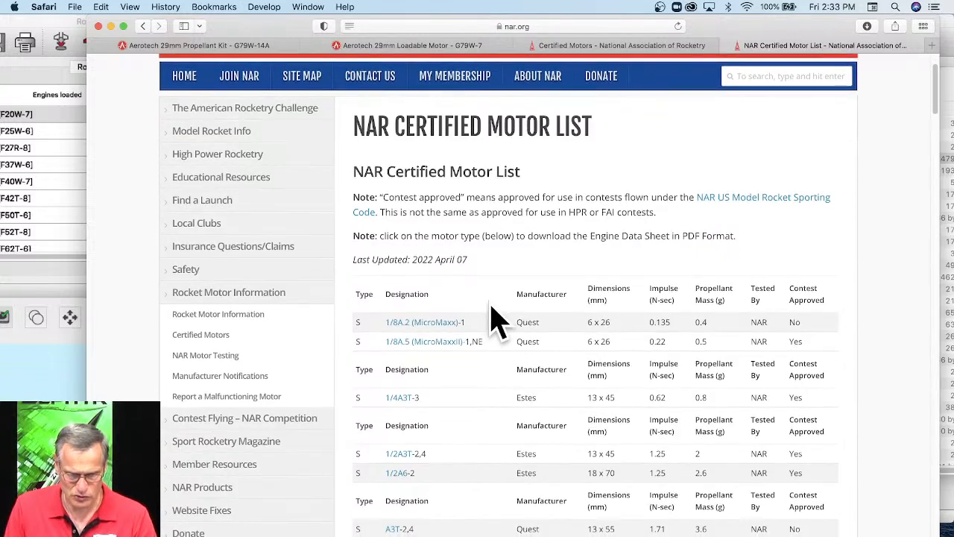
{"action": "scroll", "coordinate": [477, 283], "scroll_direction": "down", "scroll_amount": 15}
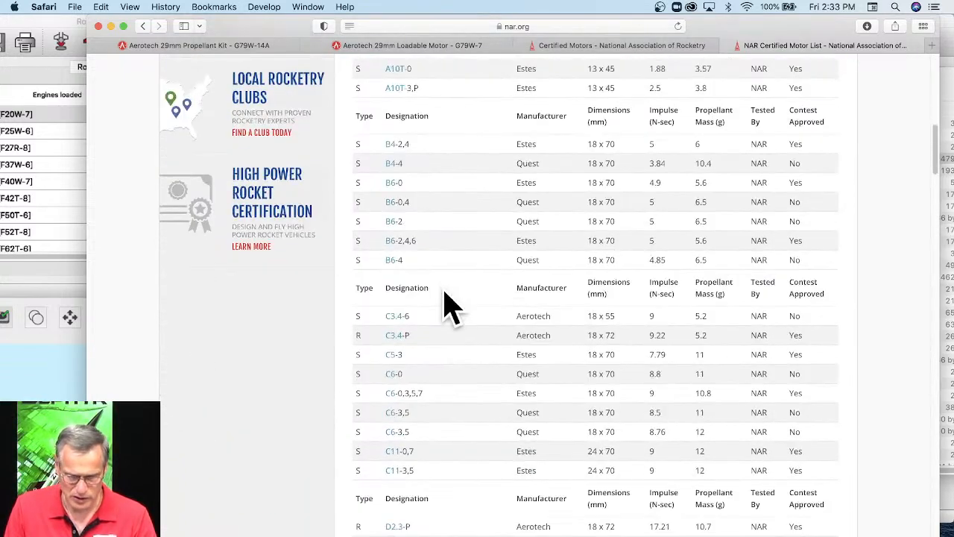
{"action": "scroll", "coordinate": [450, 305], "scroll_direction": "down", "scroll_amount": 20}
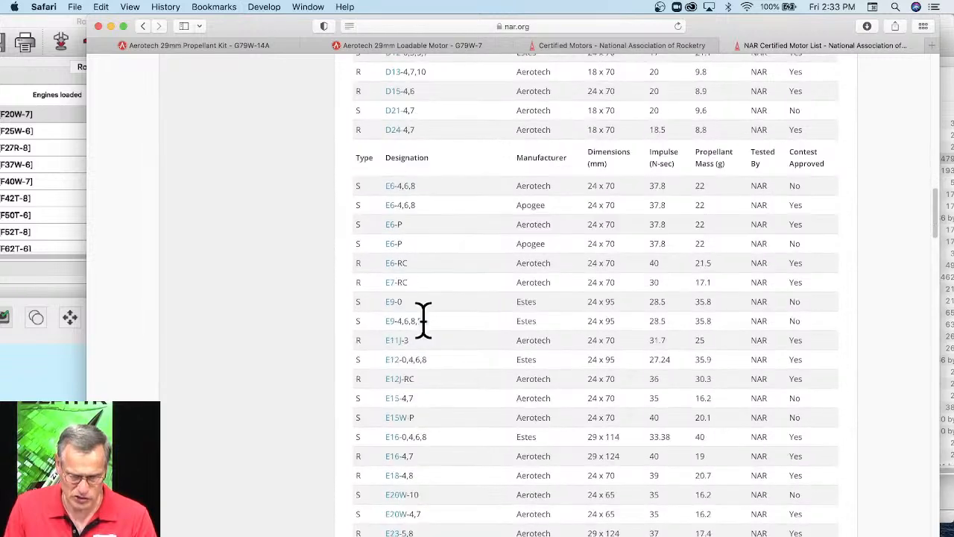
{"action": "scroll", "coordinate": [423, 320], "scroll_direction": "down", "scroll_amount": 20}
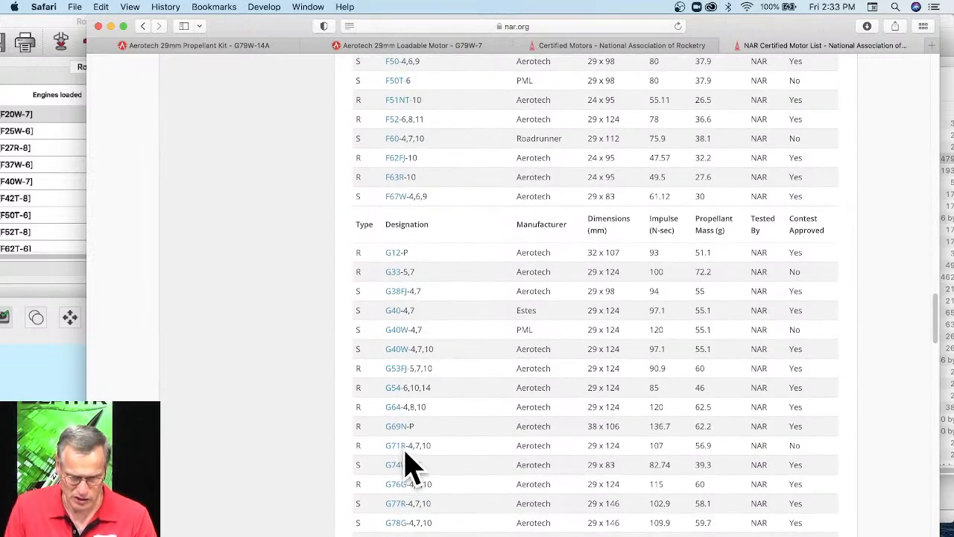
{"action": "scroll", "coordinate": [428, 421], "scroll_direction": "down", "scroll_amount": 3}
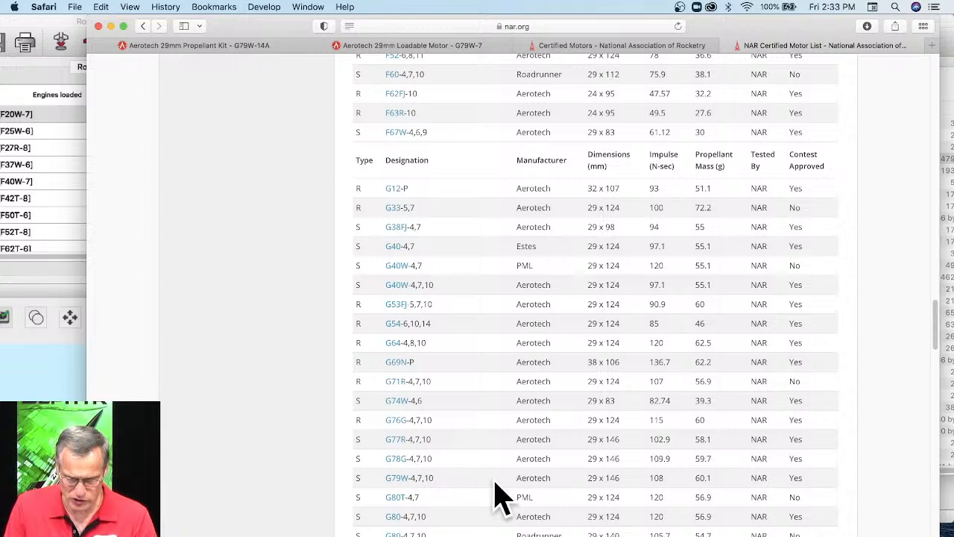
{"action": "left_click_drag", "start_coordinate": [671, 492], "coordinate": [646, 481]}
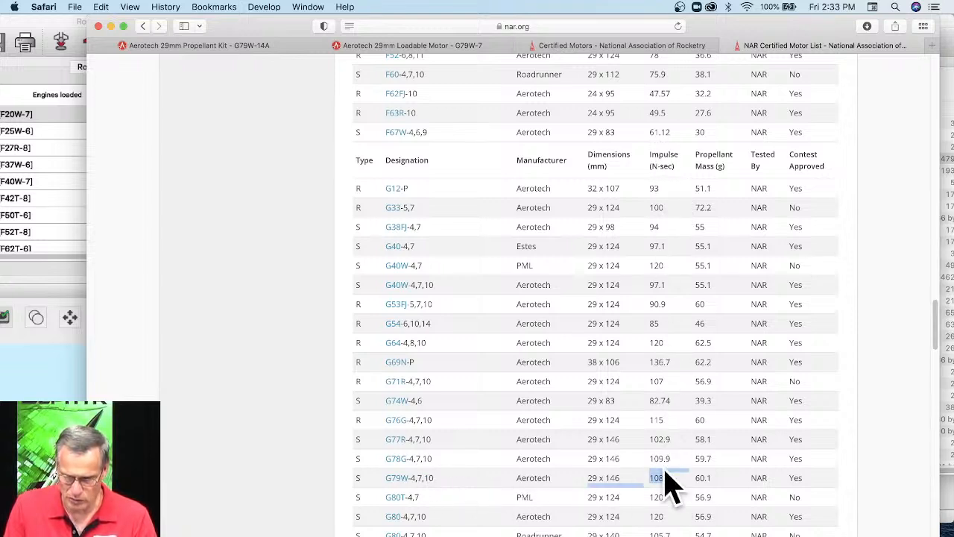
{"action": "left_click", "coordinate": [395, 481]}
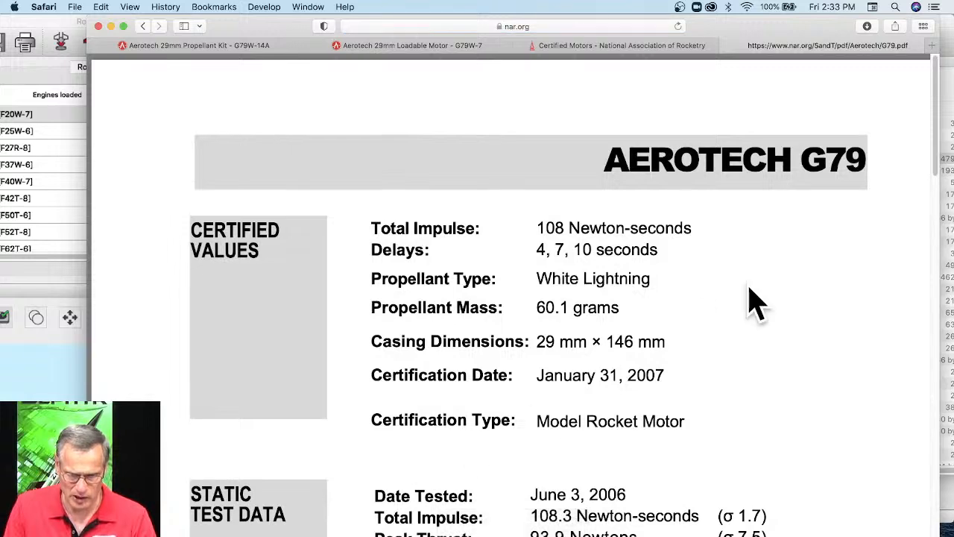
Examine the static test data in the G79 data sheet and highlight the total impulse value.
{"action": "scroll", "coordinate": [751, 298], "scroll_direction": "down", "scroll_amount": 1}
{"action": "scroll", "coordinate": [755, 302], "scroll_direction": "down", "scroll_amount": 1}
{"action": "scroll", "coordinate": [754, 298], "scroll_direction": "down", "scroll_amount": 10}
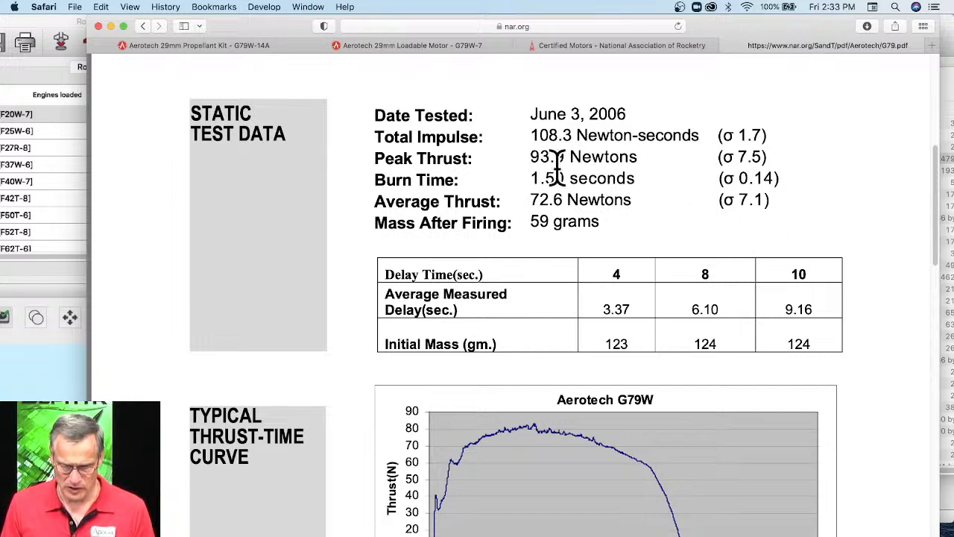
{"action": "left_click_drag", "start_coordinate": [532, 137], "coordinate": [570, 136]}
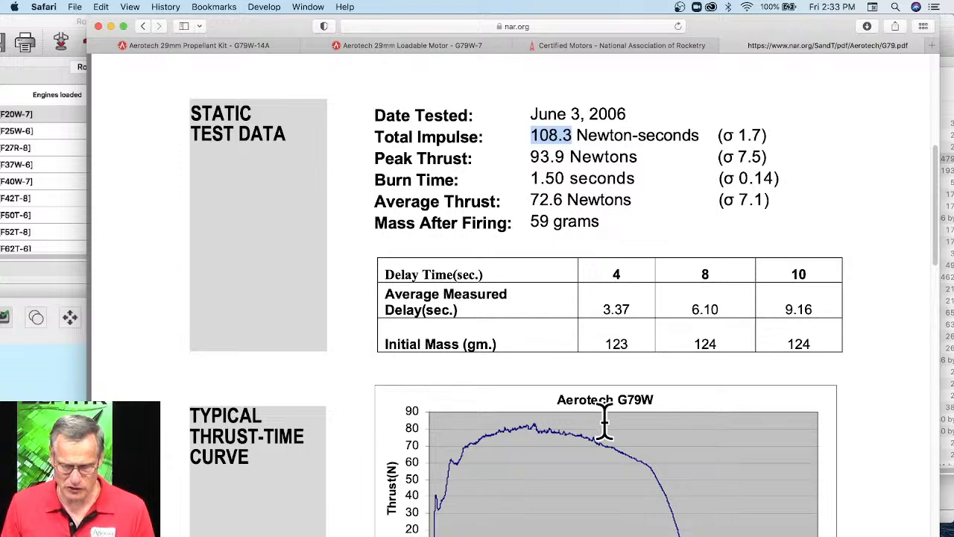
Review the certified values in the G79 data sheet, highlighting the delays and the certification type.
{"action": "scroll", "coordinate": [622, 293], "scroll_direction": "up", "scroll_amount": 5}
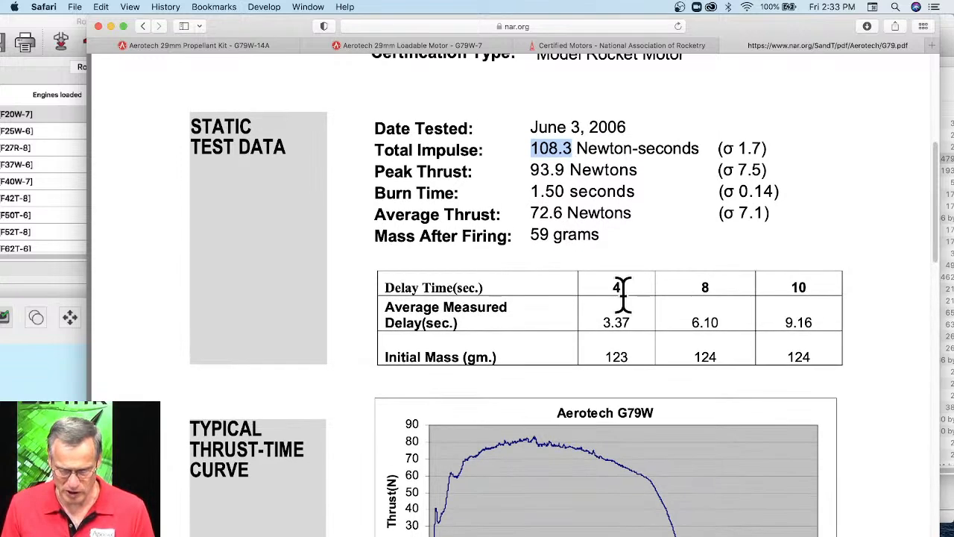
{"action": "scroll", "coordinate": [655, 293], "scroll_direction": "up", "scroll_amount": 4}
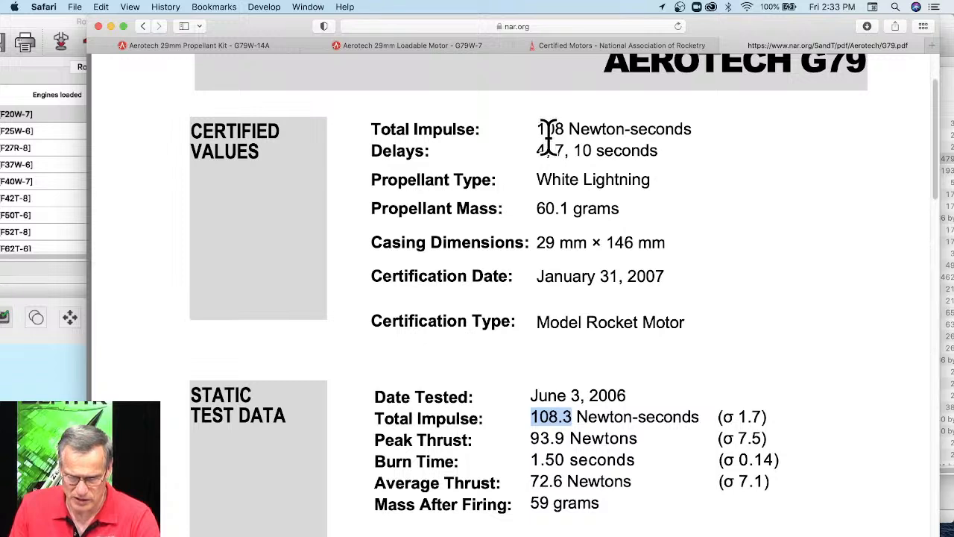
{"action": "left_click_drag", "start_coordinate": [537, 149], "coordinate": [650, 147]}
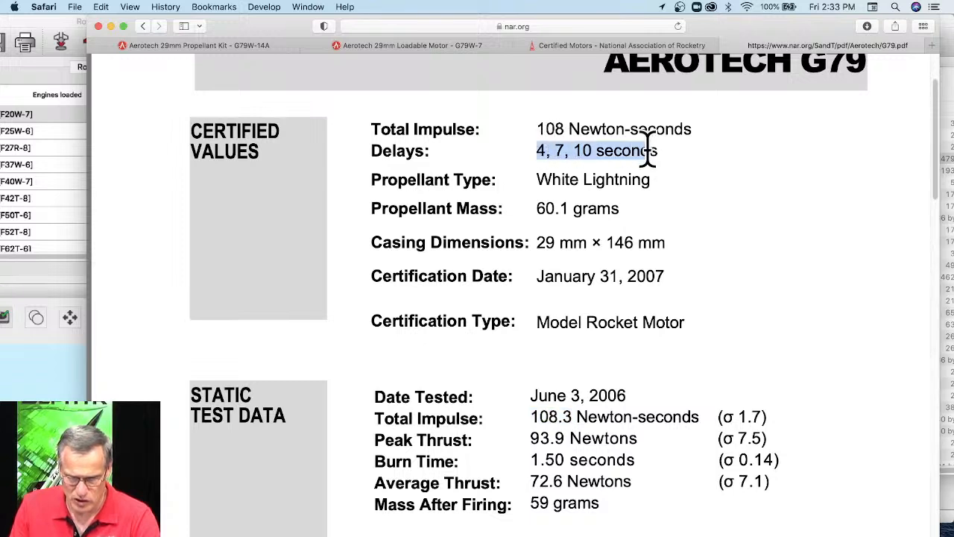
{"action": "left_click", "coordinate": [538, 132]}
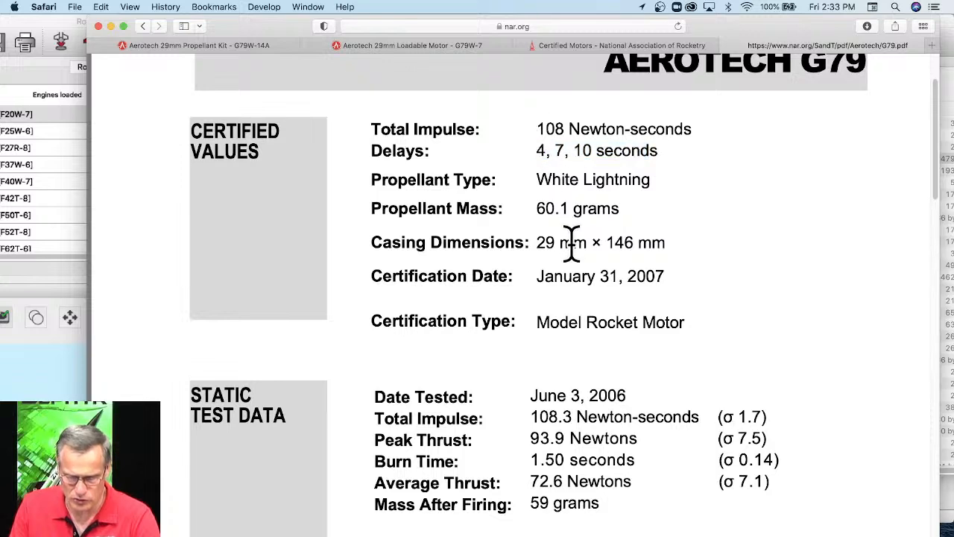
{"action": "scroll", "coordinate": [571, 246], "scroll_direction": "down", "scroll_amount": 2}
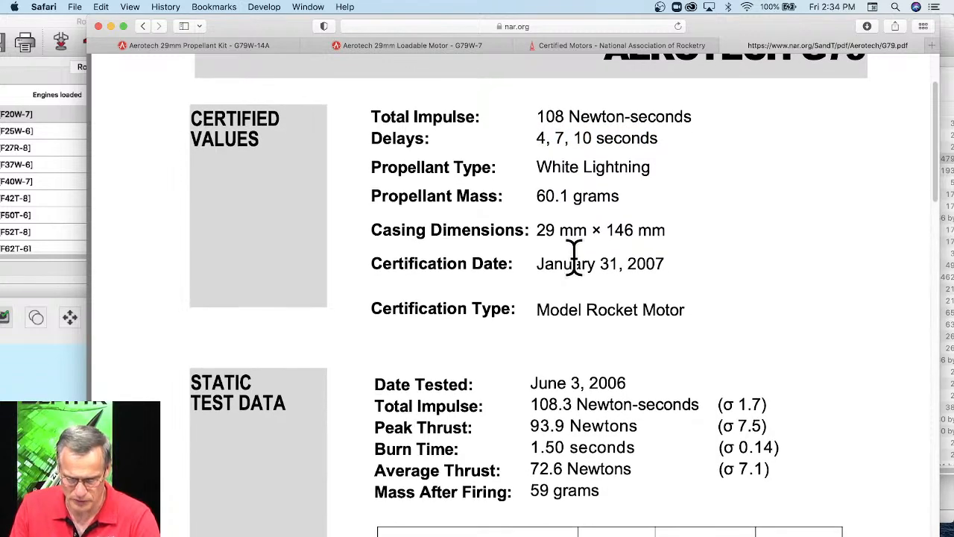
{"action": "left_click_drag", "start_coordinate": [688, 300], "coordinate": [560, 281]}
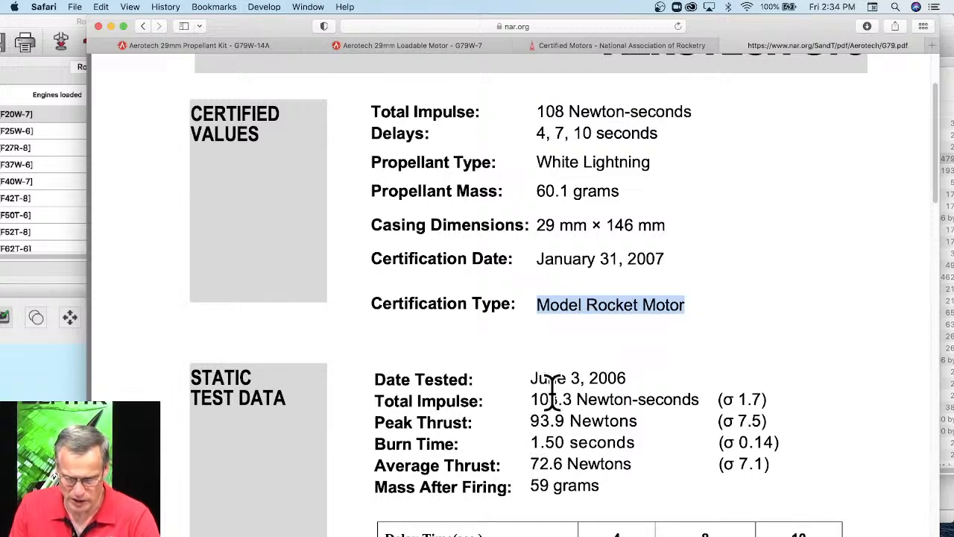
Review the G79 data sheet from the static test data through the thrust-time curve and remarks to the WRASP data.
{"action": "scroll", "coordinate": [551, 387], "scroll_direction": "down", "scroll_amount": 5}
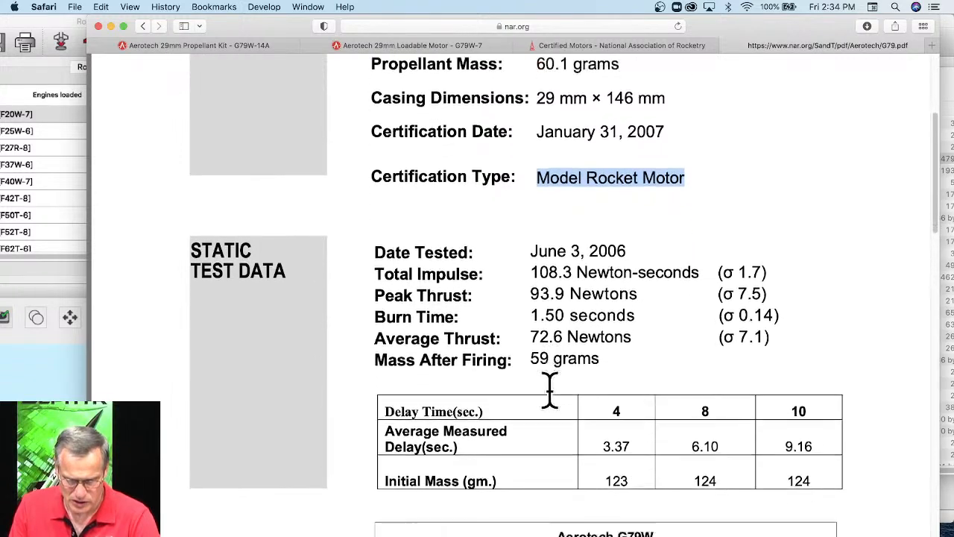
{"action": "scroll", "coordinate": [551, 392], "scroll_direction": "down", "scroll_amount": 20}
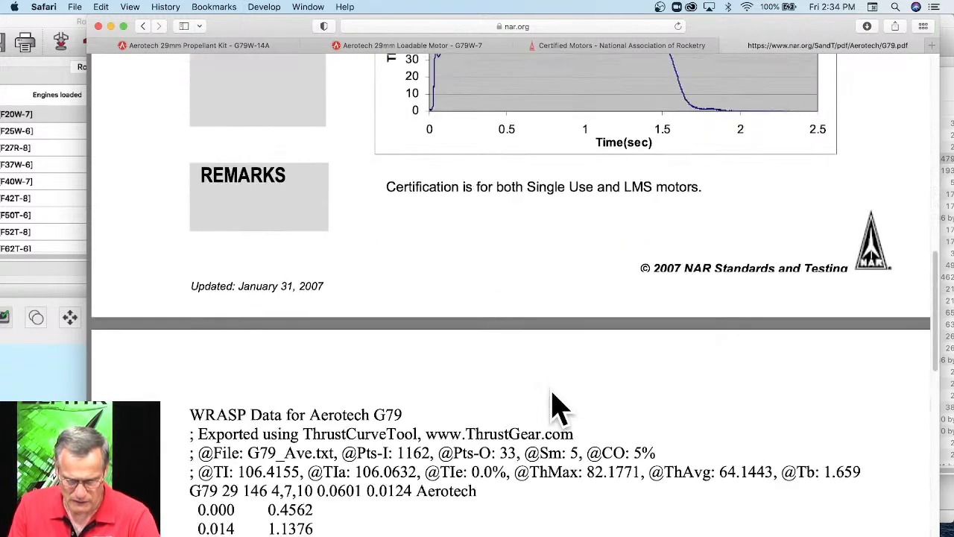
{"action": "scroll", "coordinate": [558, 407], "scroll_direction": "down", "scroll_amount": 4}
{"action": "scroll", "coordinate": [462, 384], "scroll_direction": "down", "scroll_amount": 1}
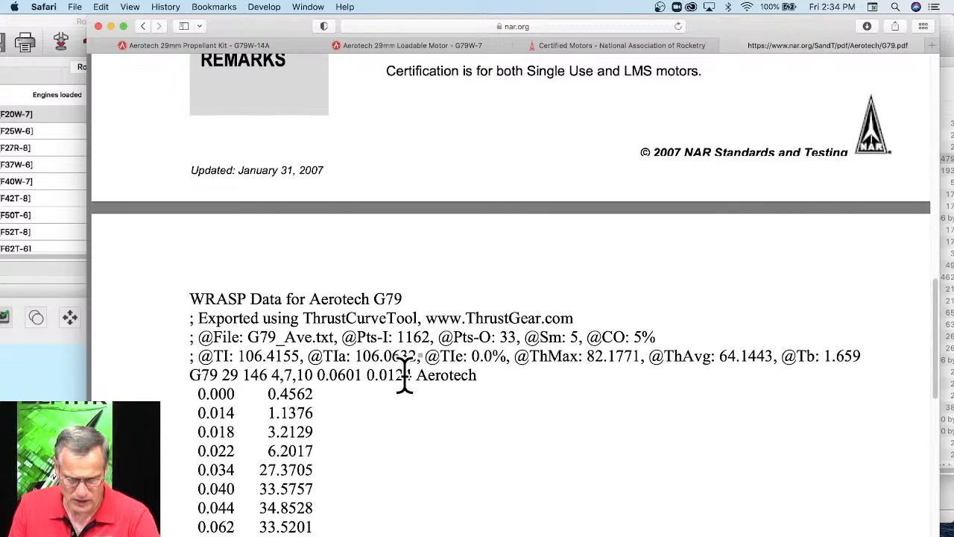
{"action": "scroll", "coordinate": [405, 375], "scroll_direction": "down", "scroll_amount": 1}
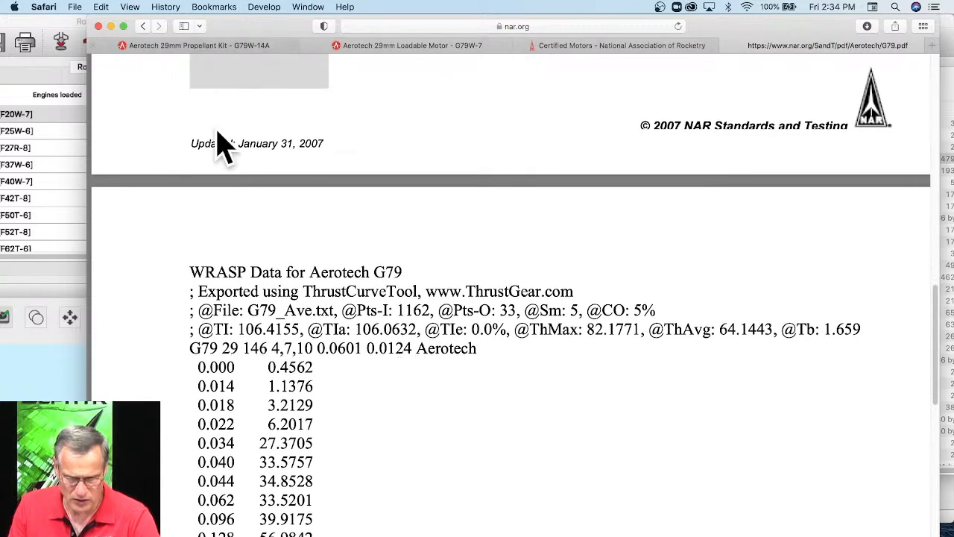
Arrange the data sheet and EngEdit windows side by side, and highlight the G79W comments to compare them with the WRASP header.
{"action": "left_click_drag", "start_coordinate": [232, 25], "coordinate": [642, 19]}
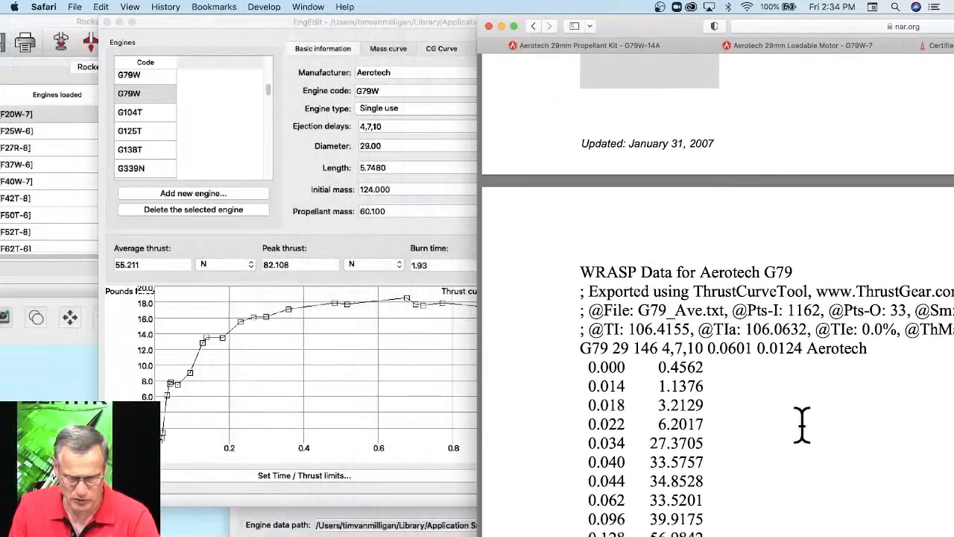
{"action": "left_click_drag", "start_coordinate": [368, 26], "coordinate": [199, 20]}
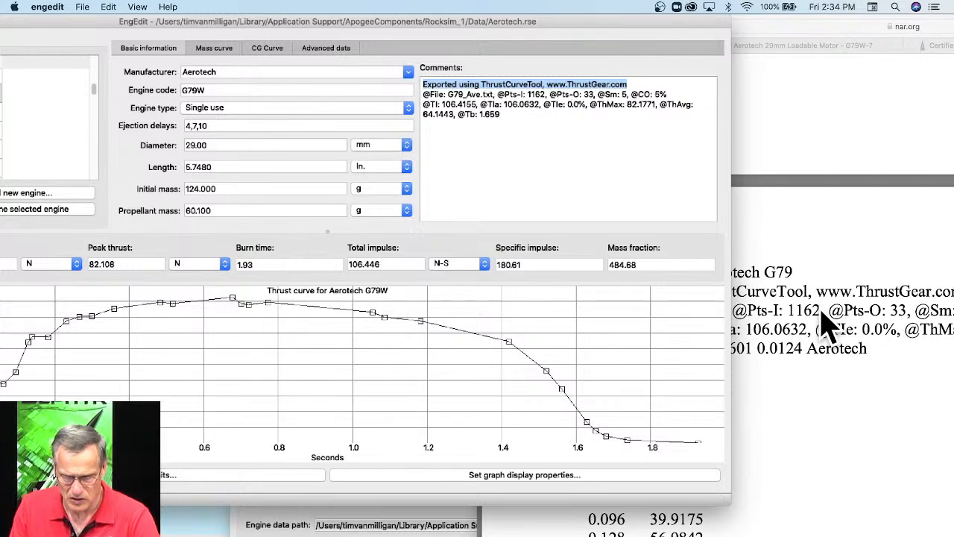
{"action": "left_click_drag", "start_coordinate": [522, 106], "coordinate": [425, 84]}
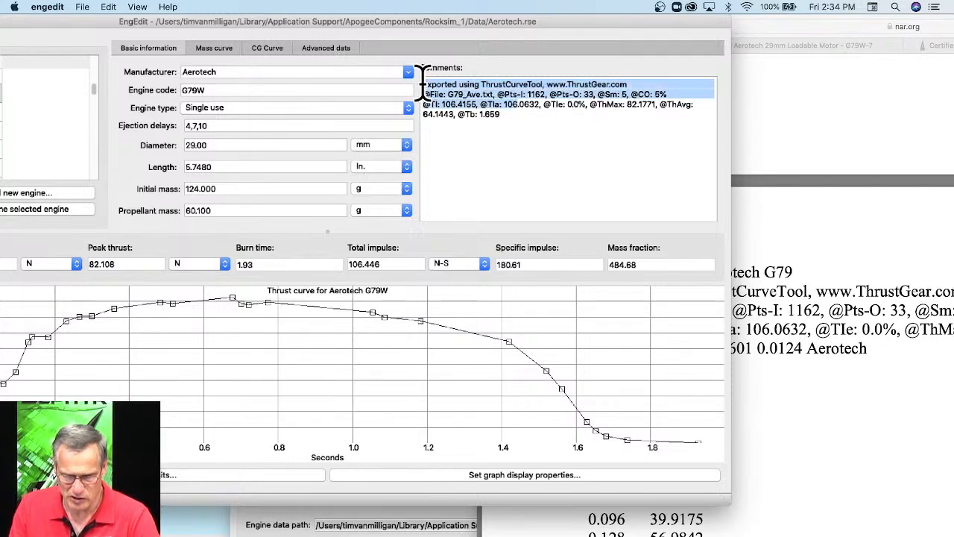
{"action": "left_click_drag", "start_coordinate": [537, 27], "coordinate": [333, 73]}
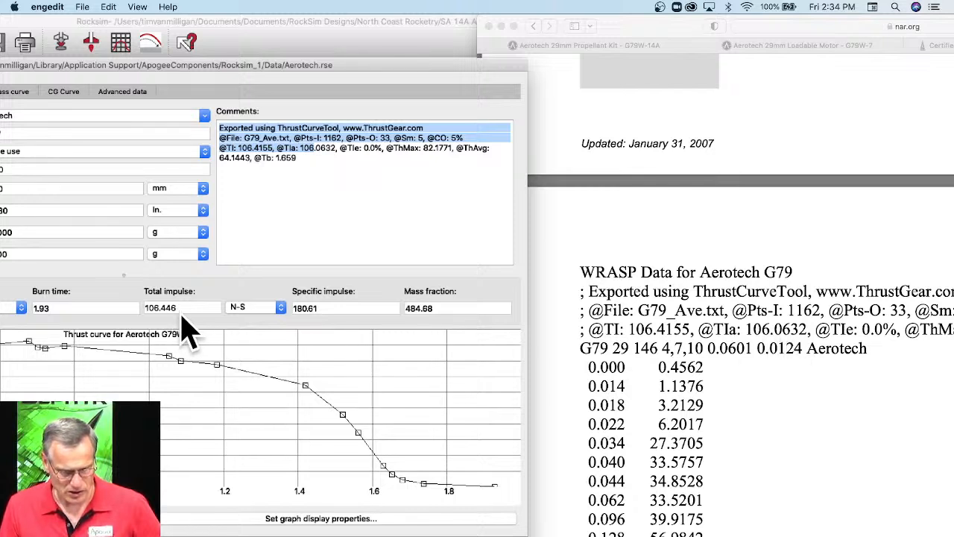
Check the G79 data sheet's thrust-time curve, and highlight the TI value in the WRASP header and the total impulse in the static test data.
{"action": "left_click_drag", "start_coordinate": [641, 38], "coordinate": [300, 18]}
{"action": "scroll", "coordinate": [390, 181], "scroll_direction": "up", "scroll_amount": 5}
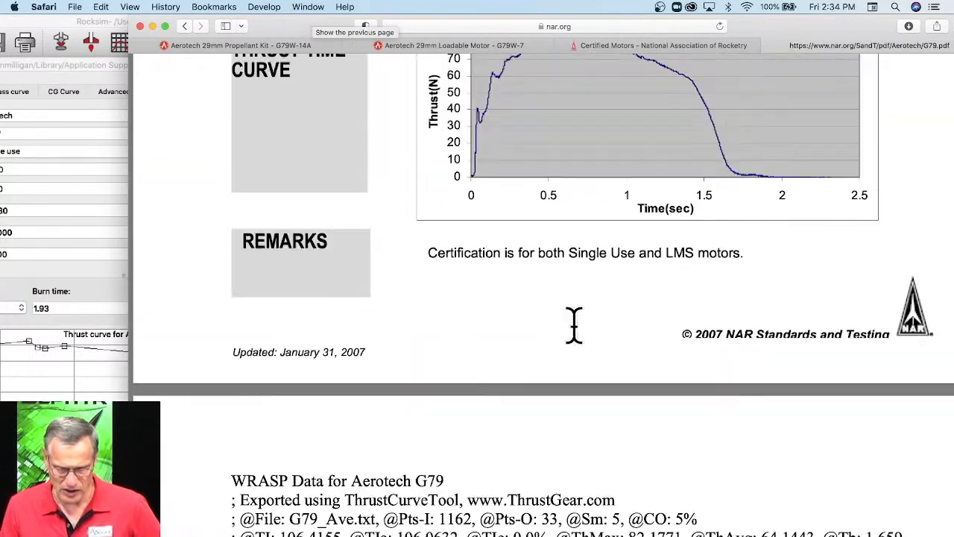
{"action": "scroll", "coordinate": [585, 372], "scroll_direction": "up", "scroll_amount": 5}
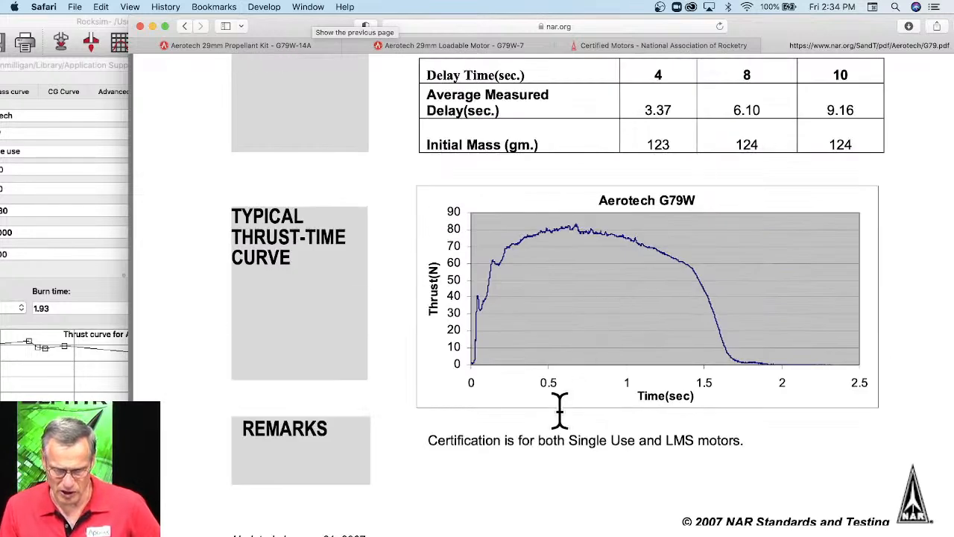
{"action": "scroll", "coordinate": [559, 409], "scroll_direction": "down", "scroll_amount": 10}
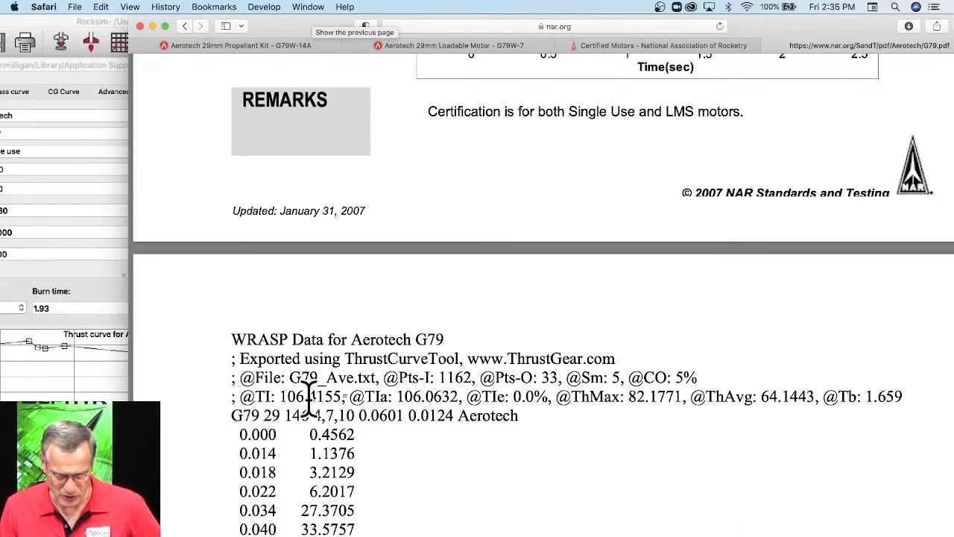
{"action": "left_click_drag", "start_coordinate": [291, 398], "coordinate": [316, 398]}
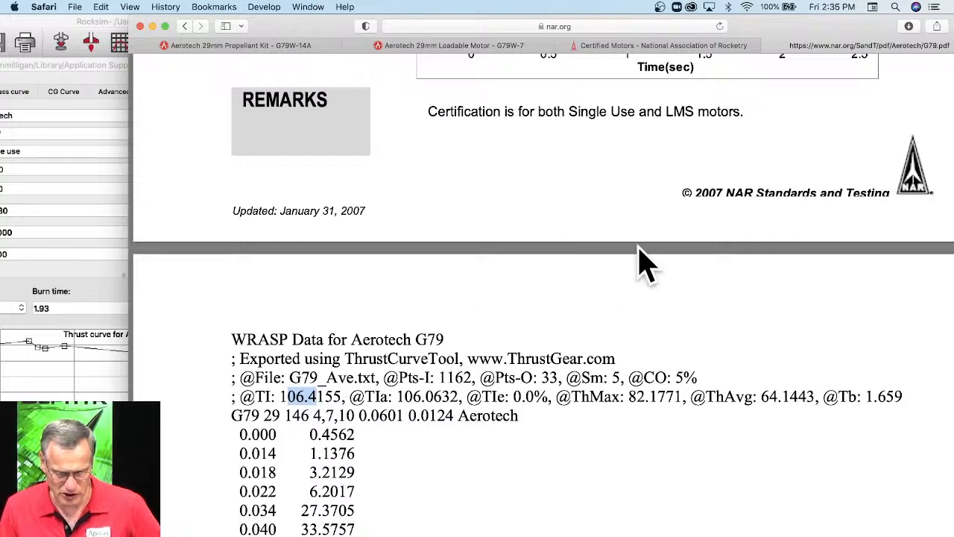
{"action": "scroll", "coordinate": [640, 244], "scroll_direction": "up", "scroll_amount": 9}
{"action": "scroll", "coordinate": [686, 283], "scroll_direction": "up", "scroll_amount": 6}
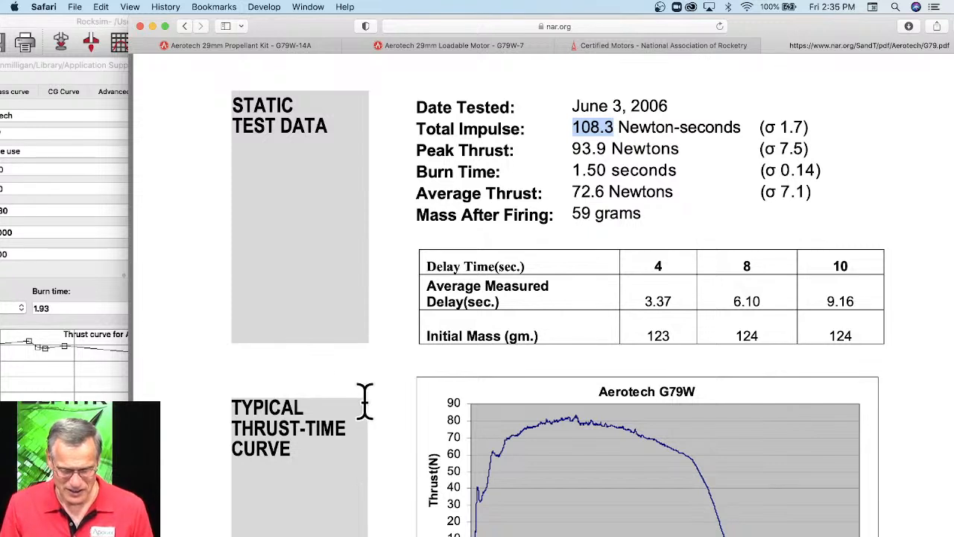
Switch back to EngEdit and reposition its window so the full G79W data and thrust curve are in view.
{"action": "left_click", "coordinate": [90, 38]}
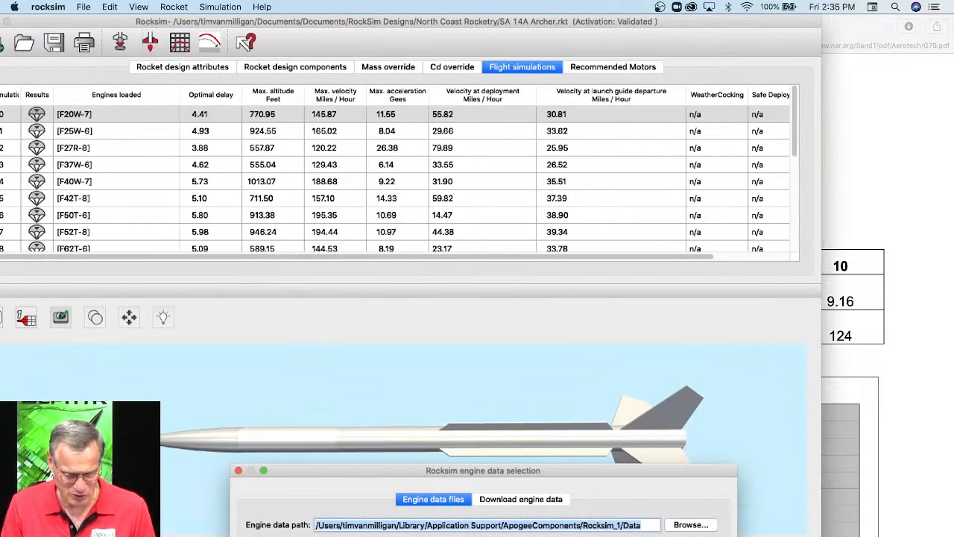
{"action": "left_click", "coordinate": [462, 529]}
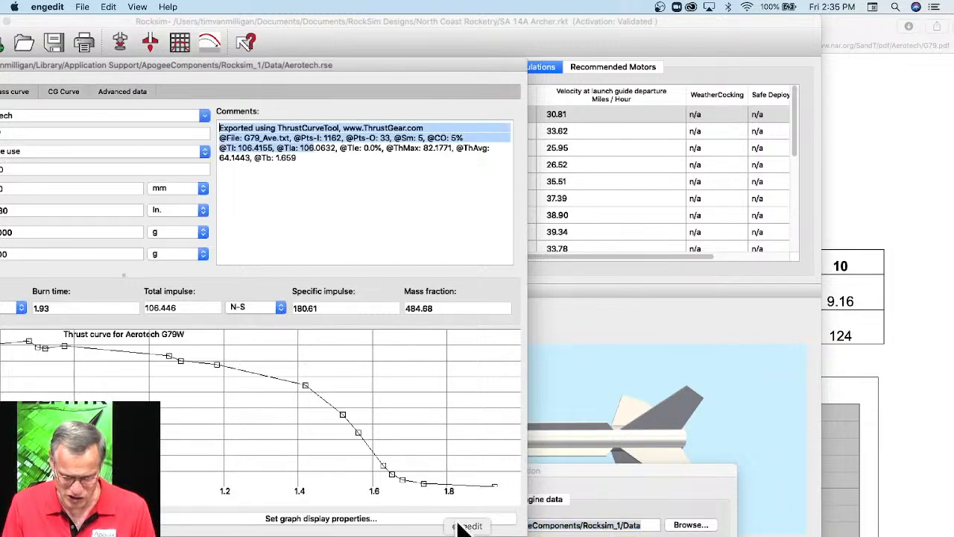
{"action": "left_click_drag", "start_coordinate": [374, 55], "coordinate": [705, 36]}
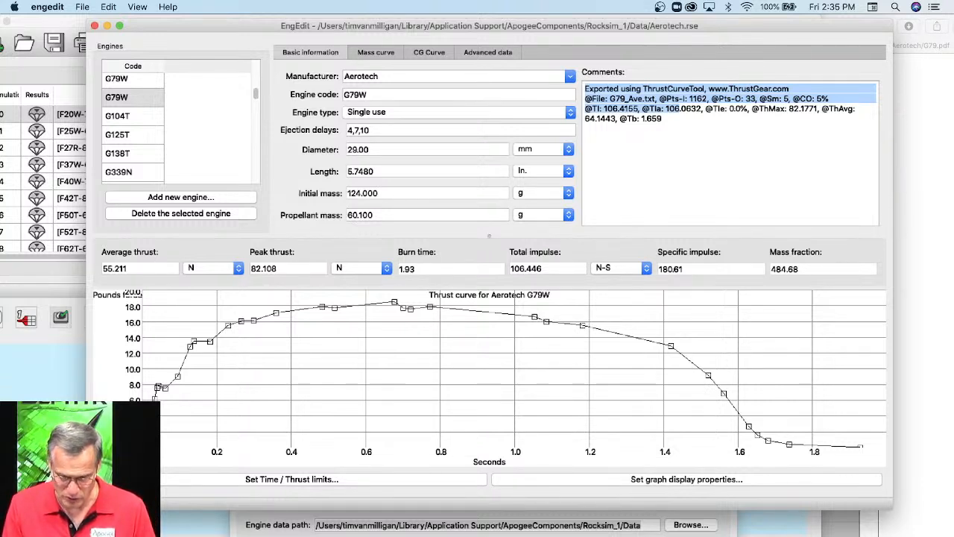
Switch to Safari and view the links on NAR's Certified Motors page.
{"action": "left_click", "coordinate": [904, 533]}
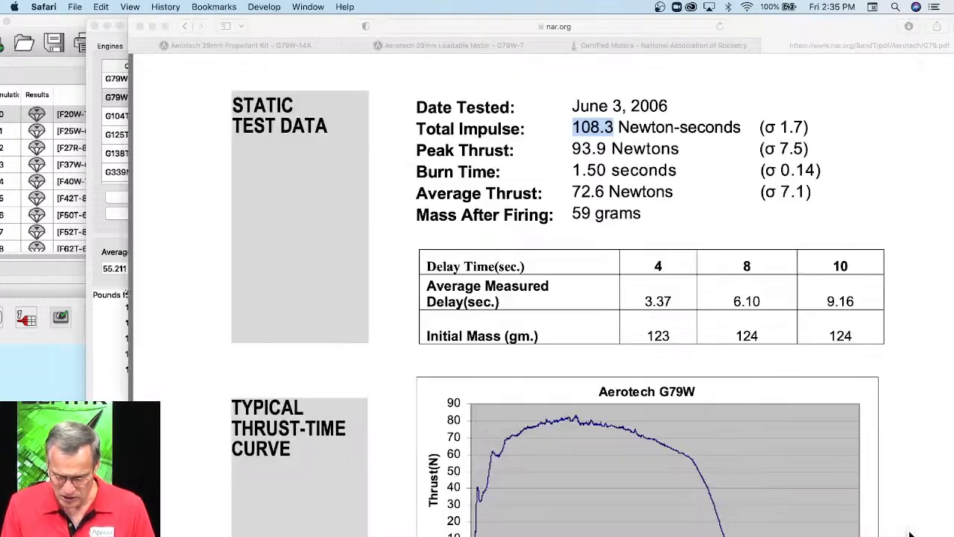
{"action": "left_click", "coordinate": [615, 46]}
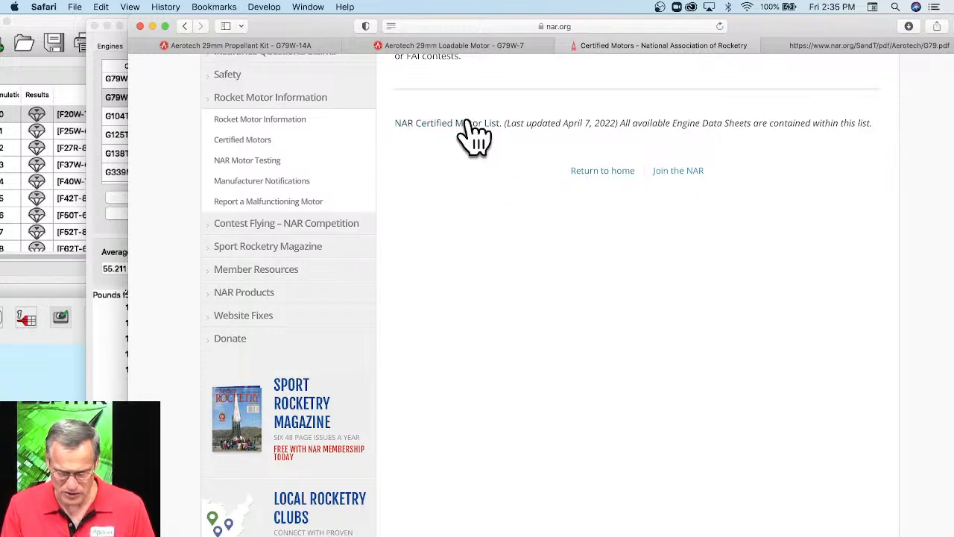
{"action": "scroll", "coordinate": [475, 134], "scroll_direction": "up", "scroll_amount": 3}
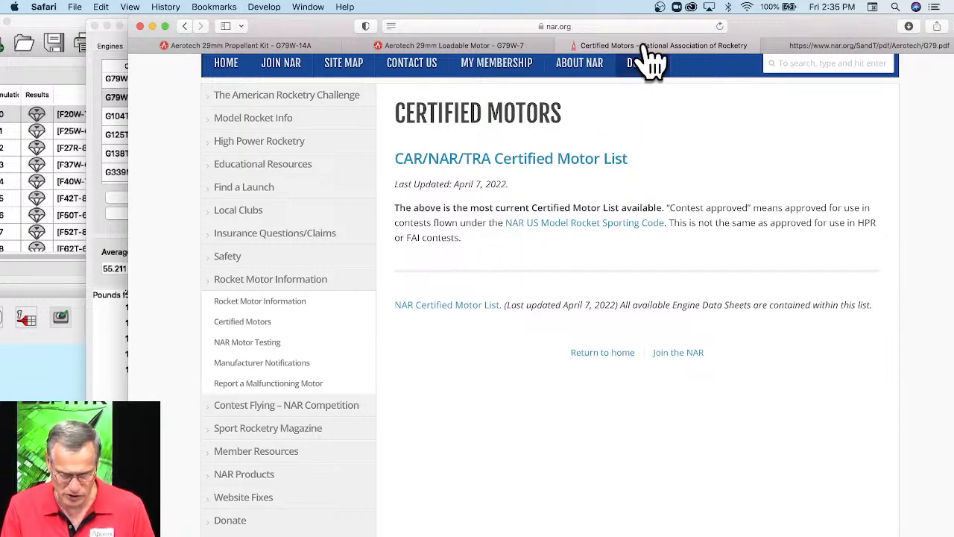
Open the Tripoli Rocketry Association website, tripoli.org, in a new browser tab.
{"action": "left_click", "coordinate": [609, 27]}
{"action": "key", "text": "super+t"}
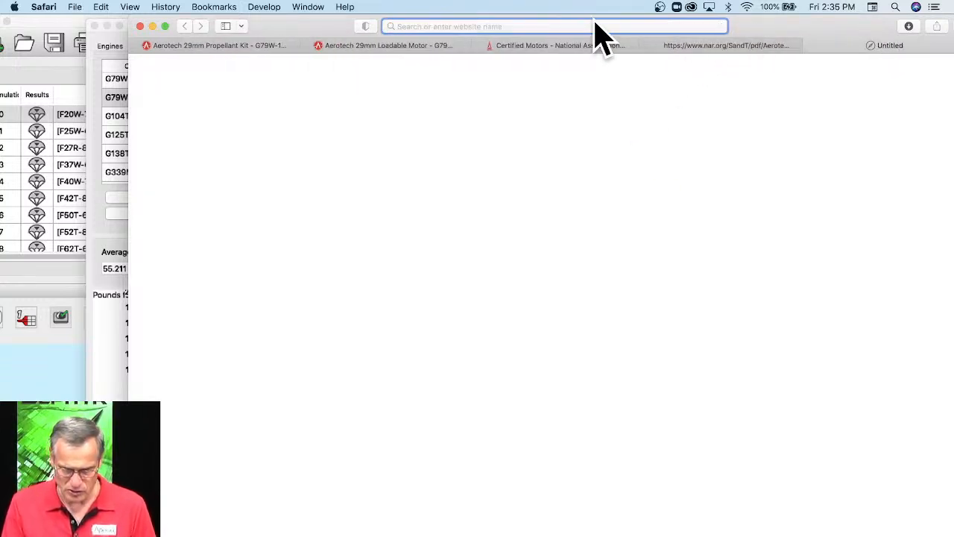
{"action": "type", "text": "tri"}
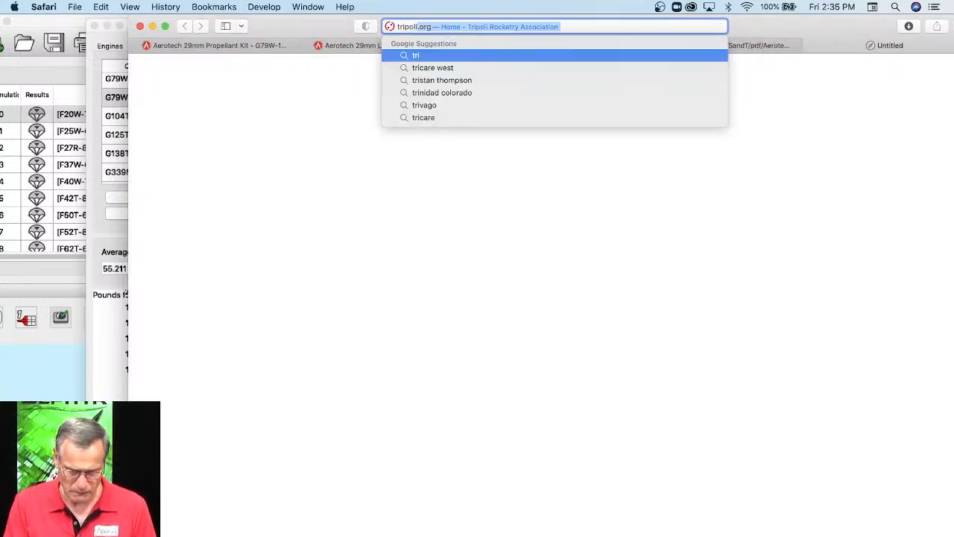
{"action": "key", "text": "Return"}
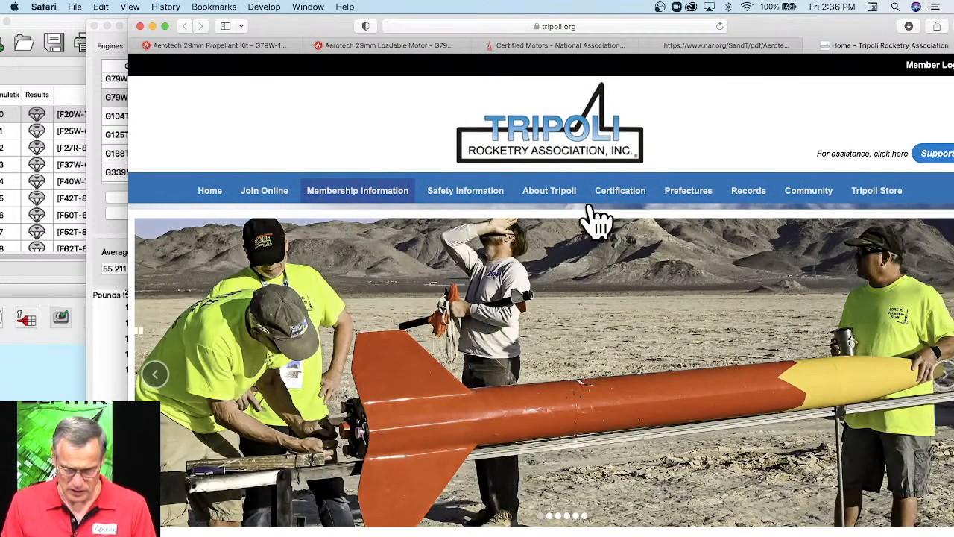
Look through the Tripoli home page and its Community, Prefectures, Certification and About Tripoli categories for certified motor information.
{"action": "mouse_move", "coordinate": [639, 208]}
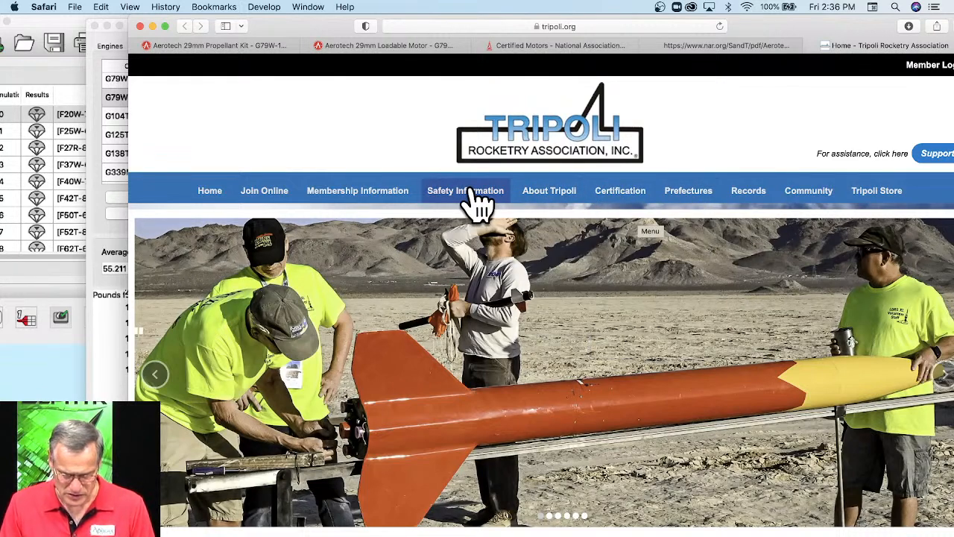
{"action": "scroll", "coordinate": [478, 203], "scroll_direction": "down", "scroll_amount": 10}
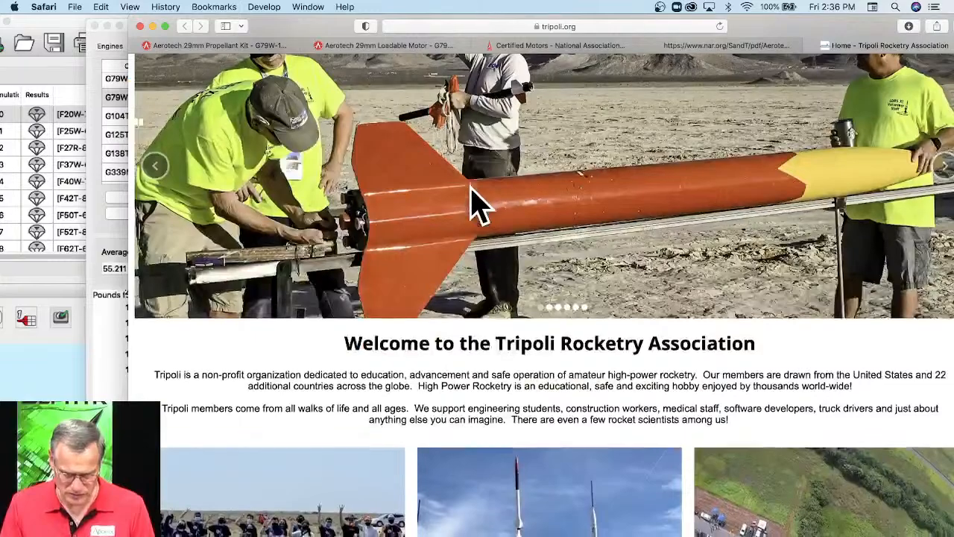
{"action": "scroll", "coordinate": [475, 205], "scroll_direction": "down", "scroll_amount": 5}
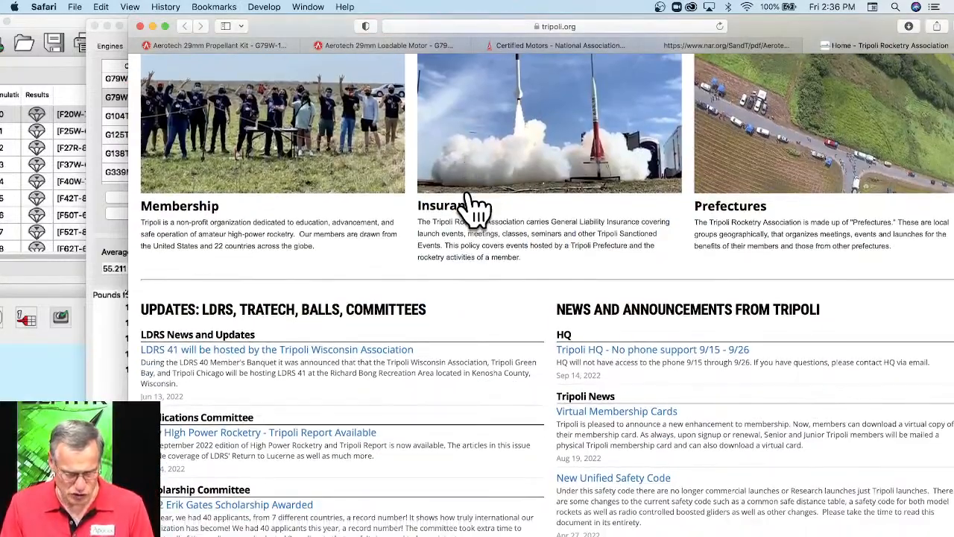
{"action": "scroll", "coordinate": [470, 205], "scroll_direction": "down", "scroll_amount": 10}
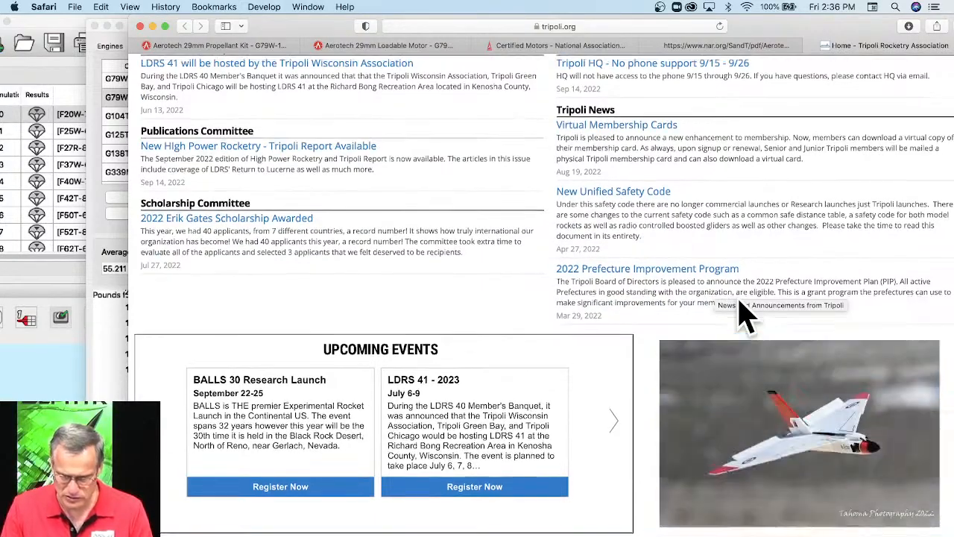
{"action": "scroll", "coordinate": [686, 292], "scroll_direction": "up", "scroll_amount": 8}
{"action": "scroll", "coordinate": [436, 347], "scroll_direction": "up", "scroll_amount": 15}
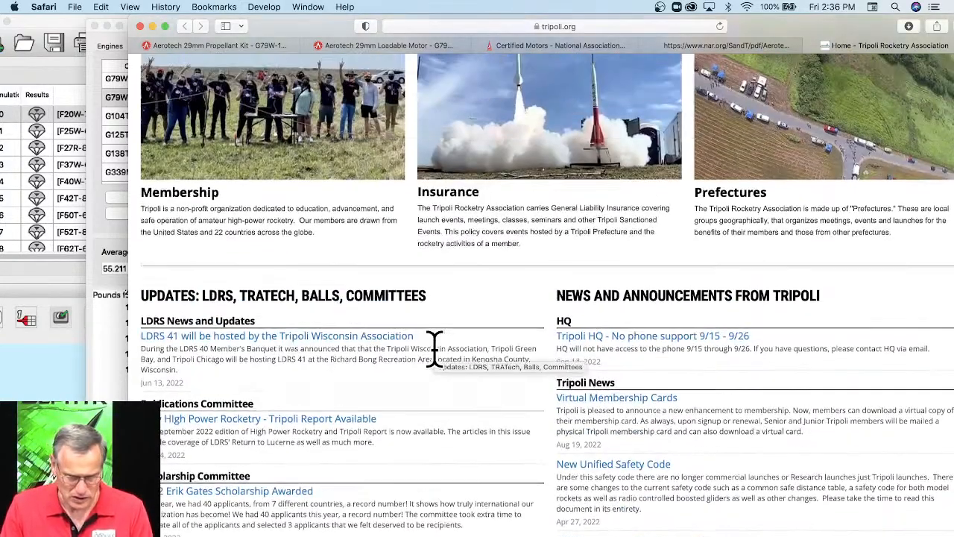
{"action": "scroll", "coordinate": [468, 350], "scroll_direction": "up", "scroll_amount": 3}
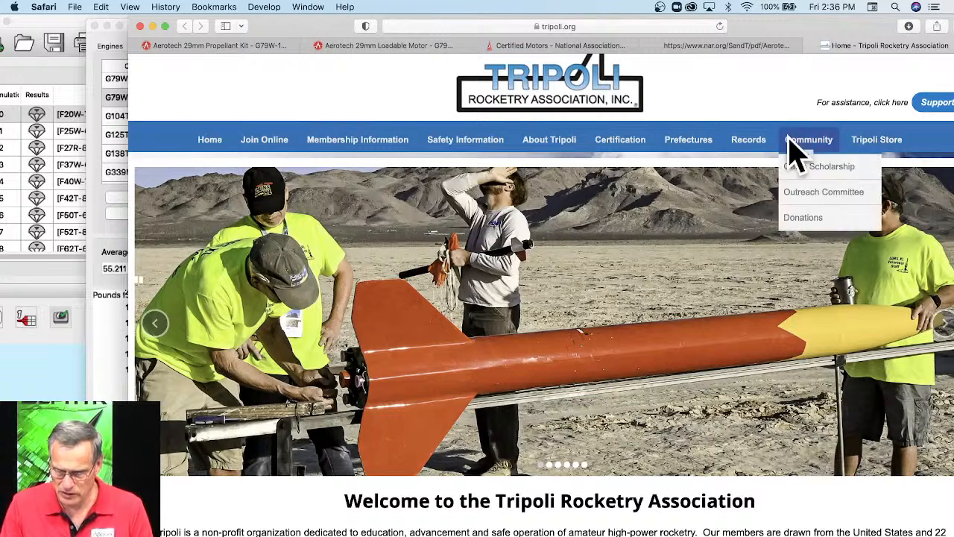
{"action": "mouse_move", "coordinate": [755, 143]}
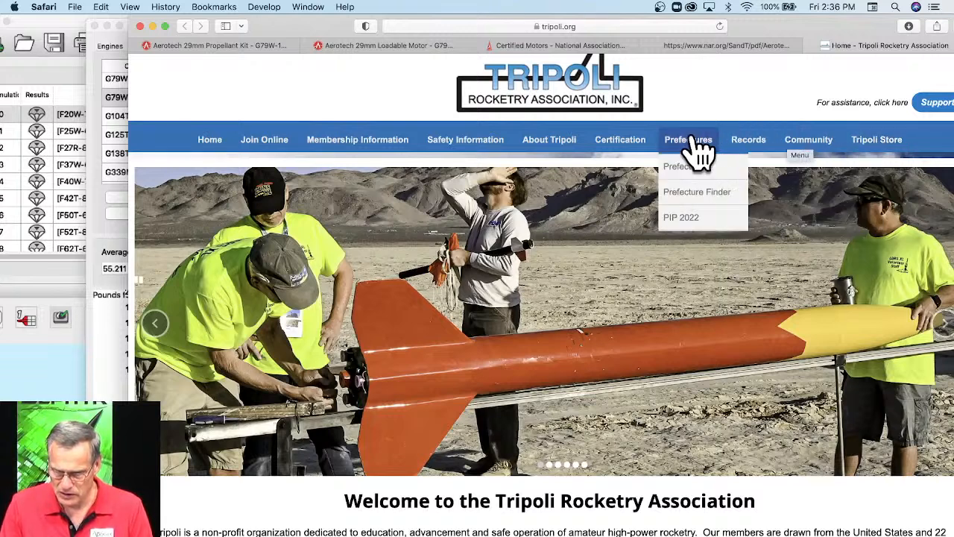
{"action": "mouse_move", "coordinate": [712, 154]}
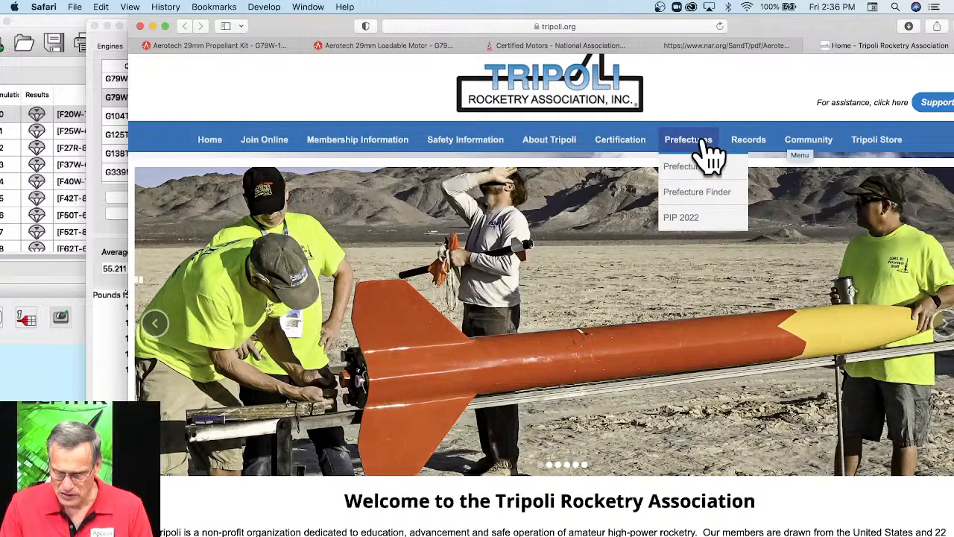
{"action": "mouse_move", "coordinate": [632, 153]}
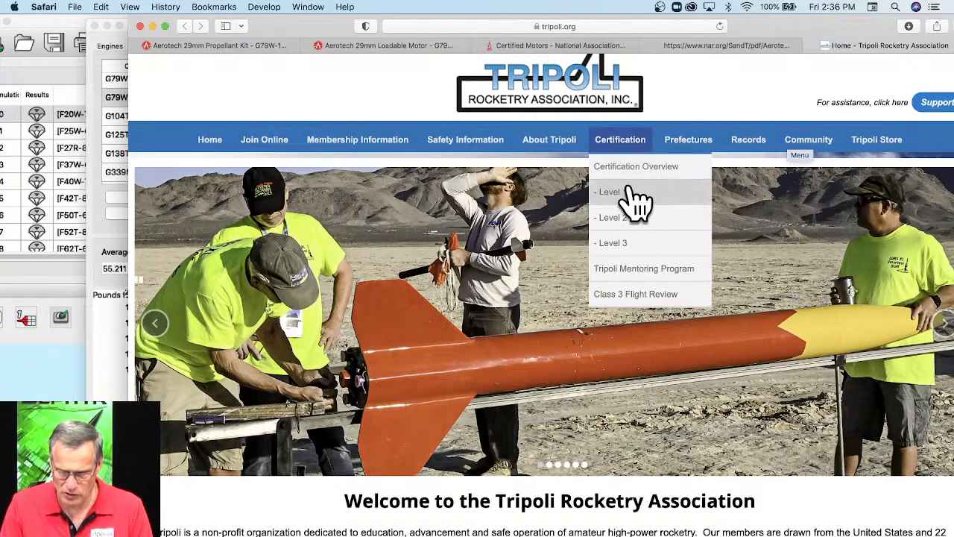
{"action": "mouse_move", "coordinate": [566, 154]}
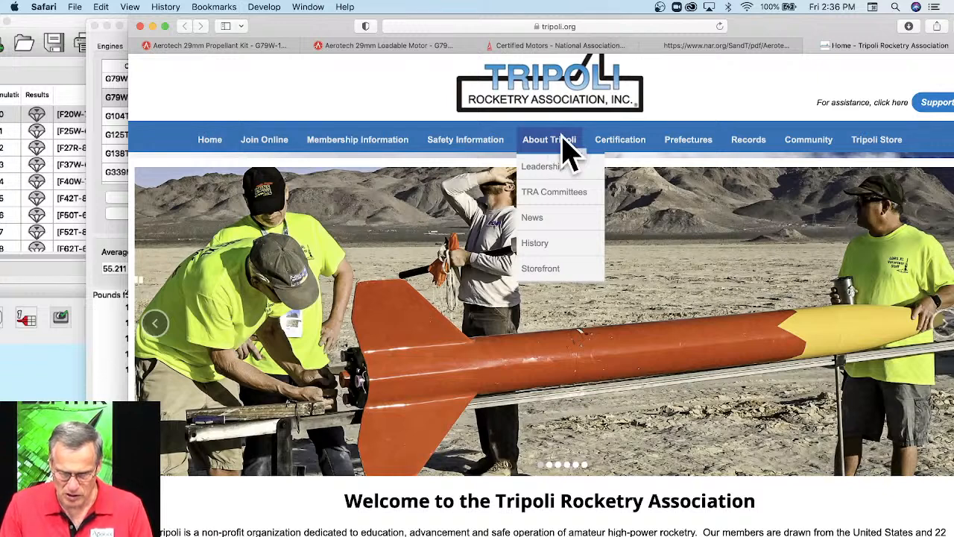
Open Tripoli's Safety Information page and locate the NAR-TRA Combined Motor List under Additional Information.
{"action": "left_click", "coordinate": [498, 143]}
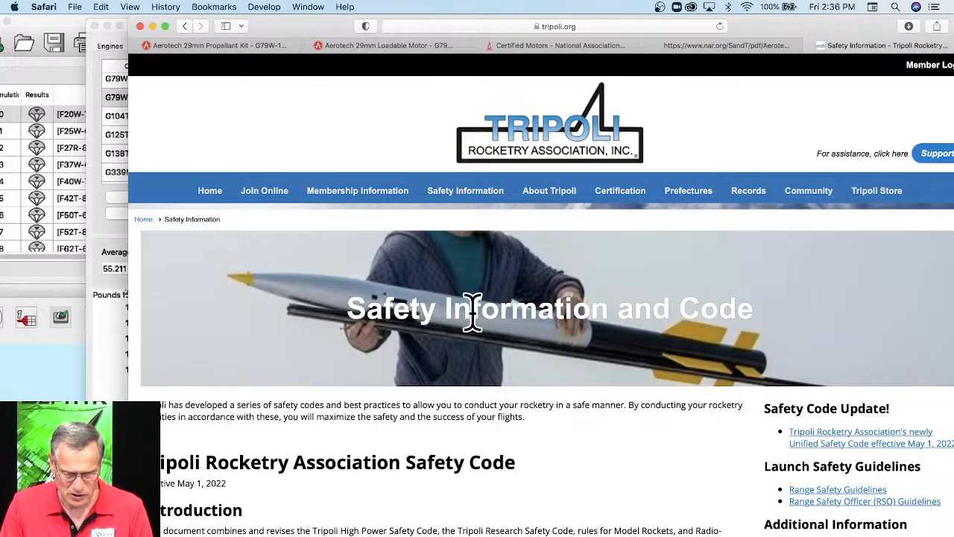
{"action": "scroll", "coordinate": [574, 317], "scroll_direction": "down", "scroll_amount": 1}
{"action": "scroll", "coordinate": [671, 328], "scroll_direction": "down", "scroll_amount": 5}
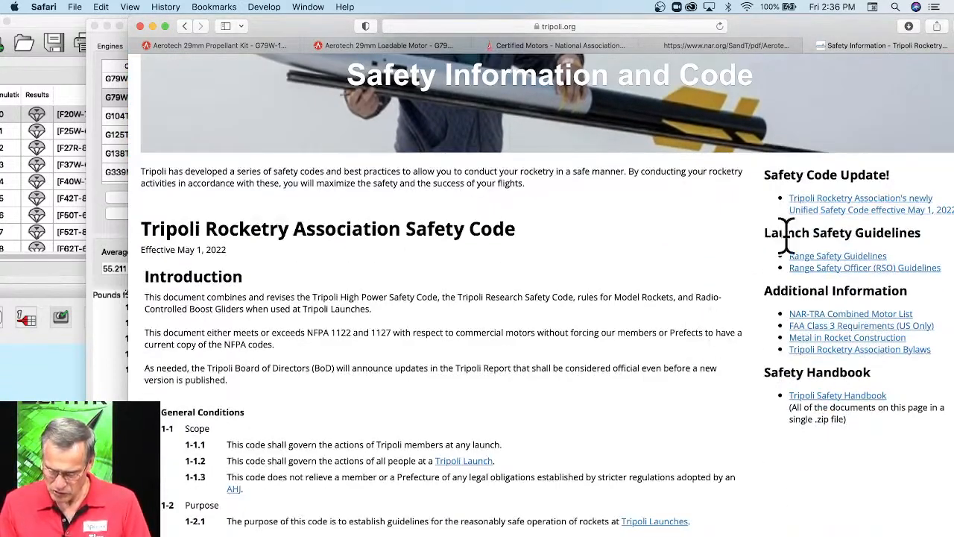
{"action": "scroll", "coordinate": [791, 243], "scroll_direction": "down", "scroll_amount": 2}
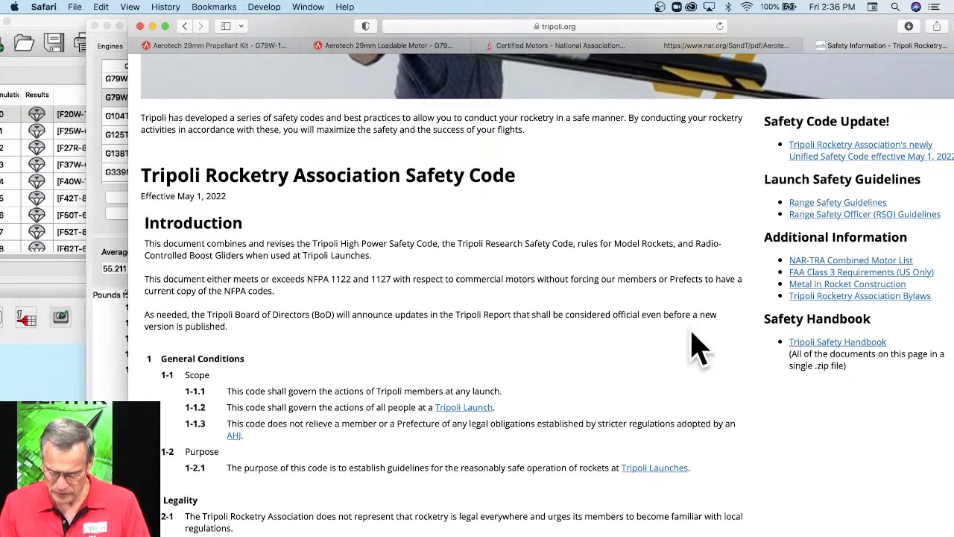
Leave Tripoli's Safety Information page and open the AeroTech/Quest website, aerotech-rocketry.com.
{"action": "scroll", "coordinate": [692, 342], "scroll_direction": "down", "scroll_amount": 3}
{"action": "scroll", "coordinate": [686, 341], "scroll_direction": "down", "scroll_amount": 3}
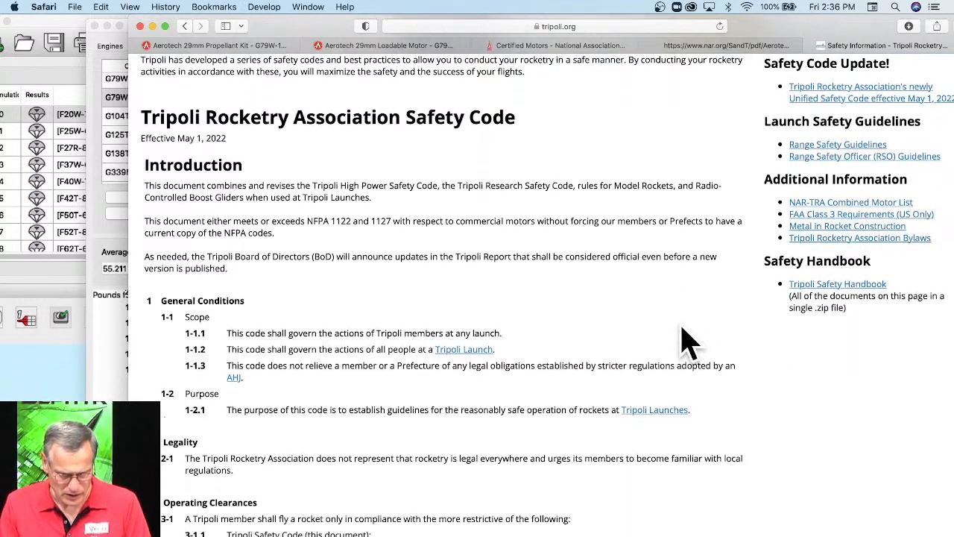
{"action": "scroll", "coordinate": [686, 341], "scroll_direction": "up", "scroll_amount": 15}
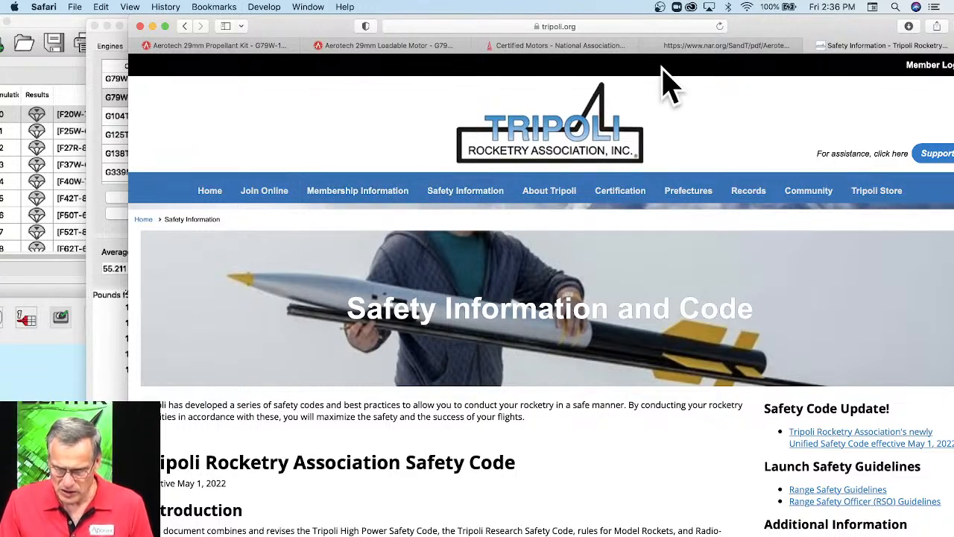
{"action": "left_click", "coordinate": [633, 29]}
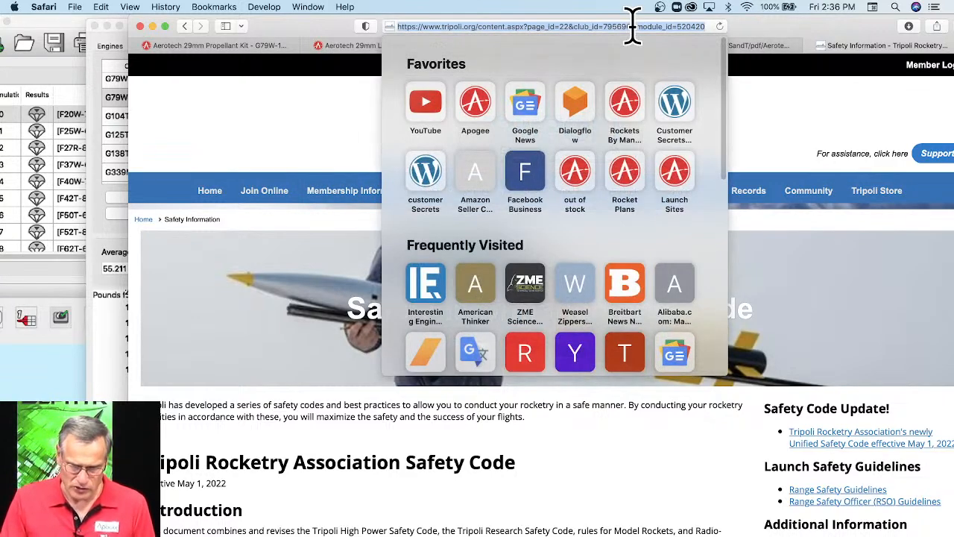
{"action": "type", "text": "aeroc"}
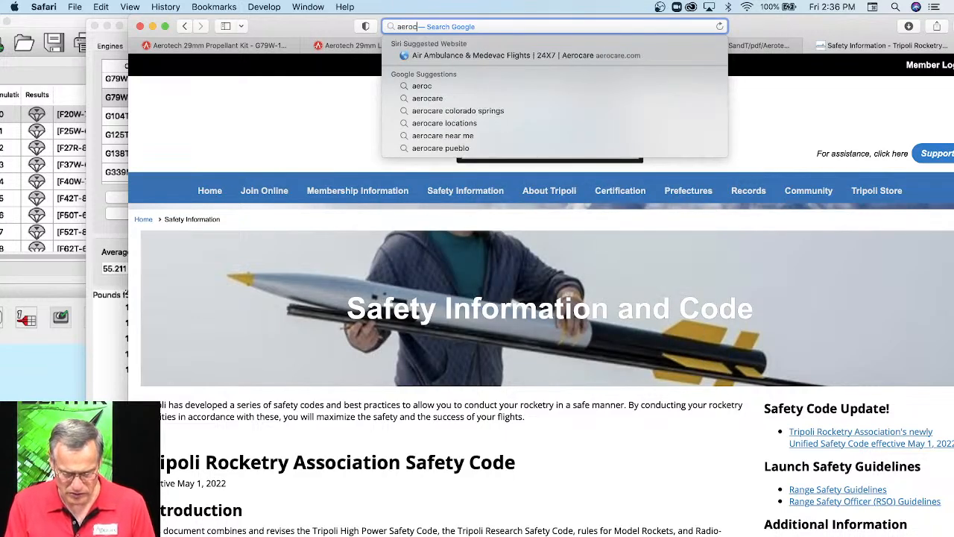
{"action": "key", "text": "BackSpace"}
{"action": "type", "text": "tch"}
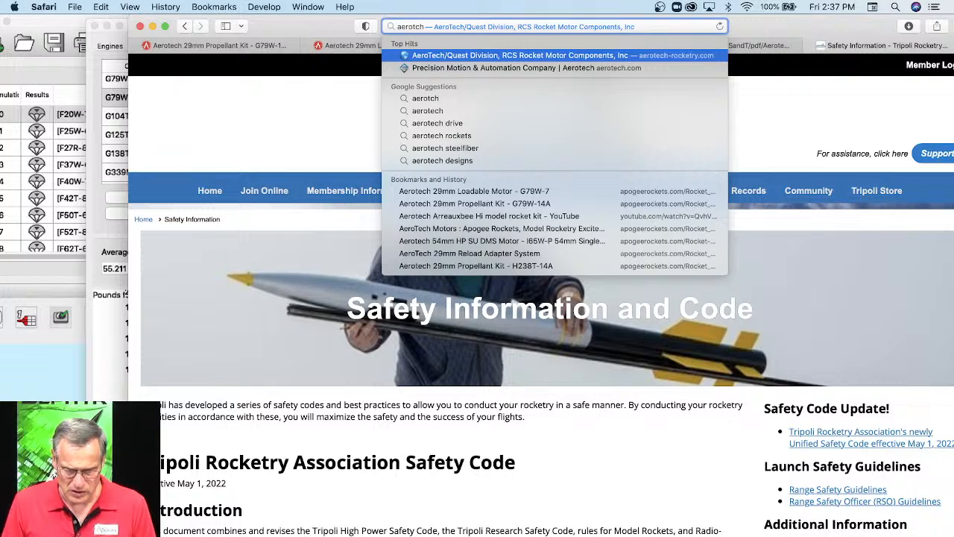
{"action": "left_click", "coordinate": [632, 55]}
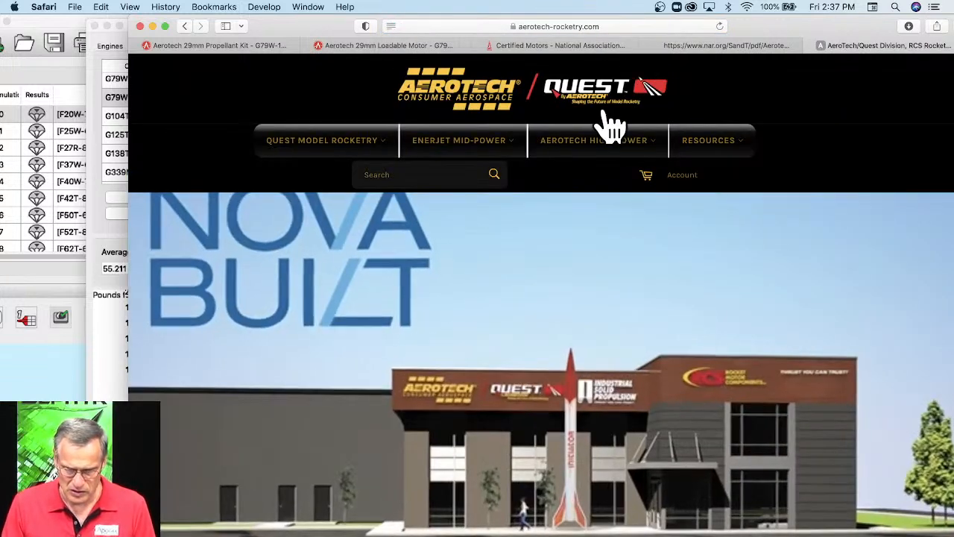
Open the AeroTech Resources page and follow its link to the technical documents on rocketmotorparts.com.
{"action": "left_click", "coordinate": [711, 141]}
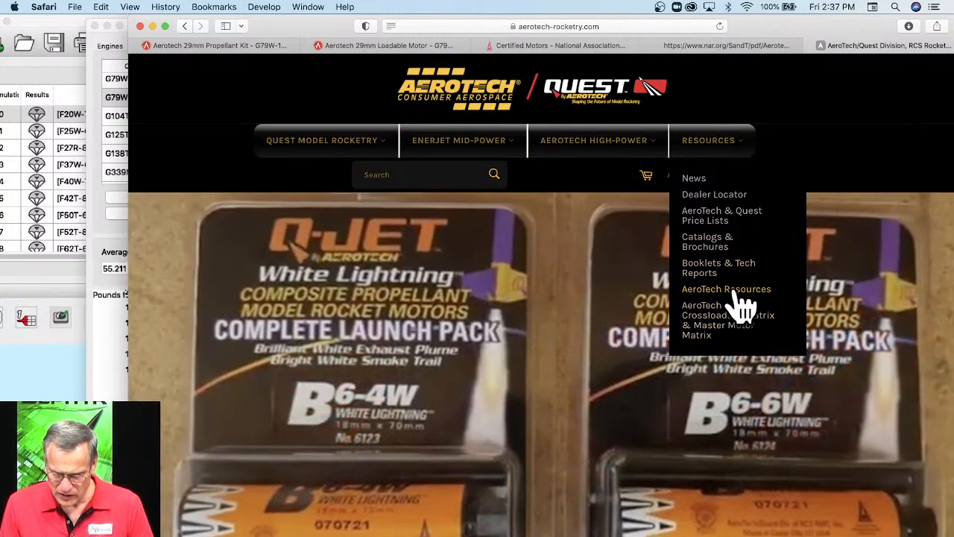
{"action": "left_click", "coordinate": [738, 291]}
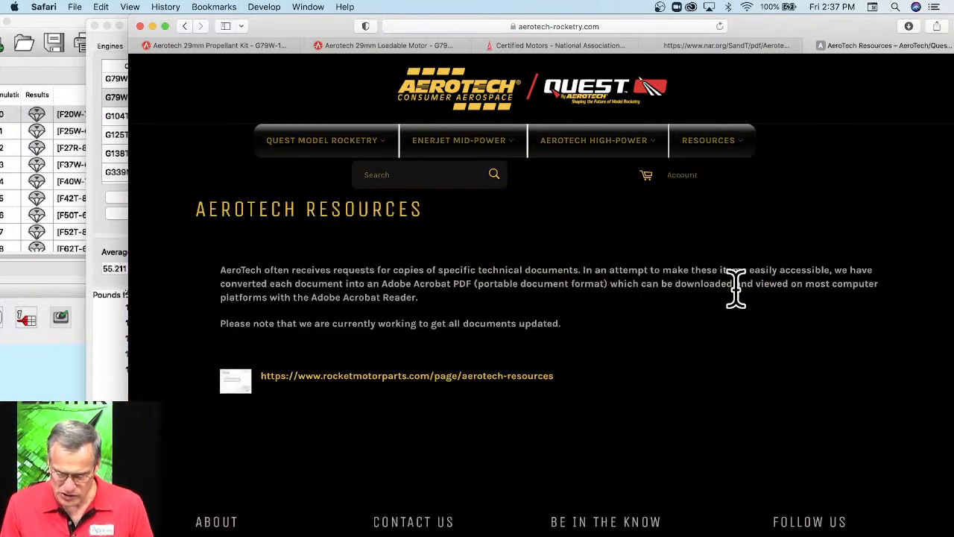
{"action": "scroll", "coordinate": [529, 301], "scroll_direction": "down", "scroll_amount": 1}
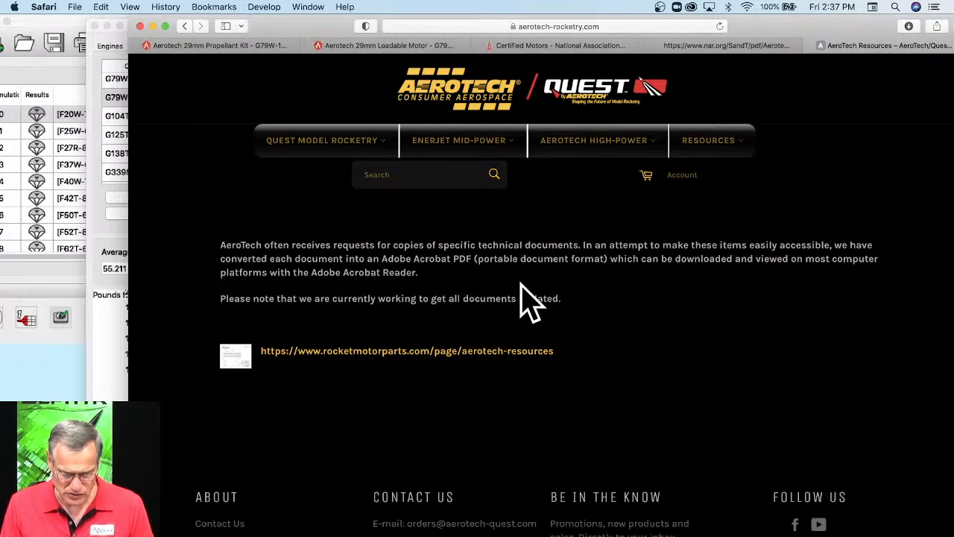
{"action": "scroll", "coordinate": [634, 298], "scroll_direction": "down", "scroll_amount": 5}
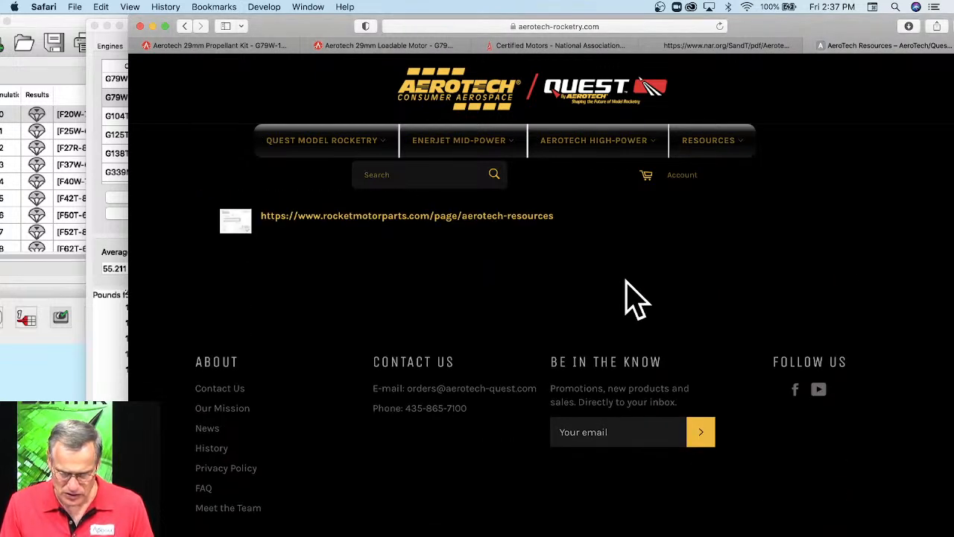
{"action": "left_click", "coordinate": [432, 217]}
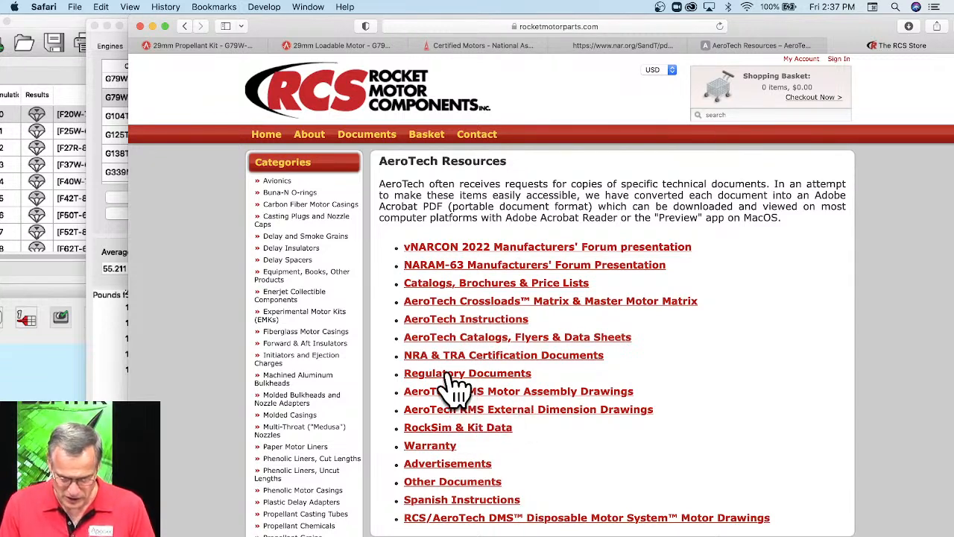
Open the NRA & TRA Certification Documents page and look through its single-use motor lists, highlighting the 29mm High Power Single-Use heading.
{"action": "left_click", "coordinate": [553, 357]}
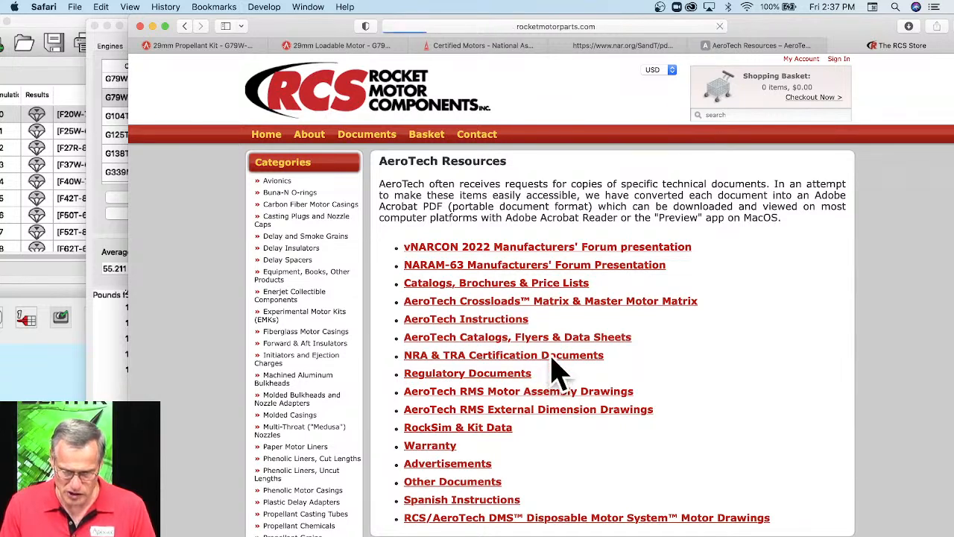
{"action": "scroll", "coordinate": [574, 289], "scroll_direction": "down", "scroll_amount": 1}
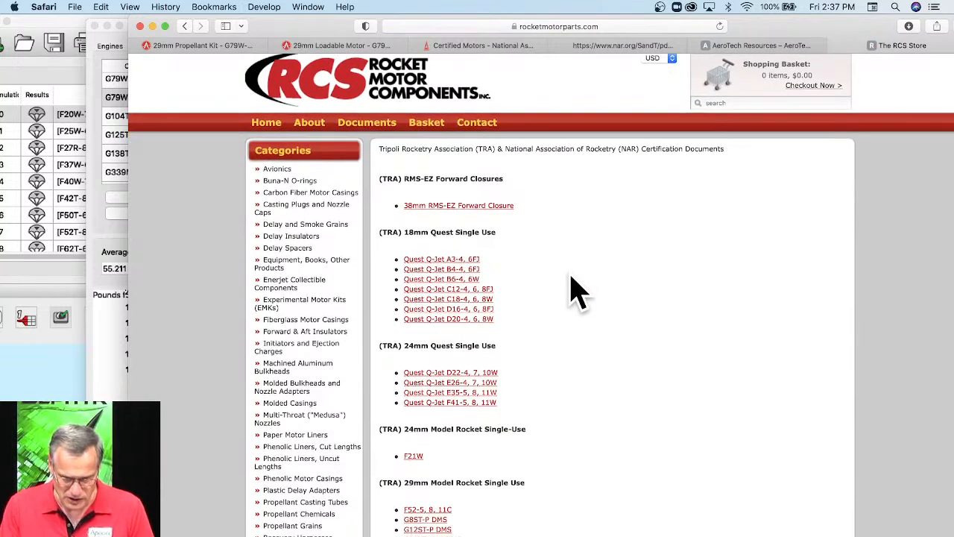
{"action": "scroll", "coordinate": [574, 289], "scroll_direction": "down", "scroll_amount": 5}
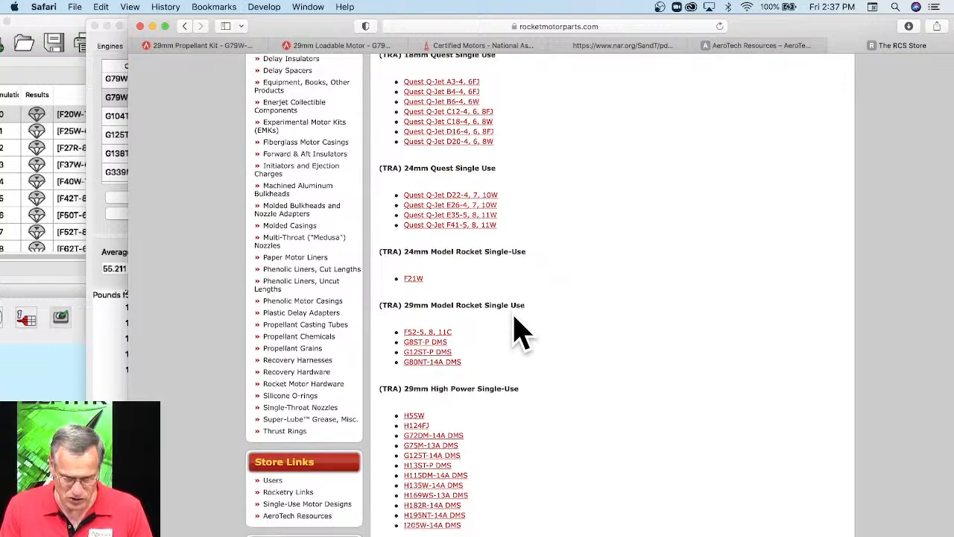
{"action": "scroll", "coordinate": [519, 332], "scroll_direction": "down", "scroll_amount": 1}
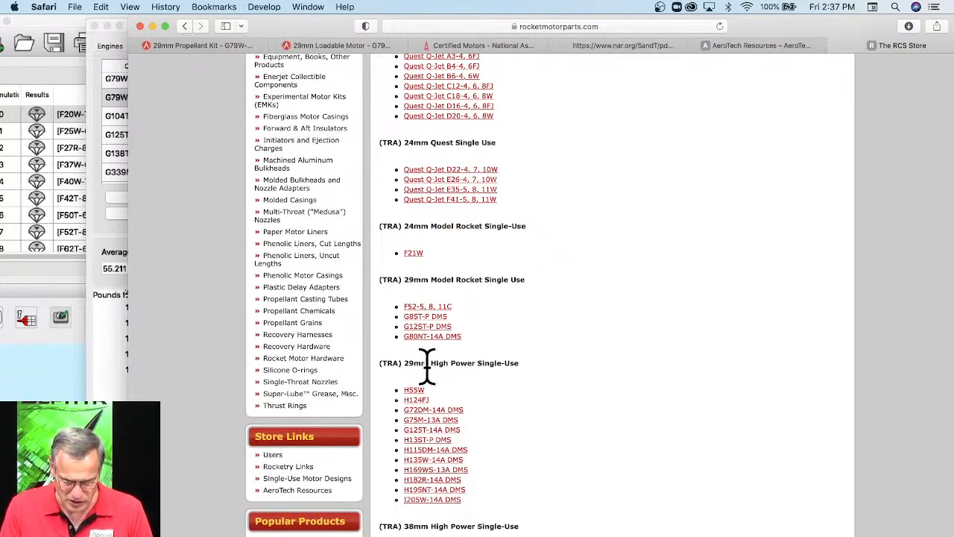
{"action": "left_click_drag", "start_coordinate": [402, 363], "coordinate": [521, 362]}
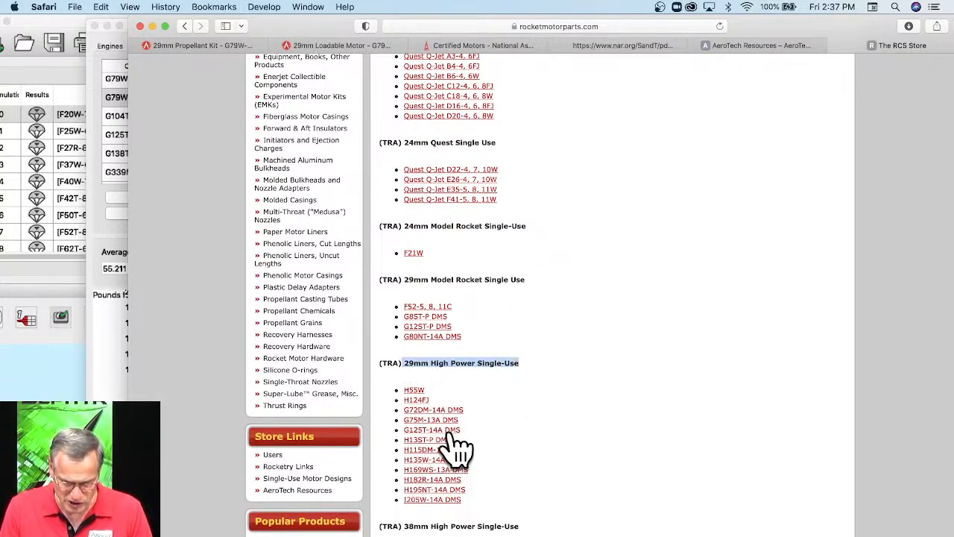
Find the (TRA) RMS-29/120 motor list and open the G79W certification document.
{"action": "scroll", "coordinate": [580, 448], "scroll_direction": "down", "scroll_amount": 2}
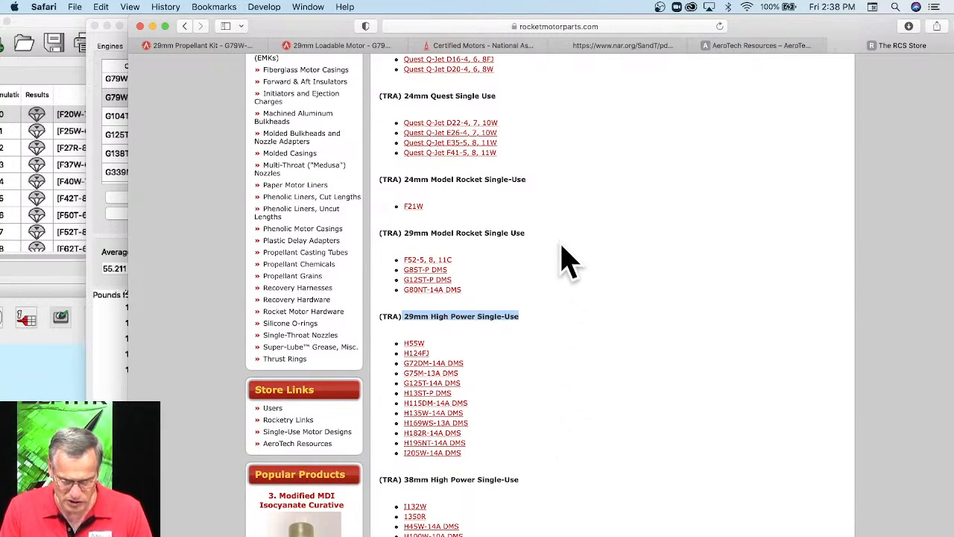
{"action": "scroll", "coordinate": [573, 224], "scroll_direction": "down", "scroll_amount": 1}
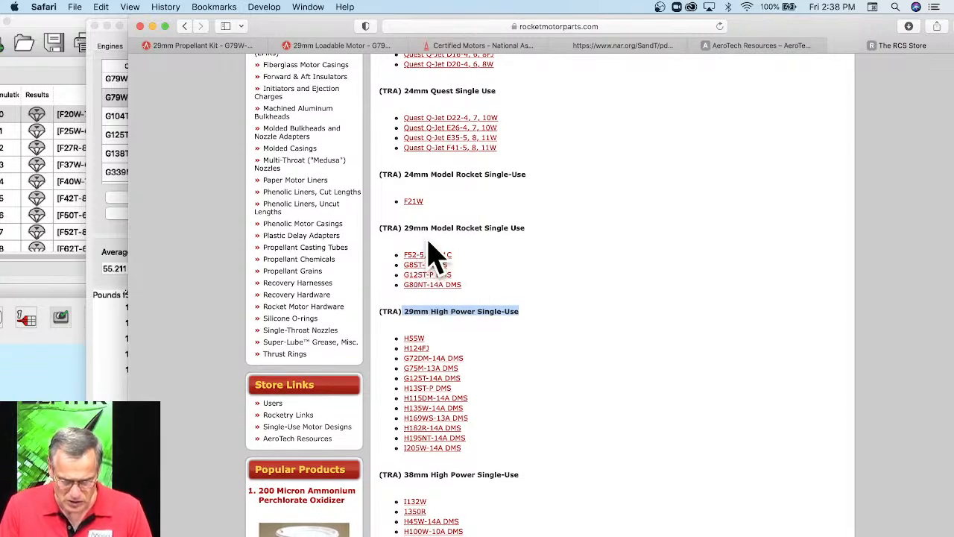
{"action": "scroll", "coordinate": [597, 269], "scroll_direction": "down", "scroll_amount": 1}
{"action": "scroll", "coordinate": [632, 282], "scroll_direction": "down", "scroll_amount": 15}
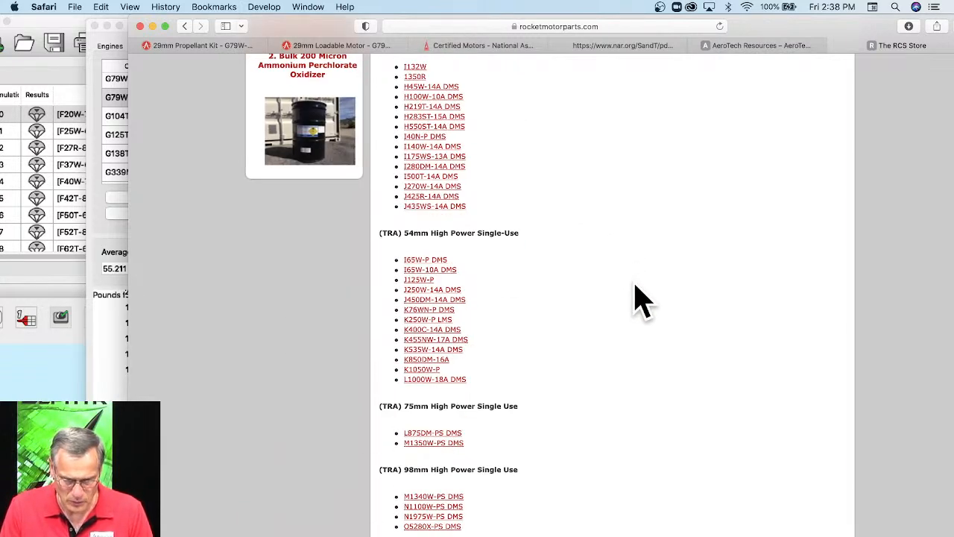
{"action": "scroll", "coordinate": [496, 298], "scroll_direction": "down", "scroll_amount": 10}
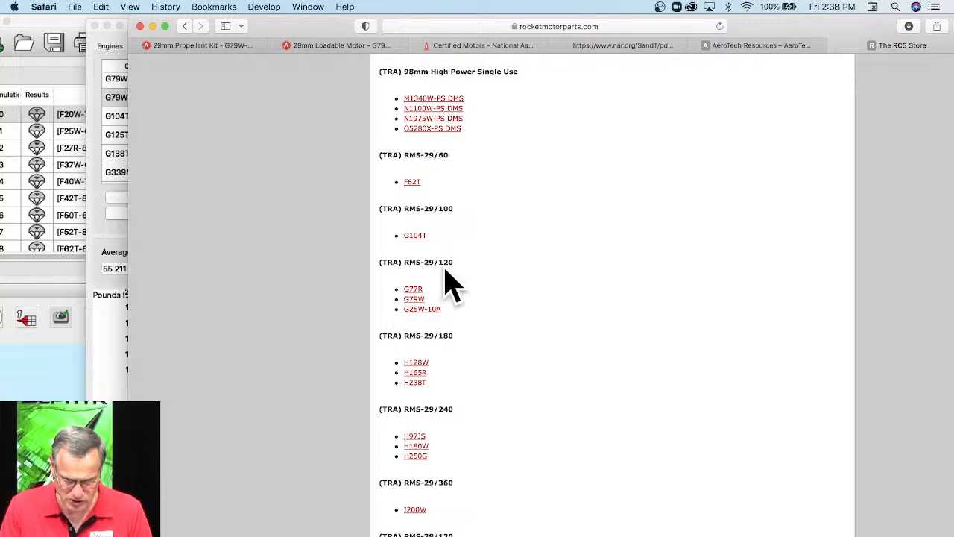
{"action": "left_click", "coordinate": [412, 300]}
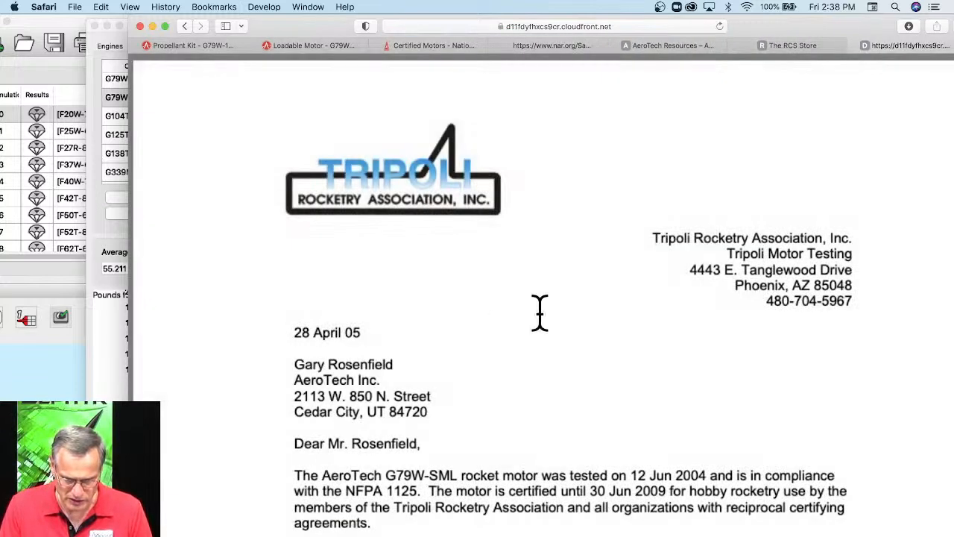
Examine the motor data table and thrust graph in the G79W certification letter, highlighting the total impulse value.
{"action": "scroll", "coordinate": [539, 312], "scroll_direction": "down", "scroll_amount": 10}
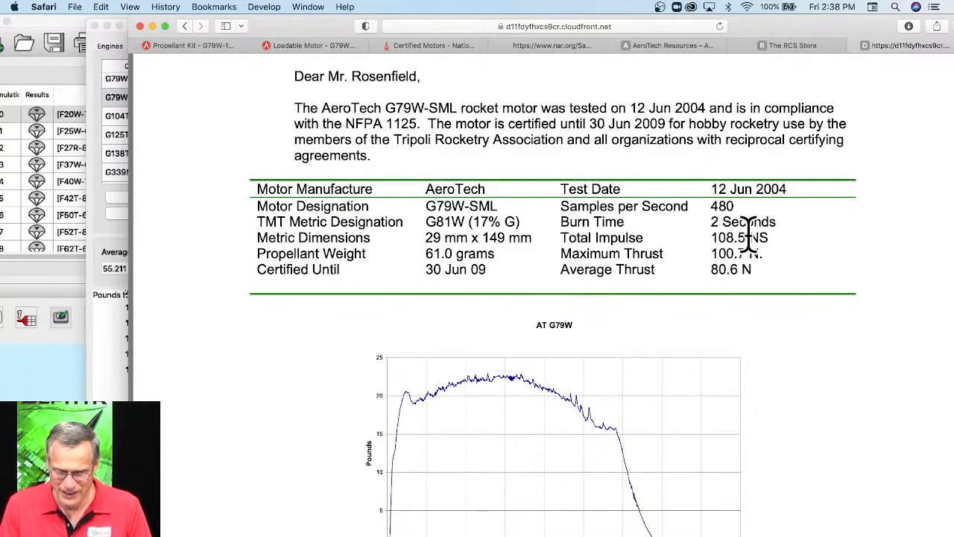
{"action": "left_click_drag", "start_coordinate": [747, 237], "coordinate": [713, 237]}
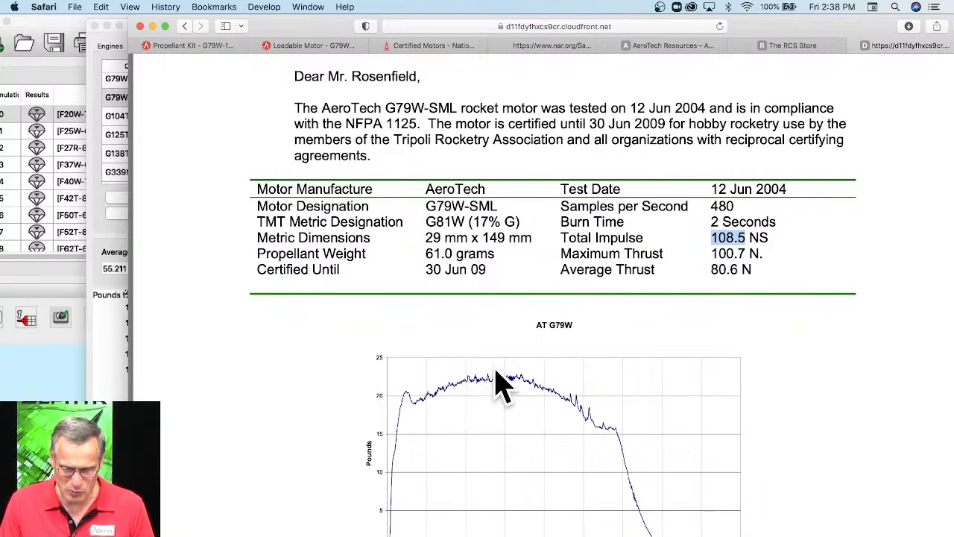
{"action": "scroll", "coordinate": [611, 336], "scroll_direction": "down", "scroll_amount": 1}
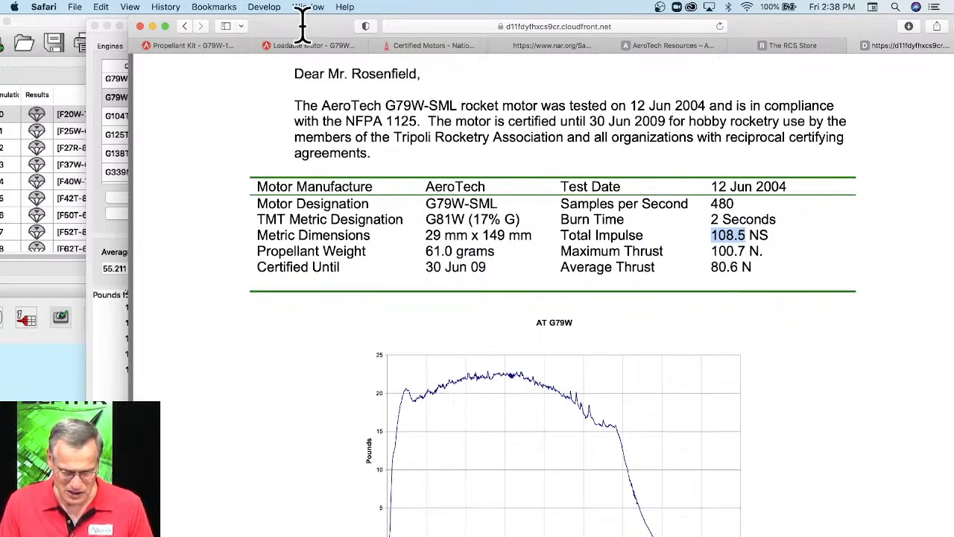
{"action": "left_click_drag", "start_coordinate": [303, 28], "coordinate": [469, 30]}
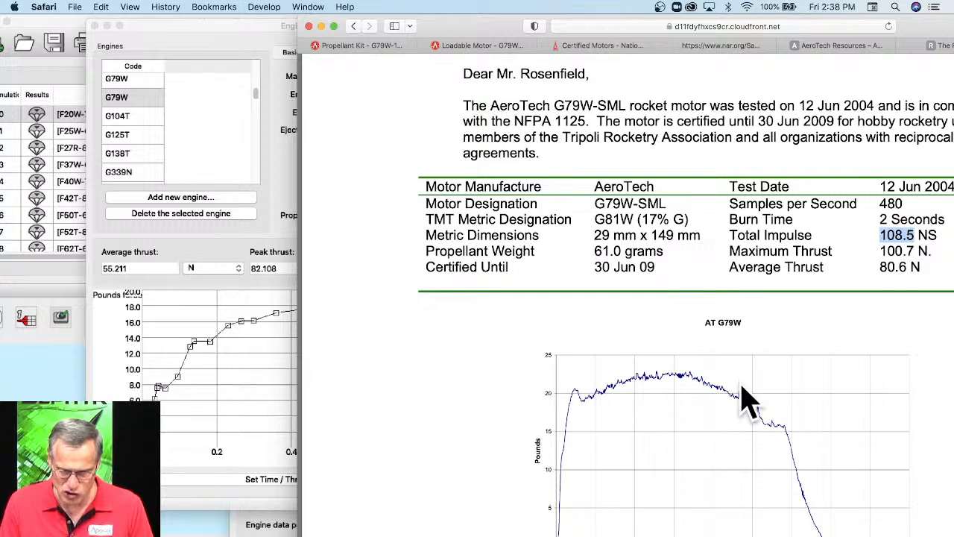
{"action": "scroll", "coordinate": [604, 386], "scroll_direction": "down", "scroll_amount": 5}
{"action": "scroll", "coordinate": [448, 356], "scroll_direction": "up", "scroll_amount": 4}
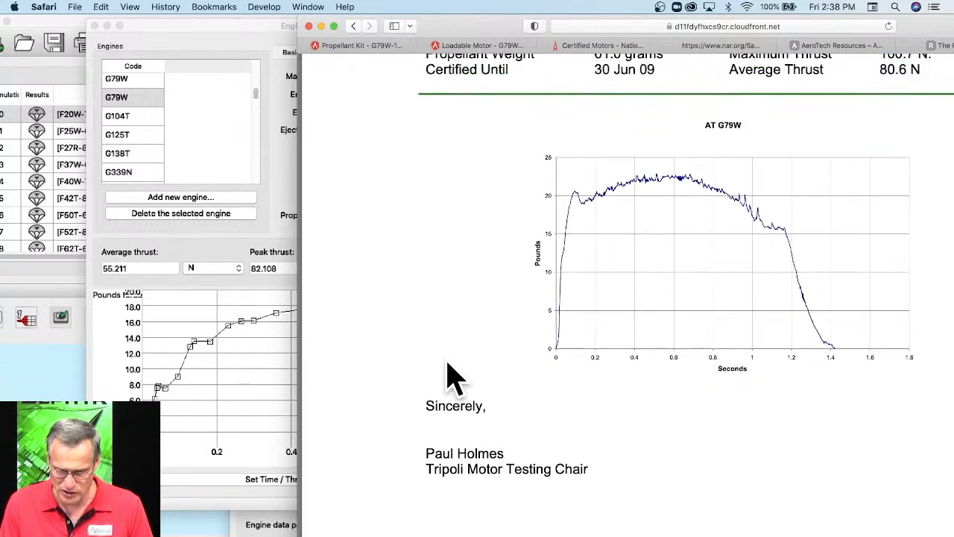
Switch between EngEdit and the certification letter to compare the G79W thrust curves, and review the engine's comments in EngEdit.
{"action": "left_click", "coordinate": [195, 324]}
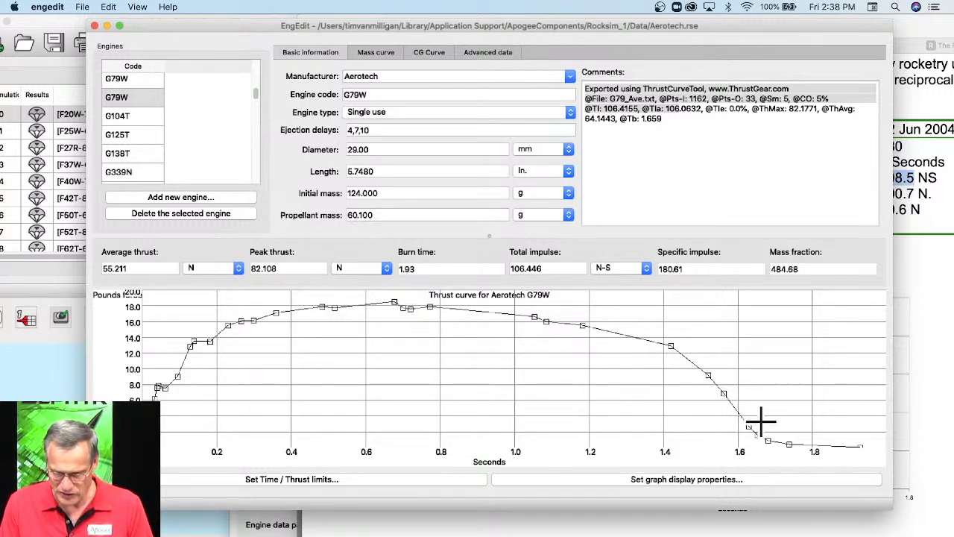
{"action": "left_click_drag", "start_coordinate": [678, 32], "coordinate": [603, 25]}
{"action": "left_click", "coordinate": [941, 34]}
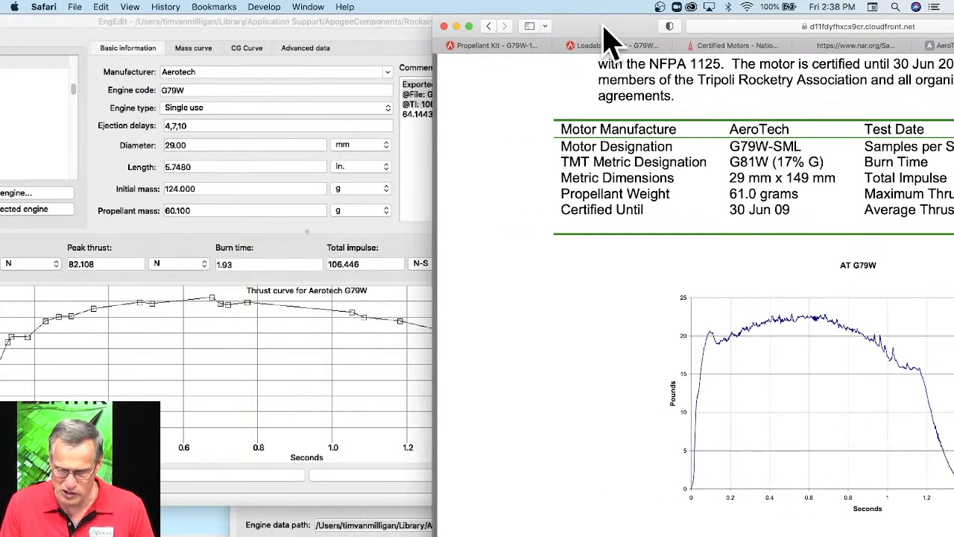
{"action": "left_click_drag", "start_coordinate": [382, 24], "coordinate": [350, 39]}
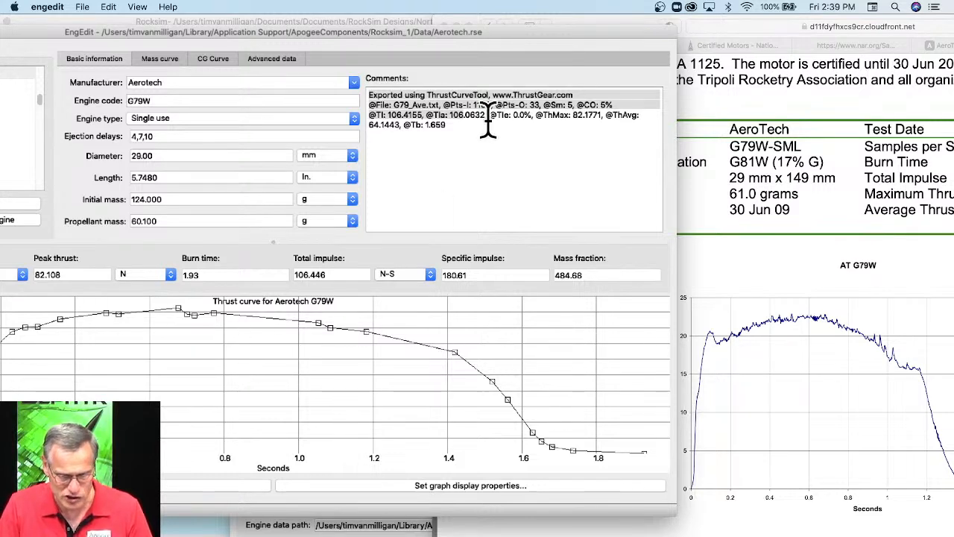
{"action": "left_click_drag", "start_coordinate": [439, 32], "coordinate": [602, 33]}
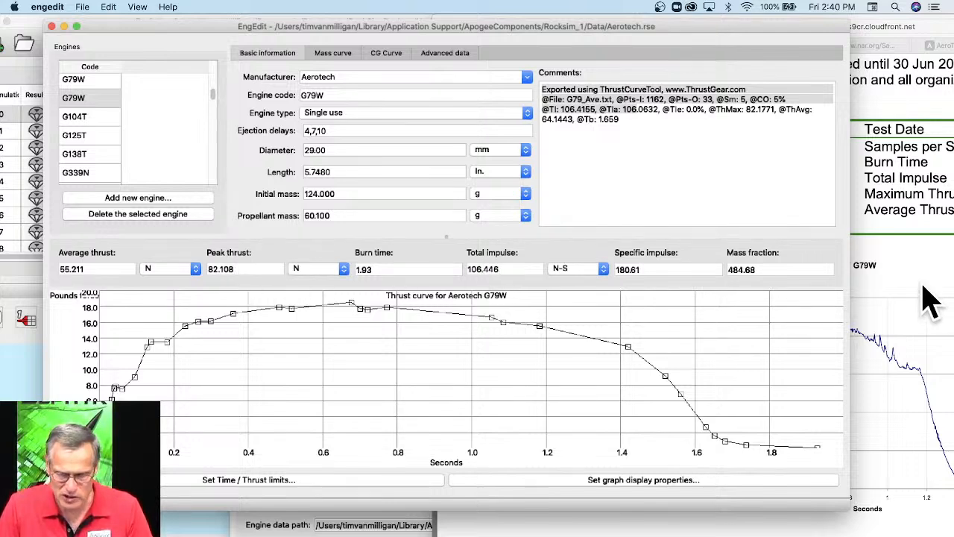
Highlight the Maximum Thrust value in the certification letter and compare it with the G79W peak thrust and curve in EngEdit.
{"action": "left_click", "coordinate": [869, 239]}
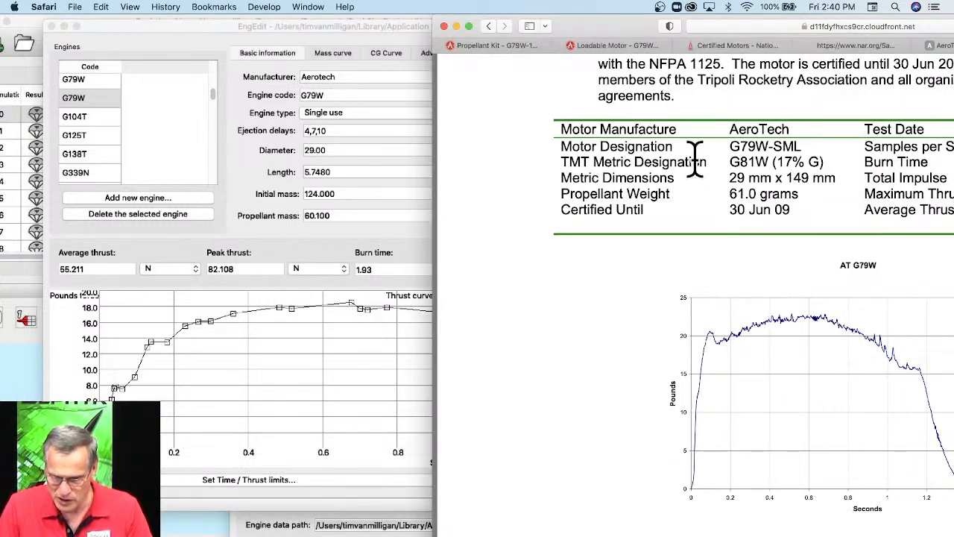
{"action": "left_click_drag", "start_coordinate": [616, 28], "coordinate": [446, 27]}
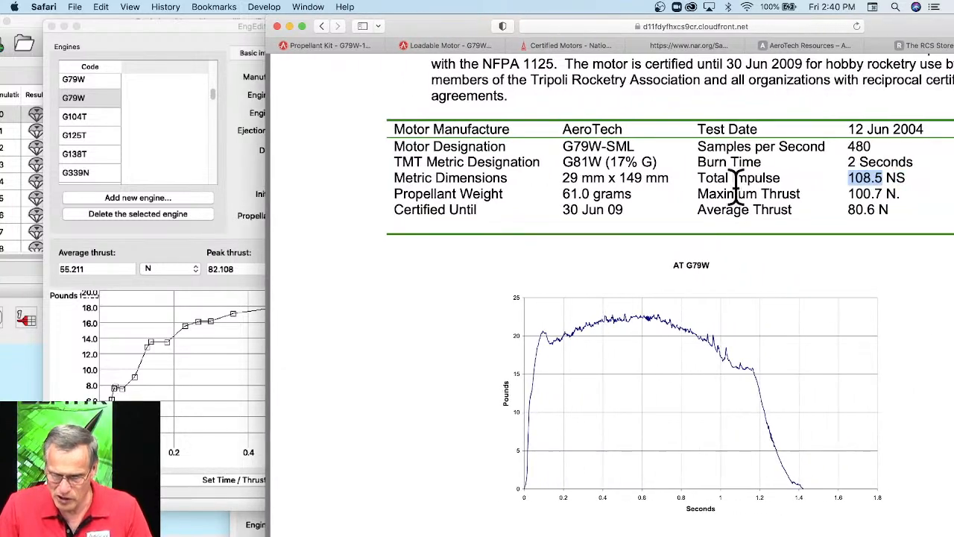
{"action": "left_click_drag", "start_coordinate": [849, 194], "coordinate": [898, 194]}
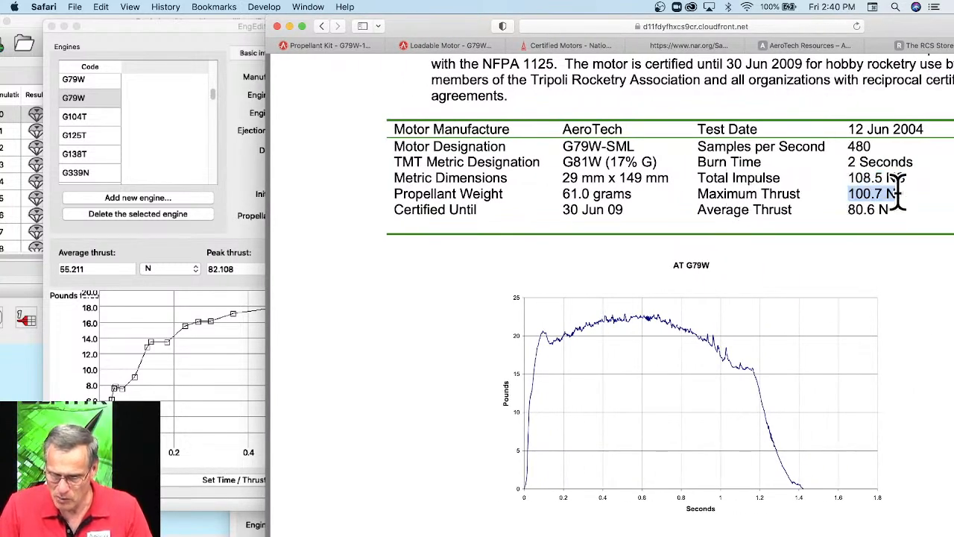
{"action": "left_click", "coordinate": [234, 207]}
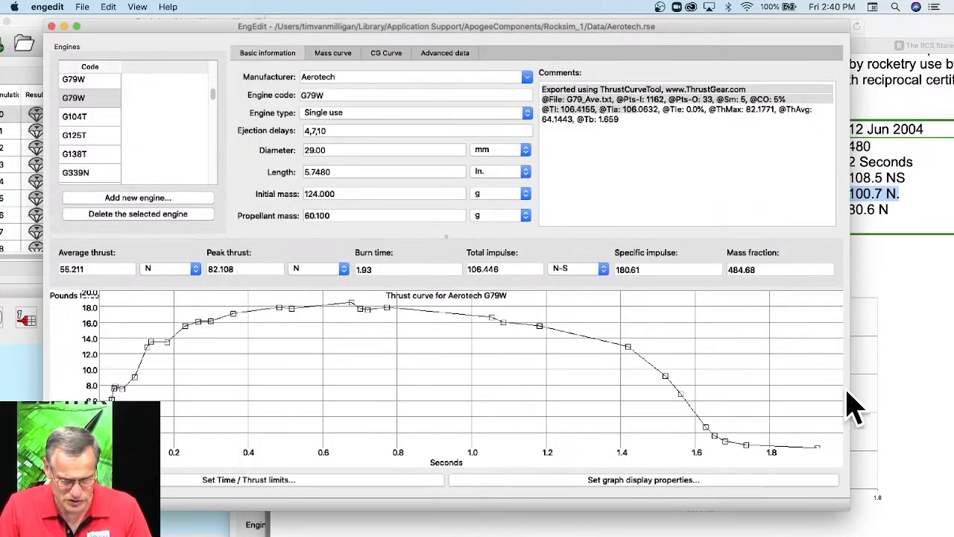
{"action": "left_click", "coordinate": [895, 372]}
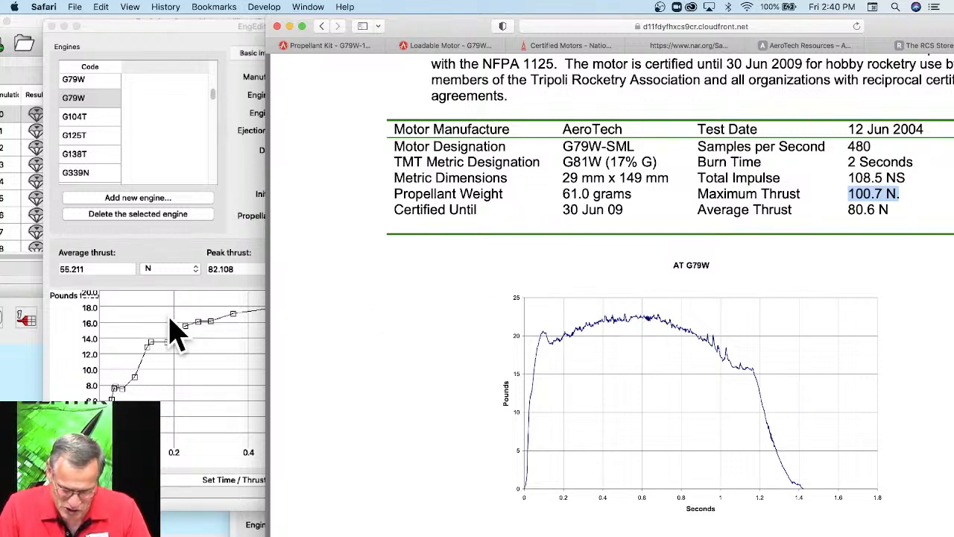
Return to EngEdit and nudge the highest point of the G79W thrust curve, near 0.68 s, to about 82.3 N.
{"action": "left_click", "coordinate": [98, 313]}
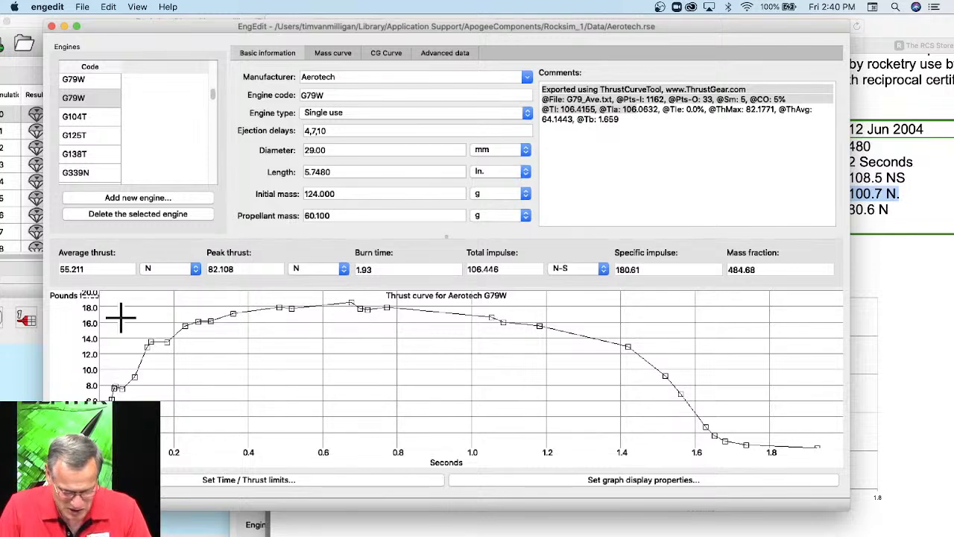
{"action": "scroll", "coordinate": [151, 313], "scroll_direction": "up", "scroll_amount": 3}
{"action": "scroll", "coordinate": [155, 316], "scroll_direction": "down", "scroll_amount": 5}
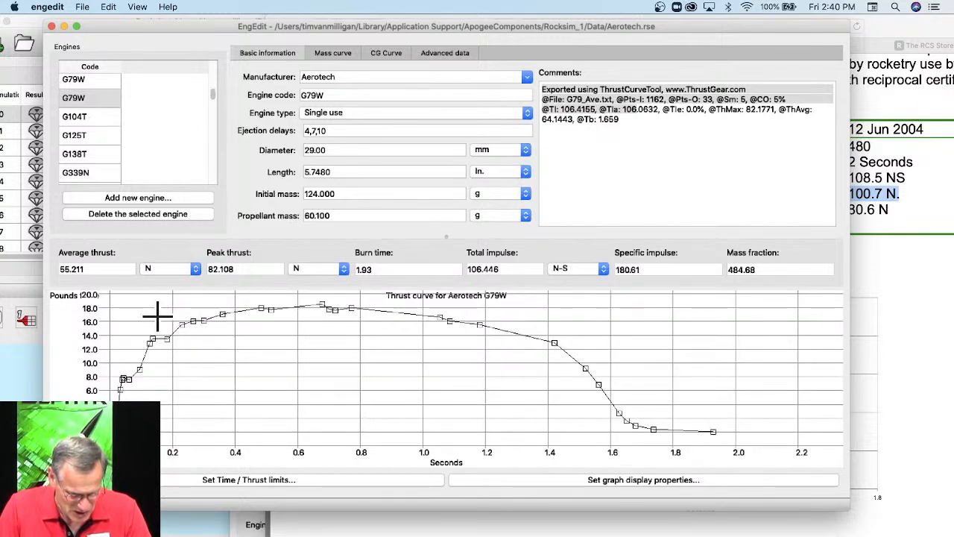
{"action": "scroll", "coordinate": [191, 309], "scroll_direction": "down", "scroll_amount": 1}
{"action": "scroll", "coordinate": [132, 308], "scroll_direction": "down", "scroll_amount": 5}
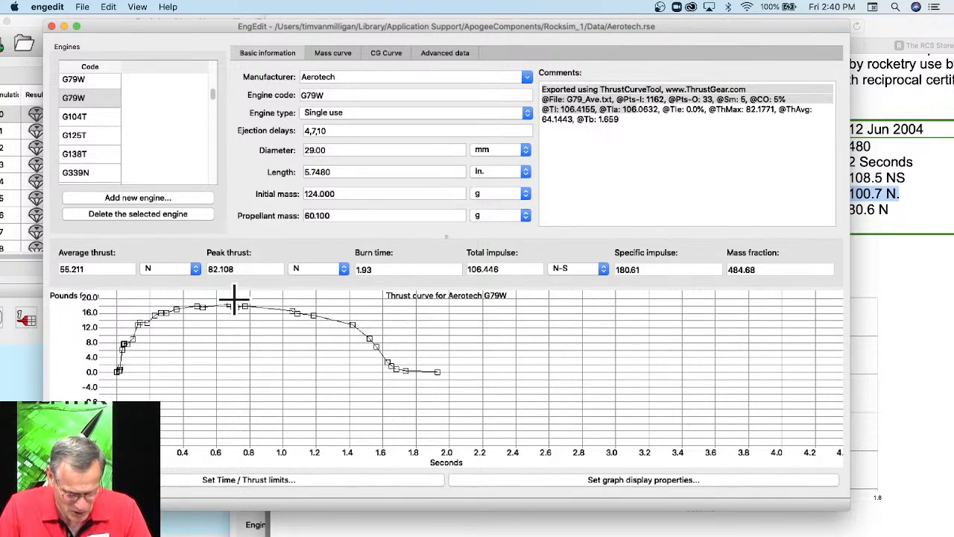
{"action": "scroll", "coordinate": [237, 321], "scroll_direction": "up", "scroll_amount": 2}
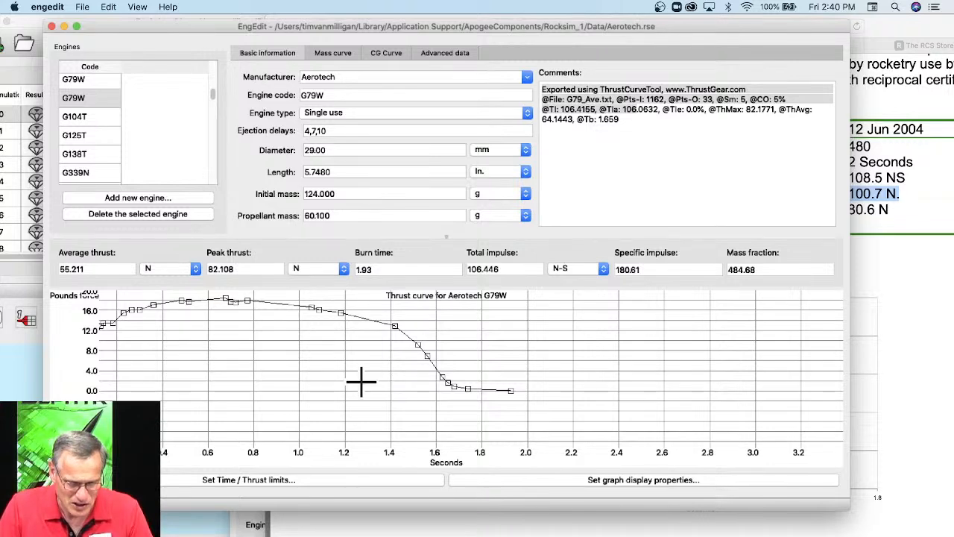
{"action": "scroll", "coordinate": [250, 302], "scroll_direction": "up", "scroll_amount": 5}
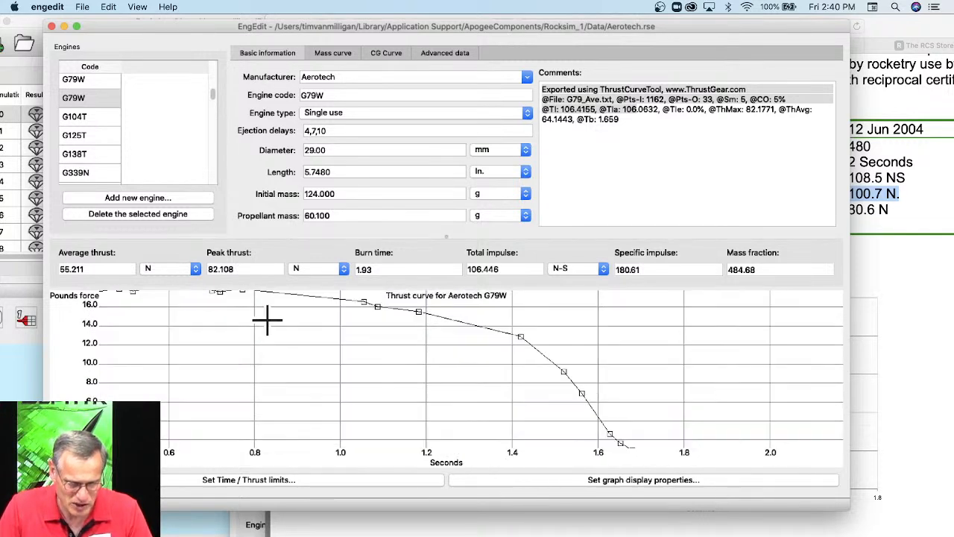
{"action": "scroll", "coordinate": [263, 342], "scroll_direction": "down", "scroll_amount": 1}
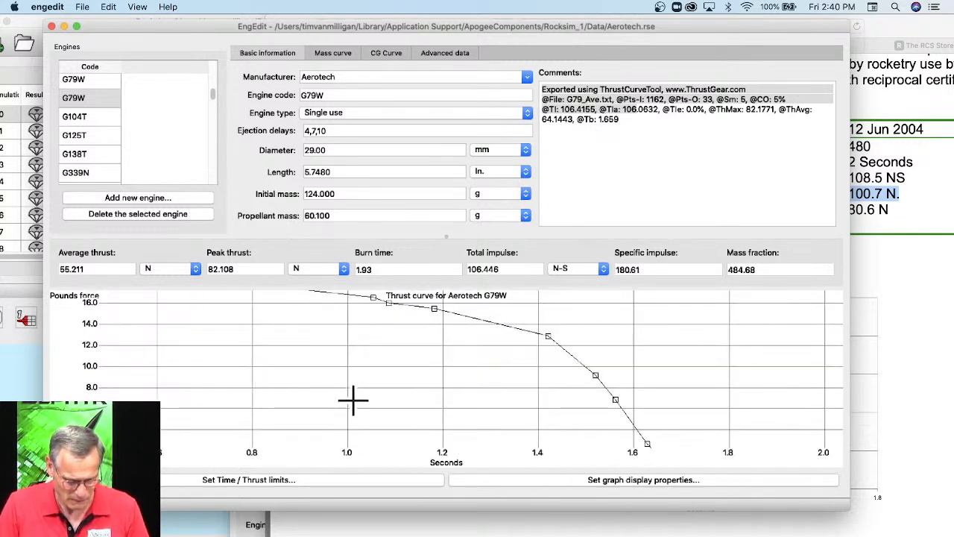
{"action": "left_click_drag", "start_coordinate": [342, 384], "coordinate": [493, 439]}
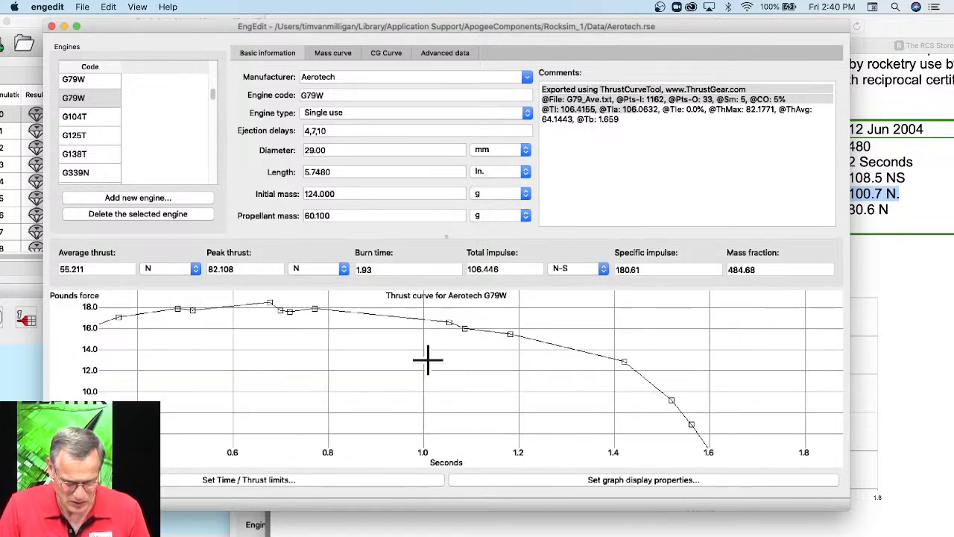
{"action": "left_click_drag", "start_coordinate": [383, 330], "coordinate": [456, 411]}
{"action": "left_click_drag", "start_coordinate": [315, 339], "coordinate": [380, 362]}
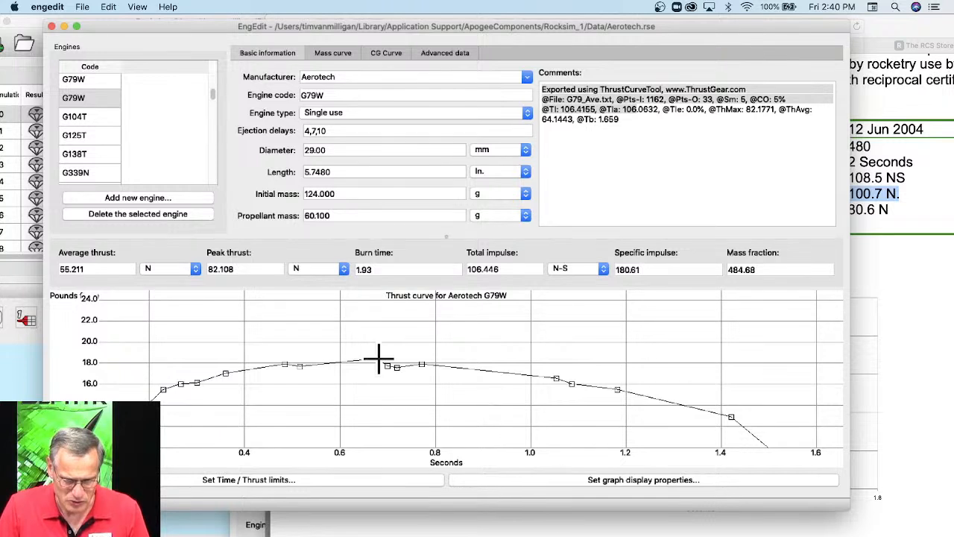
{"action": "left_click_drag", "start_coordinate": [377, 360], "coordinate": [381, 362]}
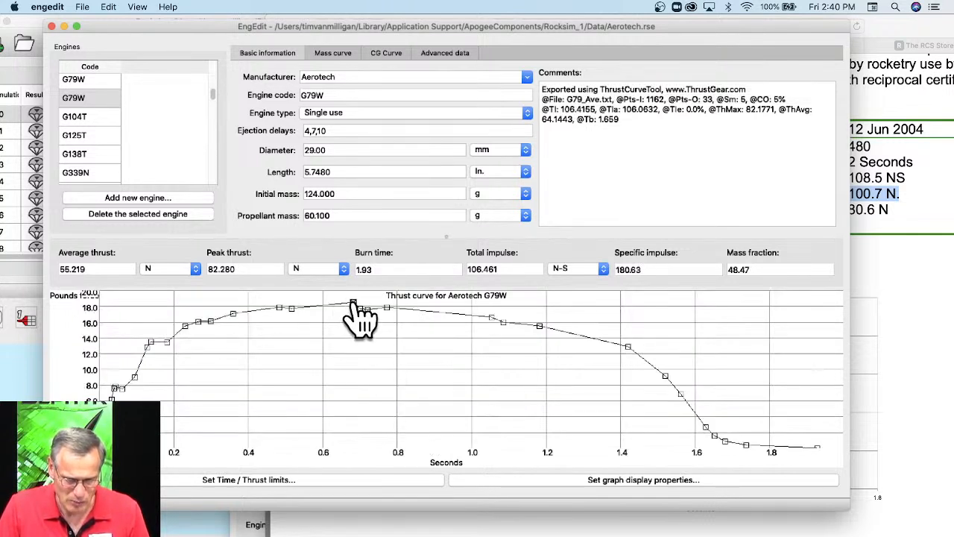
Add a data point beside the thrust peak and reposition it on the curve at about 0.62 s and 18.3 pounds force.
{"action": "left_click_drag", "start_coordinate": [355, 297], "coordinate": [355, 298]}
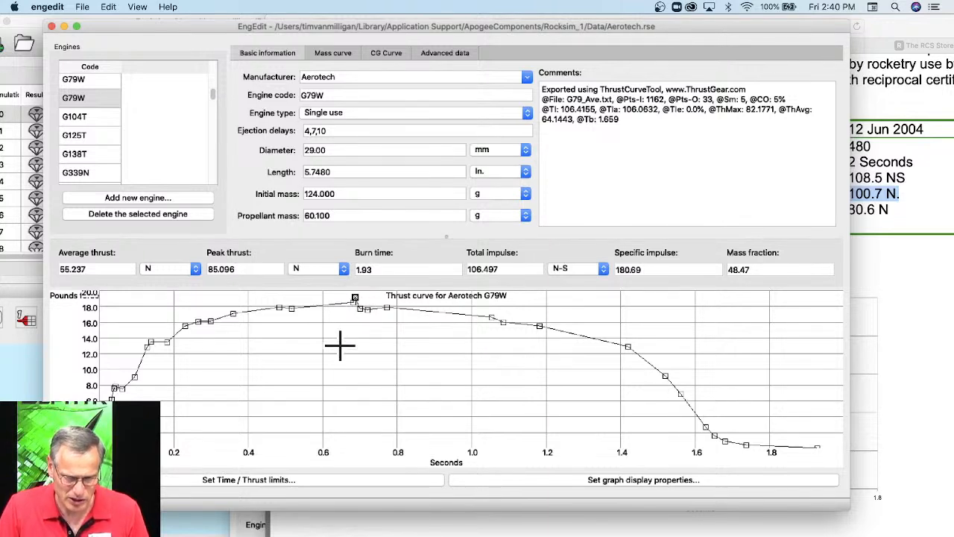
{"action": "scroll", "coordinate": [357, 319], "scroll_direction": "up", "scroll_amount": 4}
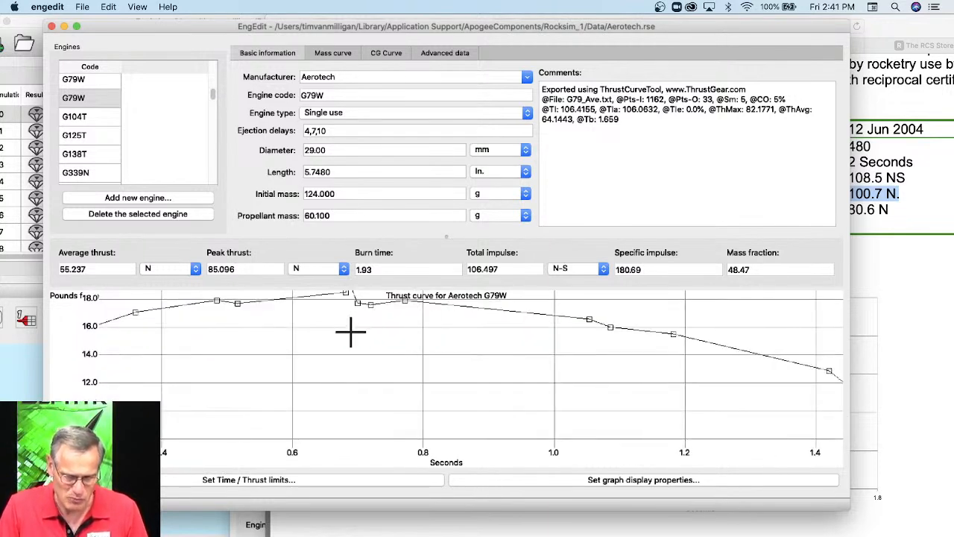
{"action": "left_click_drag", "start_coordinate": [347, 341], "coordinate": [397, 399]}
{"action": "left_click_drag", "start_coordinate": [416, 431], "coordinate": [416, 429]}
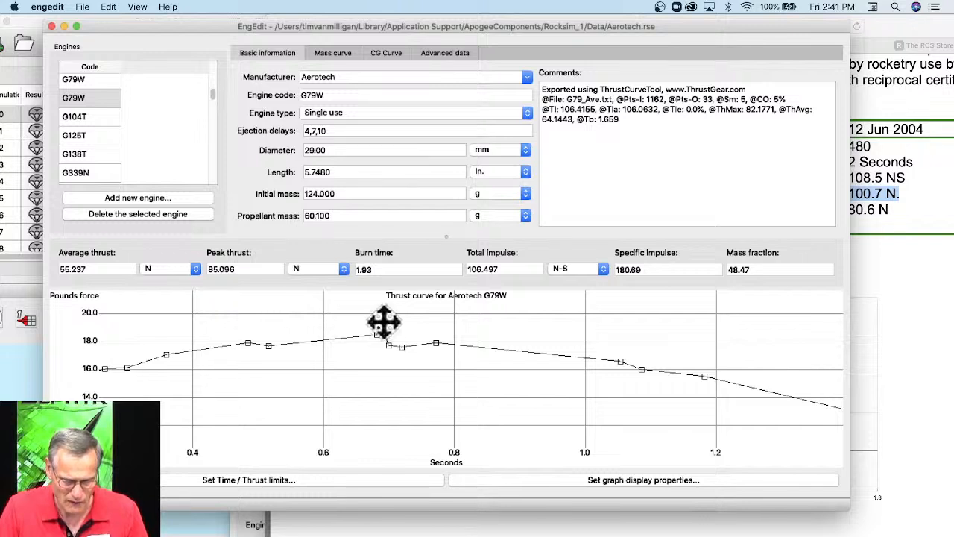
{"action": "left_click_drag", "start_coordinate": [383, 317], "coordinate": [371, 401]}
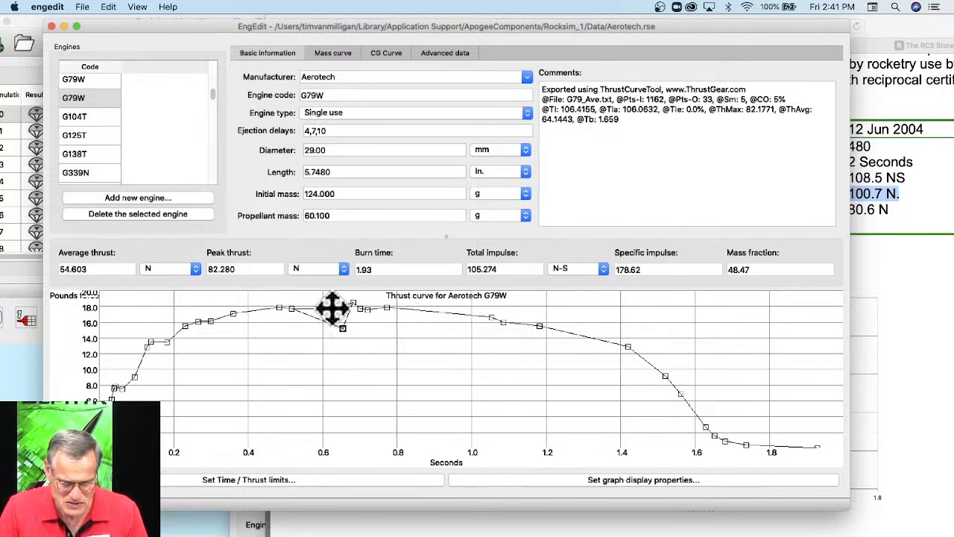
{"action": "left_click_drag", "start_coordinate": [333, 305], "coordinate": [422, 337]}
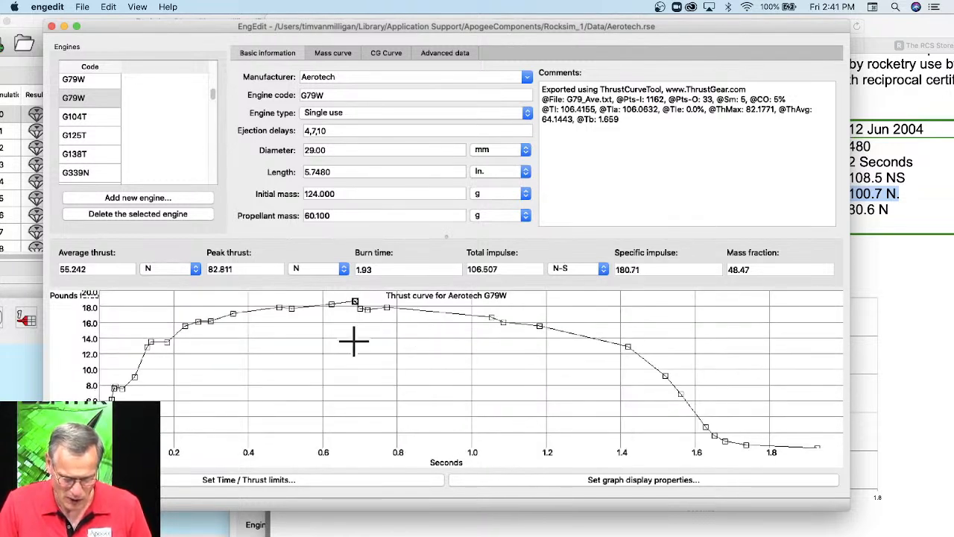
Raise the thrust curve's peak point near 0.69 s to about 83.4 N.
{"action": "scroll", "coordinate": [354, 342], "scroll_direction": "up", "scroll_amount": 5}
{"action": "left_click_drag", "start_coordinate": [354, 342], "coordinate": [444, 479]}
{"action": "left_click_drag", "start_coordinate": [410, 368], "coordinate": [457, 430]}
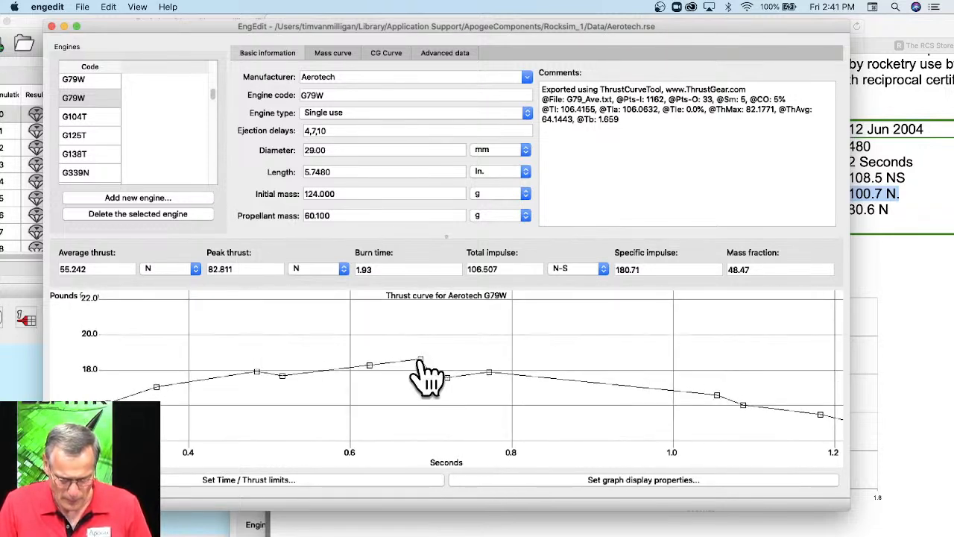
{"action": "left_click_drag", "start_coordinate": [421, 358], "coordinate": [422, 353]}
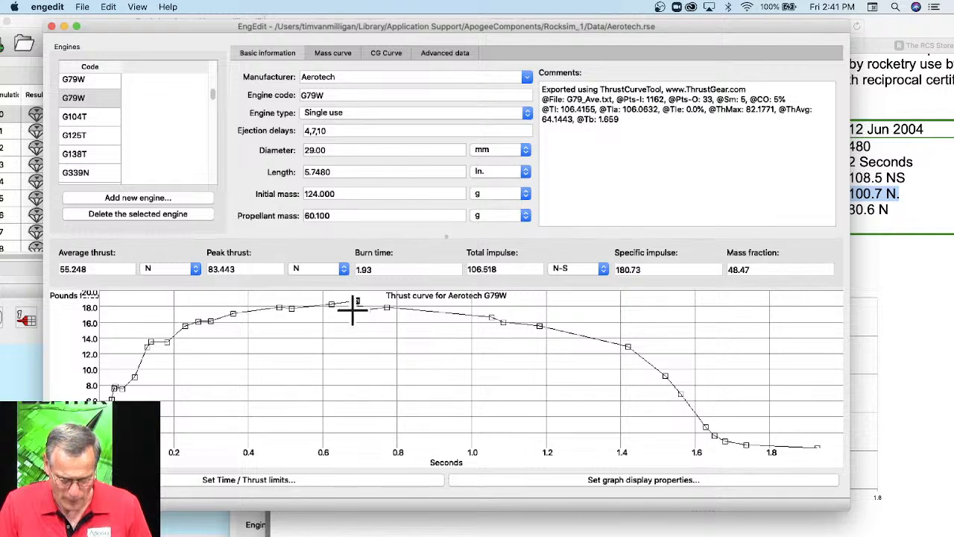
Add a dip to the thrust curve with a point at about 0.76 s and 12.1 pounds force.
{"action": "scroll", "coordinate": [366, 317], "scroll_direction": "up", "scroll_amount": 3}
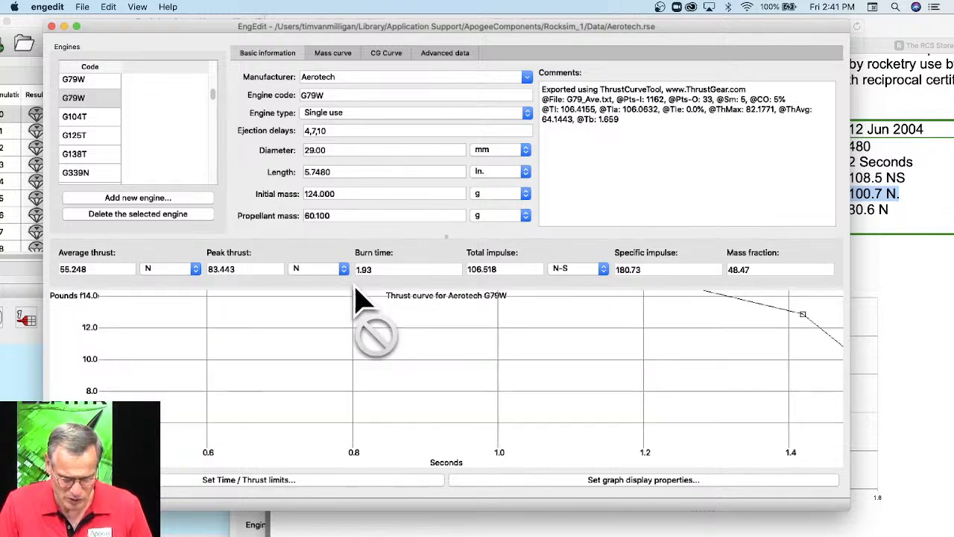
{"action": "left_click_drag", "start_coordinate": [347, 339], "coordinate": [348, 340]}
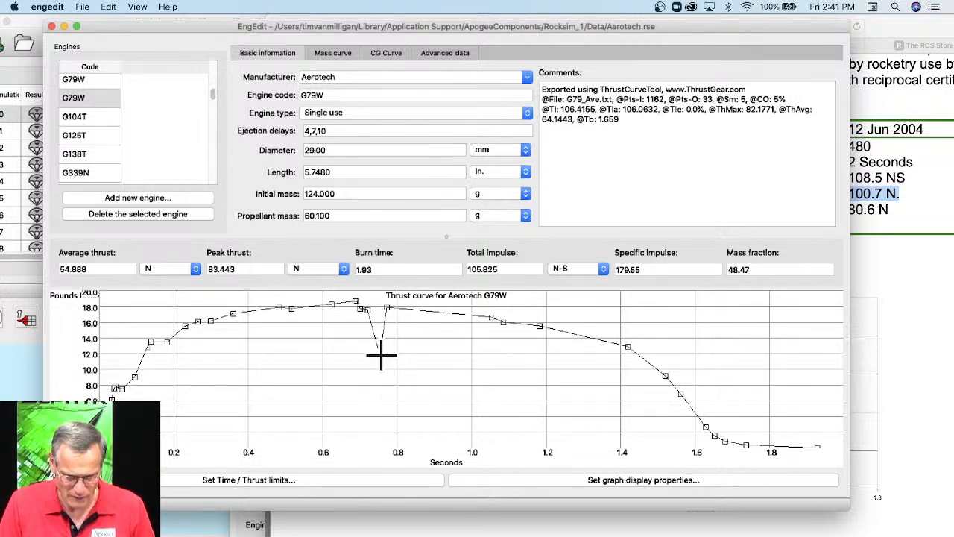
{"action": "left_click_drag", "start_coordinate": [381, 354], "coordinate": [399, 389]}
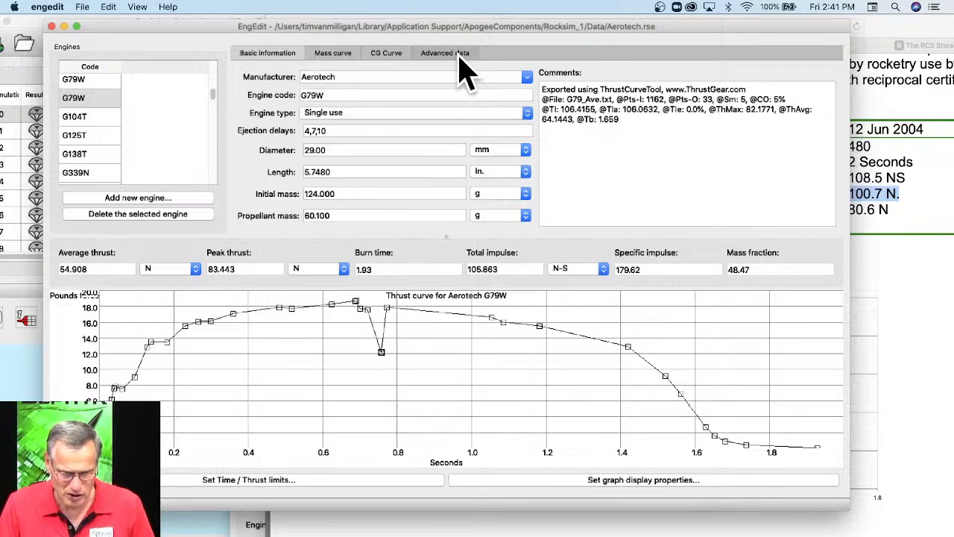
Open the time-ordered thrust data and delete the duplicate row 26 at 0.758 s and 12.134 Lbf.
{"action": "left_click", "coordinate": [136, 8]}
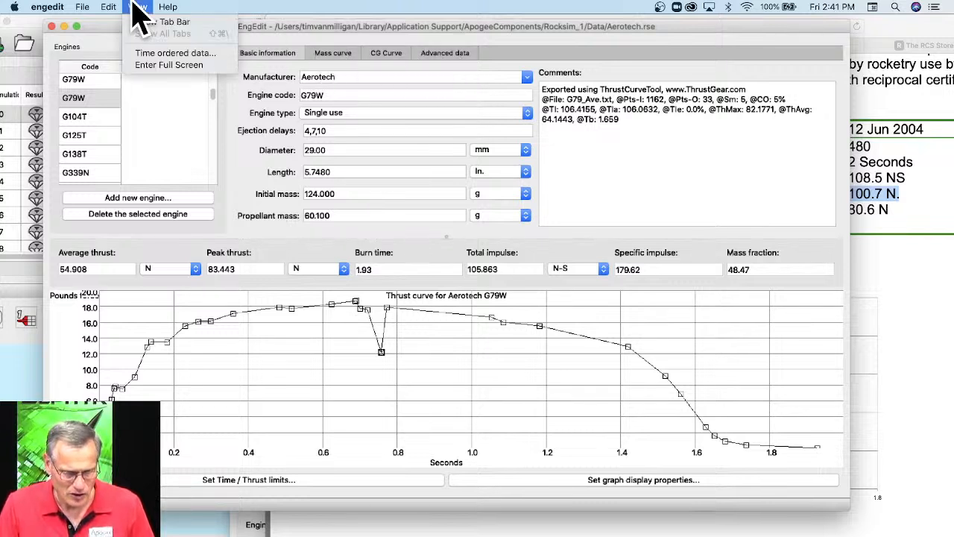
{"action": "left_click", "coordinate": [149, 54]}
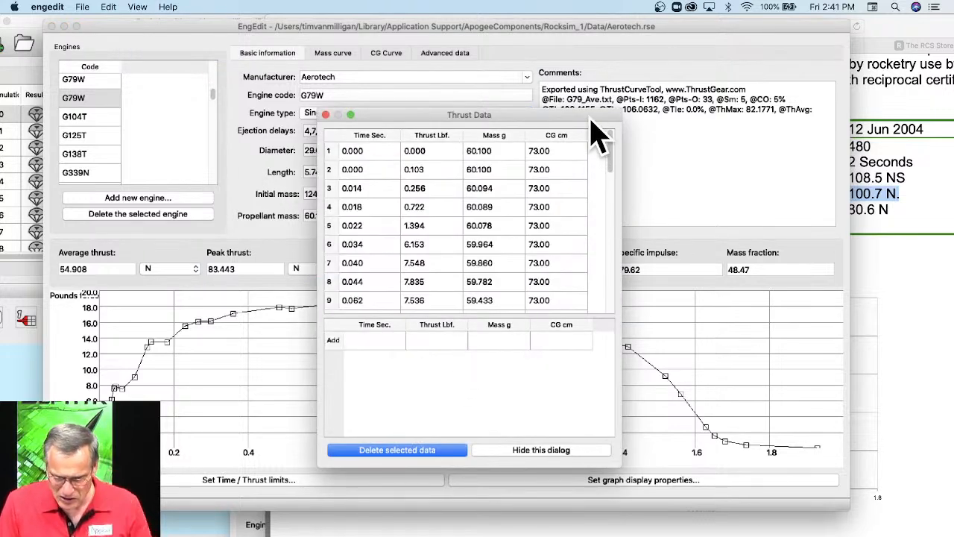
{"action": "left_click_drag", "start_coordinate": [597, 118], "coordinate": [753, 100]}
{"action": "left_click_drag", "start_coordinate": [768, 140], "coordinate": [782, 269]}
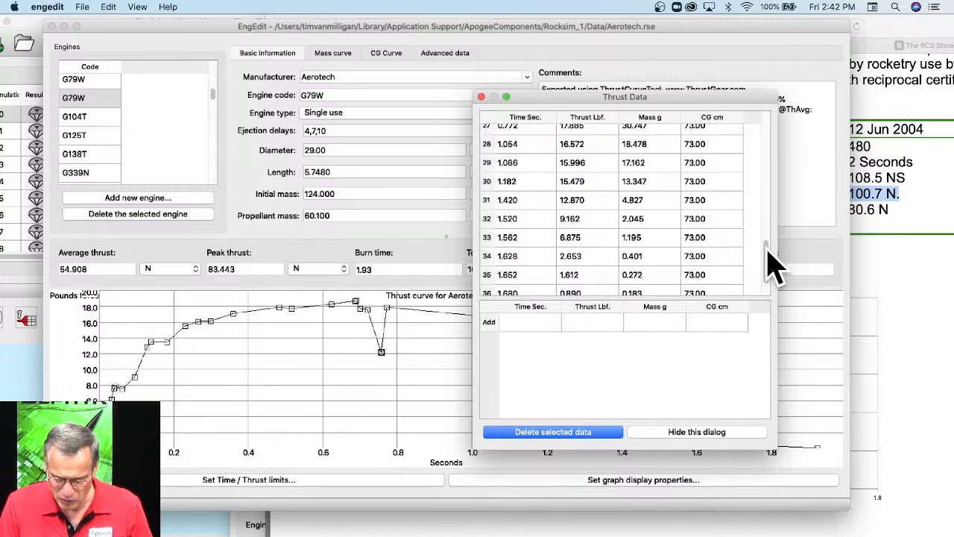
{"action": "left_click_drag", "start_coordinate": [767, 249], "coordinate": [770, 222]}
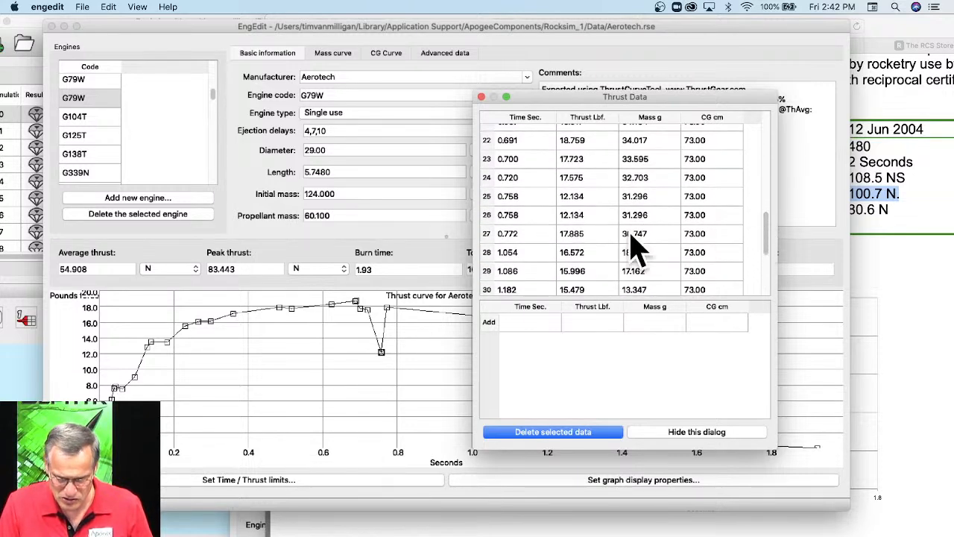
{"action": "left_click", "coordinate": [593, 214]}
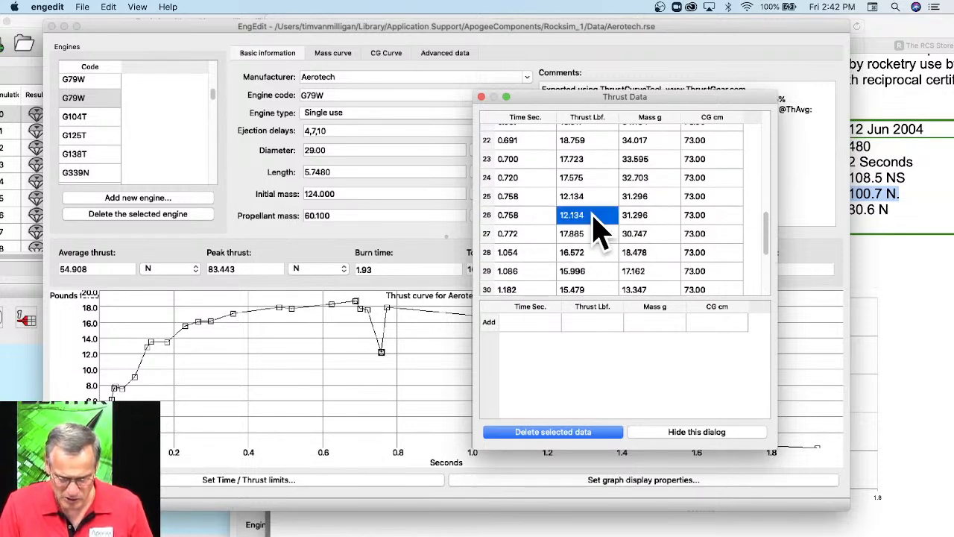
{"action": "left_click", "coordinate": [556, 431]}
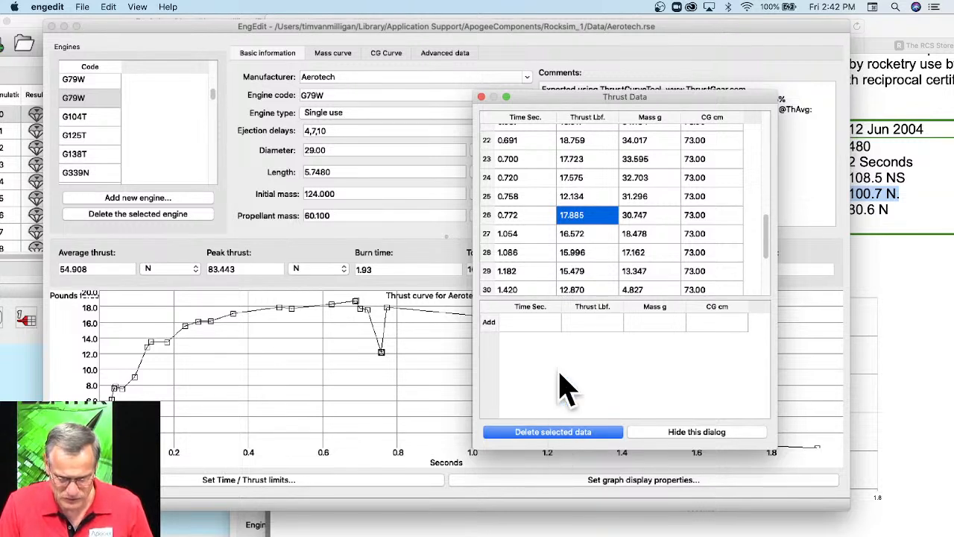
Delete the 0.772 s row from the thrust data and move the curve's dip point up to about 0.8 s and 17.7 pounds force.
{"action": "left_click", "coordinate": [523, 218]}
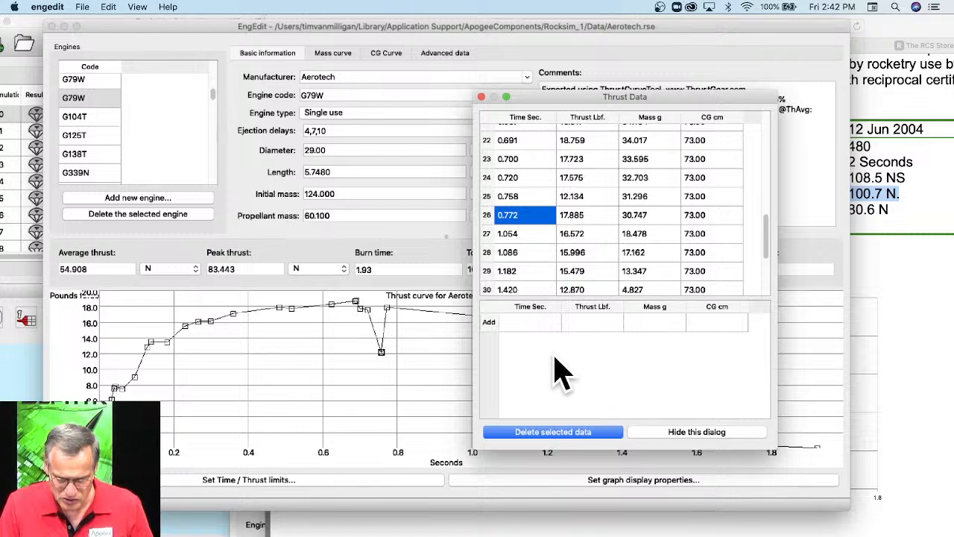
{"action": "left_click", "coordinate": [551, 432]}
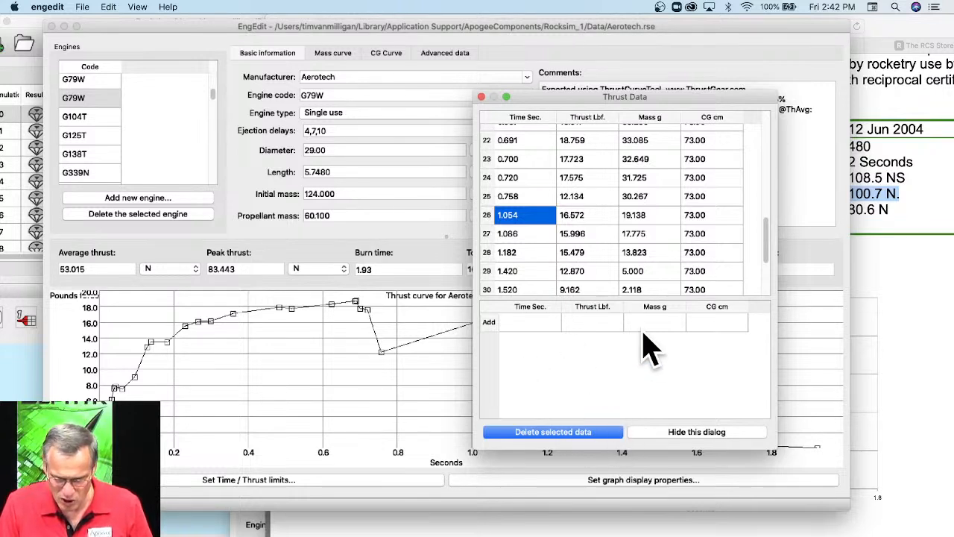
{"action": "left_click", "coordinate": [481, 98]}
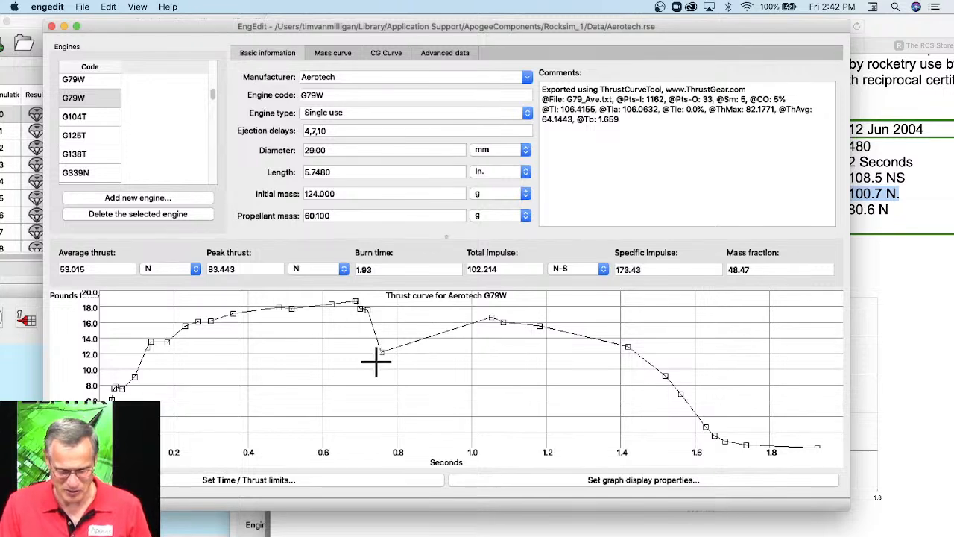
{"action": "left_click_drag", "start_coordinate": [381, 352], "coordinate": [398, 309]}
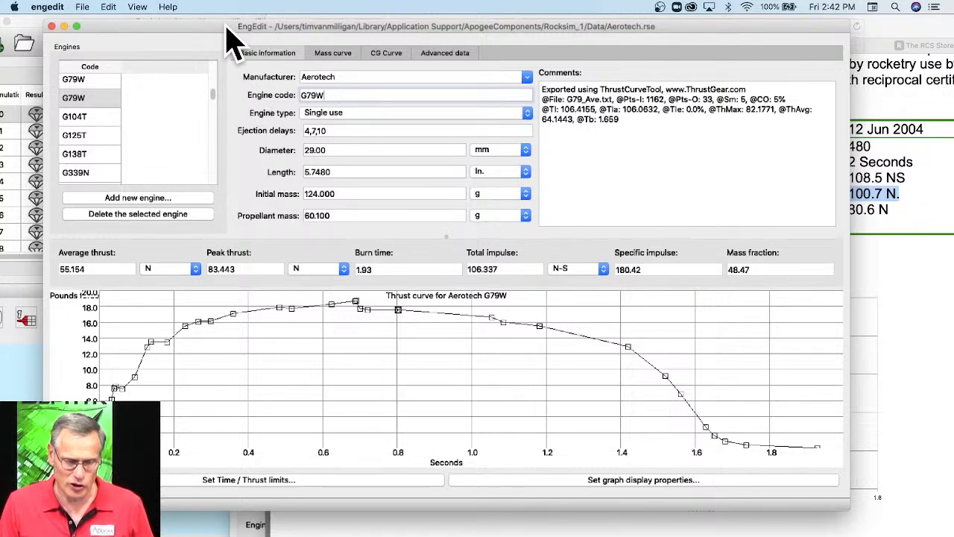
Rename the selected engine's code to G79W-reload and set its engine type to Reloadable.
{"action": "left_click_drag", "start_coordinate": [259, 18], "coordinate": [282, 19]}
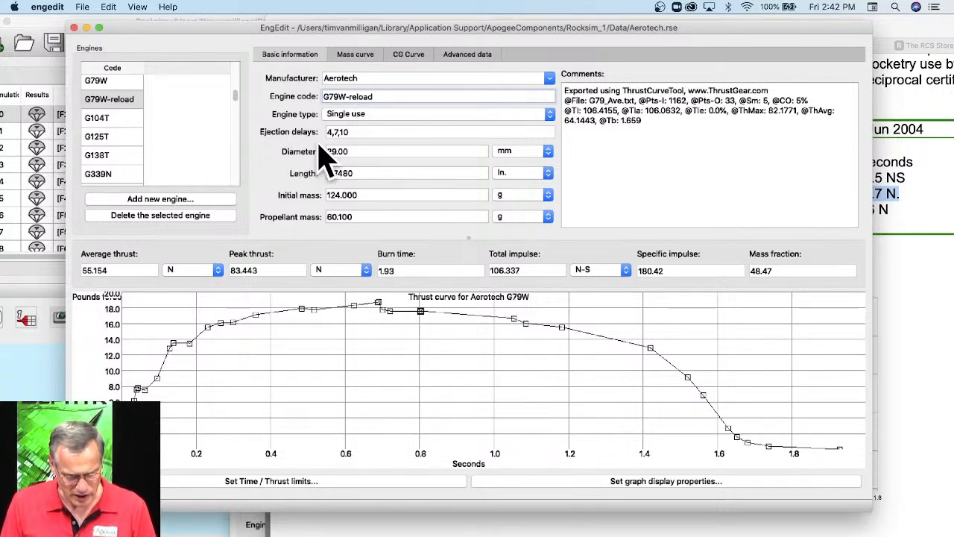
{"action": "left_click", "coordinate": [355, 117]}
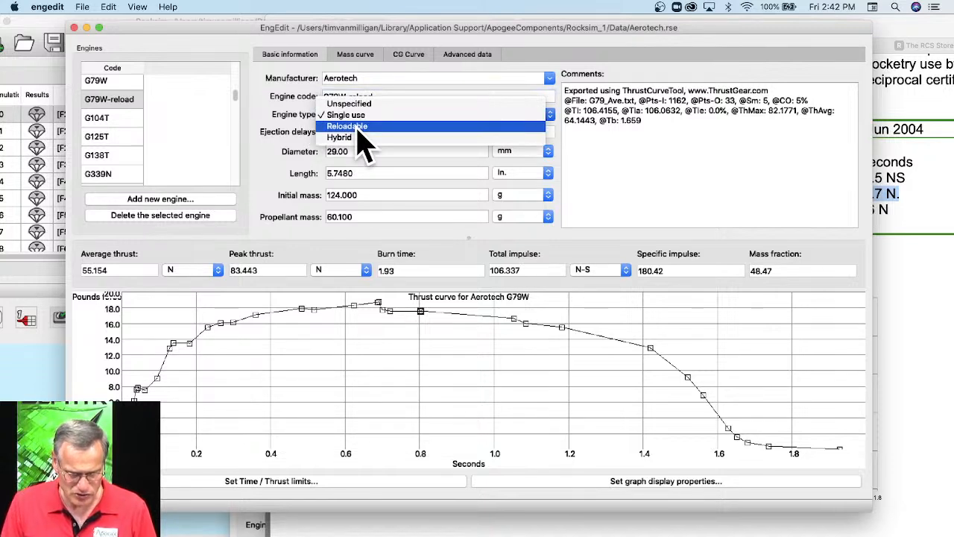
{"action": "left_click", "coordinate": [358, 128]}
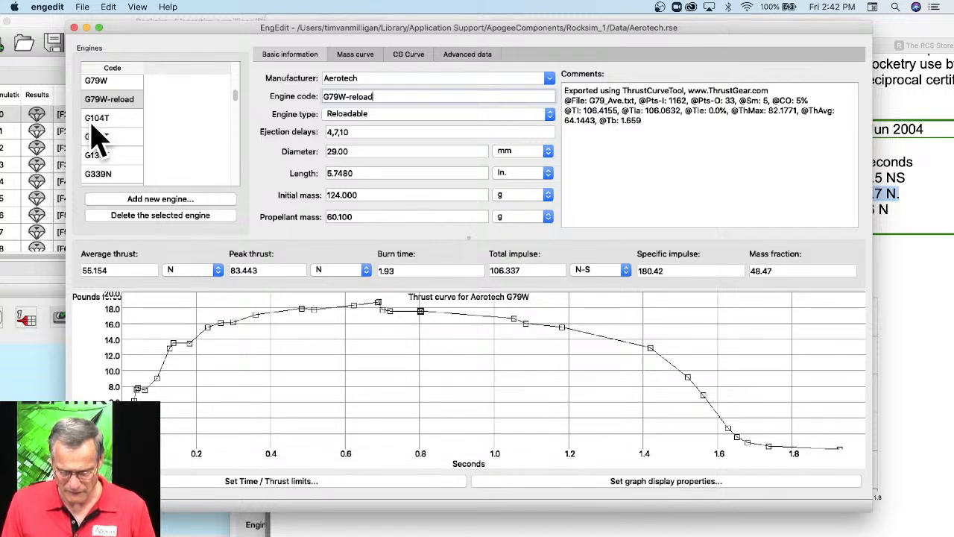
Save the Aerotech engine file and switch to Rocksim, bringing its engine data selection dialog fully into view.
{"action": "left_click", "coordinate": [82, 6]}
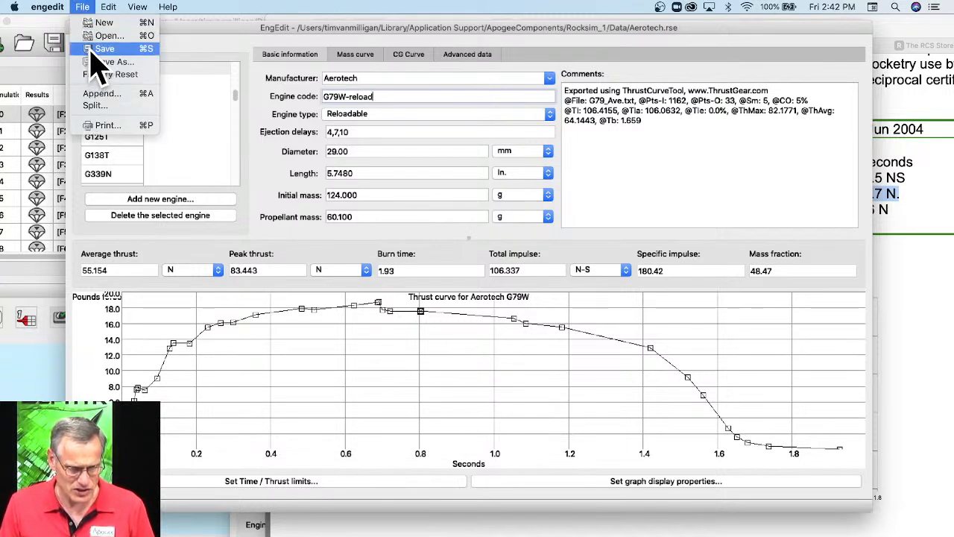
{"action": "left_click", "coordinate": [101, 49]}
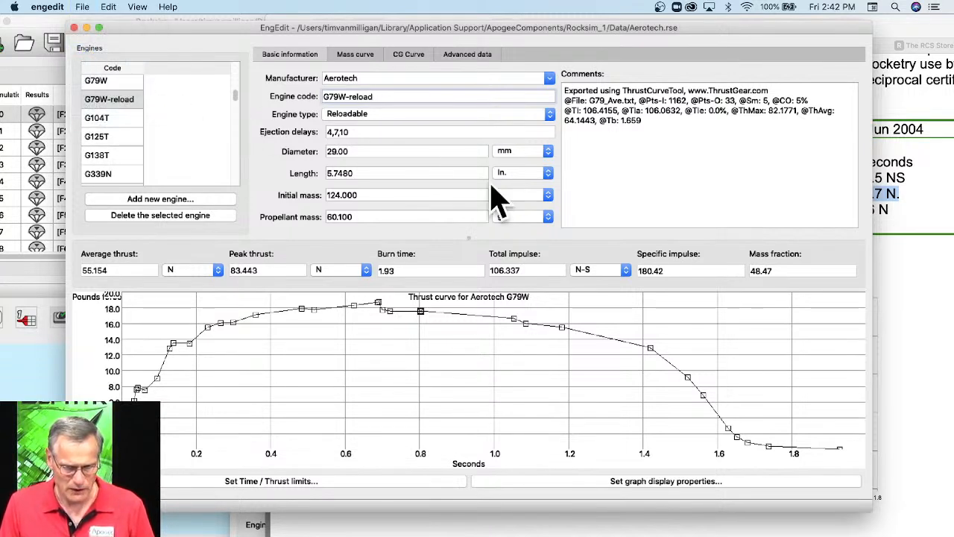
{"action": "left_click", "coordinate": [14, 364]}
{"action": "left_click_drag", "start_coordinate": [158, 22], "coordinate": [279, 21]}
{"action": "left_click_drag", "start_coordinate": [393, 471], "coordinate": [395, 136]}
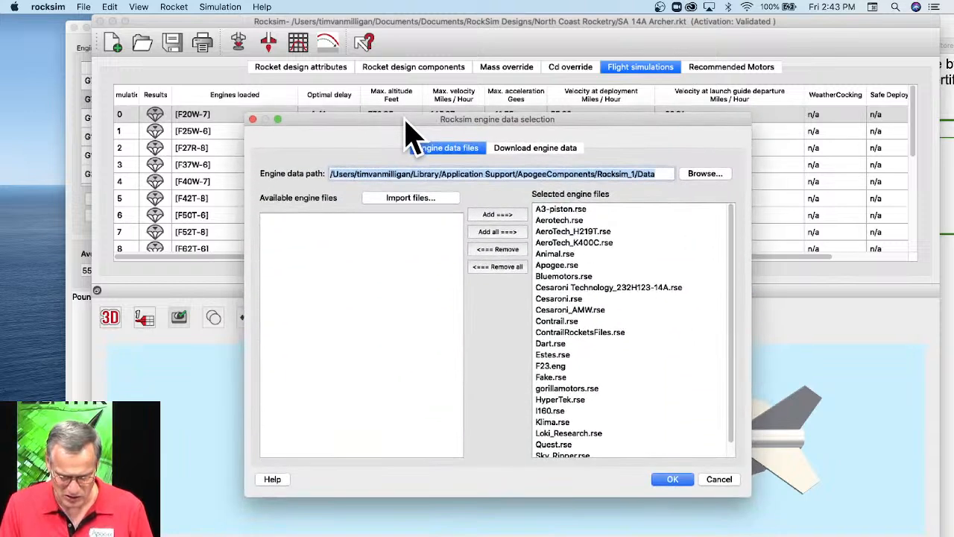
Restart the engine data reload, with Aerotech.rse removed from the selected engine files and added back.
{"action": "left_click", "coordinate": [715, 478]}
{"action": "left_click", "coordinate": [103, 8]}
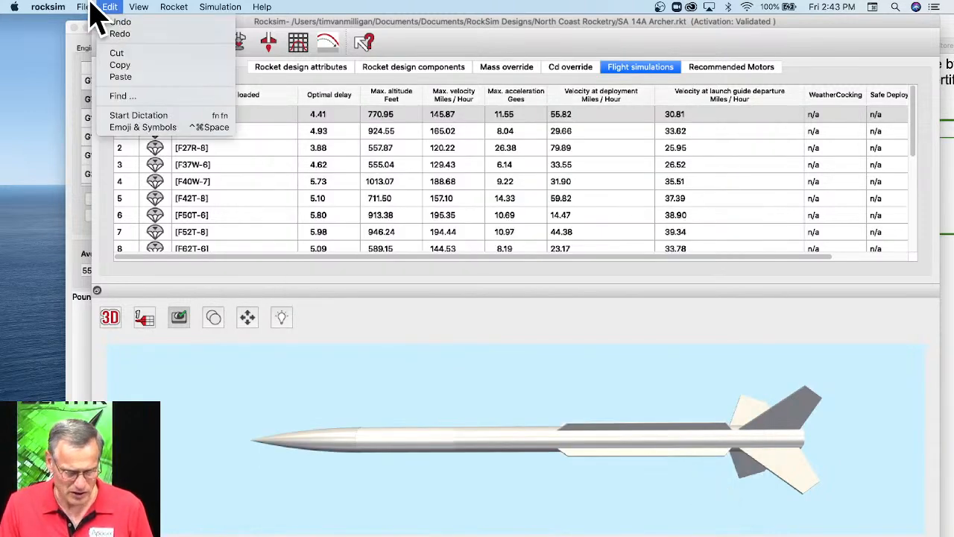
{"action": "mouse_move", "coordinate": [88, 9]}
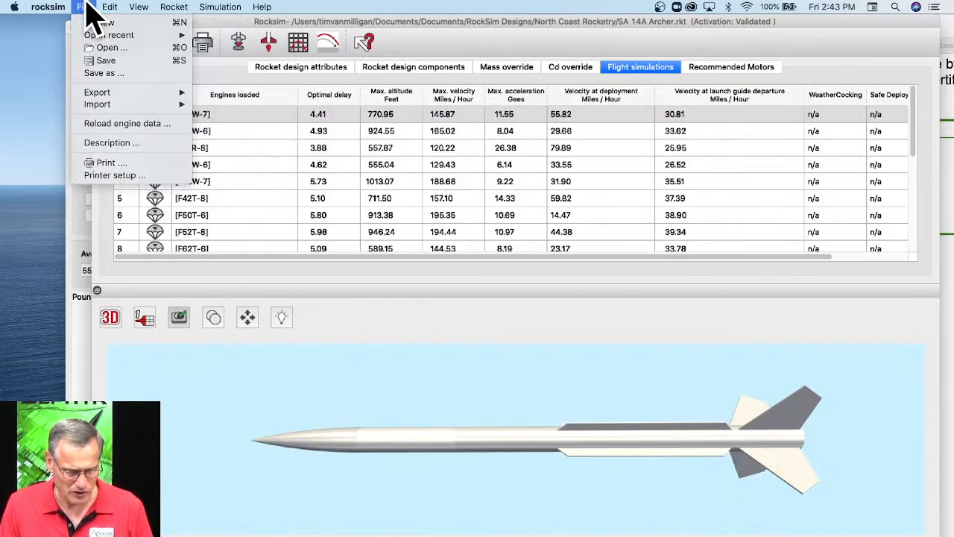
{"action": "left_click", "coordinate": [103, 125]}
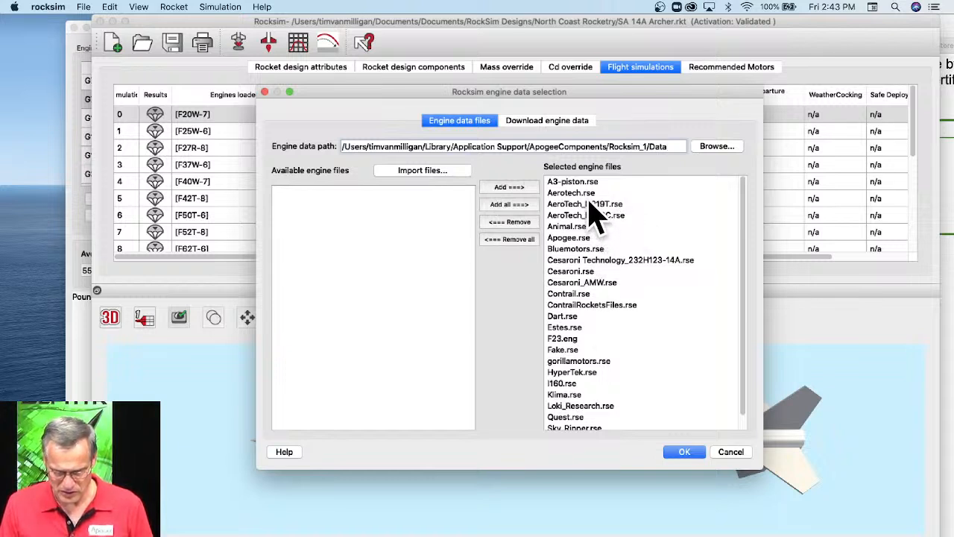
{"action": "left_click", "coordinate": [586, 194]}
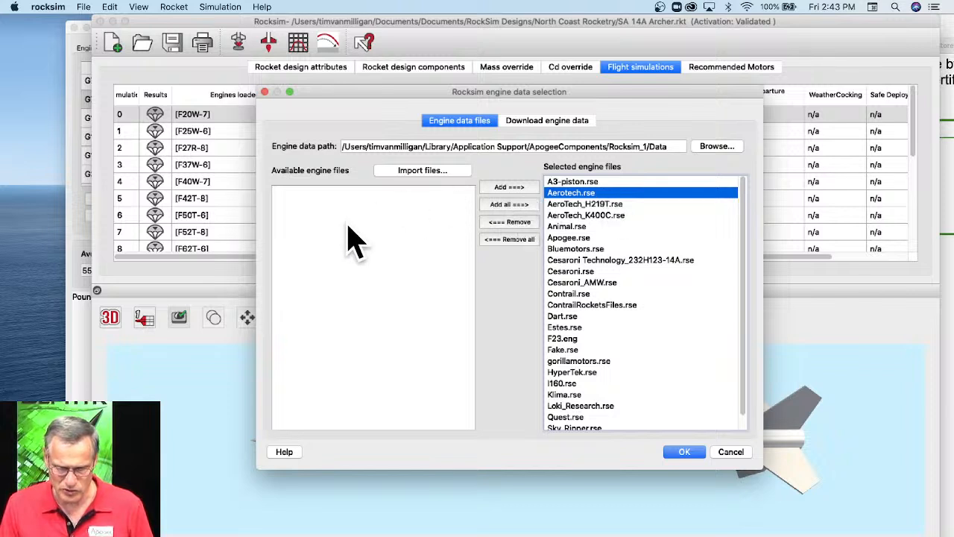
{"action": "left_click", "coordinate": [507, 222]}
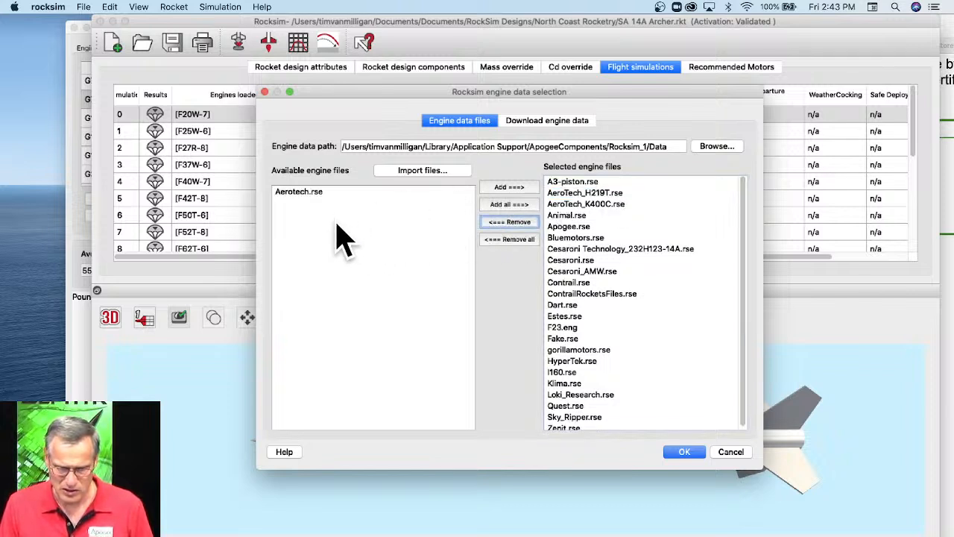
{"action": "left_click", "coordinate": [509, 188]}
{"action": "left_click", "coordinate": [341, 191]}
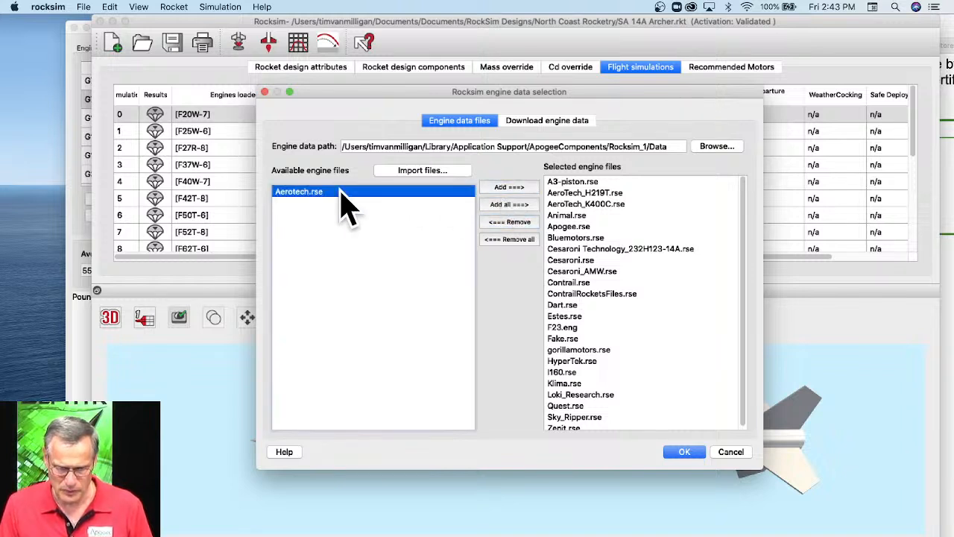
{"action": "left_click", "coordinate": [517, 187]}
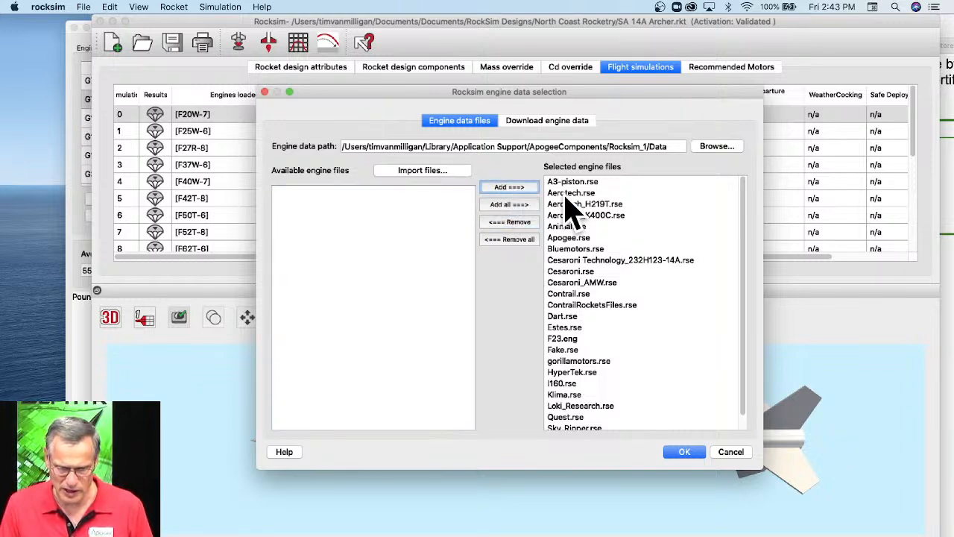
{"action": "left_click", "coordinate": [684, 453]}
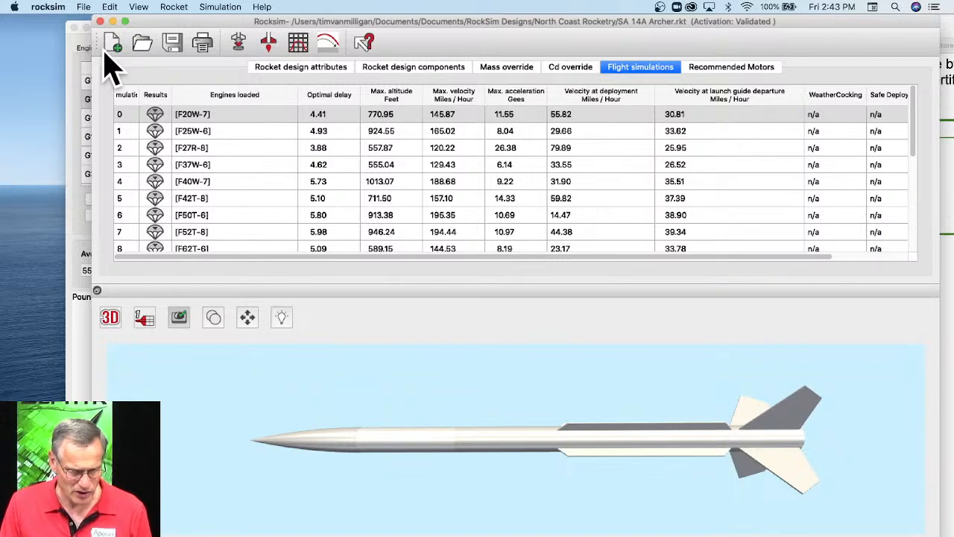
Look for the Aerotech G79W engines in a new simulation's 29 mm engine list, and leave without choosing an engine.
{"action": "left_click", "coordinate": [238, 42]}
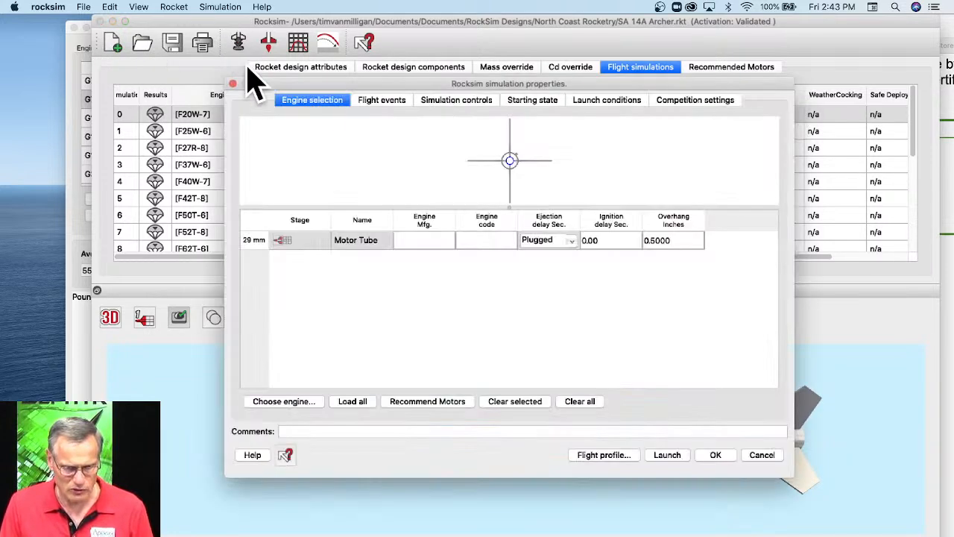
{"action": "left_click", "coordinate": [286, 402]}
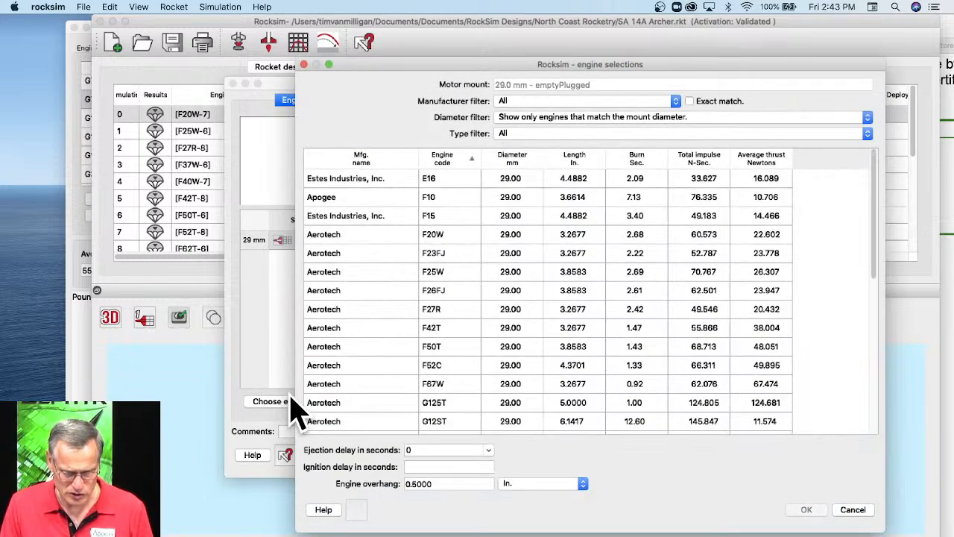
{"action": "scroll", "coordinate": [459, 246], "scroll_direction": "down", "scroll_amount": 5}
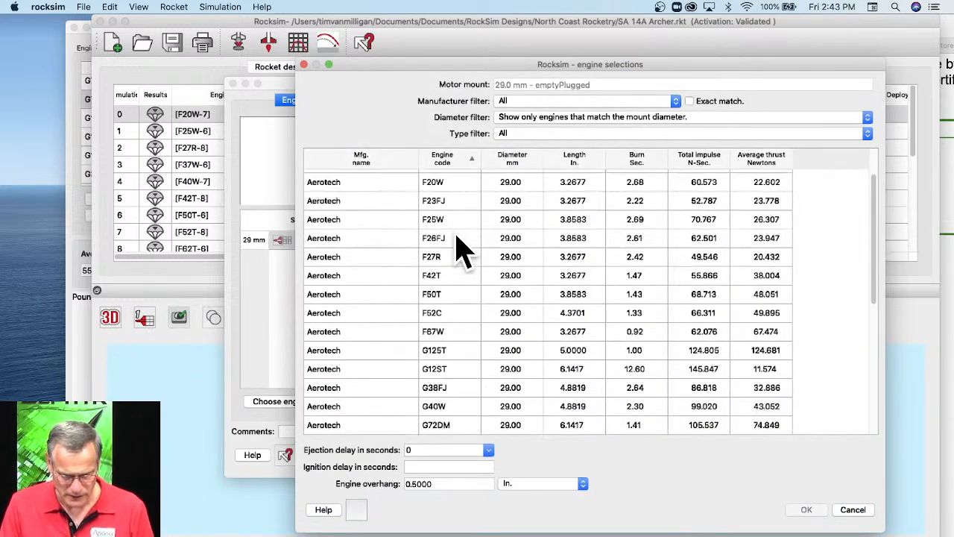
{"action": "scroll", "coordinate": [462, 253], "scroll_direction": "down", "scroll_amount": 6}
{"action": "scroll", "coordinate": [462, 362], "scroll_direction": "down", "scroll_amount": 2}
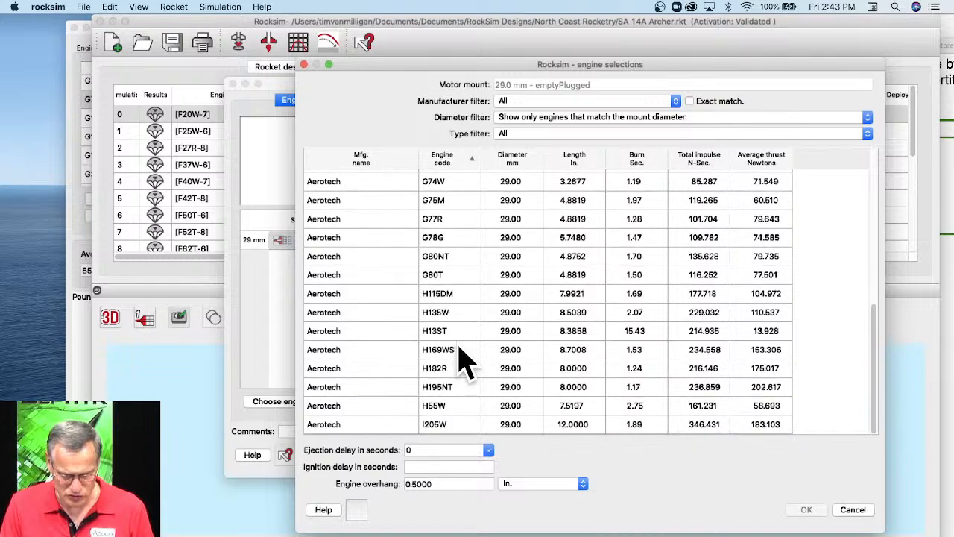
{"action": "scroll", "coordinate": [457, 314], "scroll_direction": "up", "scroll_amount": 5}
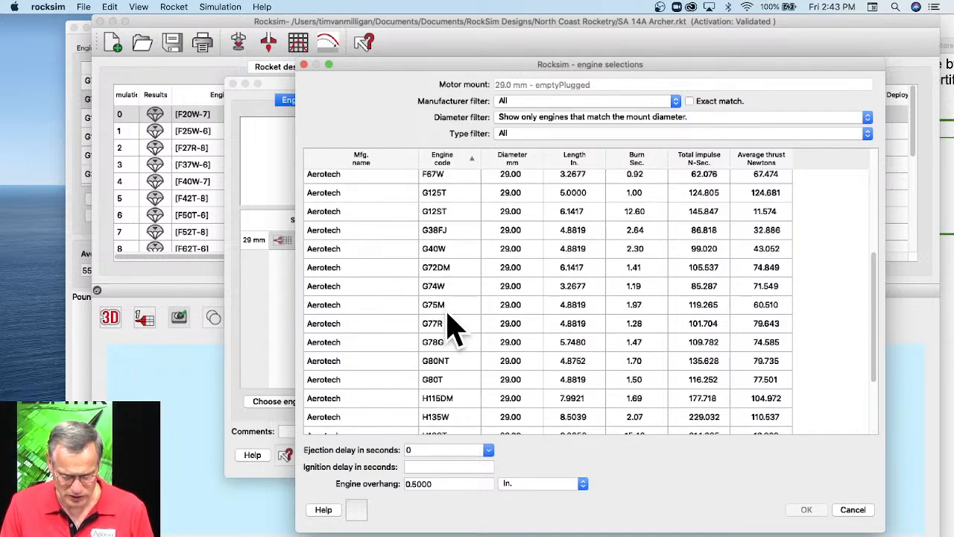
{"action": "left_click", "coordinate": [449, 347]}
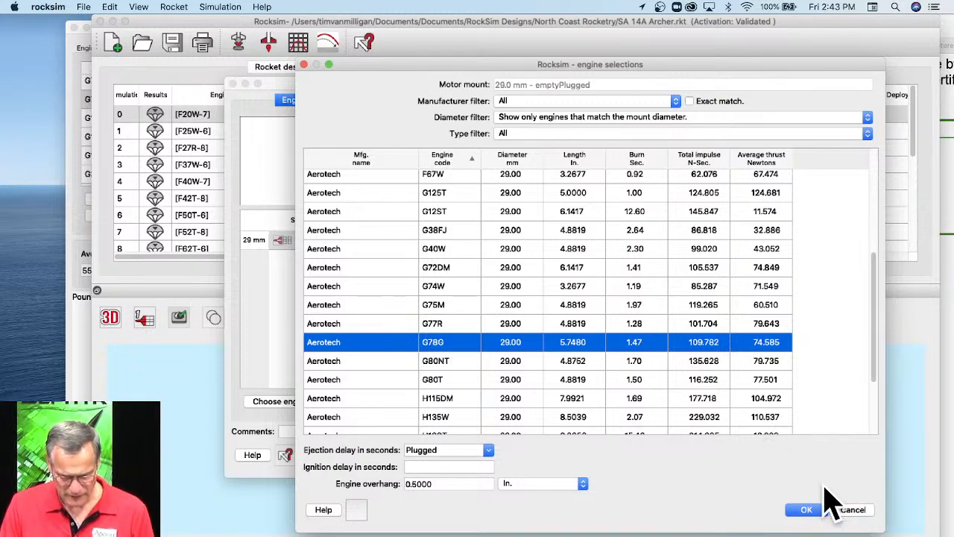
{"action": "scroll", "coordinate": [429, 343], "scroll_direction": "down", "scroll_amount": 5}
{"action": "scroll", "coordinate": [443, 348], "scroll_direction": "up", "scroll_amount": 8}
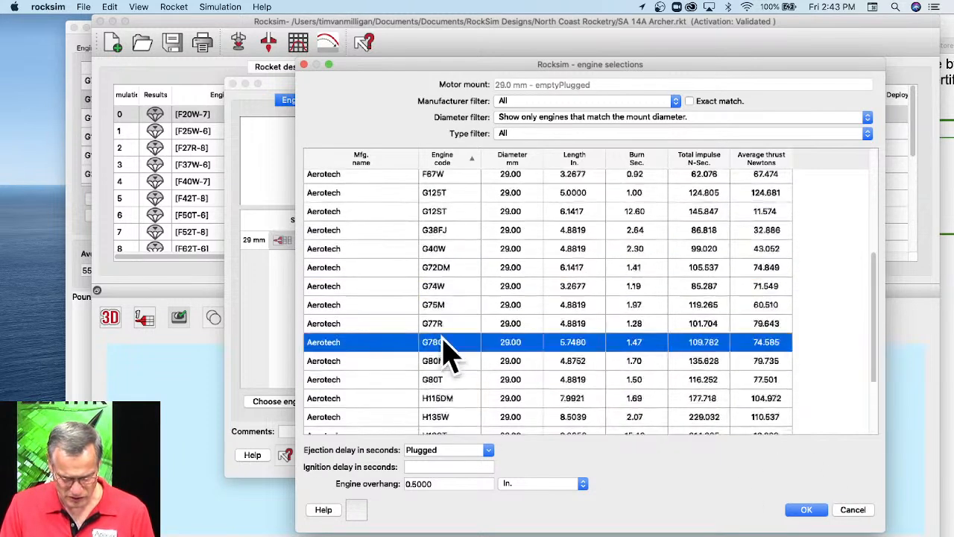
{"action": "left_click", "coordinate": [852, 512]}
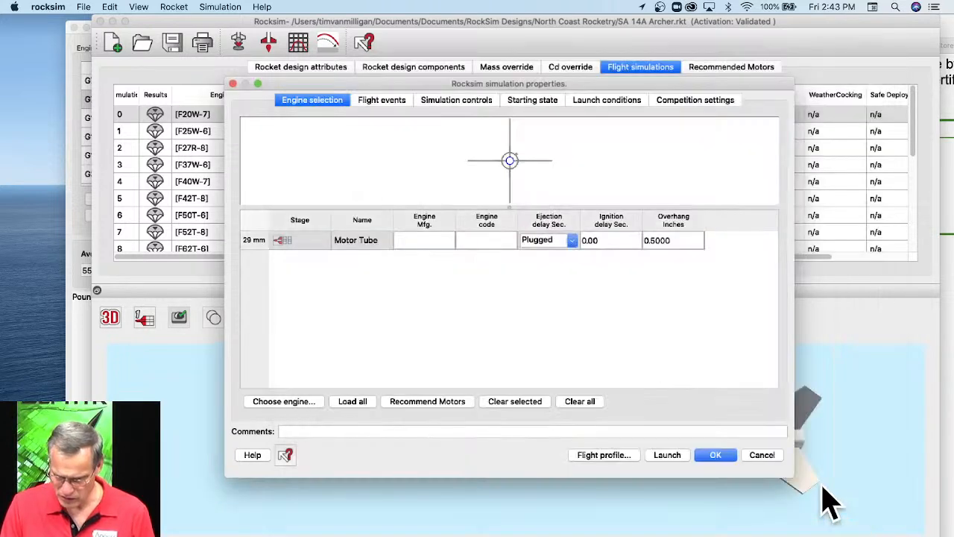
{"action": "left_click", "coordinate": [760, 457]}
Switch to EngEdit and compare the basic information of the G79W and G79W-reload engines.
{"action": "left_click_drag", "start_coordinate": [192, 22], "coordinate": [323, 22]}
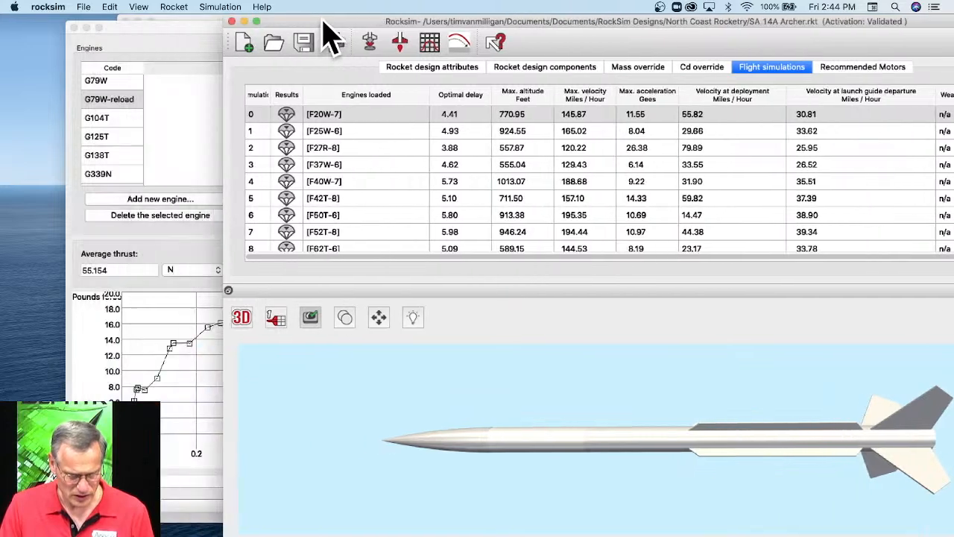
{"action": "left_click", "coordinate": [170, 173]}
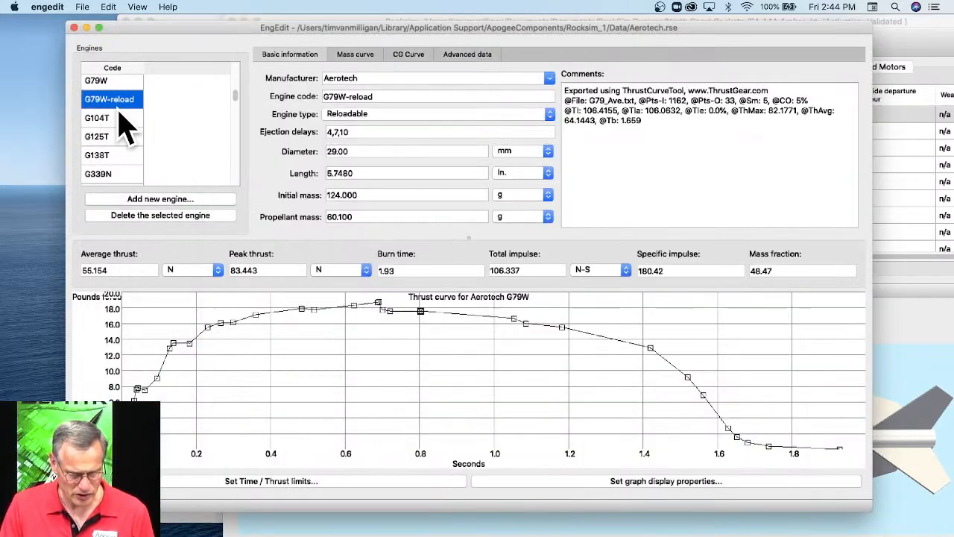
{"action": "scroll", "coordinate": [112, 138], "scroll_direction": "up", "scroll_amount": 3}
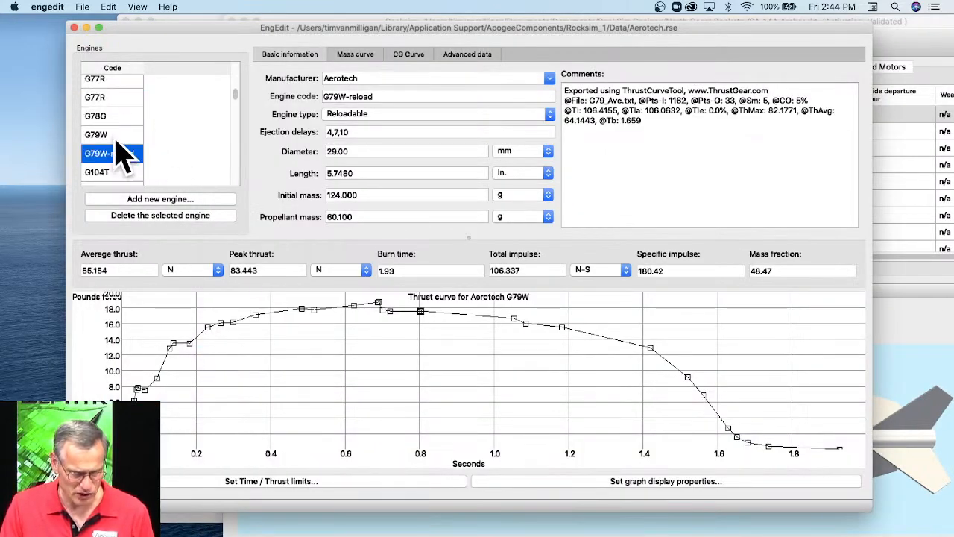
{"action": "left_click", "coordinate": [116, 138]}
{"action": "left_click", "coordinate": [116, 157]}
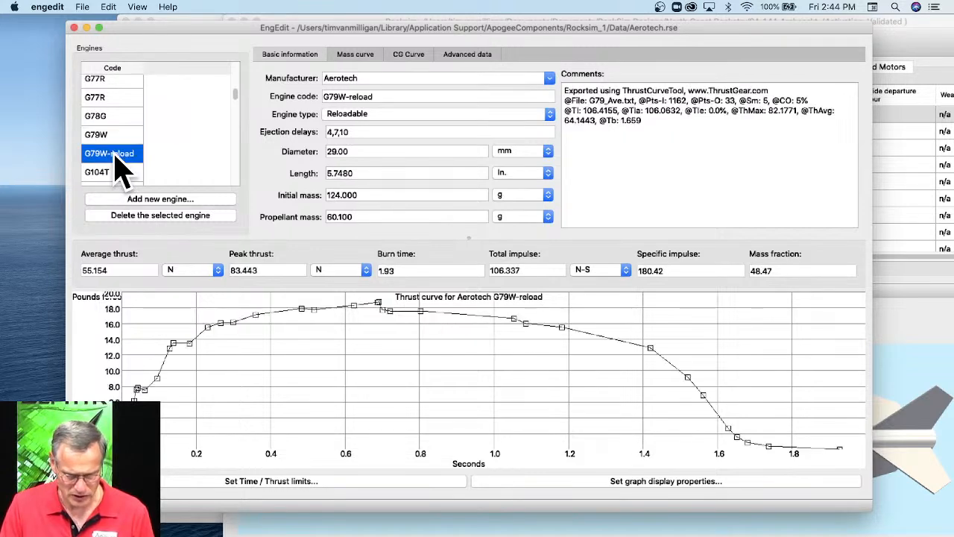
{"action": "left_click", "coordinate": [116, 138]}
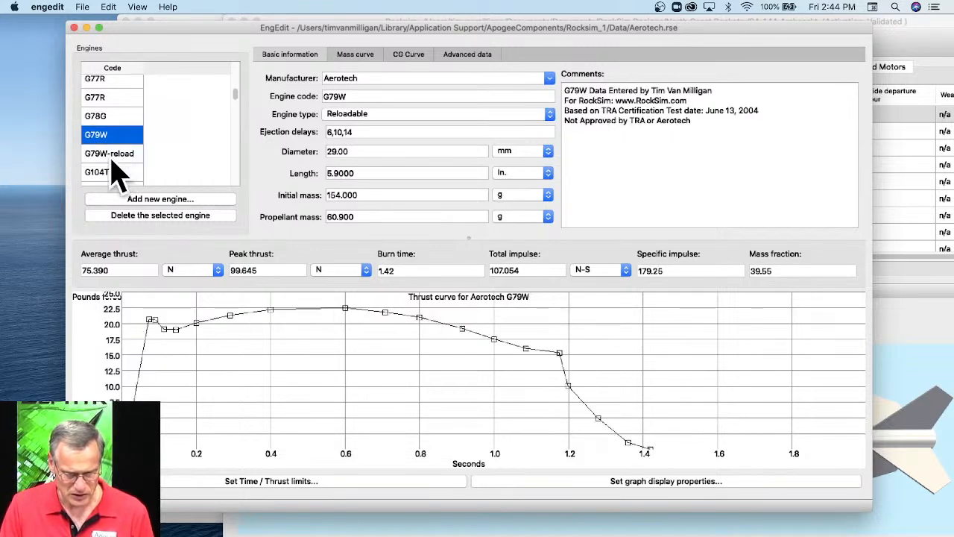
{"action": "left_click", "coordinate": [111, 156]}
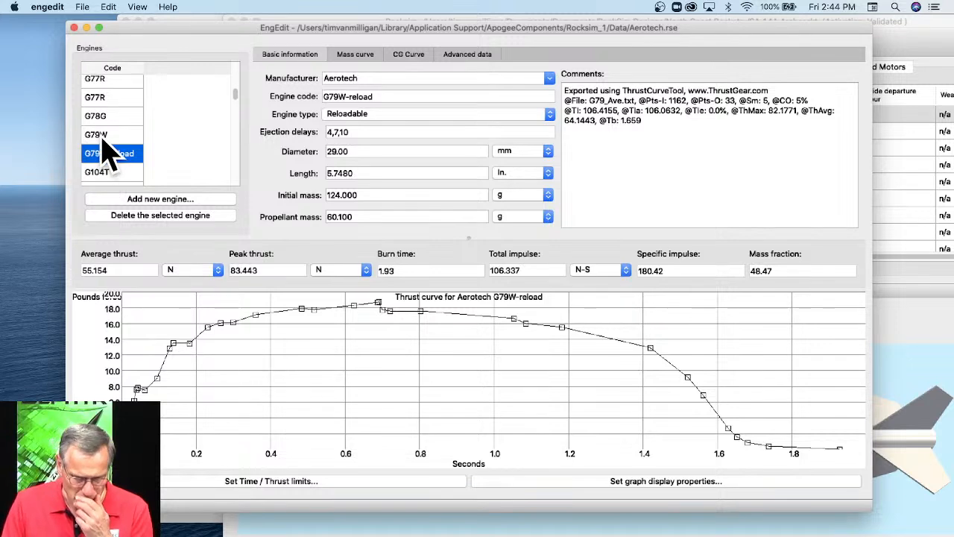
{"action": "left_click", "coordinate": [113, 135]}
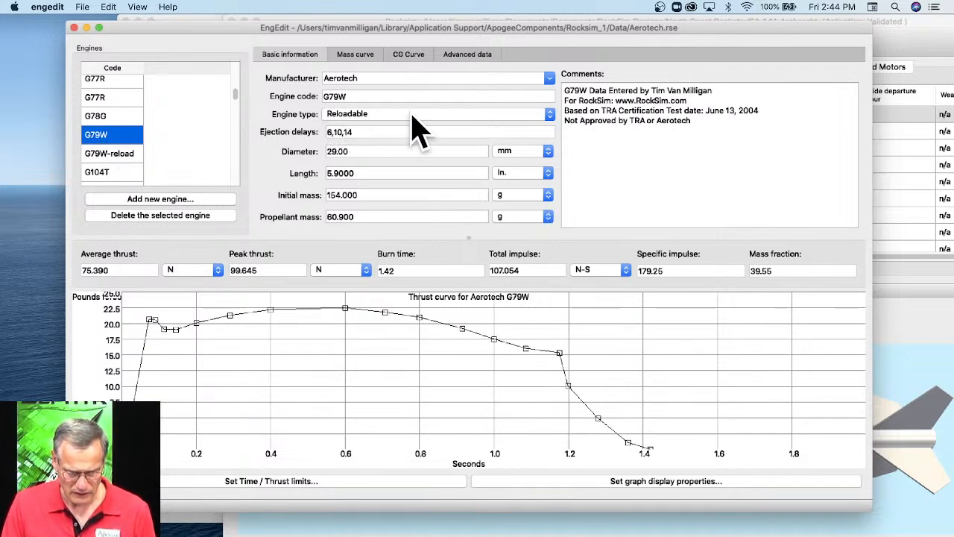
{"action": "left_click", "coordinate": [360, 116]}
{"action": "left_click", "coordinate": [363, 108]}
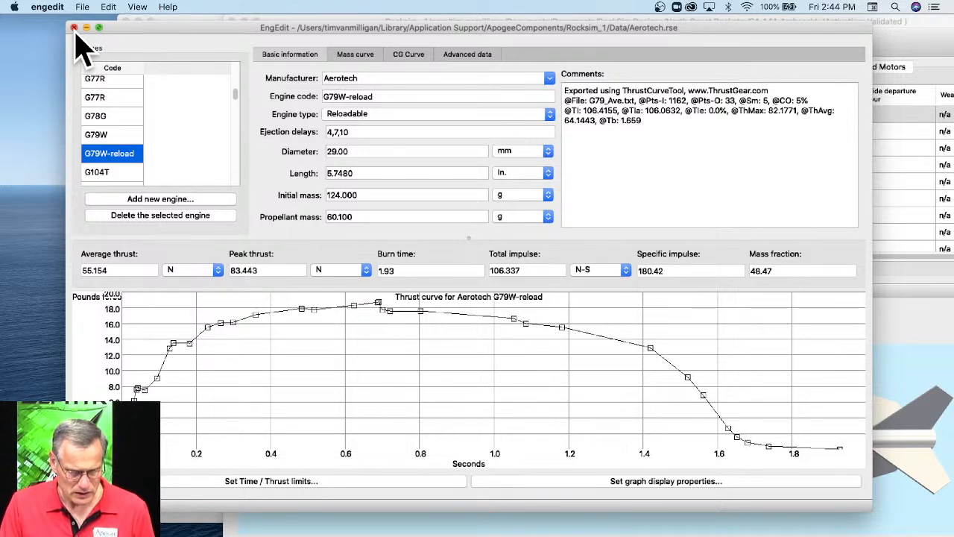
Save the Aerotech engine file, and switch to Rocksim to quit it without saving the design changes.
{"action": "left_click", "coordinate": [44, 7]}
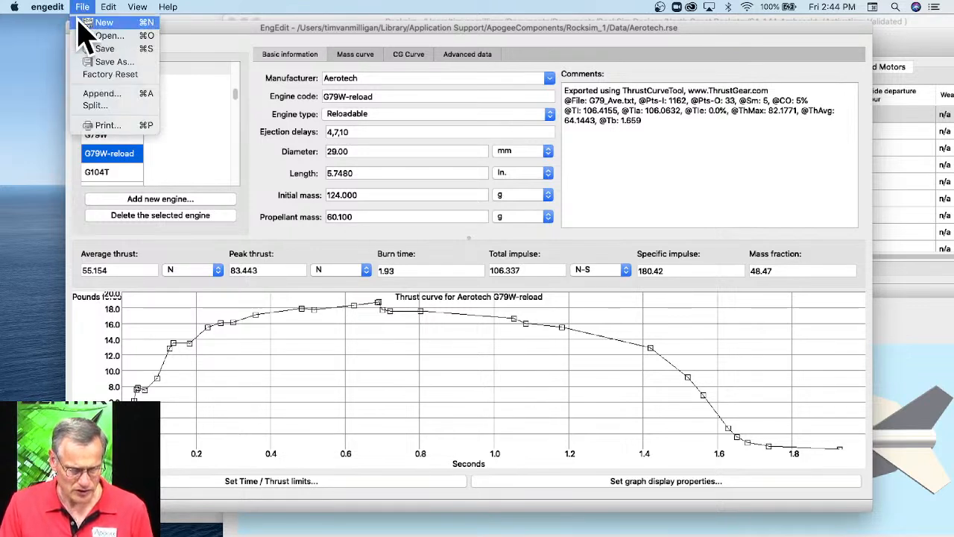
{"action": "left_click", "coordinate": [100, 49]}
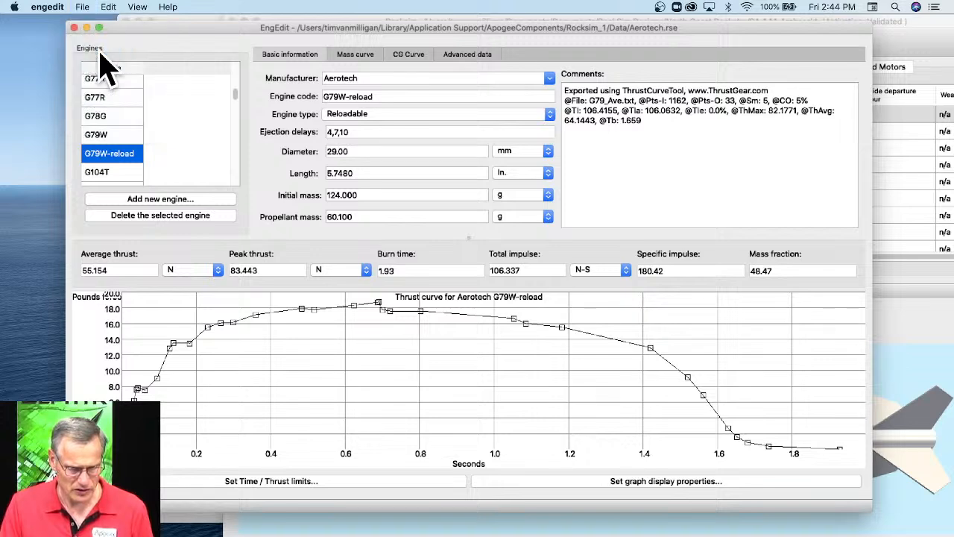
{"action": "left_click", "coordinate": [899, 71]}
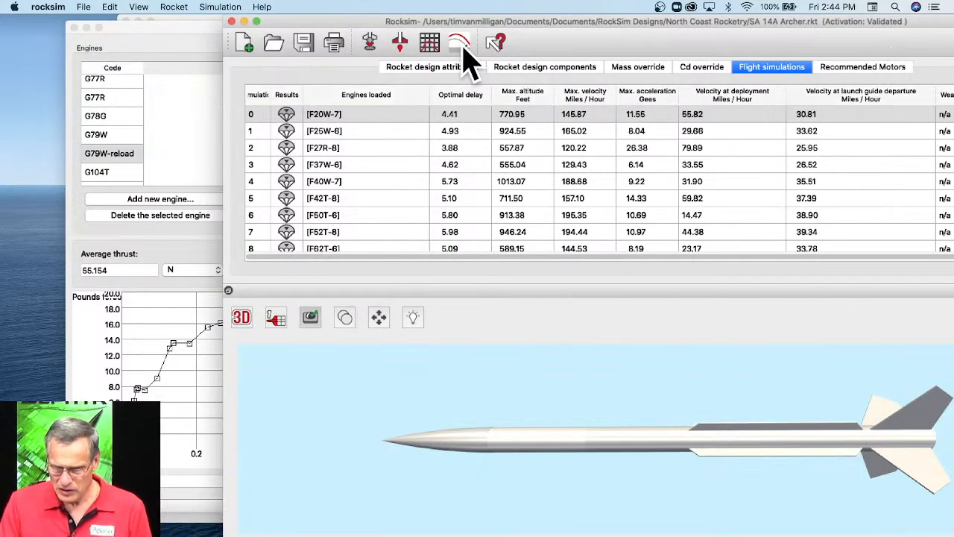
{"action": "left_click_drag", "start_coordinate": [535, 23], "coordinate": [425, 22]}
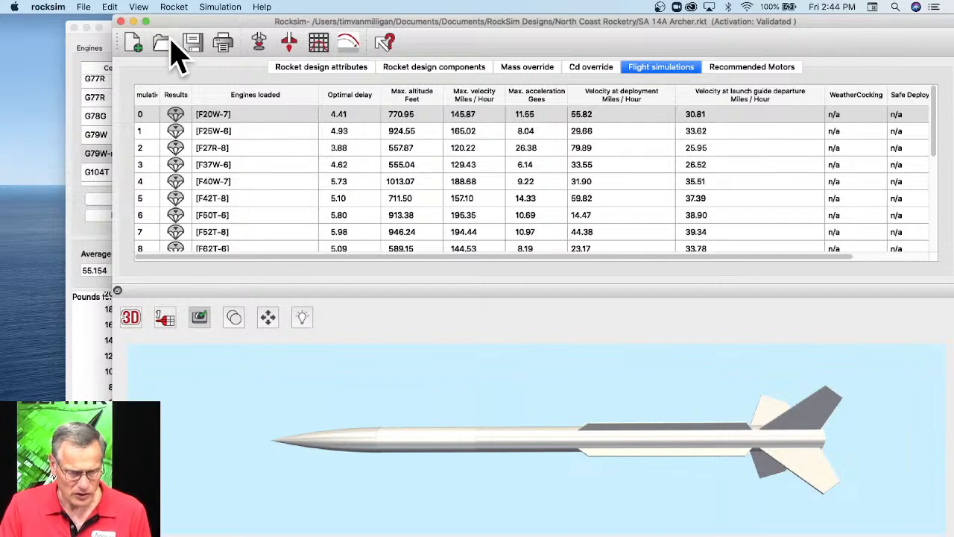
{"action": "left_click", "coordinate": [64, 7]}
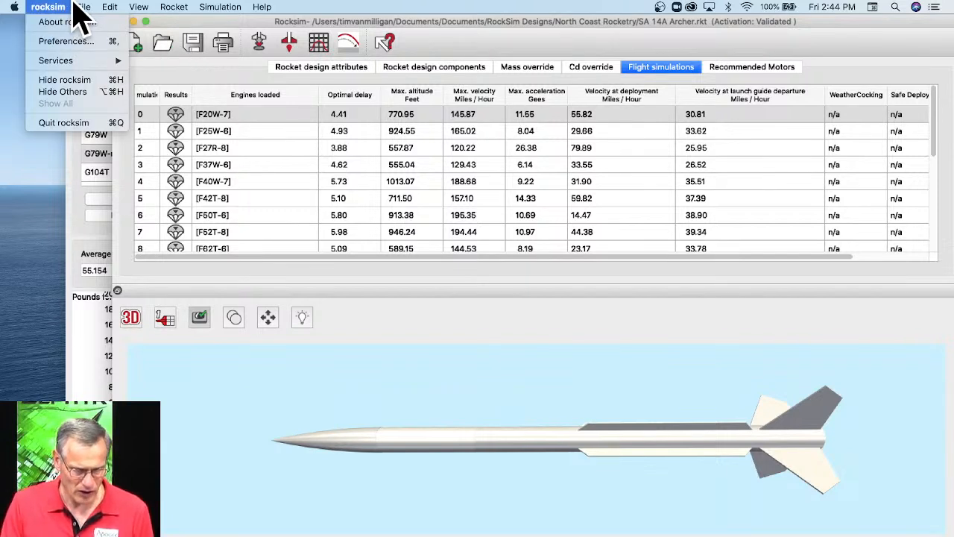
{"action": "left_click", "coordinate": [60, 123]}
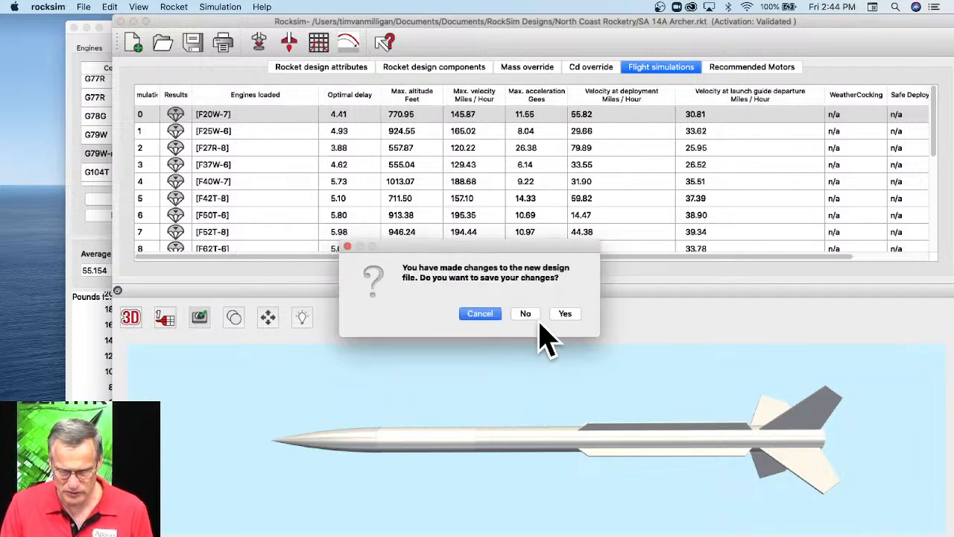
{"action": "left_click", "coordinate": [526, 314]}
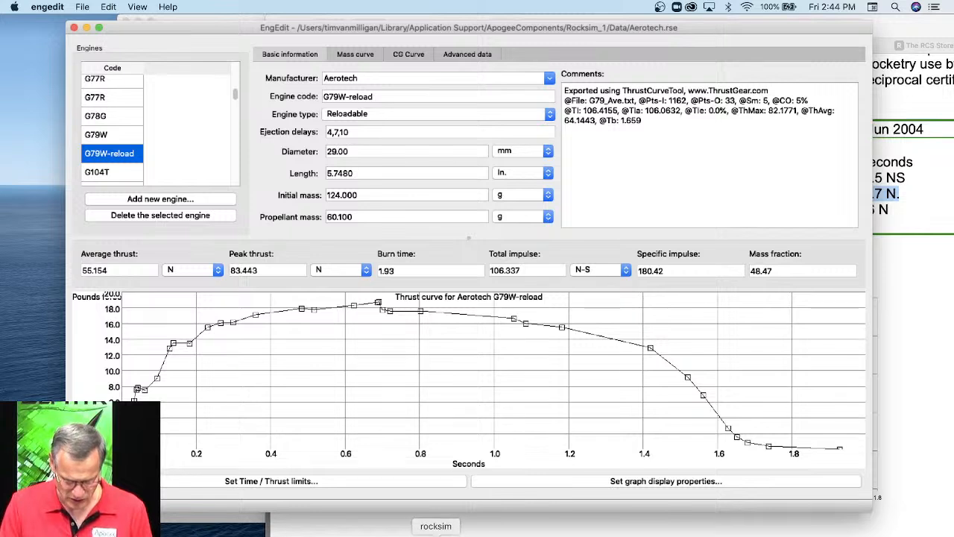
Relaunch Rocksim and open its engine data selection for reloading the engine files.
{"action": "left_click", "coordinate": [429, 535]}
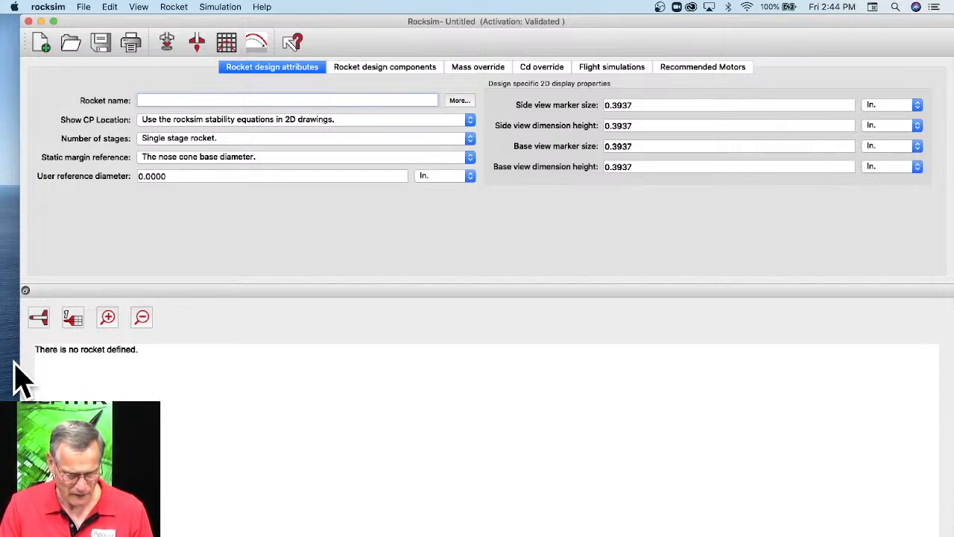
{"action": "left_click_drag", "start_coordinate": [22, 366], "coordinate": [132, 363]}
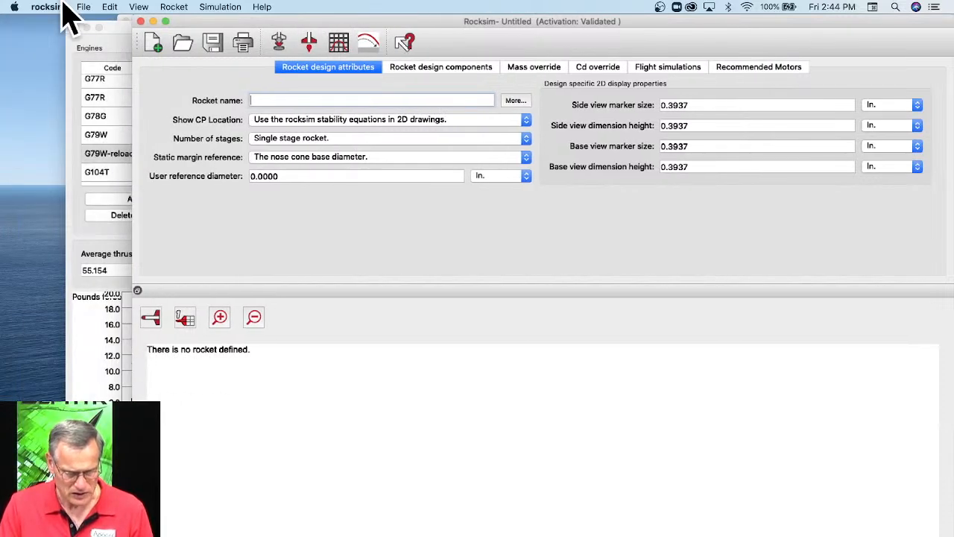
{"action": "left_click", "coordinate": [86, 7]}
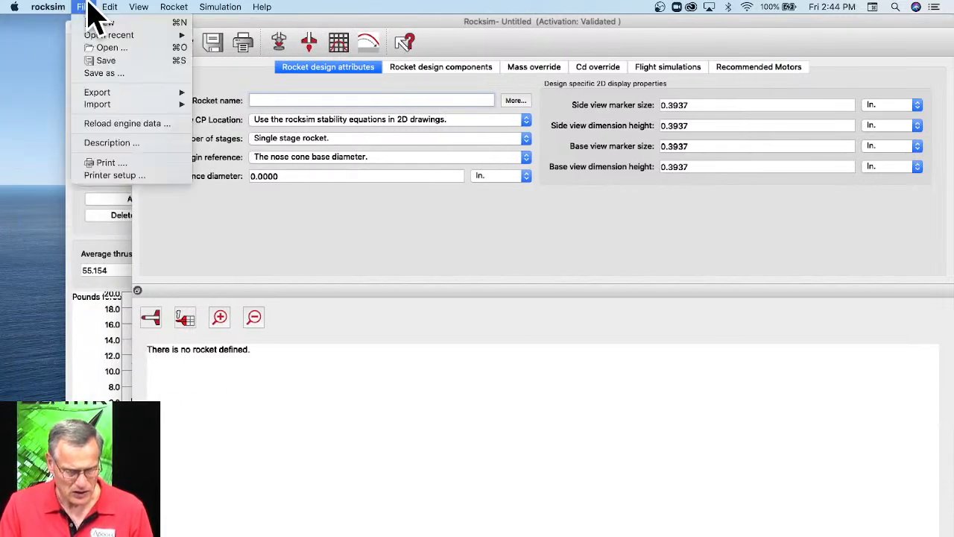
{"action": "left_click", "coordinate": [106, 124]}
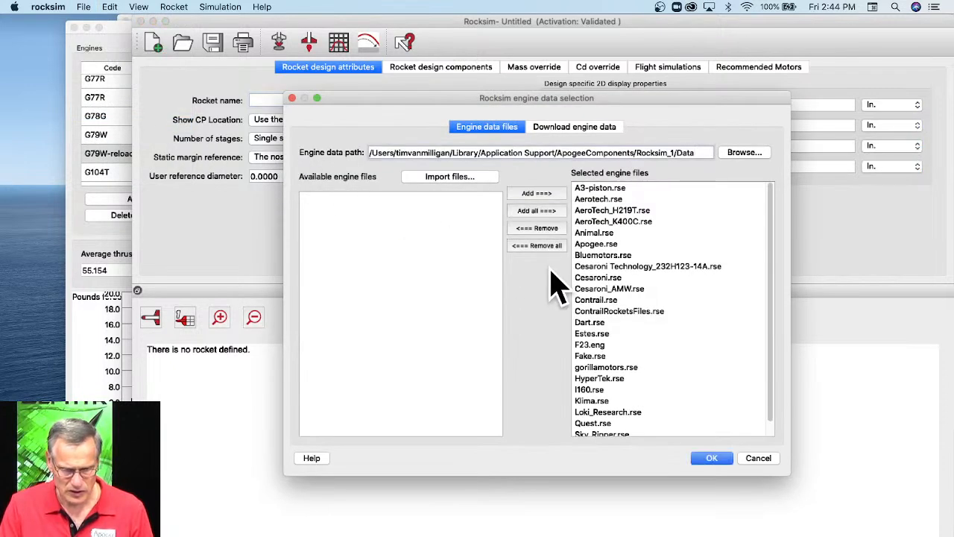
Accept the engine data file selection with Aerotech.rse included, and open the recent SA 14A Archer design.
{"action": "left_click", "coordinate": [600, 199]}
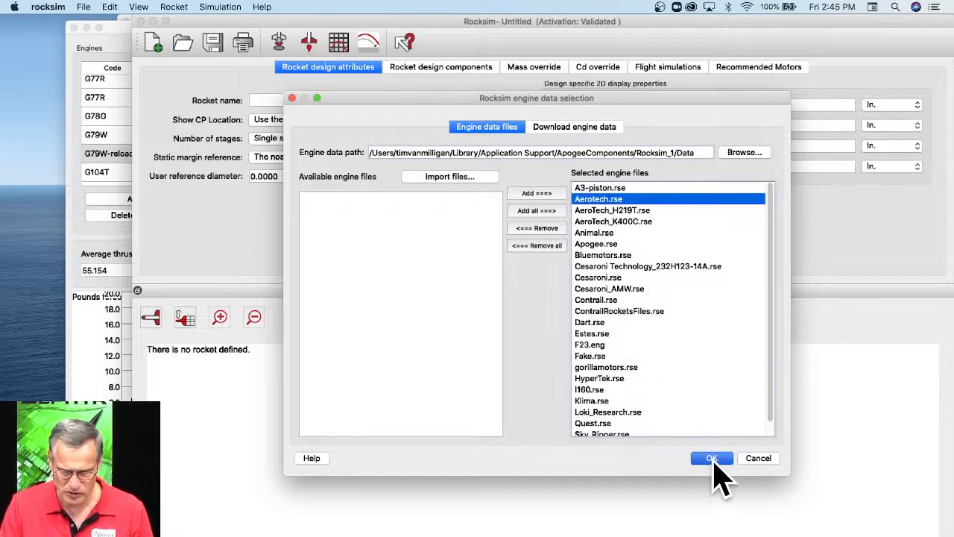
{"action": "left_click", "coordinate": [712, 458]}
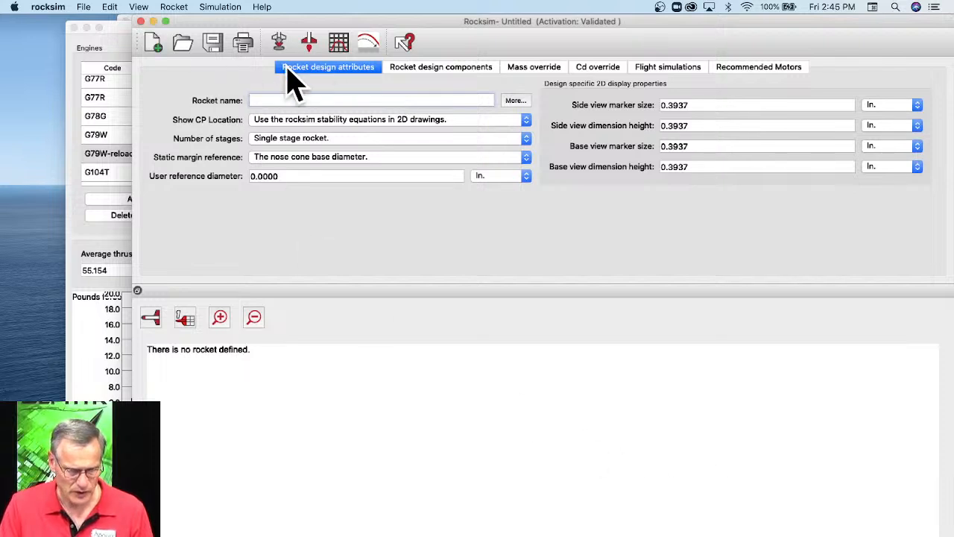
{"action": "left_click", "coordinate": [88, 8]}
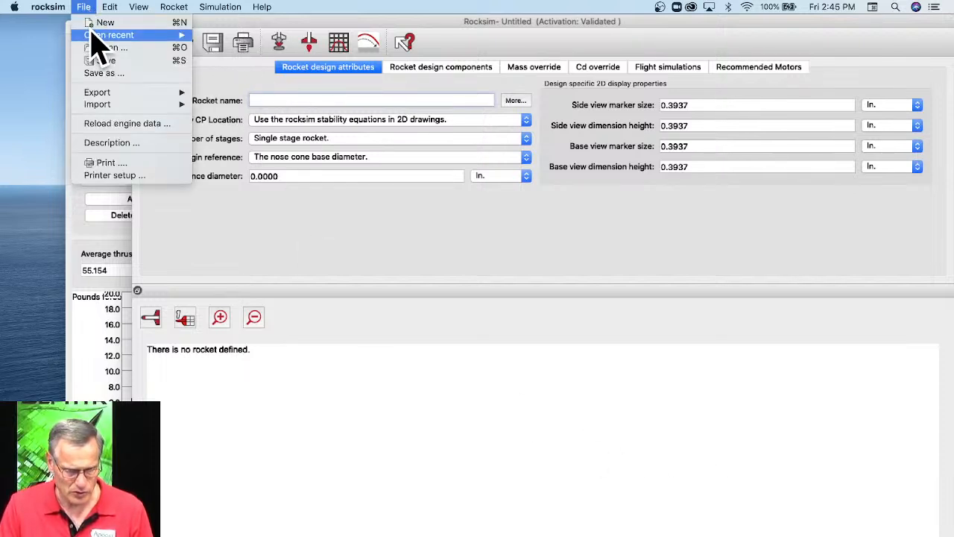
{"action": "mouse_move", "coordinate": [91, 38]}
{"action": "left_click", "coordinate": [470, 36]}
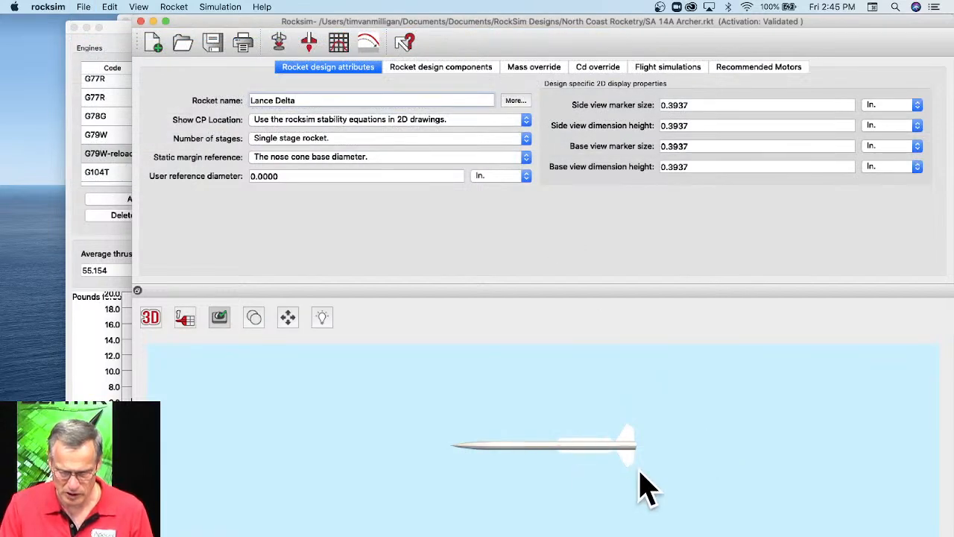
Set up a new simulation with the Aerotech G79W engine in the 29 mm motor tube.
{"action": "left_click", "coordinate": [277, 43]}
{"action": "left_click", "coordinate": [321, 406]}
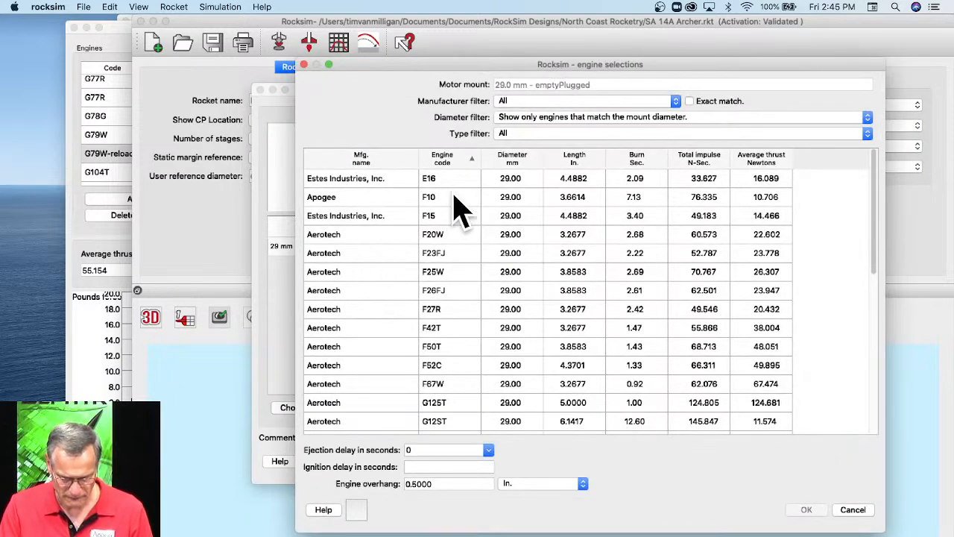
{"action": "scroll", "coordinate": [455, 239], "scroll_direction": "down", "scroll_amount": 10}
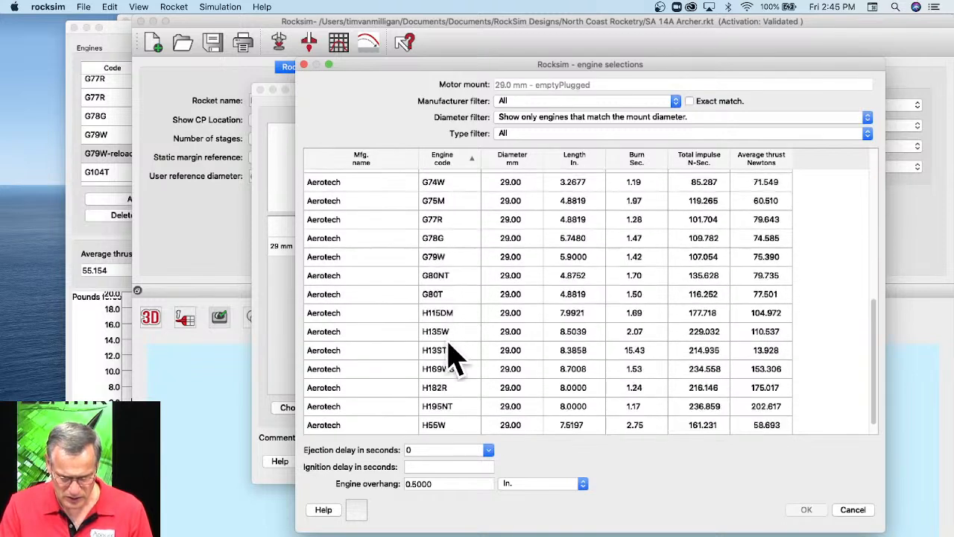
{"action": "left_click", "coordinate": [449, 256]}
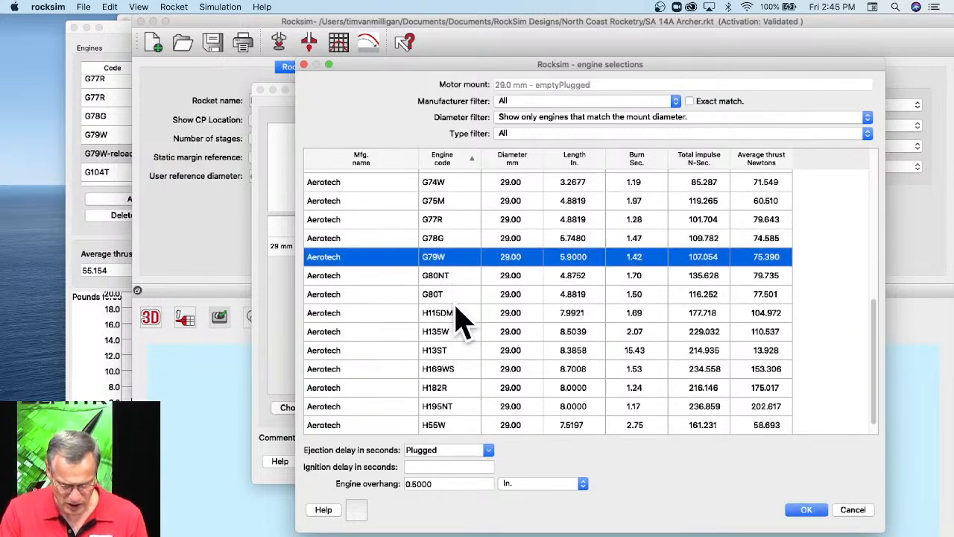
{"action": "left_click", "coordinate": [809, 512]}
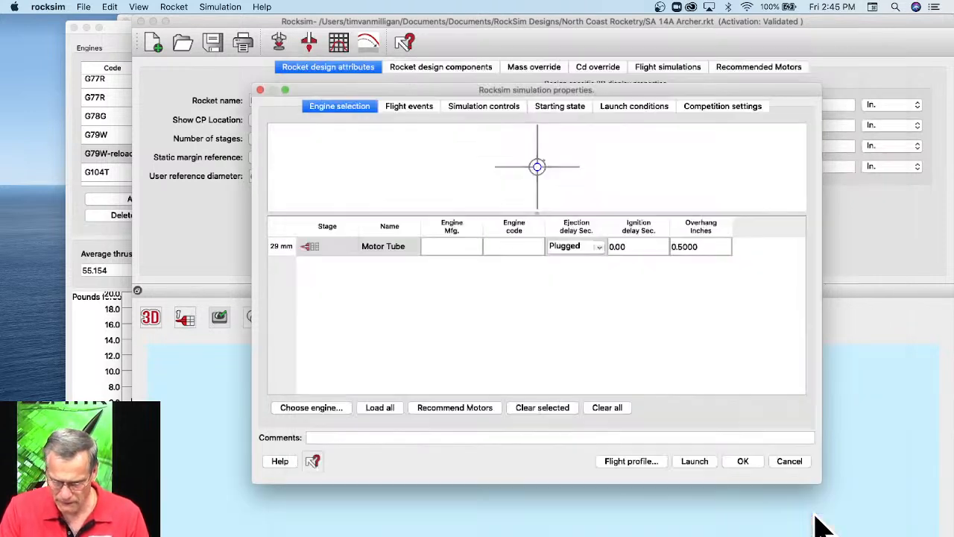
{"action": "left_click", "coordinate": [744, 460]}
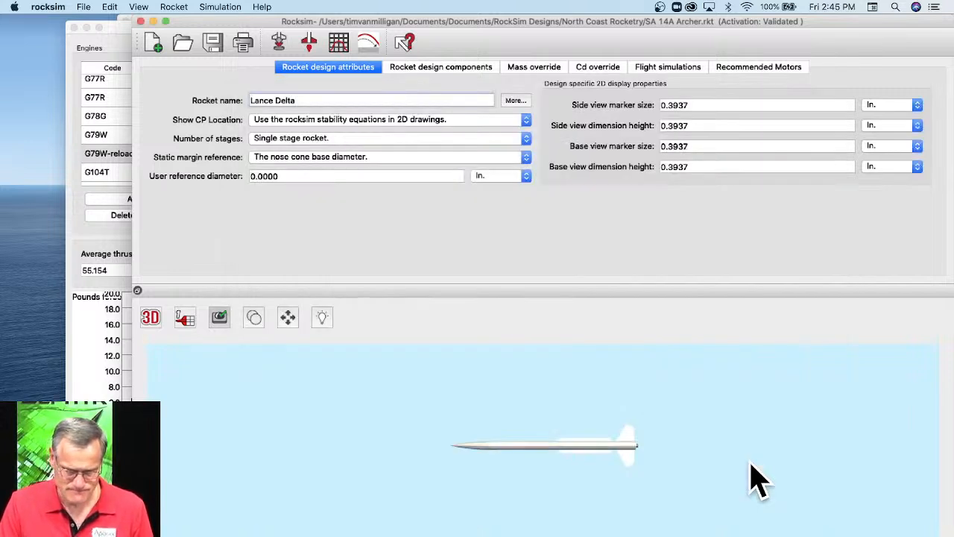
Switch to EngEdit with the Aerotech engine file.
{"action": "left_click", "coordinate": [47, 7]}
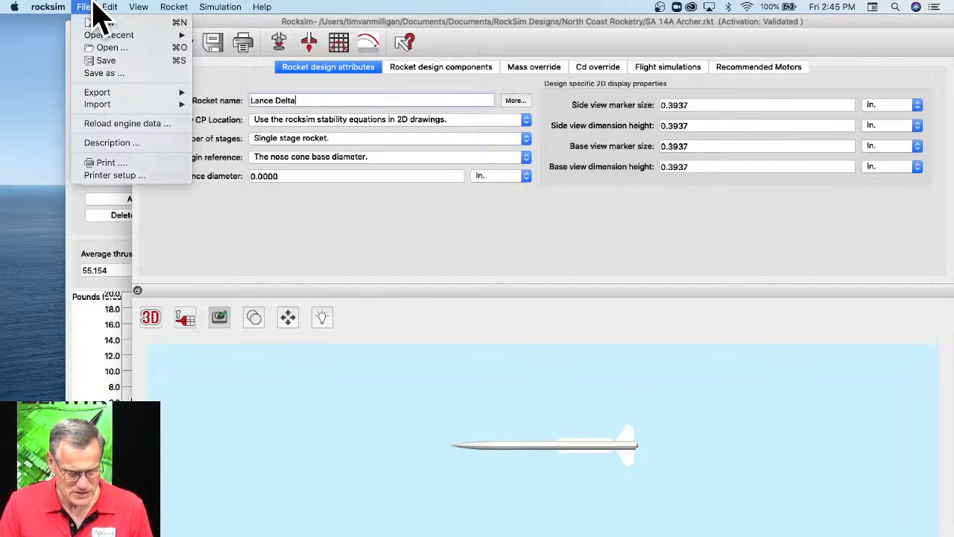
{"action": "left_click", "coordinate": [93, 4]}
{"action": "left_click", "coordinate": [74, 232]}
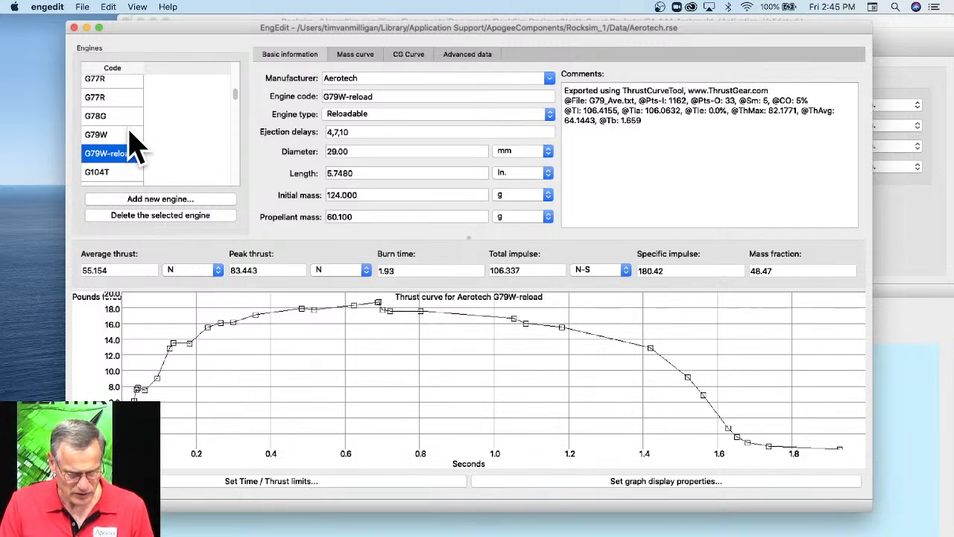
{"action": "left_click", "coordinate": [85, 6]}
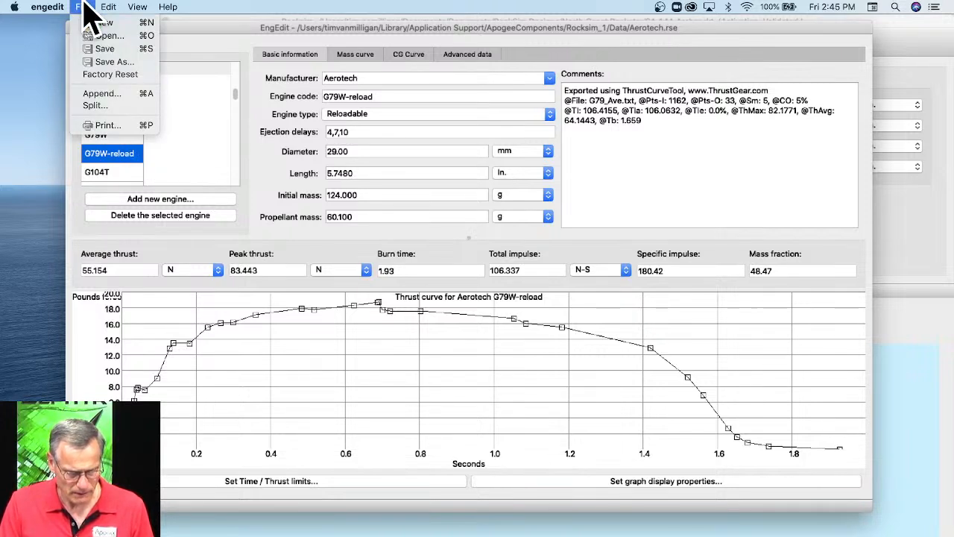
{"action": "left_click", "coordinate": [104, 107]}
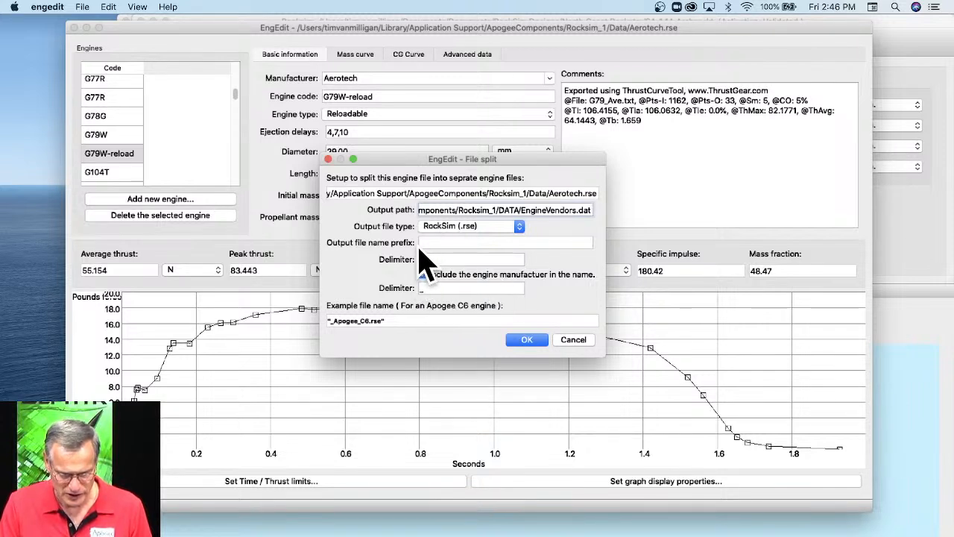
{"action": "left_click", "coordinate": [522, 341]}
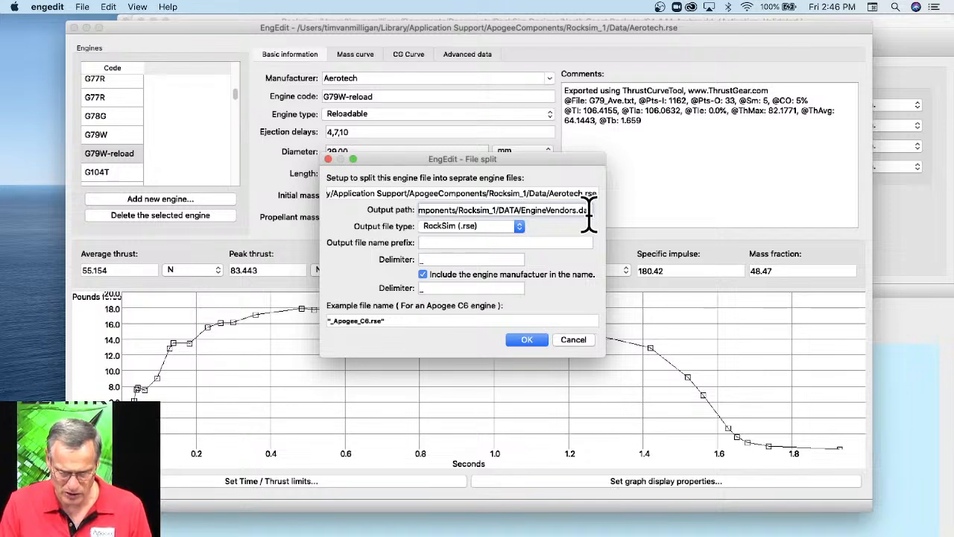
{"action": "left_click_drag", "start_coordinate": [589, 212], "coordinate": [560, 216]}
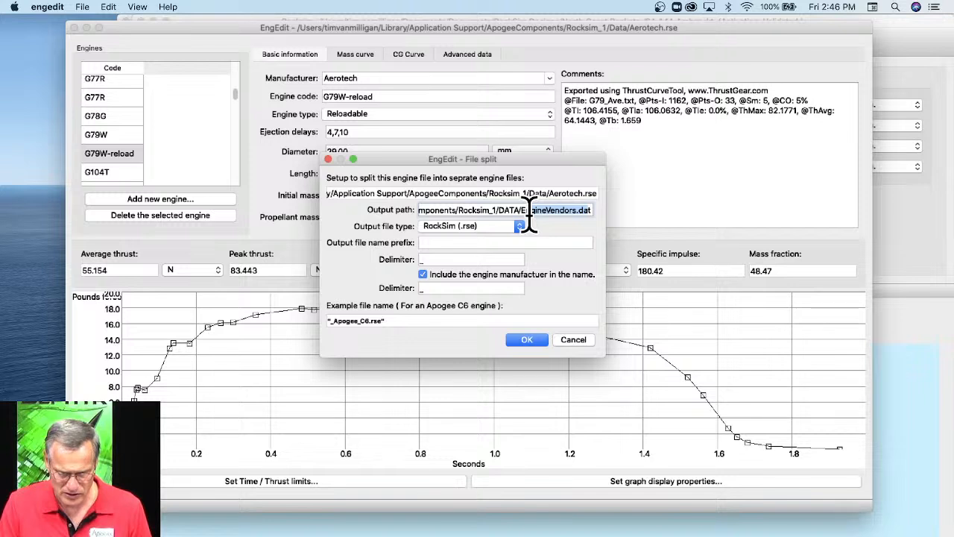
{"action": "left_click_drag", "start_coordinate": [529, 210], "coordinate": [521, 213]}
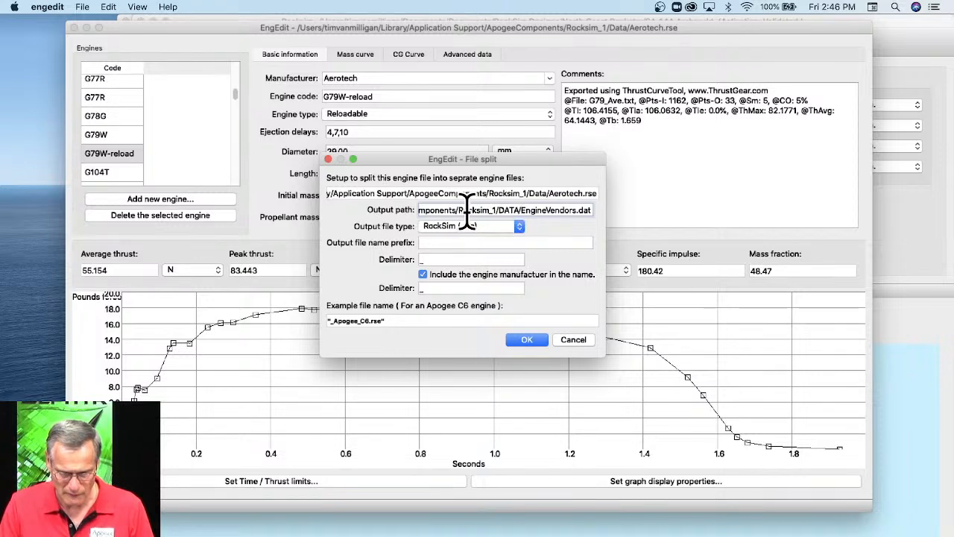
{"action": "left_click_drag", "start_coordinate": [460, 210], "coordinate": [568, 223]}
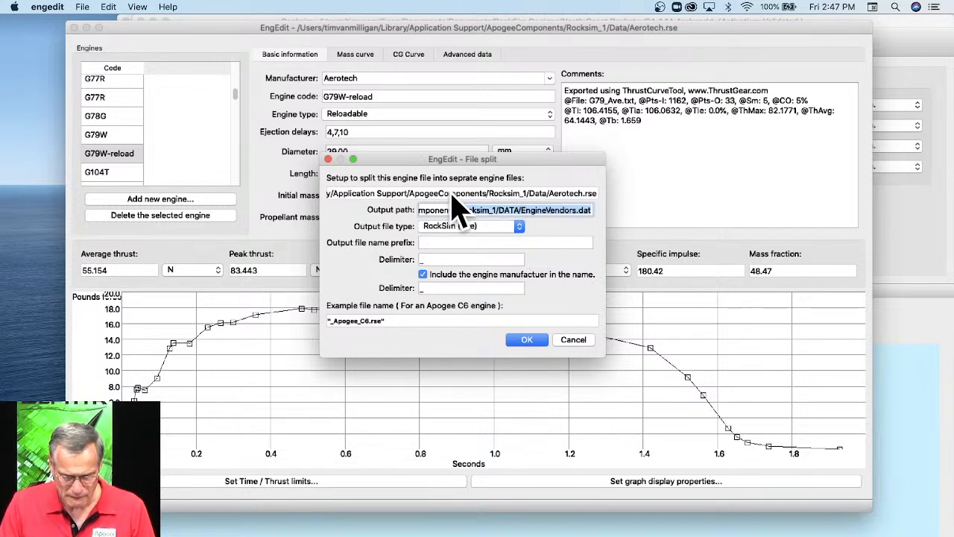
{"action": "left_click_drag", "start_coordinate": [456, 210], "coordinate": [528, 205]}
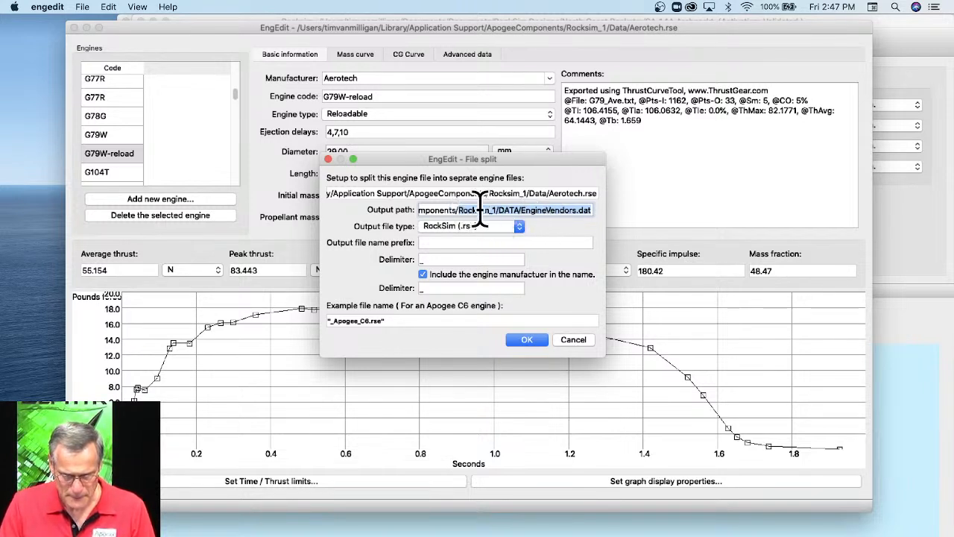
{"action": "left_click", "coordinate": [574, 340]}
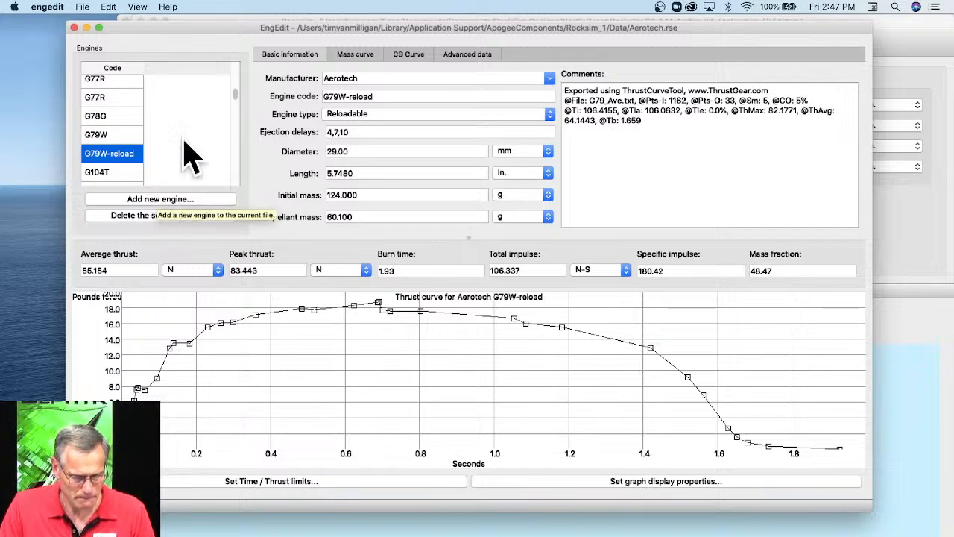
Save the Aerotech engine file and close its window, keeping the changes.
{"action": "left_click", "coordinate": [82, 7]}
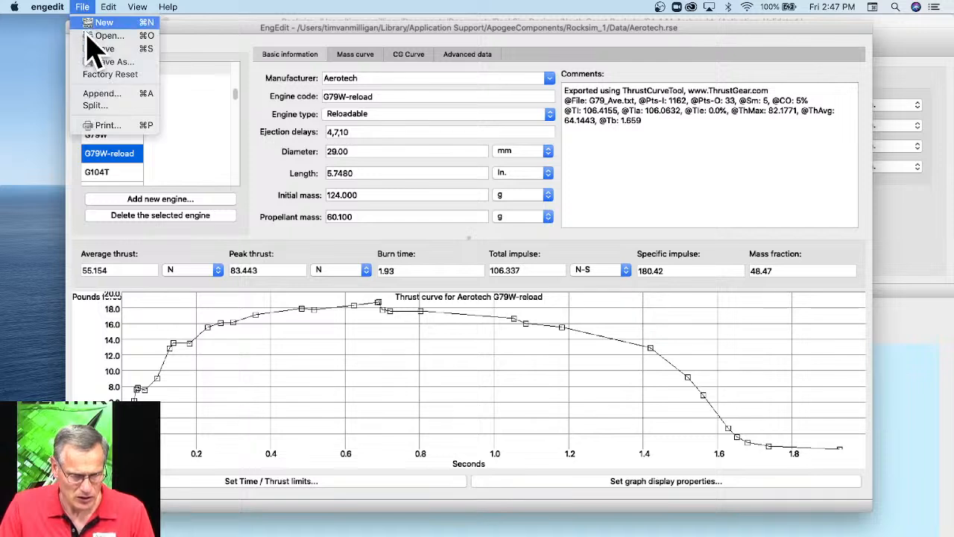
{"action": "left_click", "coordinate": [105, 48]}
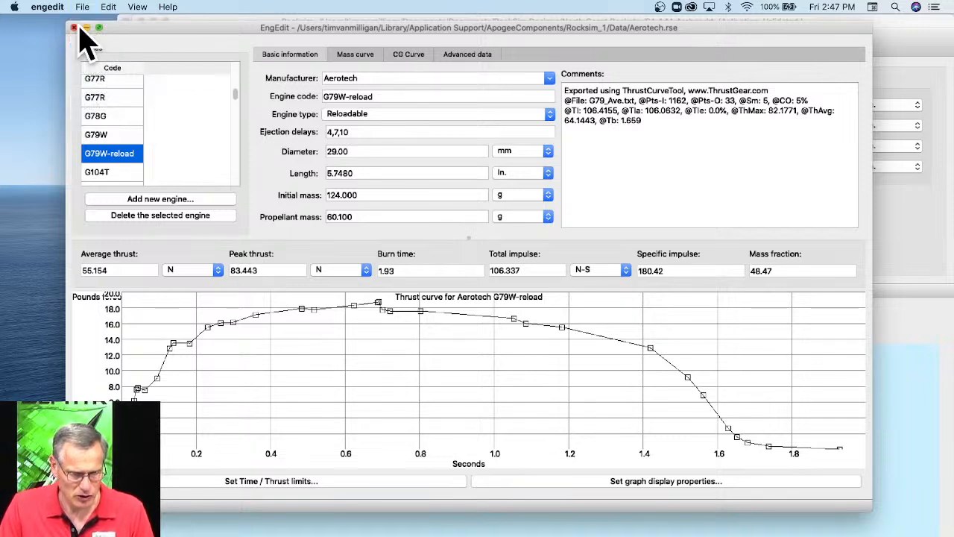
{"action": "left_click", "coordinate": [74, 27]}
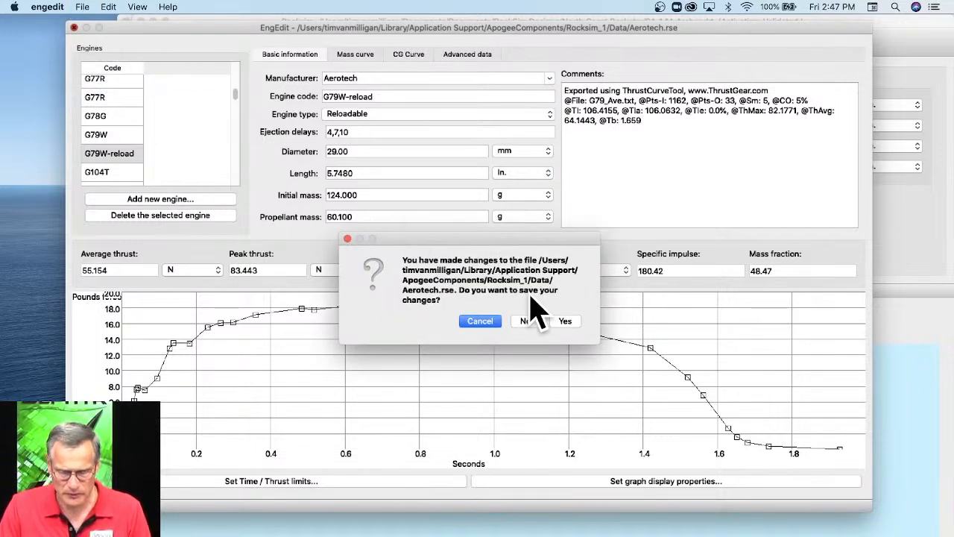
{"action": "left_click", "coordinate": [566, 321]}
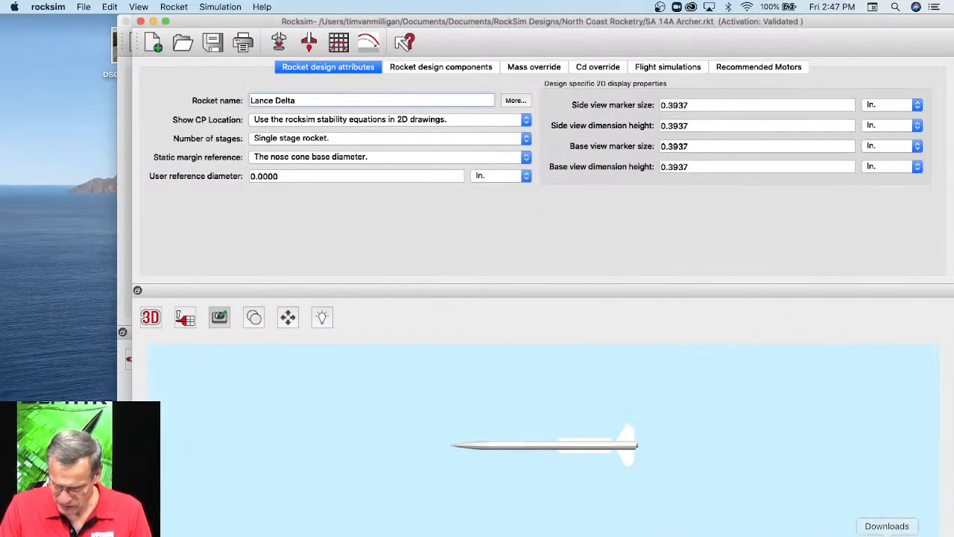
Switch to Finder, duplicate Aerotech.rse in the Data folder and rename the copy Aerotech-test.rse.
{"action": "left_click", "coordinate": [45, 534]}
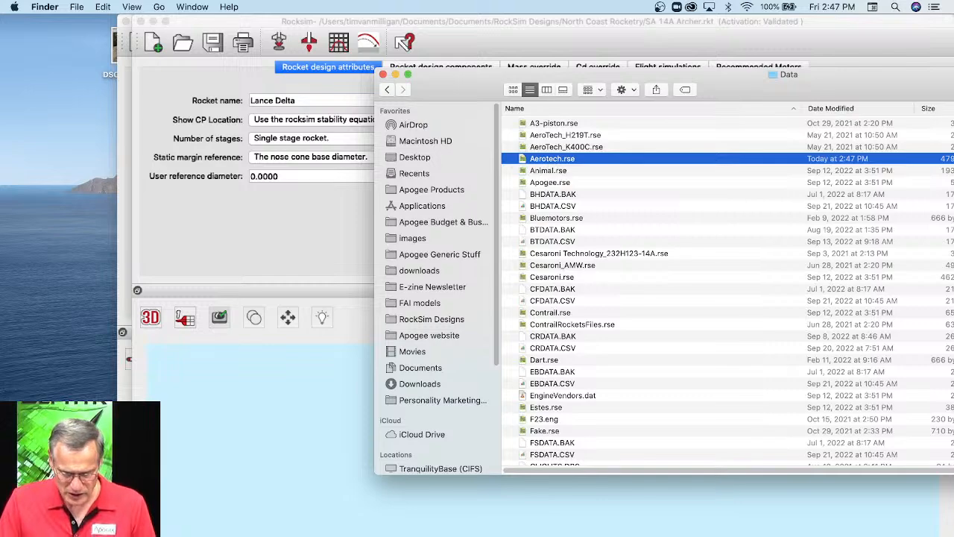
{"action": "left_click", "coordinate": [289, 466]}
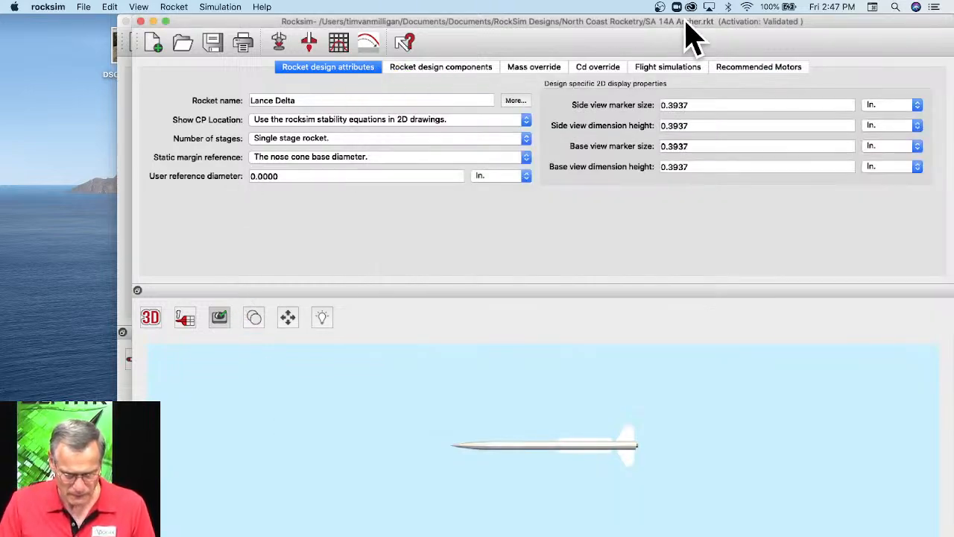
{"action": "left_click_drag", "start_coordinate": [684, 28], "coordinate": [606, 216]}
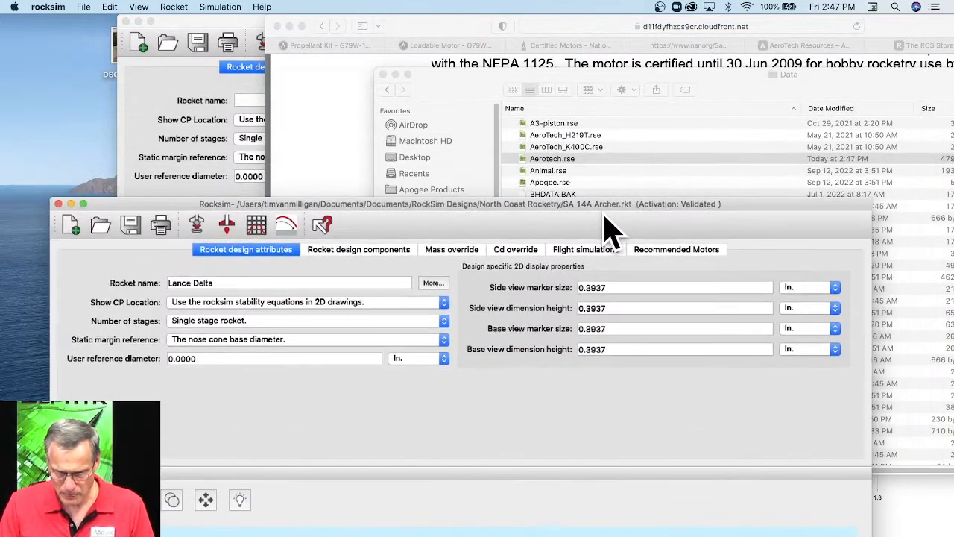
{"action": "left_click", "coordinate": [556, 158]}
{"action": "right_click", "coordinate": [548, 160]}
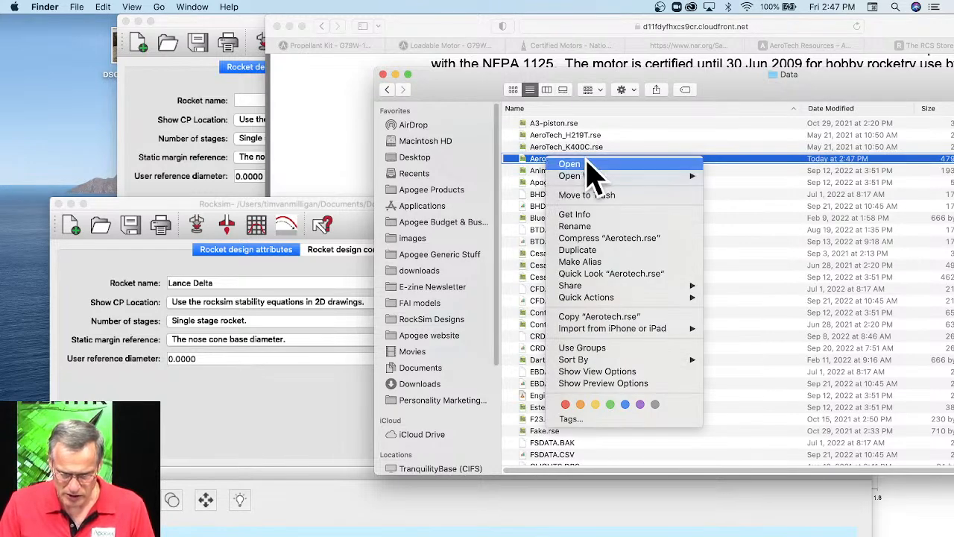
{"action": "left_click", "coordinate": [581, 252]}
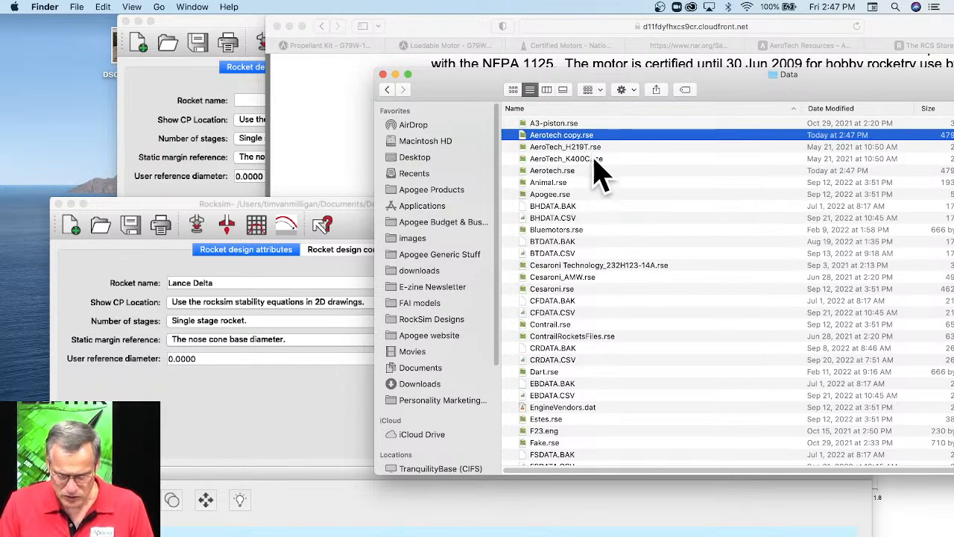
{"action": "left_click", "coordinate": [568, 135]}
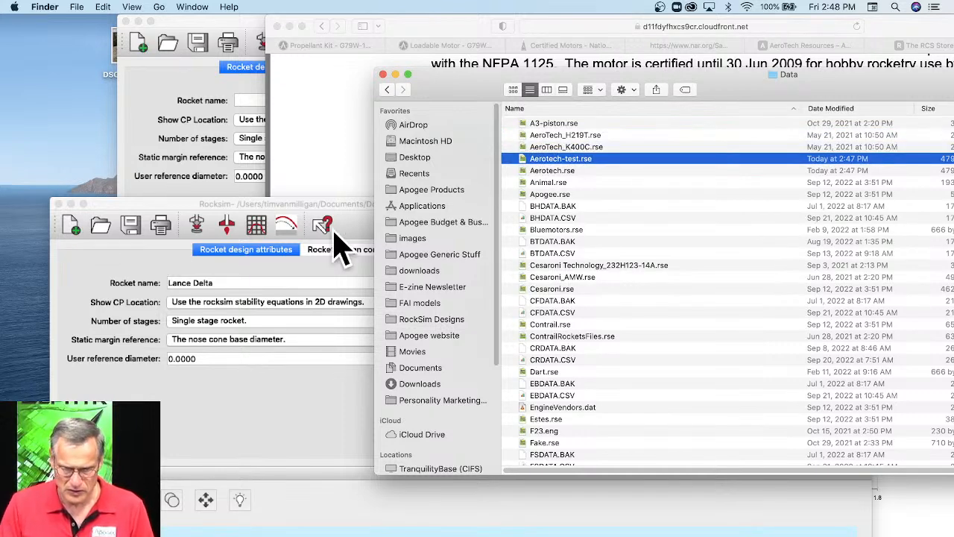
Switch to Rocksim and reload the engine data with Aerotech-test.rse in place of Aerotech.rse among the selected engine files.
{"action": "left_click_drag", "start_coordinate": [288, 209], "coordinate": [305, 26]}
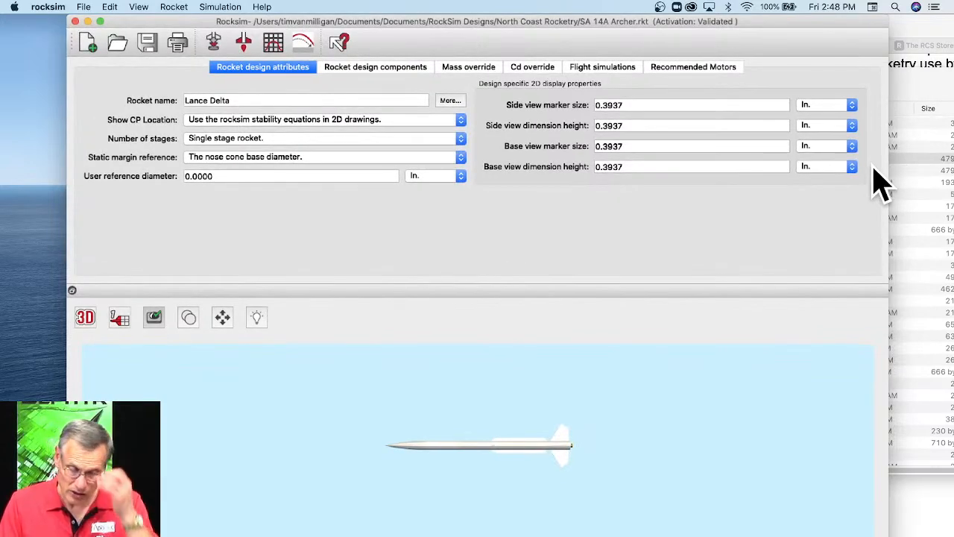
{"action": "left_click", "coordinate": [44, 6]}
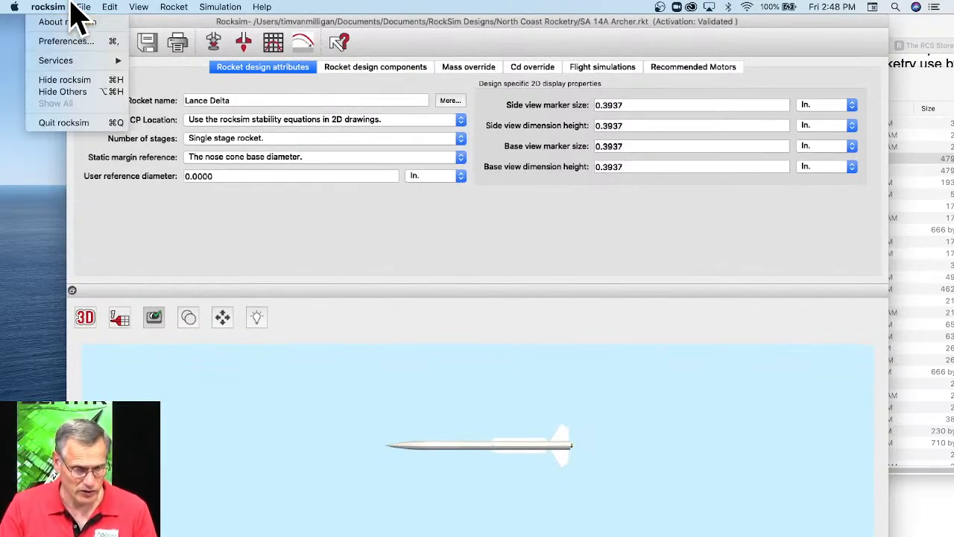
{"action": "mouse_move", "coordinate": [84, 9]}
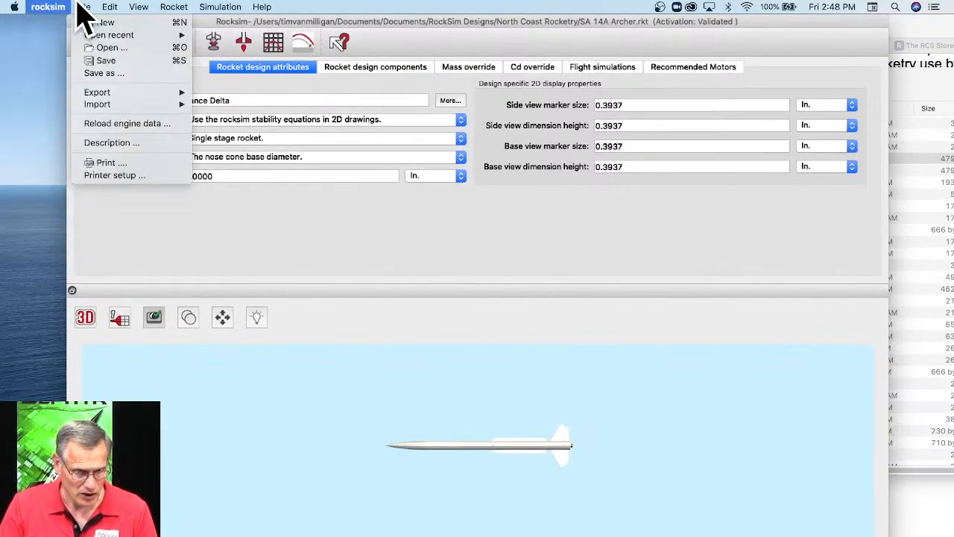
{"action": "left_click", "coordinate": [100, 124]}
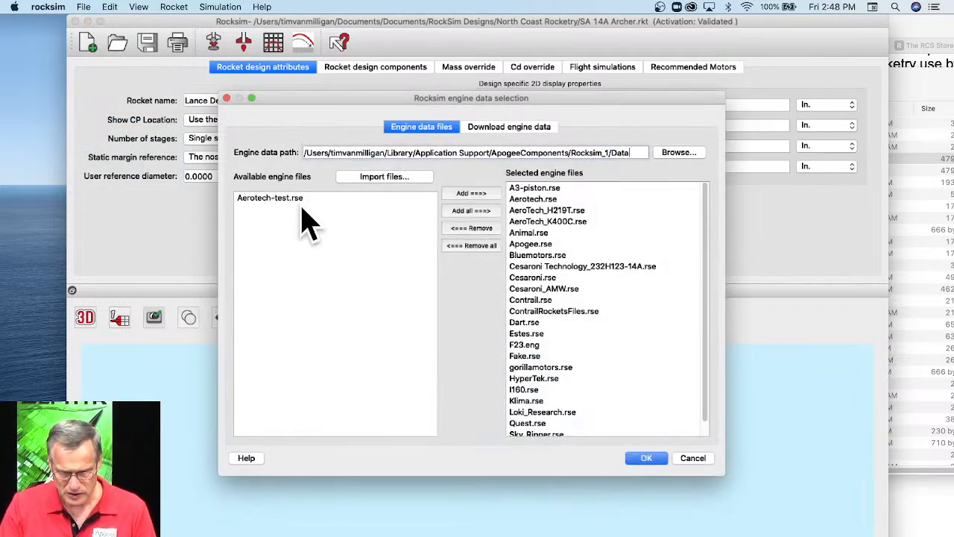
{"action": "left_click", "coordinate": [555, 201]}
{"action": "left_click", "coordinate": [477, 228]}
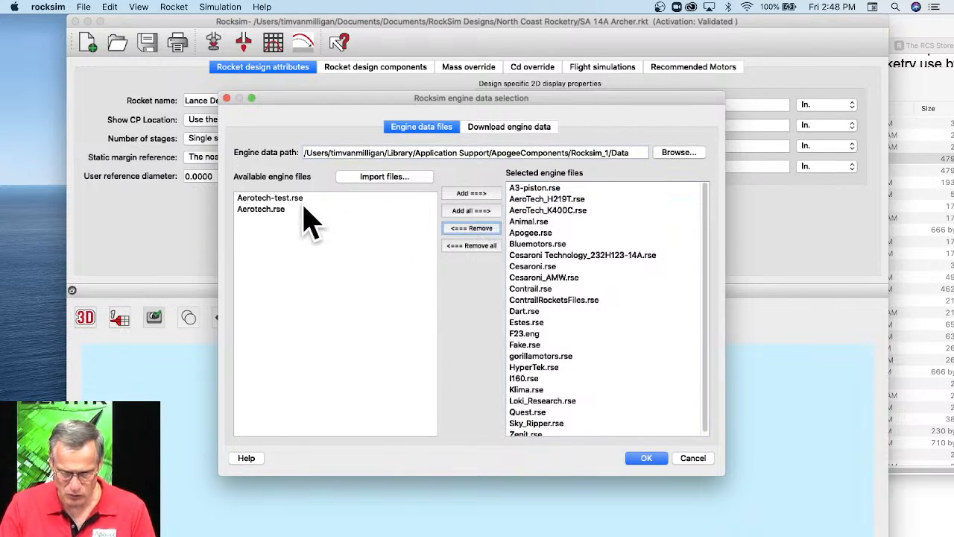
{"action": "left_click", "coordinate": [293, 199]}
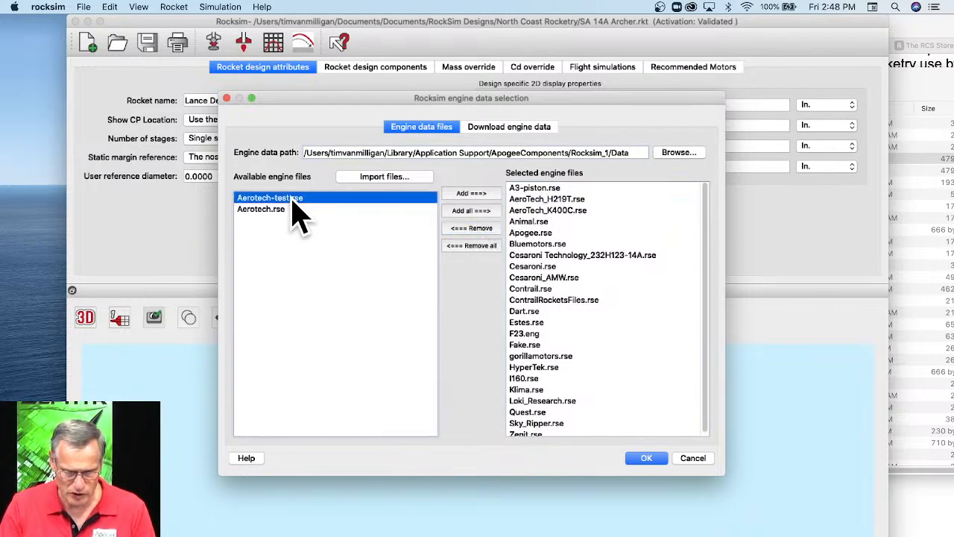
{"action": "left_click", "coordinate": [469, 194]}
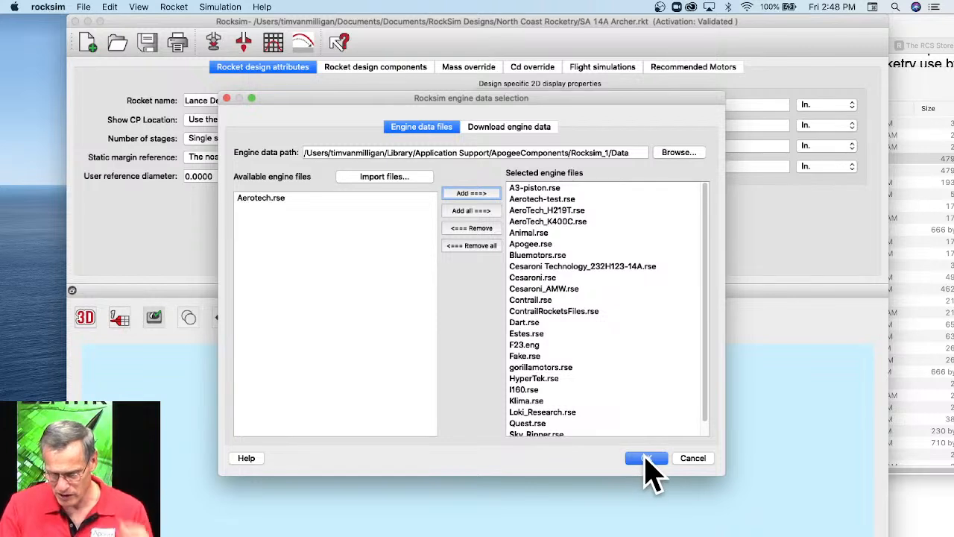
{"action": "left_click", "coordinate": [645, 459]}
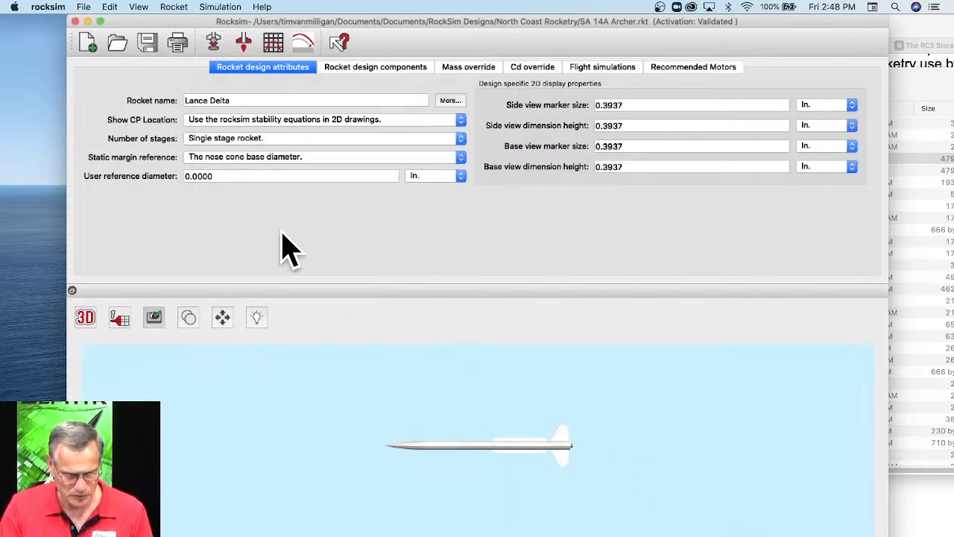
Open the engine list for the simulation's 29 mm motor tube, look for the G79W engines and widen the engine code column.
{"action": "left_click", "coordinate": [214, 43]}
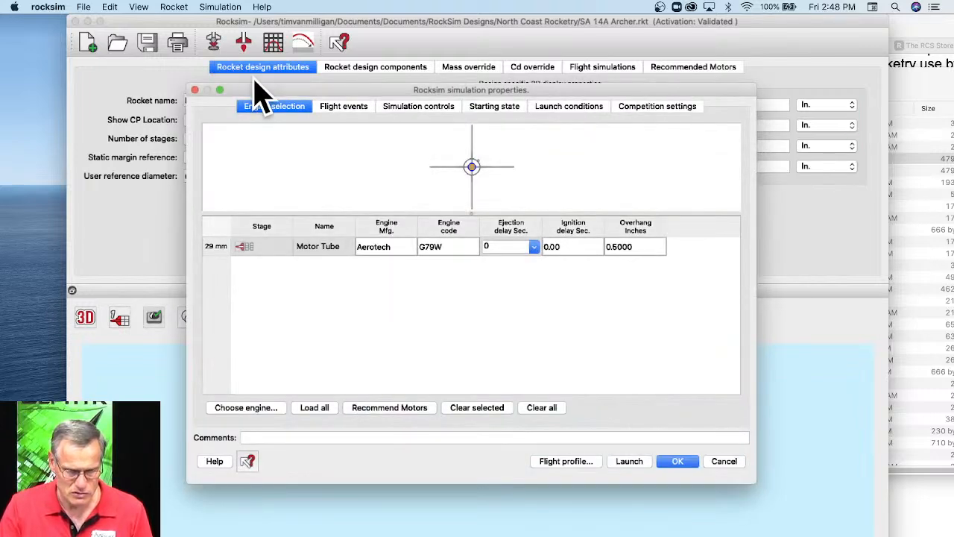
{"action": "left_click", "coordinate": [257, 407]}
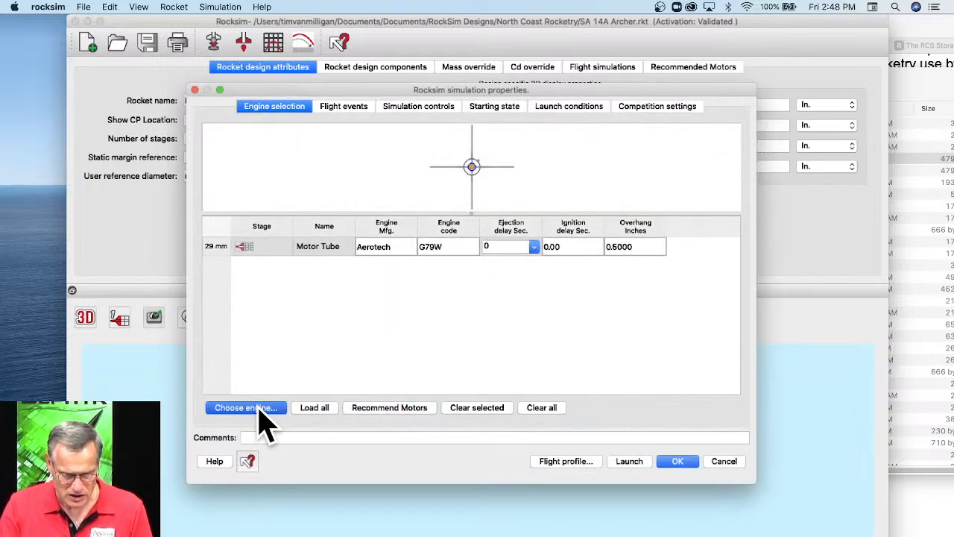
{"action": "scroll", "coordinate": [432, 281], "scroll_direction": "down", "scroll_amount": 1}
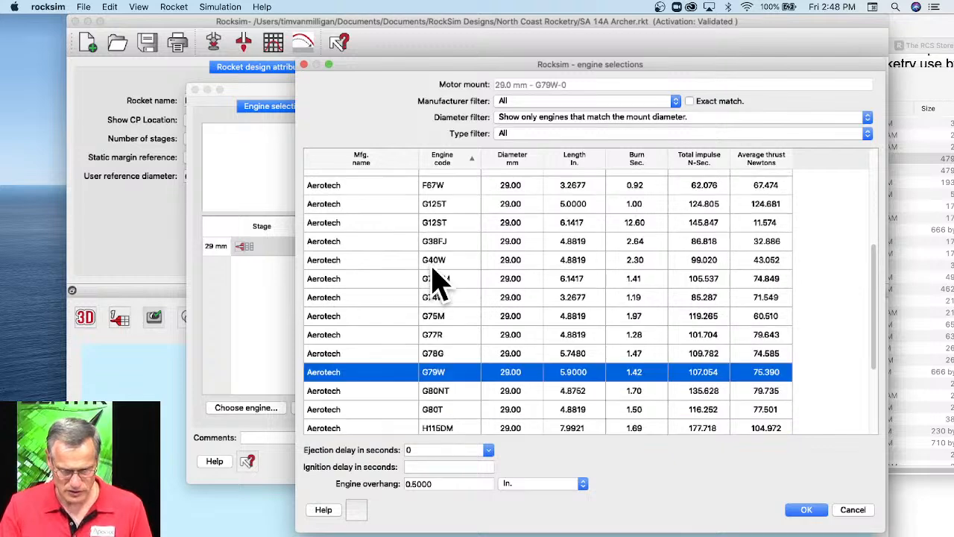
{"action": "scroll", "coordinate": [440, 283], "scroll_direction": "down", "scroll_amount": 3}
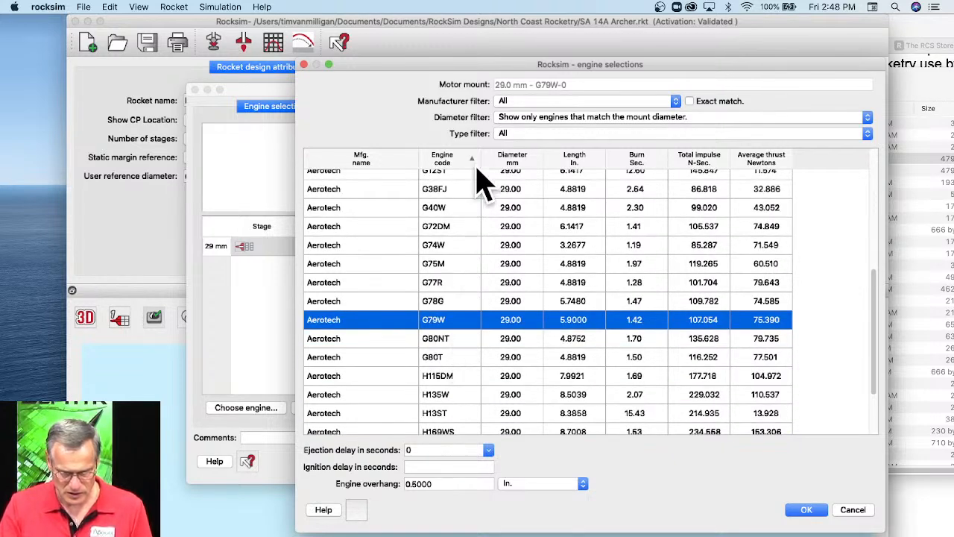
{"action": "left_click_drag", "start_coordinate": [481, 155], "coordinate": [511, 155]}
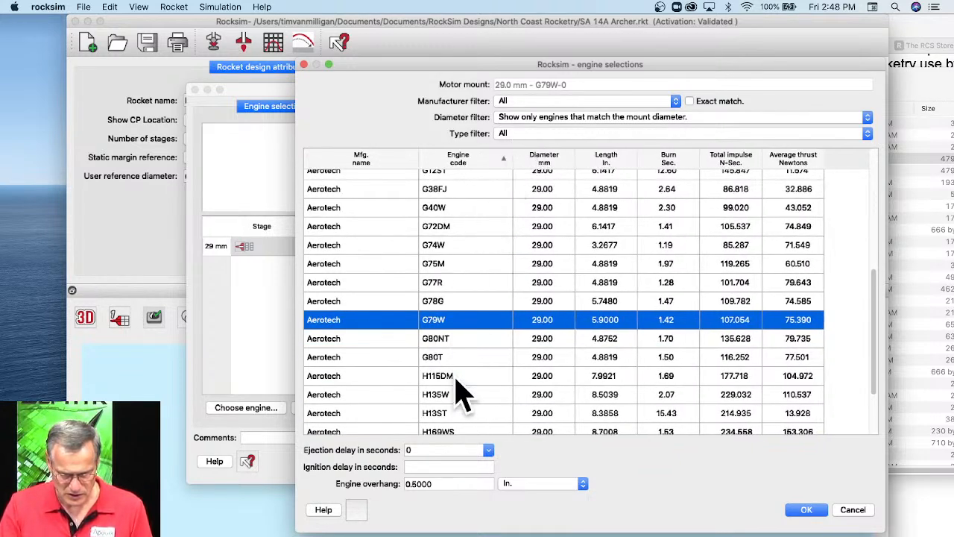
Broaden the diameter filter to engines matching the mount or smaller, and finally to all engines.
{"action": "left_click", "coordinate": [615, 117]}
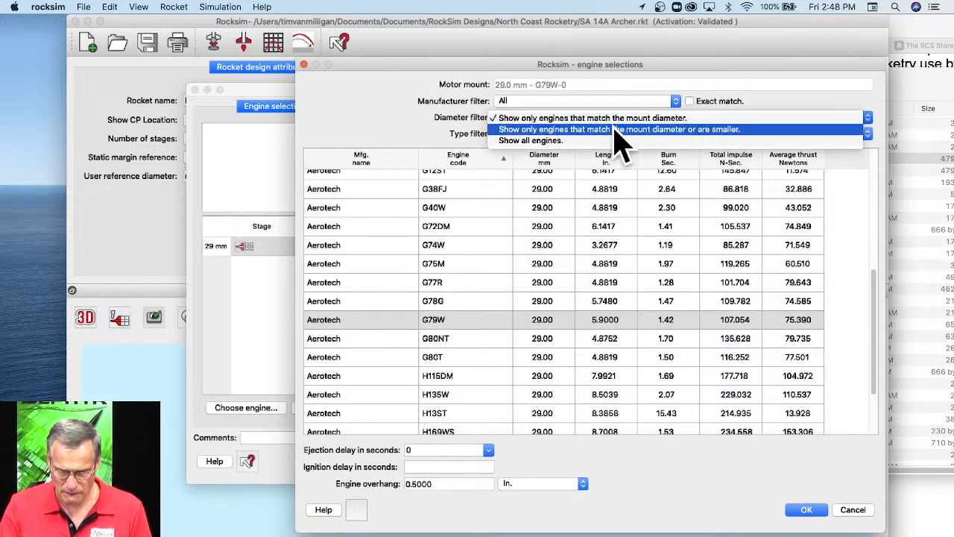
{"action": "left_click", "coordinate": [616, 129]}
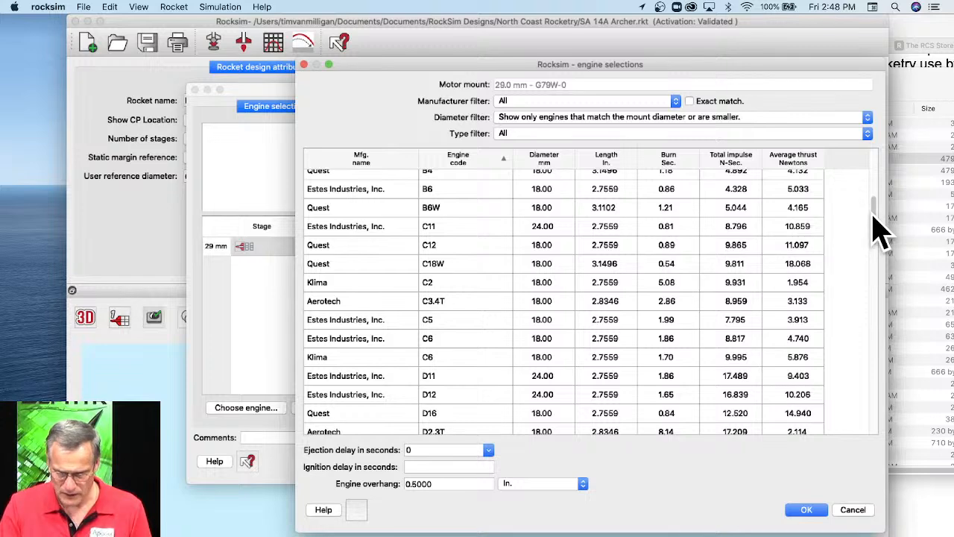
{"action": "left_click_drag", "start_coordinate": [878, 227], "coordinate": [877, 261]}
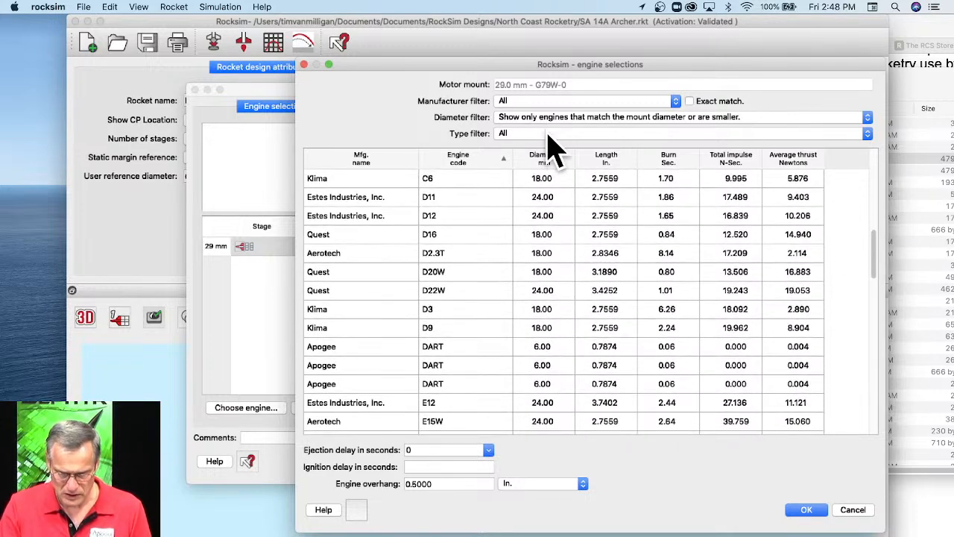
{"action": "left_click", "coordinate": [548, 134]}
{"action": "left_click", "coordinate": [440, 108]}
{"action": "left_click", "coordinate": [550, 119]}
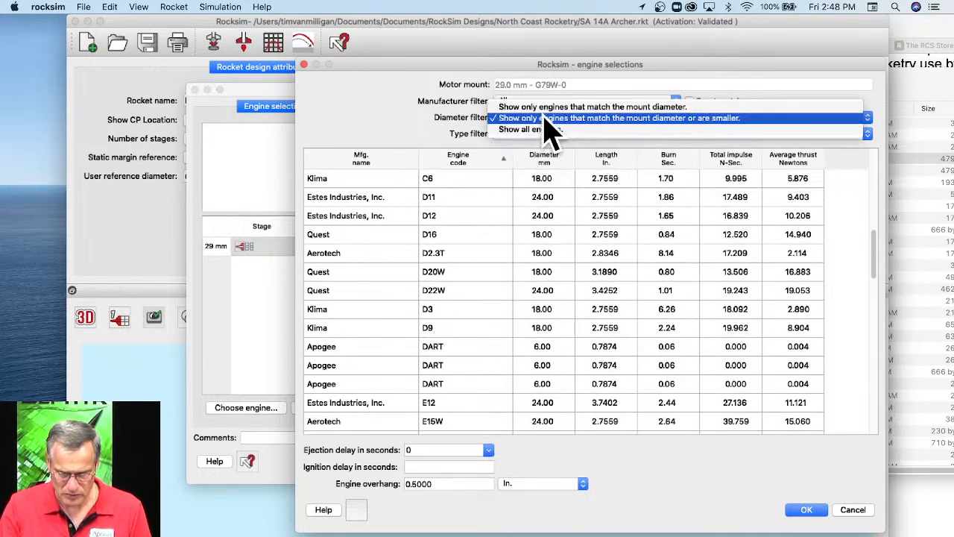
{"action": "left_click", "coordinate": [547, 130]}
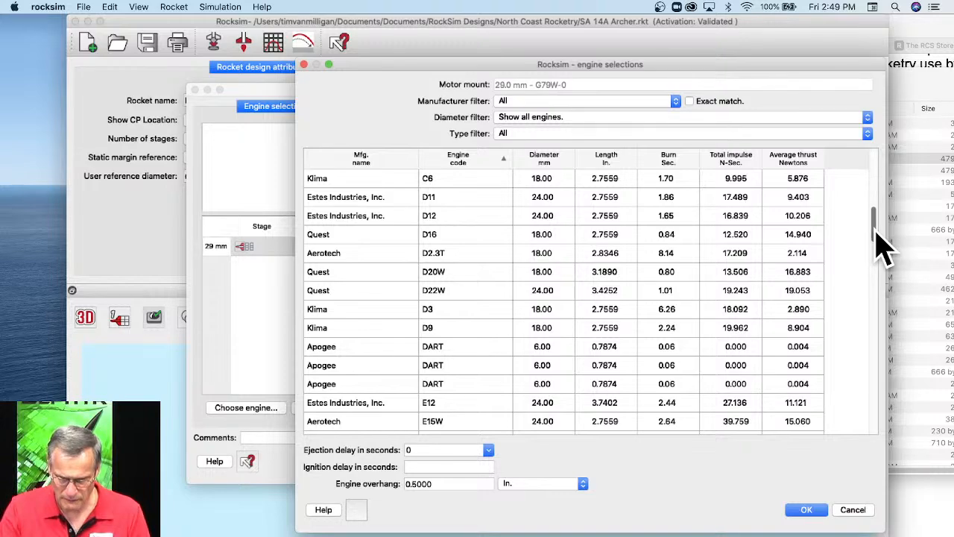
Check the Aerotech G79W entries in the full engine list, and cancel both the engine selection and the simulation properties.
{"action": "scroll", "coordinate": [882, 246], "scroll_direction": "down", "scroll_amount": 1}
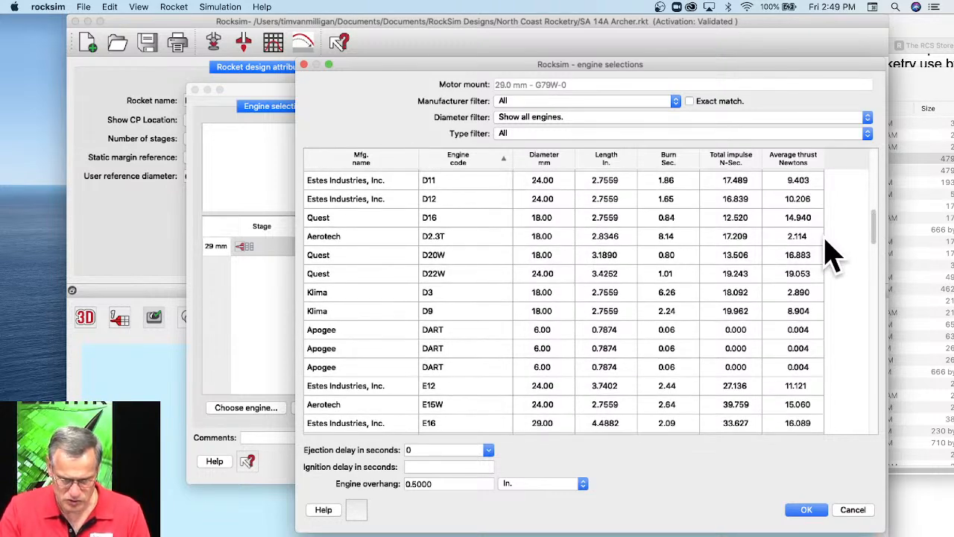
{"action": "scroll", "coordinate": [820, 246], "scroll_direction": "down", "scroll_amount": 8}
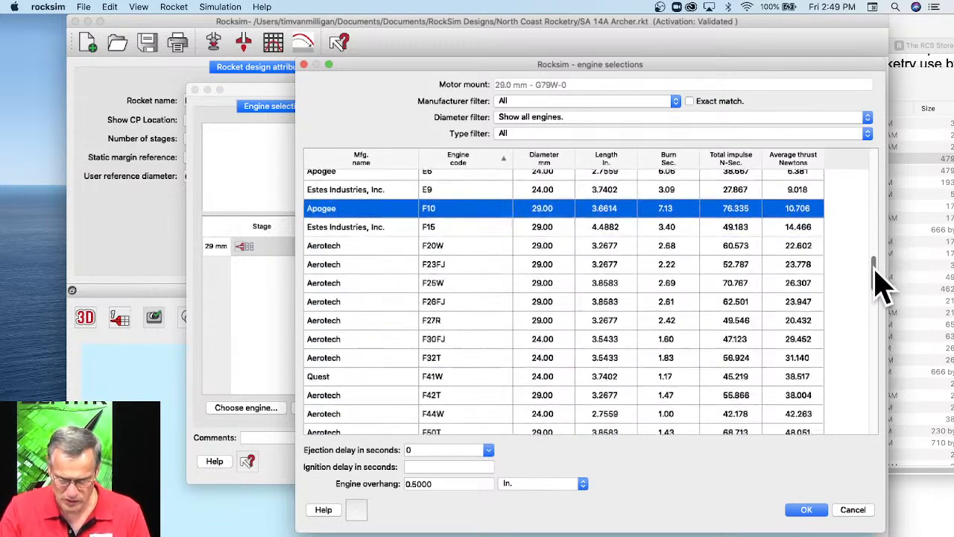
{"action": "left_click_drag", "start_coordinate": [882, 284], "coordinate": [874, 311]}
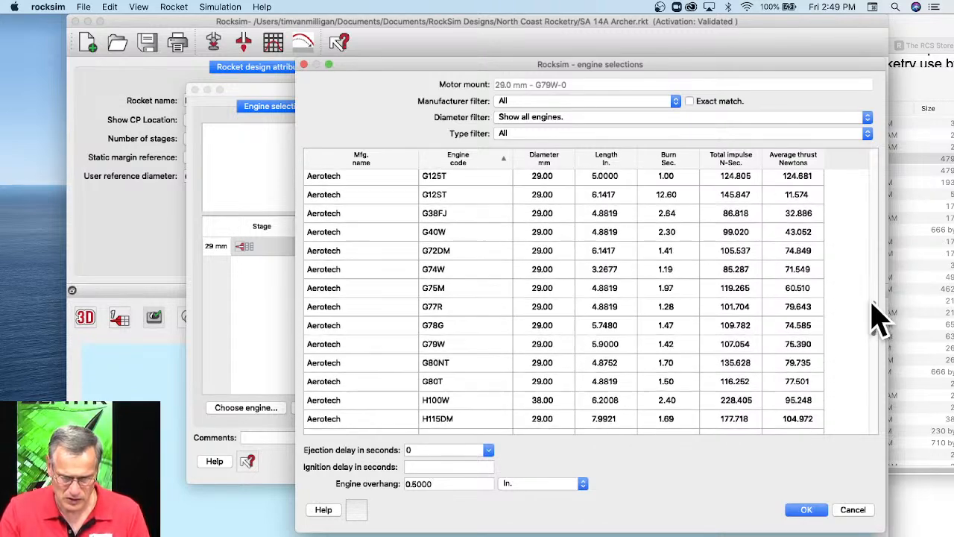
{"action": "left_click", "coordinate": [443, 350]}
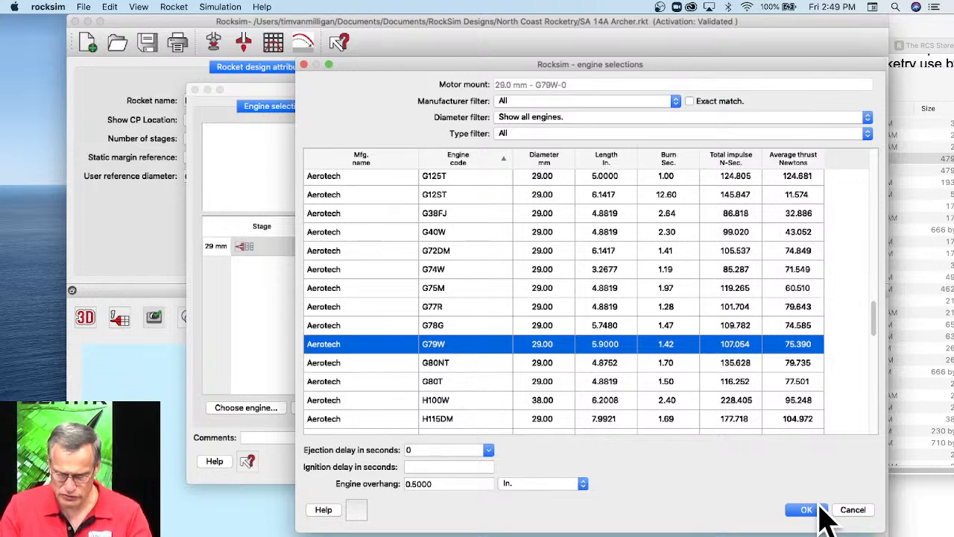
{"action": "left_click", "coordinate": [852, 509]}
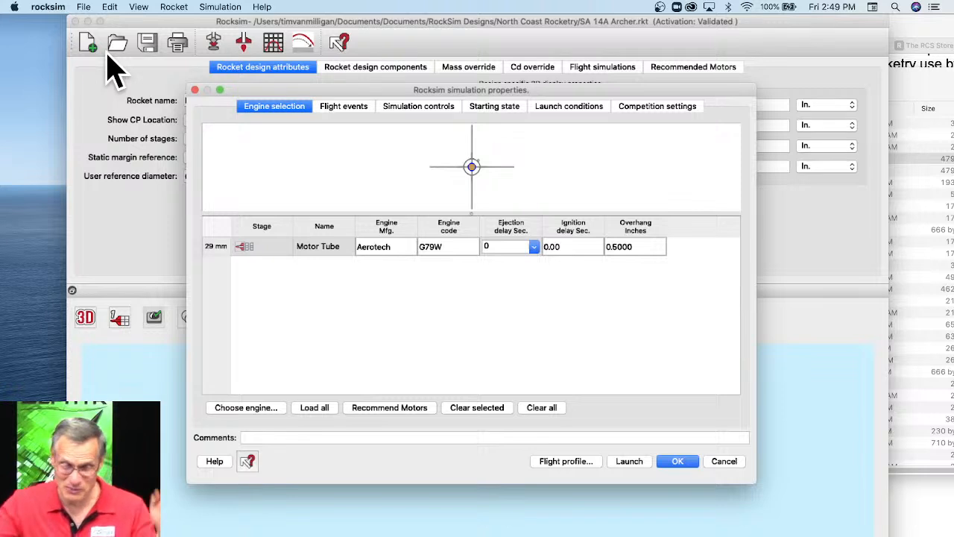
{"action": "left_click", "coordinate": [44, 9]}
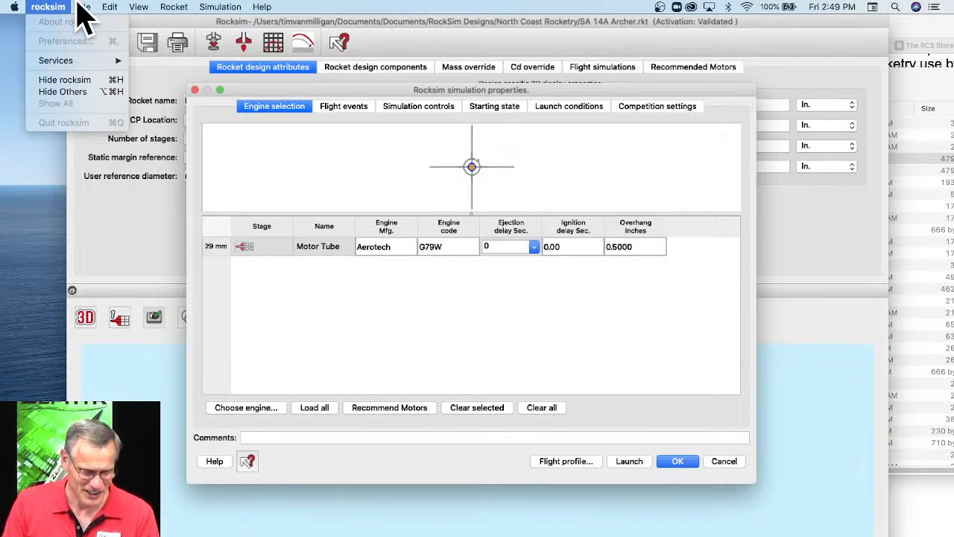
{"action": "mouse_move", "coordinate": [87, 16]}
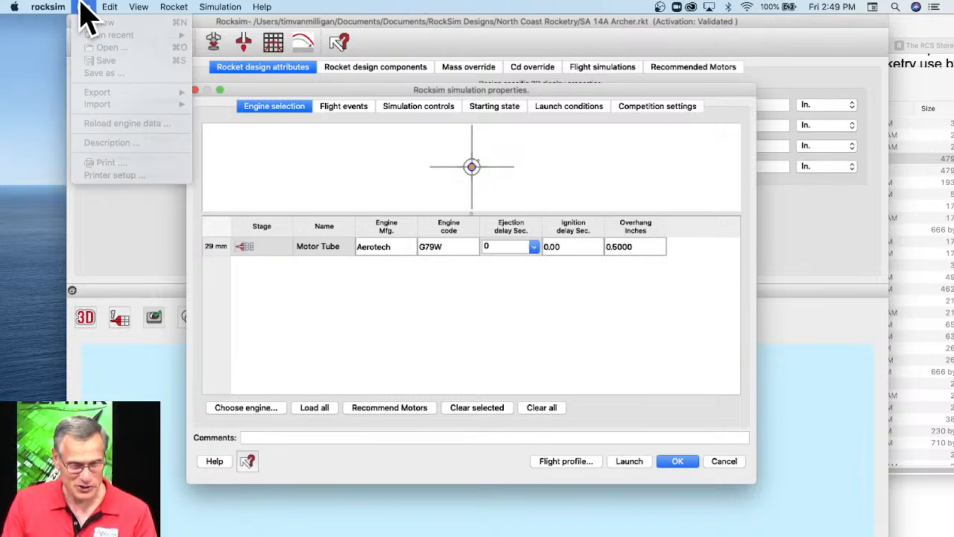
{"action": "left_click", "coordinate": [82, 6]}
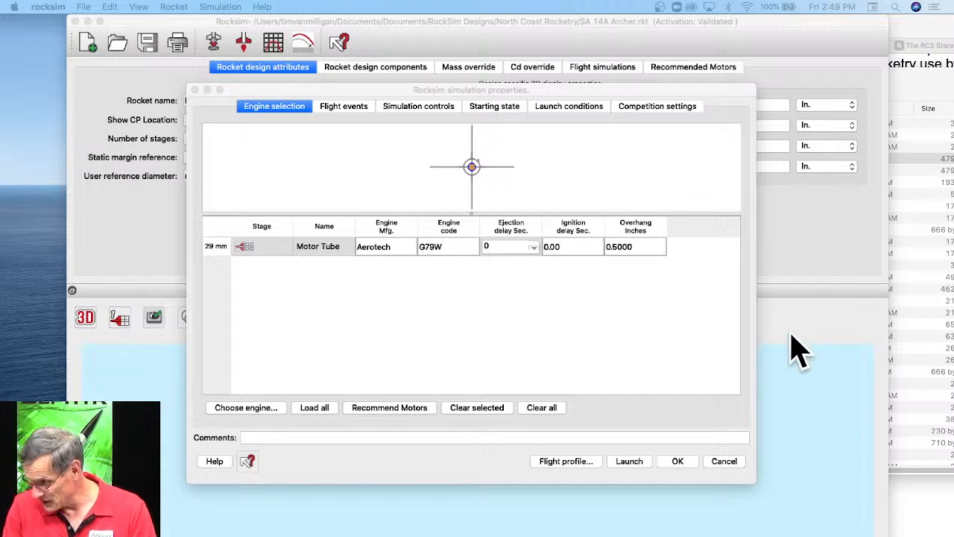
{"action": "left_click", "coordinate": [734, 463]}
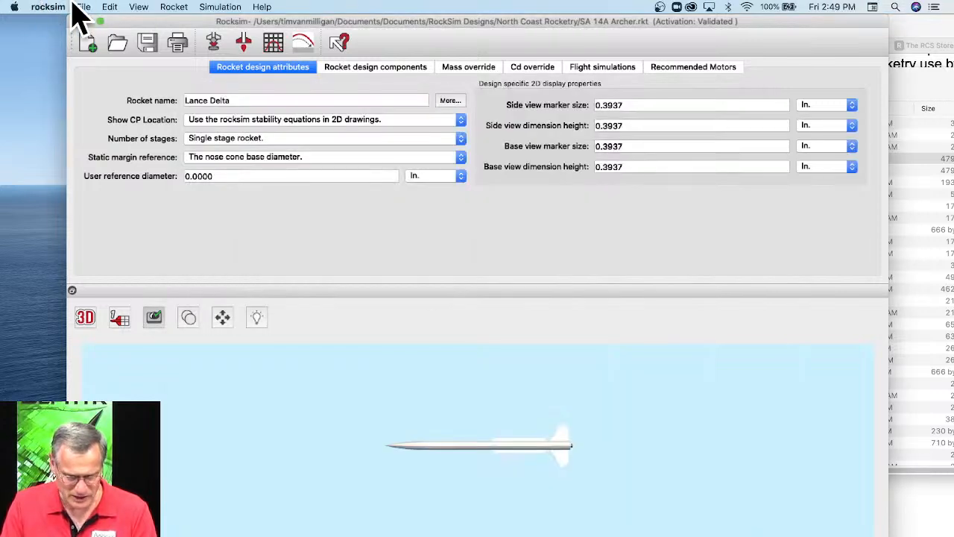
Review the engine data file selection and download options, and reload the engine data with Aerotech-test.rse still selected.
{"action": "left_click", "coordinate": [84, 6]}
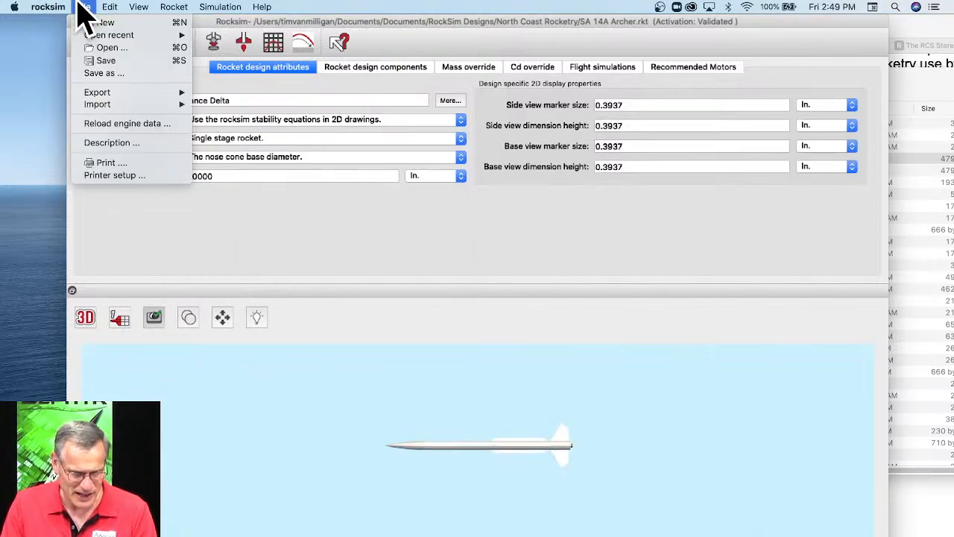
{"action": "mouse_move", "coordinate": [95, 108]}
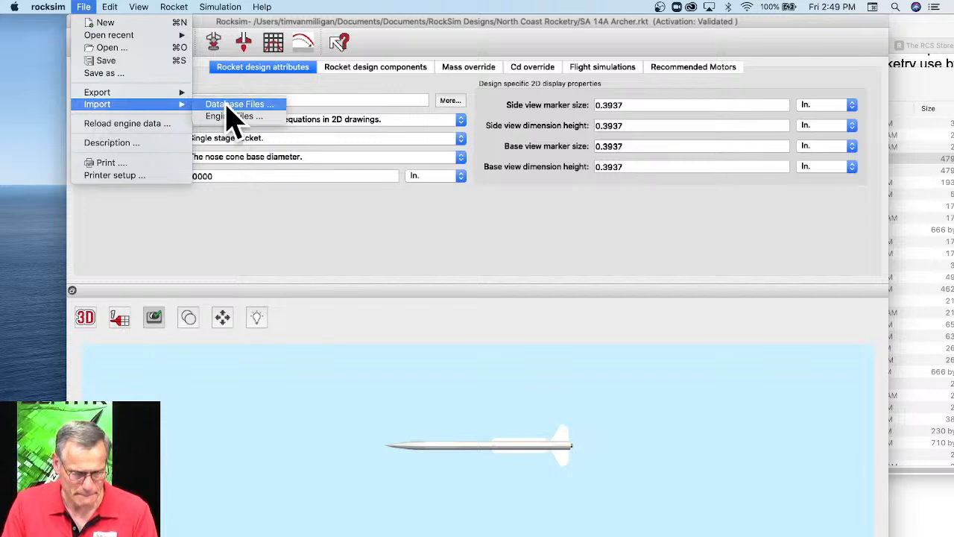
{"action": "left_click", "coordinate": [140, 124]}
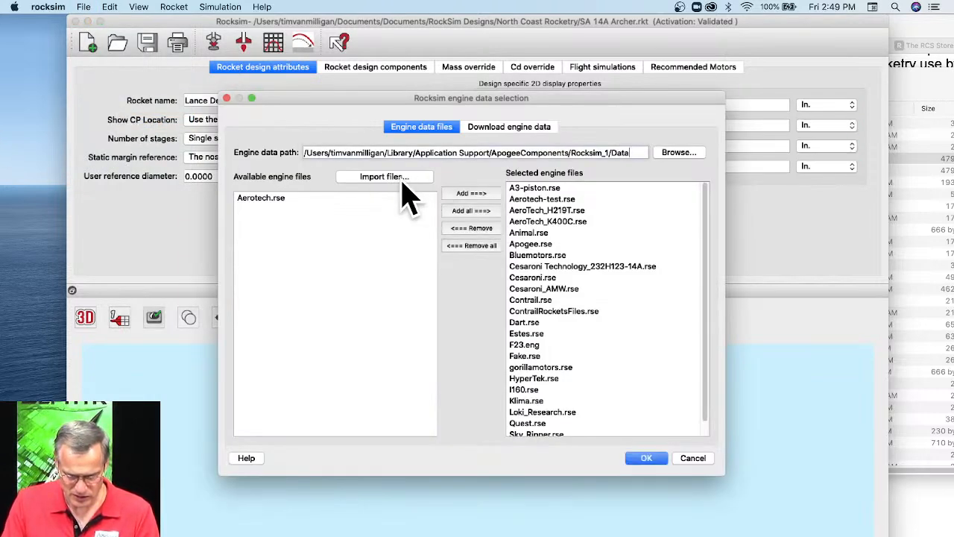
{"action": "left_click", "coordinate": [563, 202]}
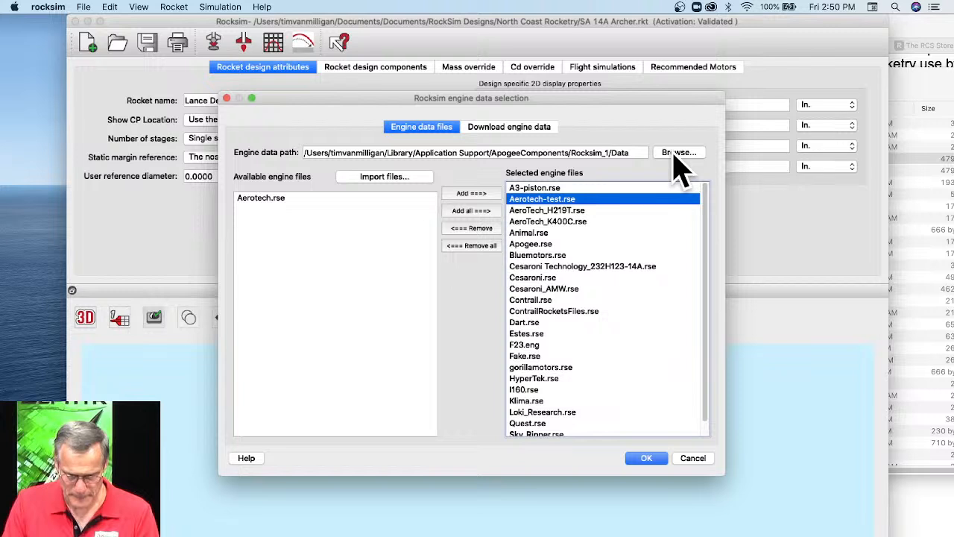
{"action": "left_click", "coordinate": [646, 458]}
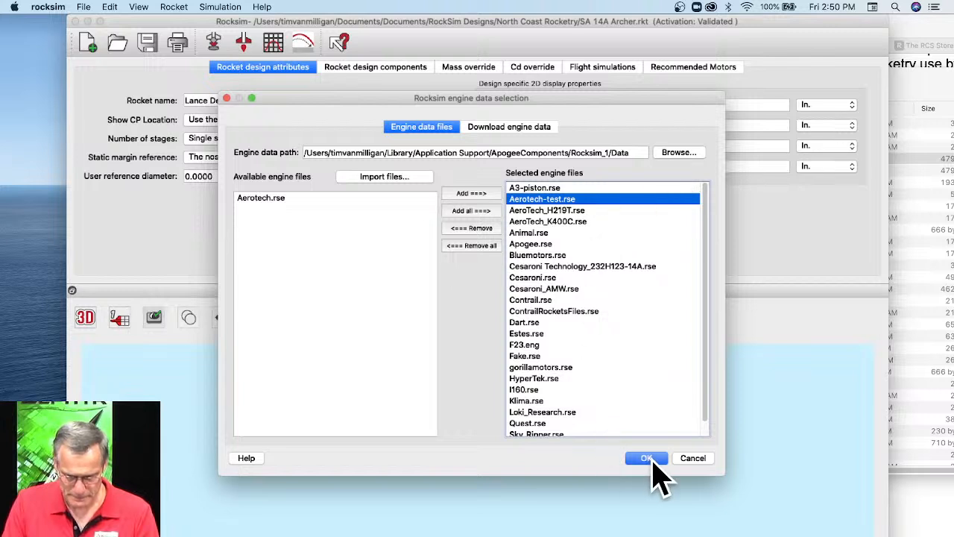
{"action": "left_click", "coordinate": [533, 134]}
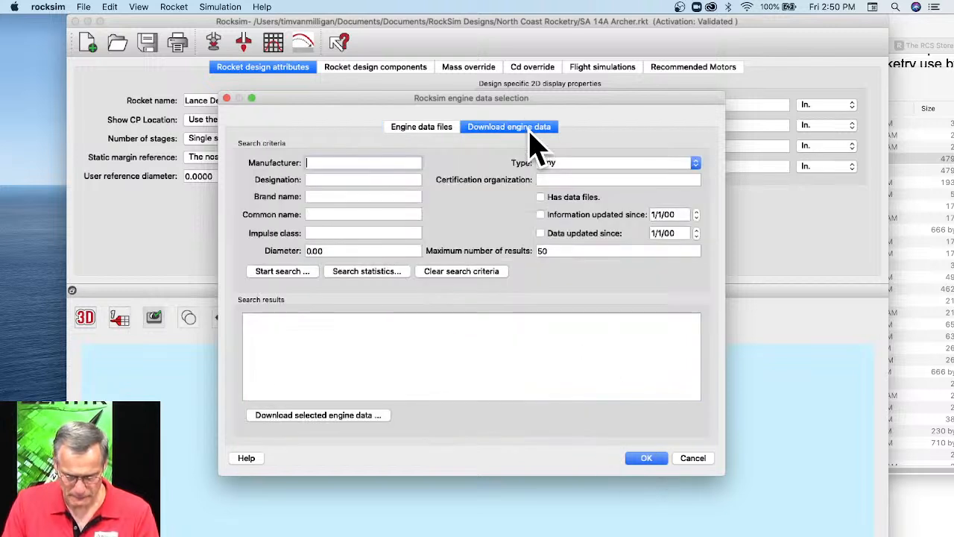
{"action": "left_click", "coordinate": [407, 129]}
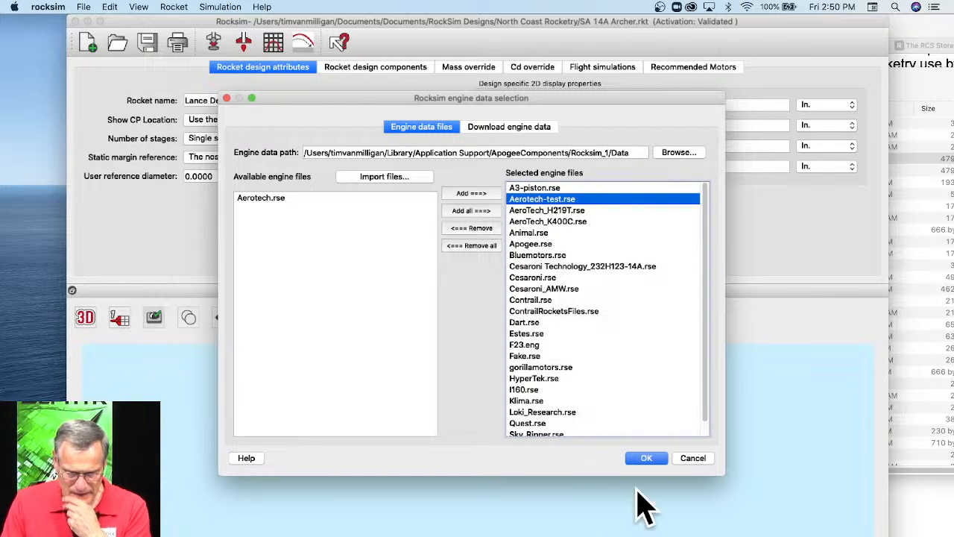
{"action": "left_click", "coordinate": [645, 458]}
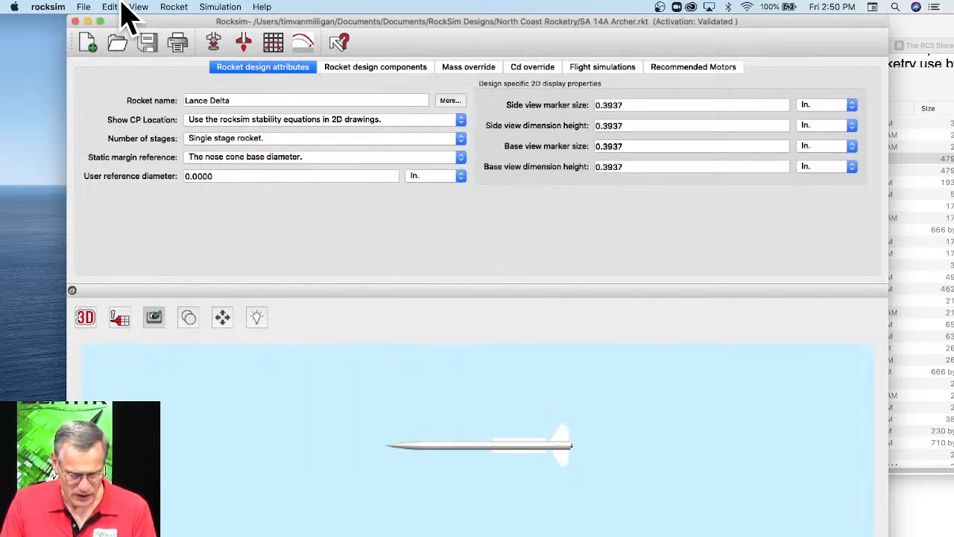
Start an engine file import and browse to the Data folder inside Rocksim_1.
{"action": "left_click", "coordinate": [34, 9]}
{"action": "mouse_move", "coordinate": [83, 11]}
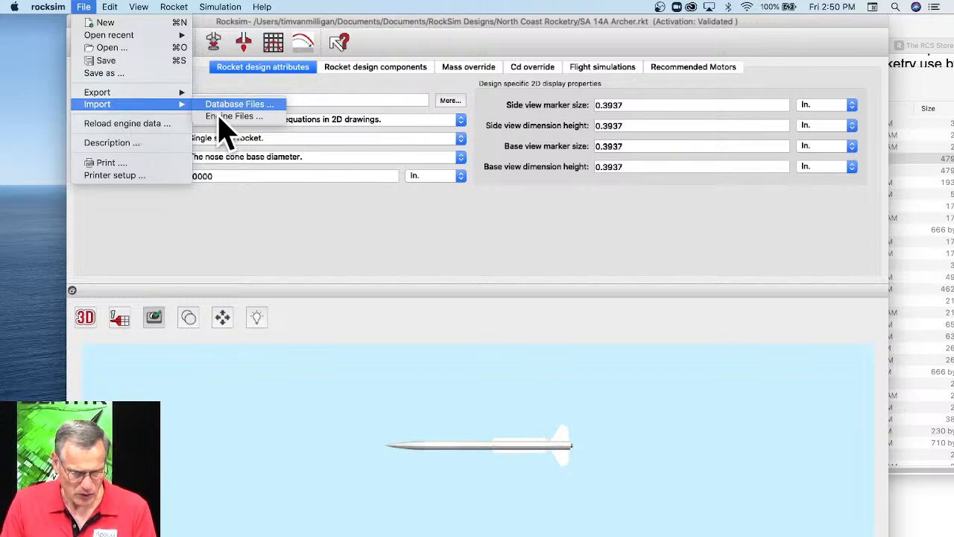
{"action": "left_click", "coordinate": [224, 117]}
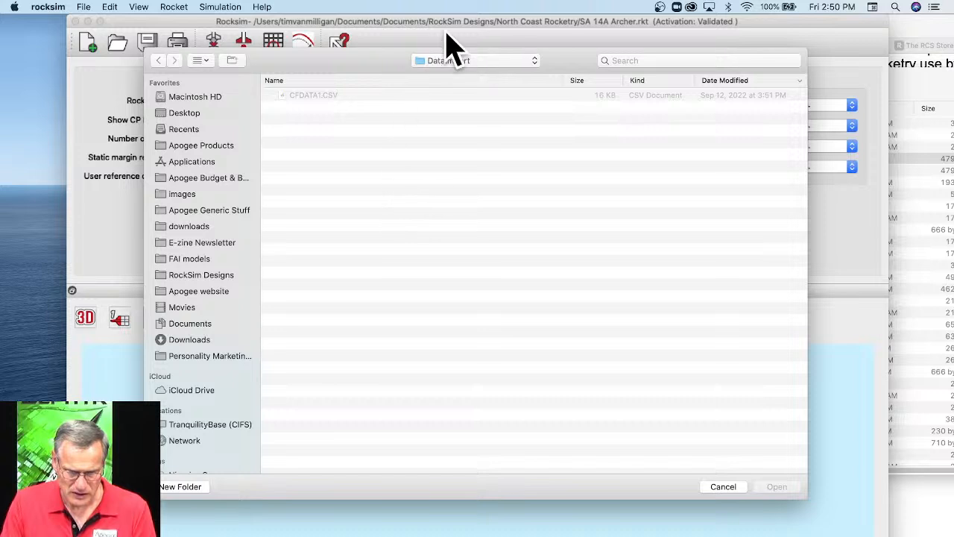
{"action": "left_click", "coordinate": [456, 63]}
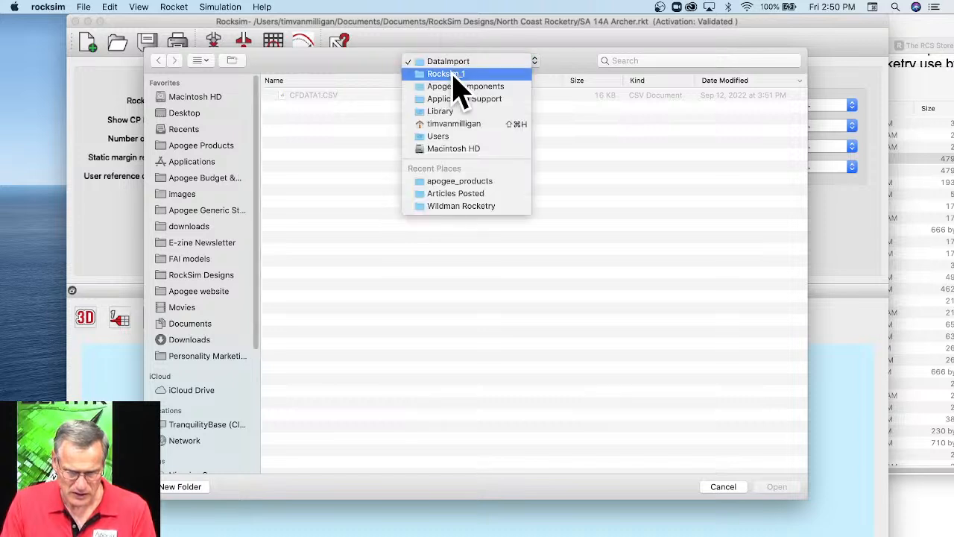
{"action": "left_click", "coordinate": [453, 74]}
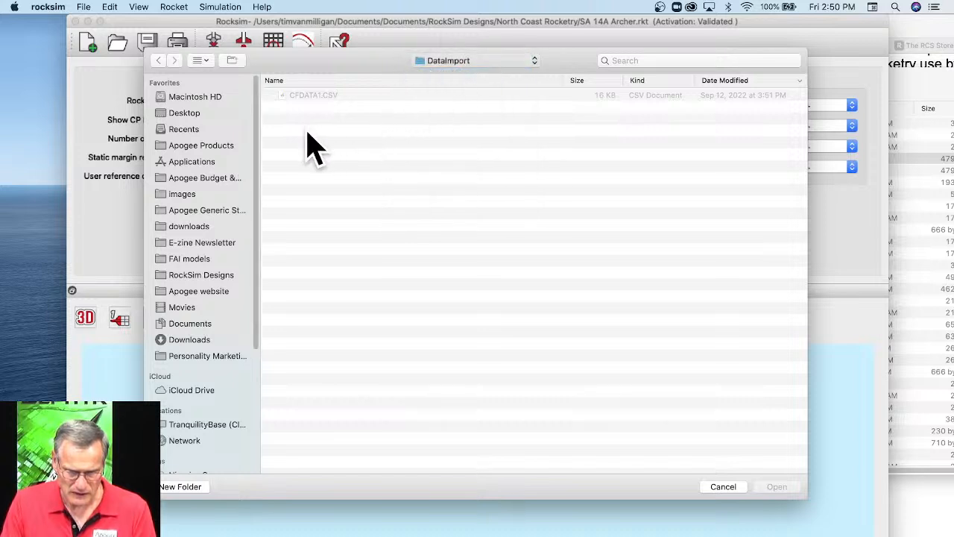
{"action": "left_click", "coordinate": [298, 97]}
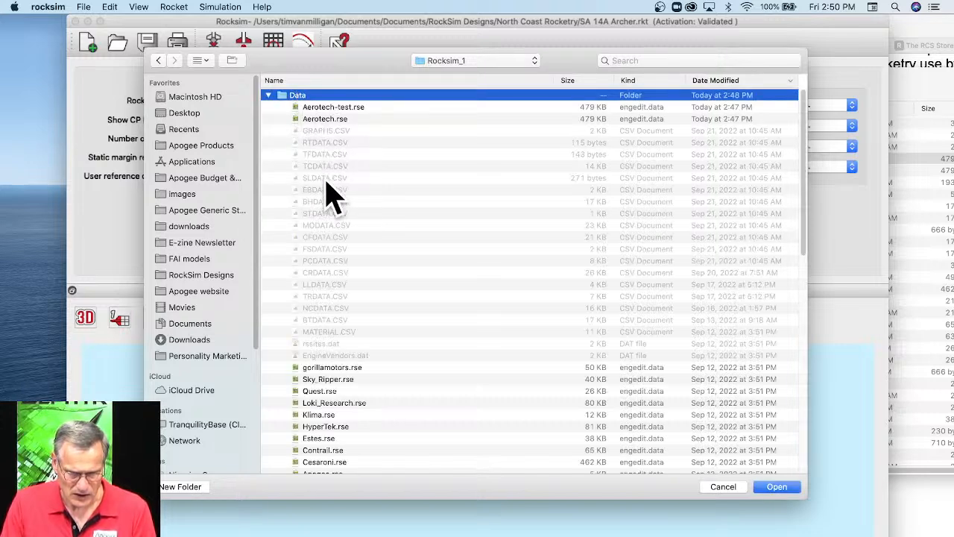
Import Aerotech-test.rse from the Data folder as an engine file and acknowledge the import summary.
{"action": "scroll", "coordinate": [370, 278], "scroll_direction": "down", "scroll_amount": 2}
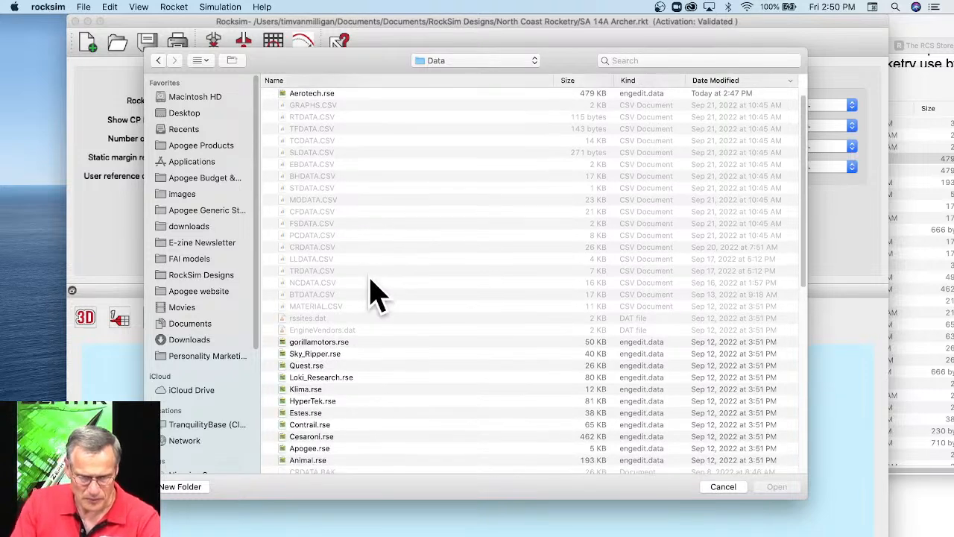
{"action": "scroll", "coordinate": [330, 298], "scroll_direction": "down", "scroll_amount": 5}
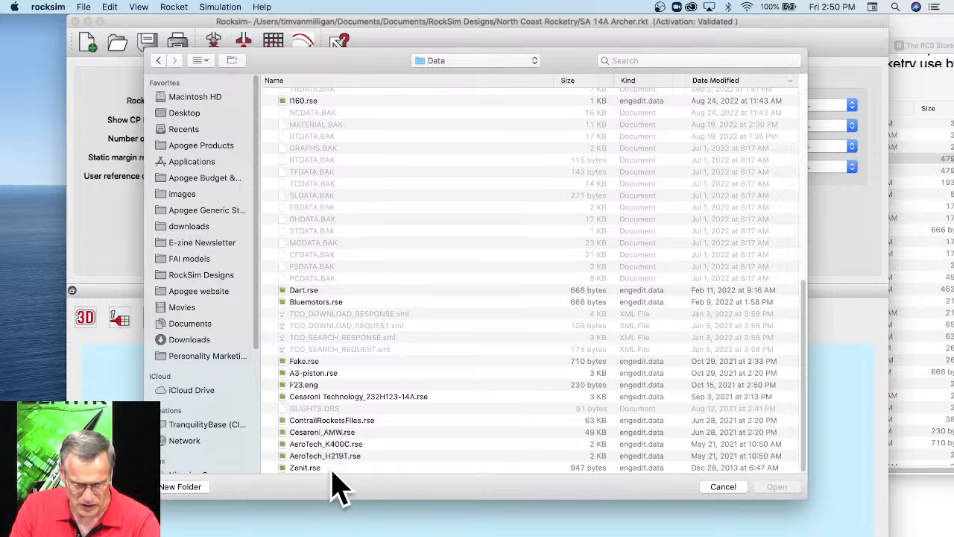
{"action": "scroll", "coordinate": [298, 362], "scroll_direction": "up", "scroll_amount": 3}
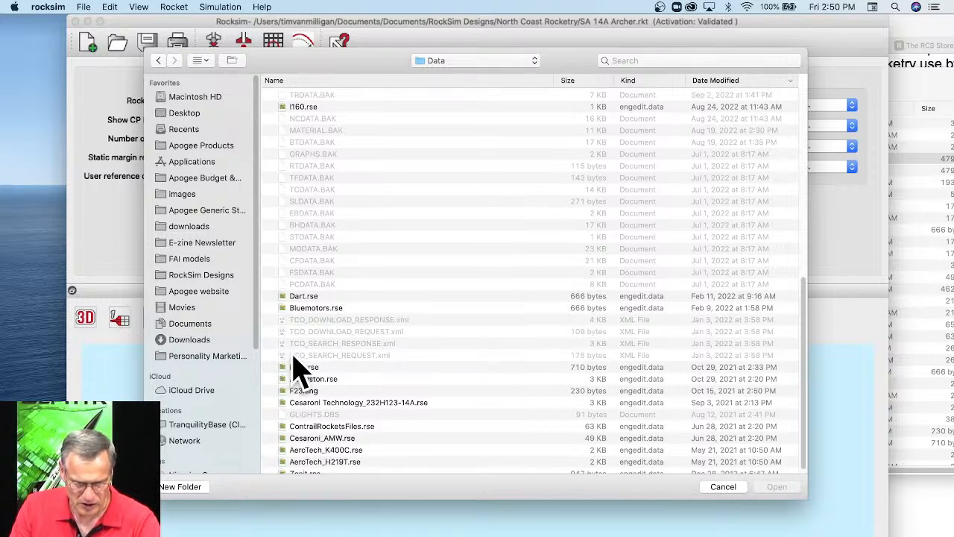
{"action": "scroll", "coordinate": [343, 292], "scroll_direction": "up", "scroll_amount": 3}
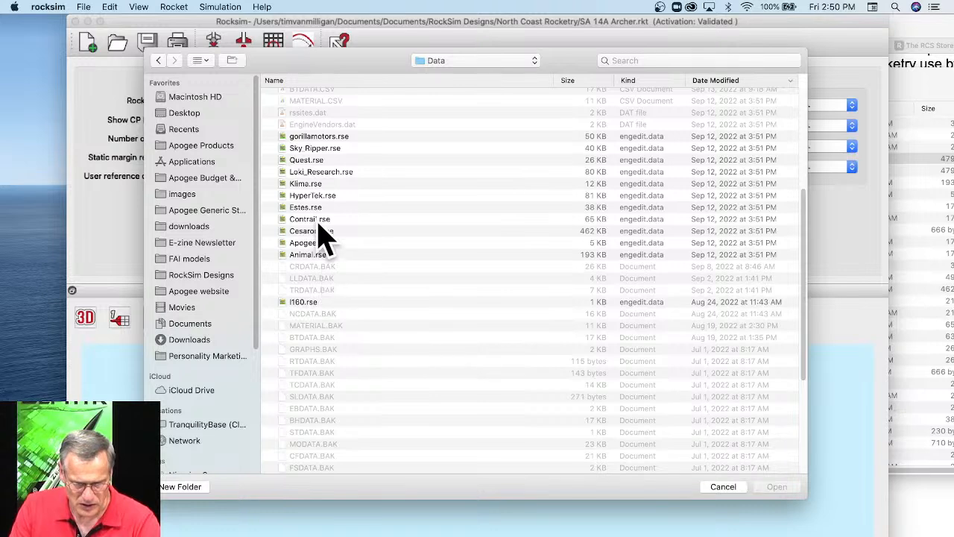
{"action": "scroll", "coordinate": [369, 264], "scroll_direction": "up", "scroll_amount": 1}
{"action": "scroll", "coordinate": [362, 257], "scroll_direction": "up", "scroll_amount": 5}
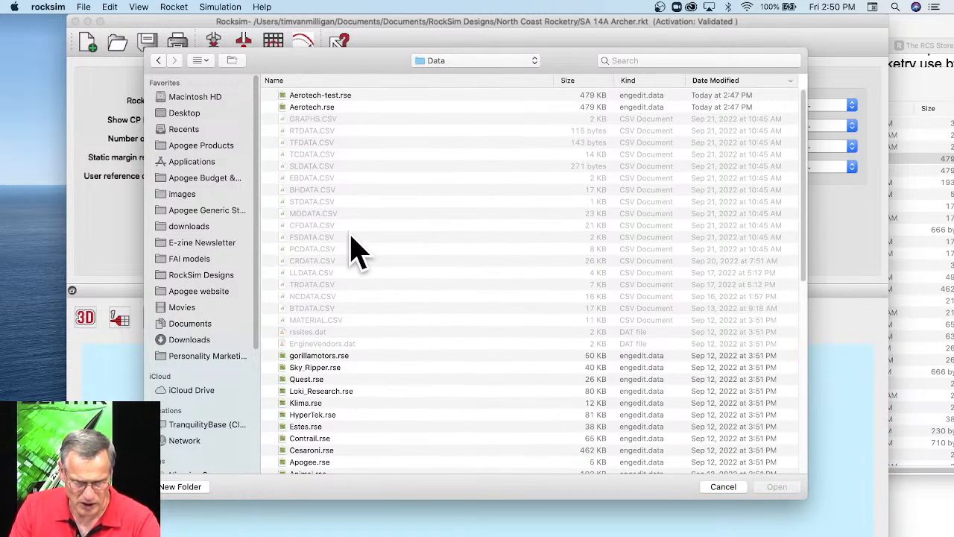
{"action": "left_click", "coordinate": [322, 97]}
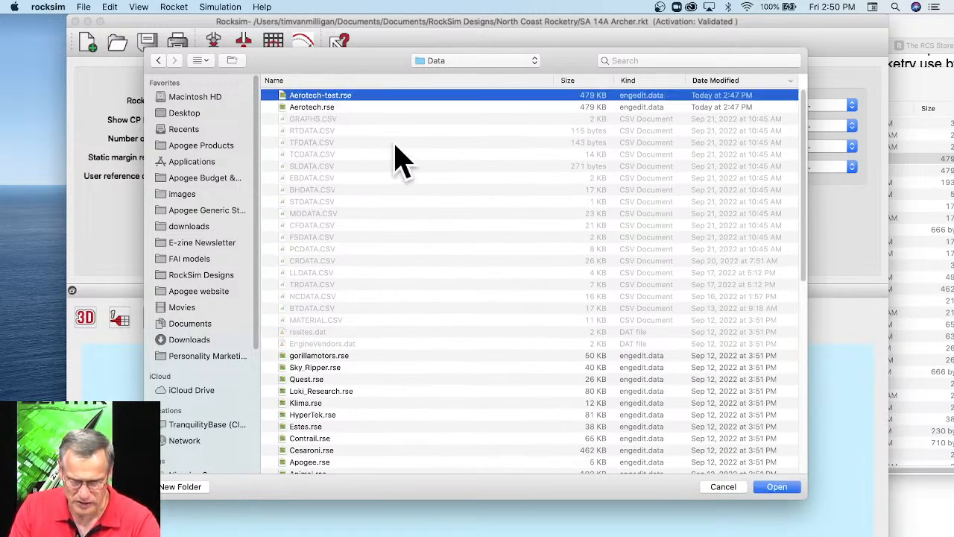
{"action": "left_click", "coordinate": [779, 486]}
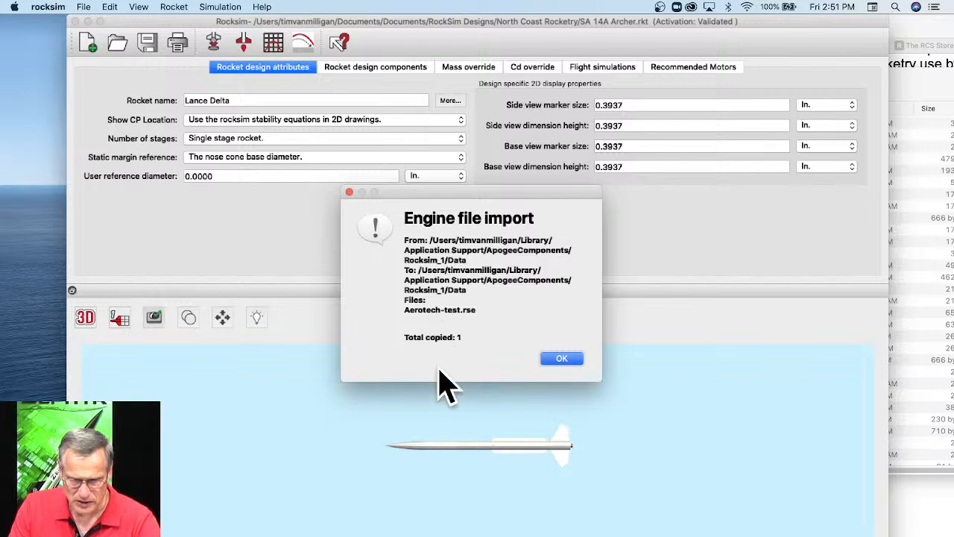
{"action": "left_click", "coordinate": [561, 358]}
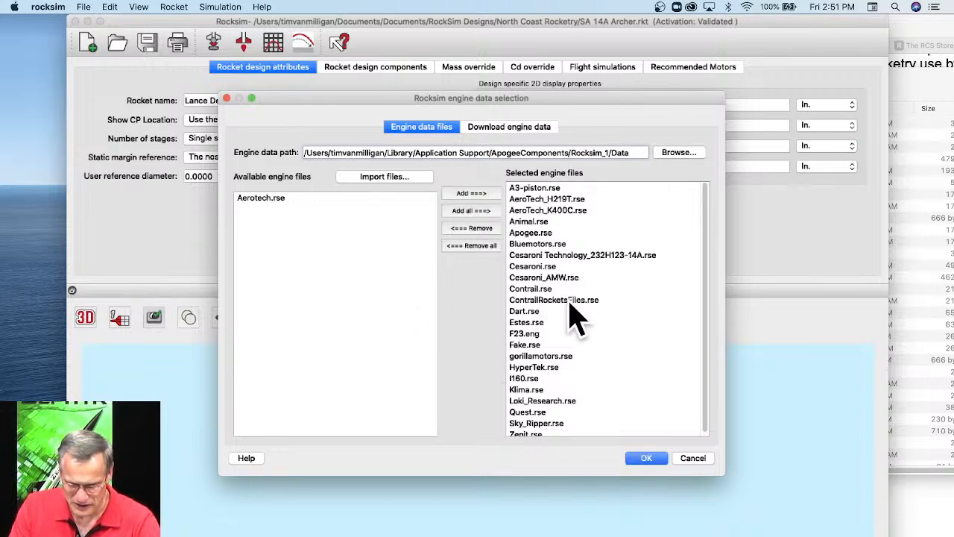
Add Aerotech.rse to the selected engine files and confirm the engine data selection.
{"action": "scroll", "coordinate": [570, 316], "scroll_direction": "down", "scroll_amount": 1}
{"action": "scroll", "coordinate": [573, 269], "scroll_direction": "up", "scroll_amount": 1}
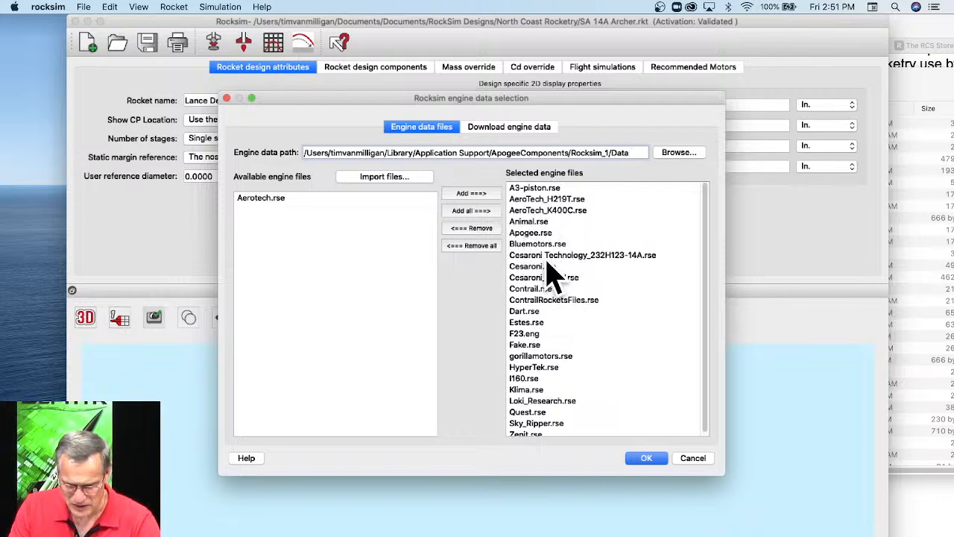
{"action": "scroll", "coordinate": [552, 270], "scroll_direction": "down", "scroll_amount": 1}
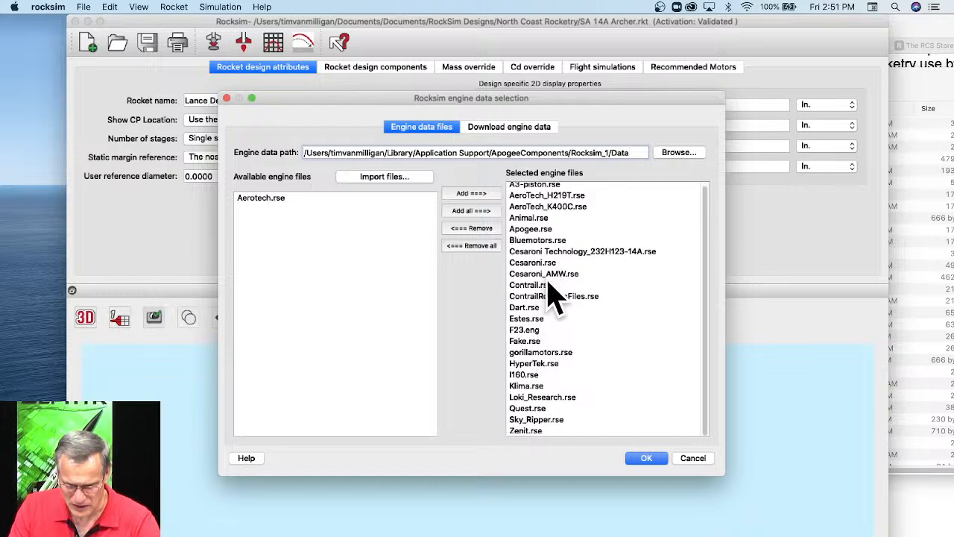
{"action": "scroll", "coordinate": [557, 300], "scroll_direction": "up", "scroll_amount": 1}
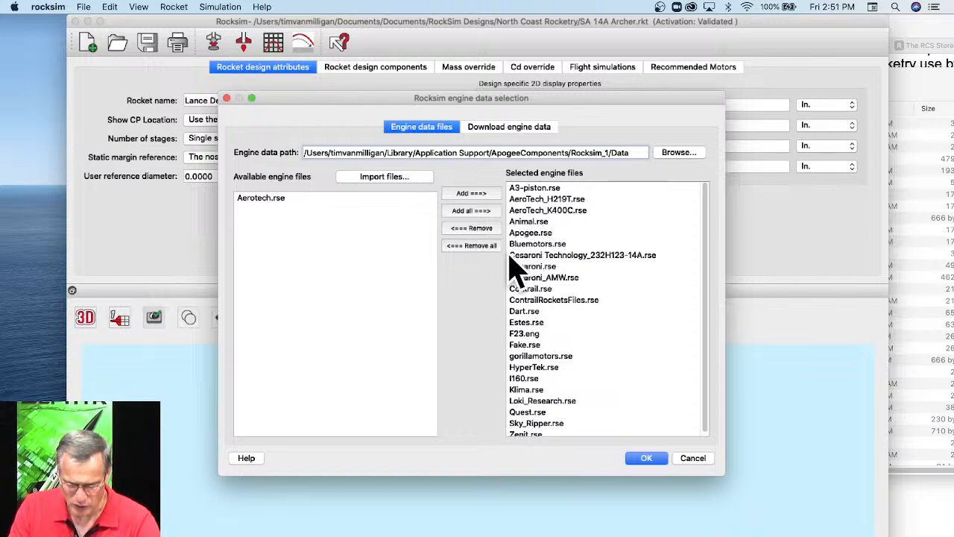
{"action": "left_click", "coordinate": [276, 204]}
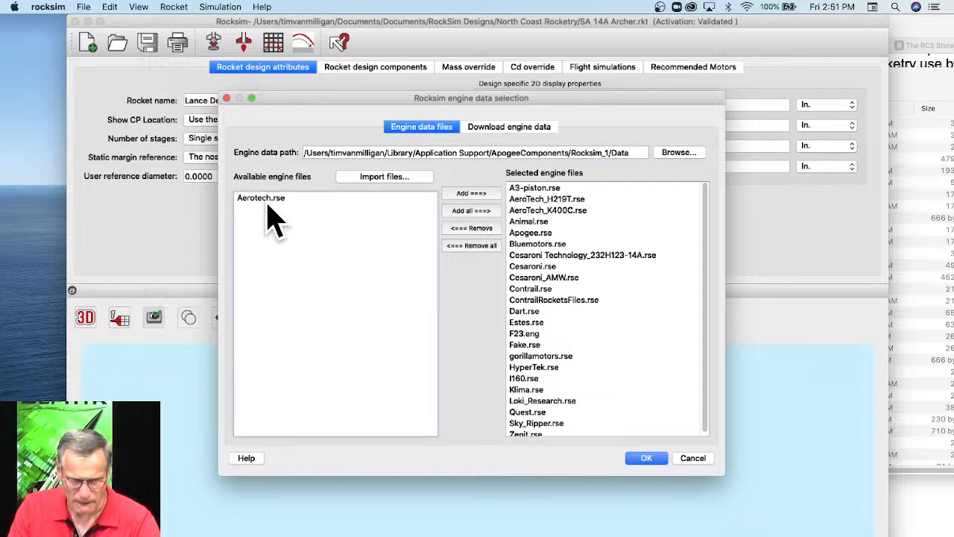
{"action": "left_click", "coordinate": [270, 215]}
{"action": "left_click", "coordinate": [471, 194]}
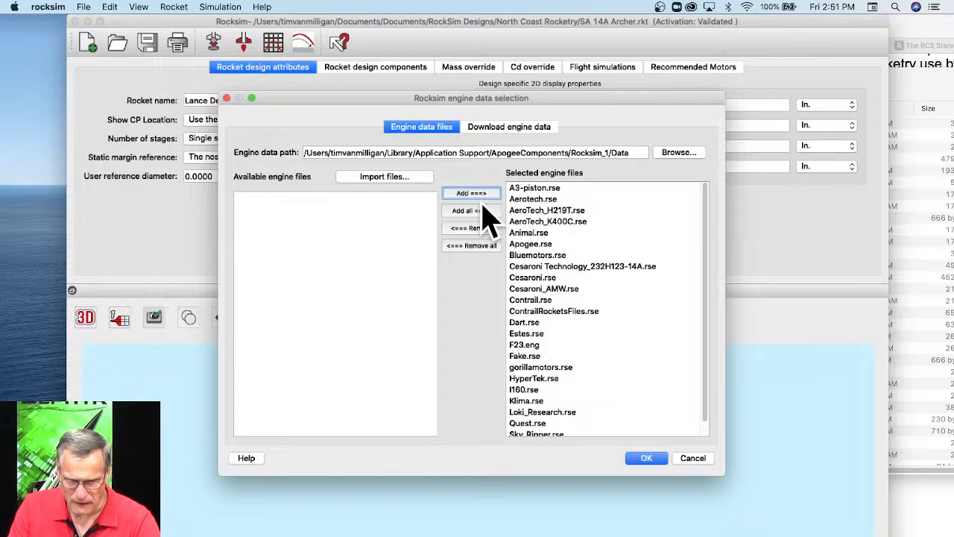
{"action": "left_click", "coordinate": [650, 459]}
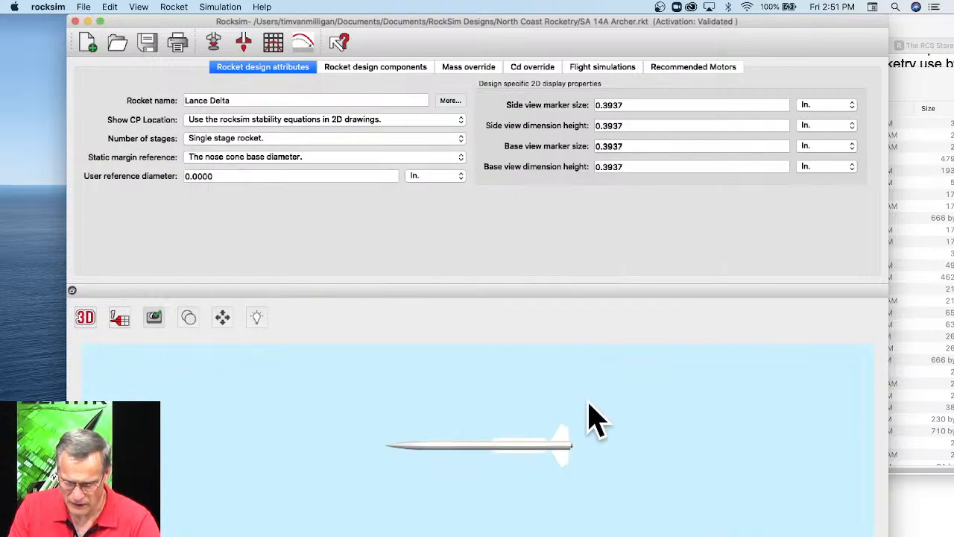
{"action": "left_click", "coordinate": [82, 8]}
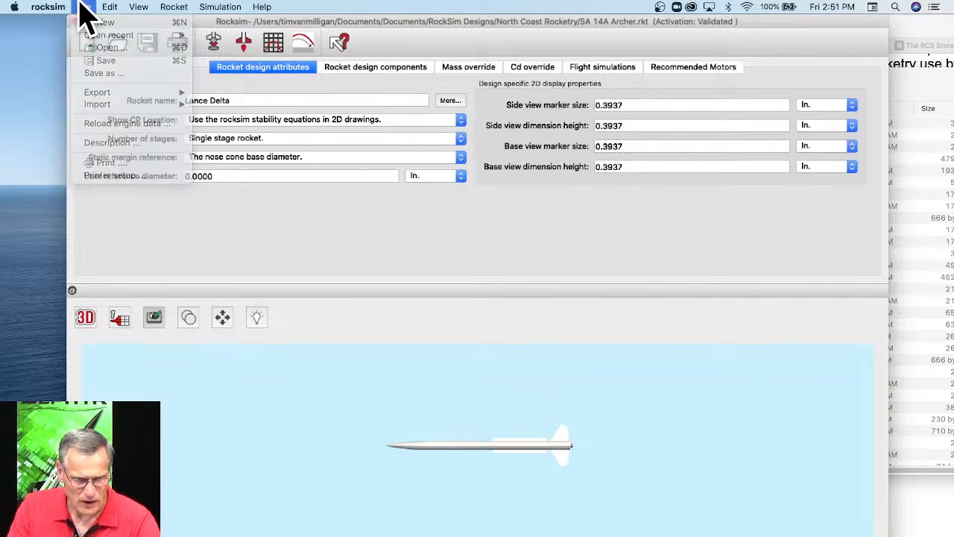
Load the Aerotech H115DM engine into the 29 mm motor tube and confirm the simulation properties.
{"action": "left_click", "coordinate": [214, 45]}
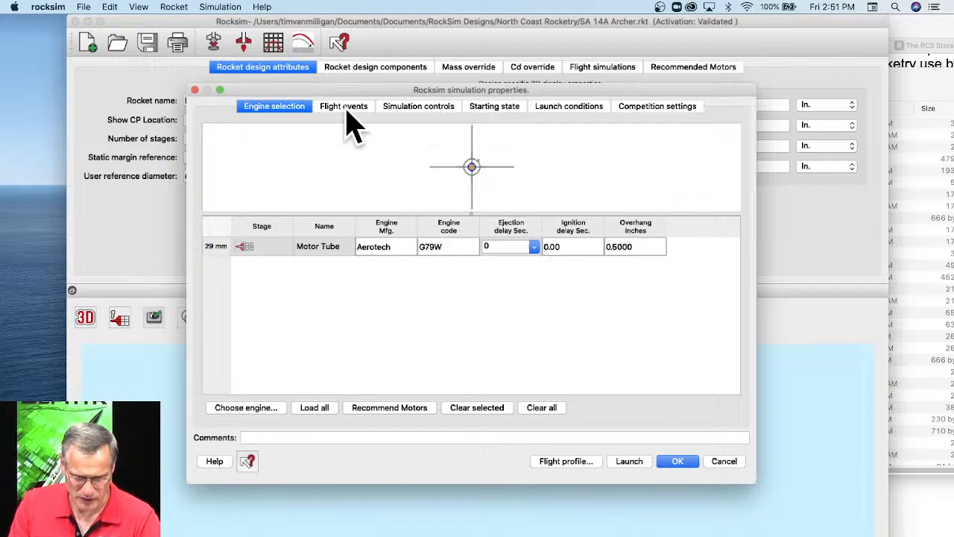
{"action": "left_click", "coordinate": [258, 409]}
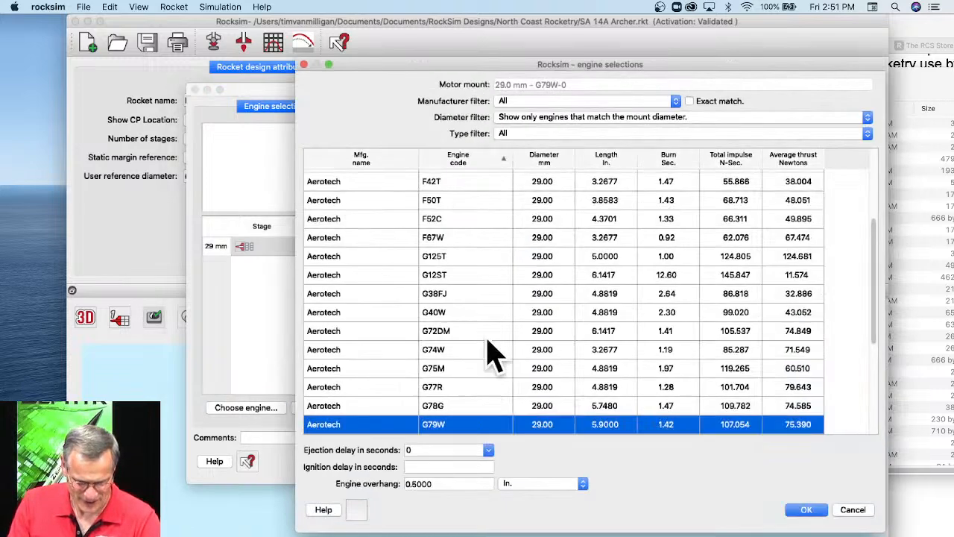
{"action": "scroll", "coordinate": [480, 381], "scroll_direction": "down", "scroll_amount": 3}
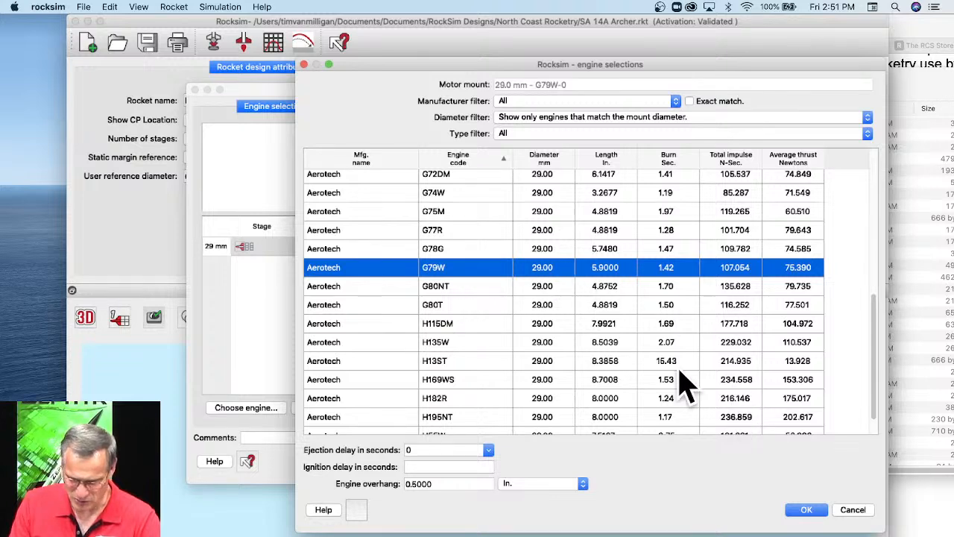
{"action": "left_click", "coordinate": [365, 322]}
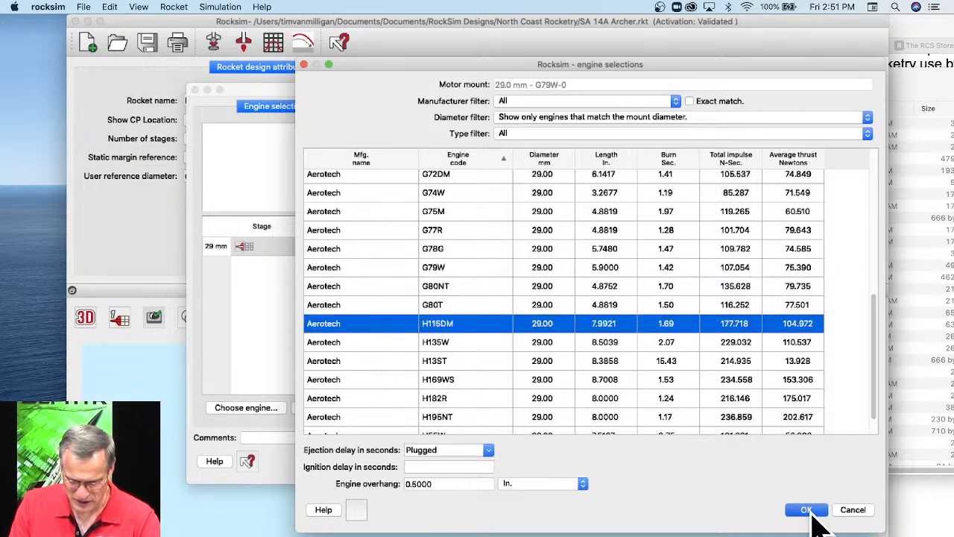
{"action": "left_click", "coordinate": [809, 512]}
{"action": "left_click", "coordinate": [679, 462]}
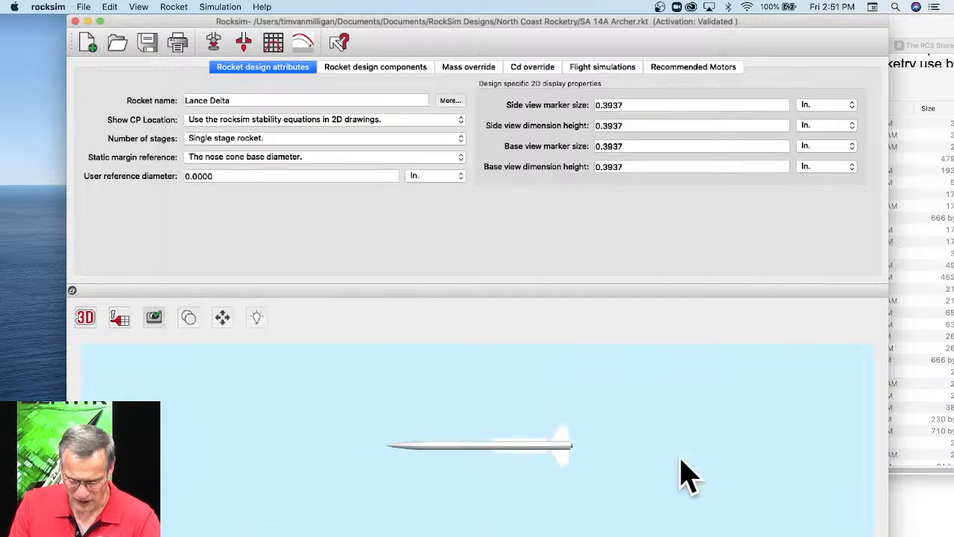
Reopen the simulation's engine list and load the Aerotech G79W engine into the 29 mm motor tube.
{"action": "left_click", "coordinate": [214, 43]}
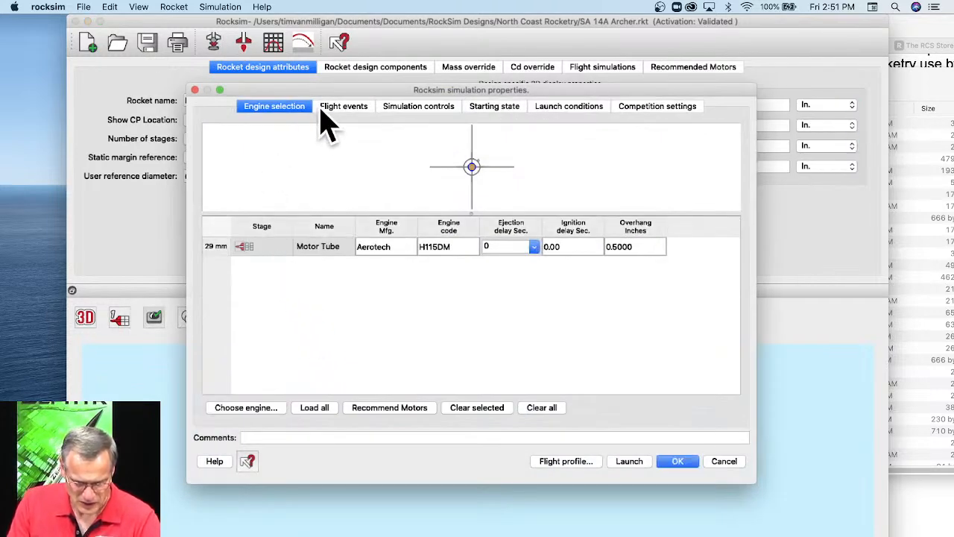
{"action": "left_click", "coordinate": [267, 408]}
{"action": "scroll", "coordinate": [462, 287], "scroll_direction": "up", "scroll_amount": 5}
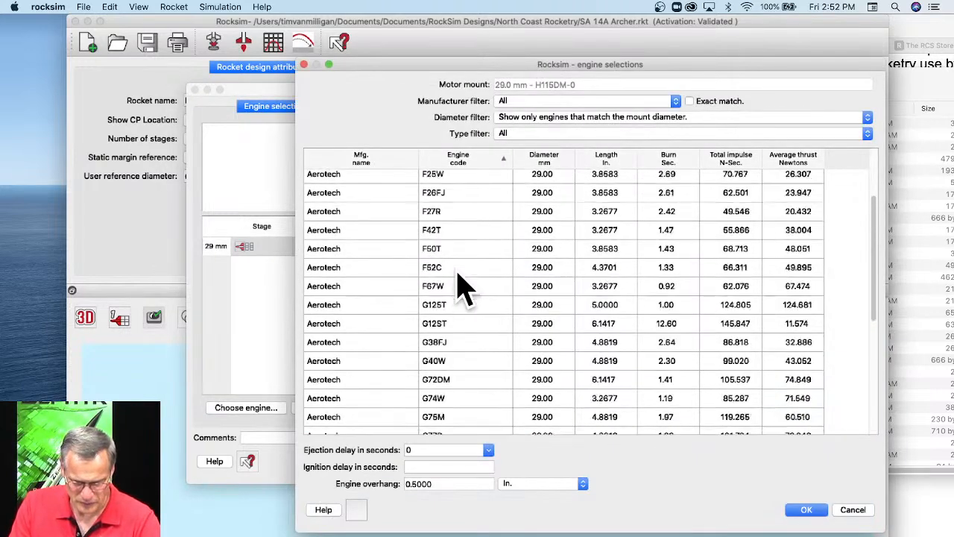
{"action": "scroll", "coordinate": [447, 411], "scroll_direction": "down", "scroll_amount": 3}
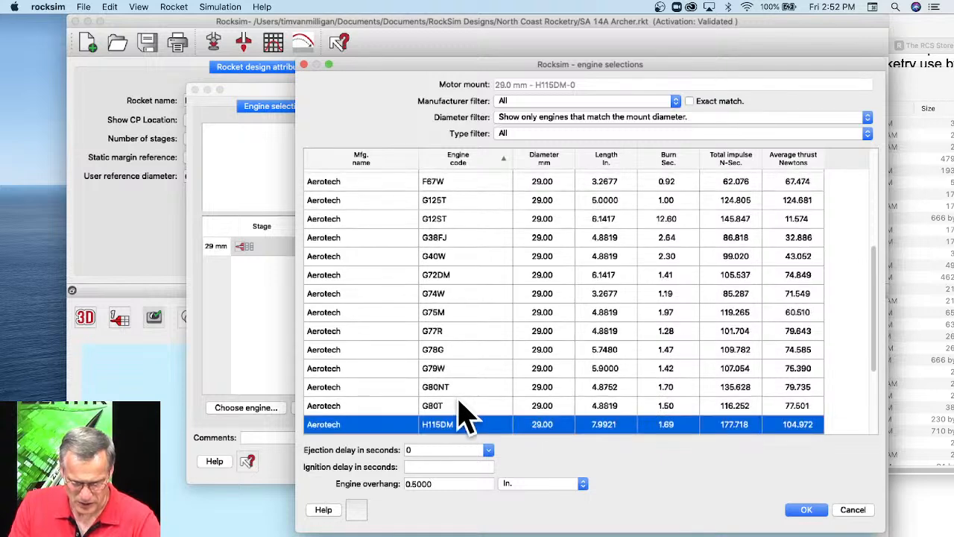
{"action": "left_click", "coordinate": [434, 368]}
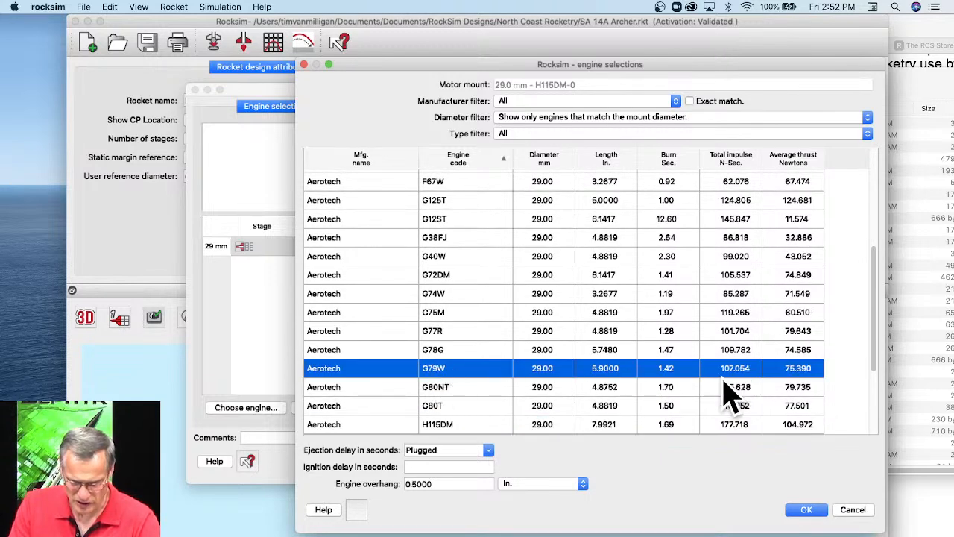
{"action": "left_click", "coordinate": [804, 506]}
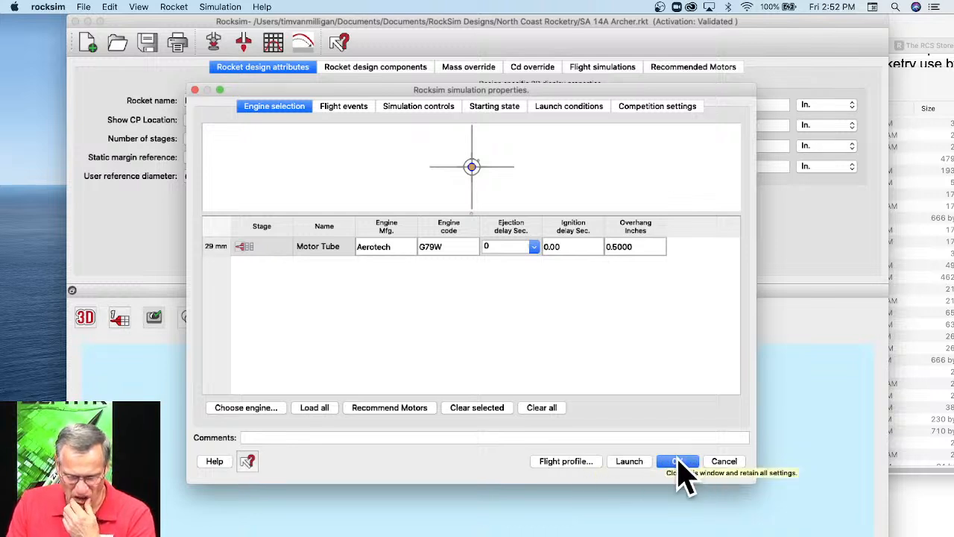
Set a custom ejection delay of 12 seconds for the G79W and play its 2D flight profile animation.
{"action": "left_click", "coordinate": [534, 247]}
{"action": "left_click", "coordinate": [512, 314]}
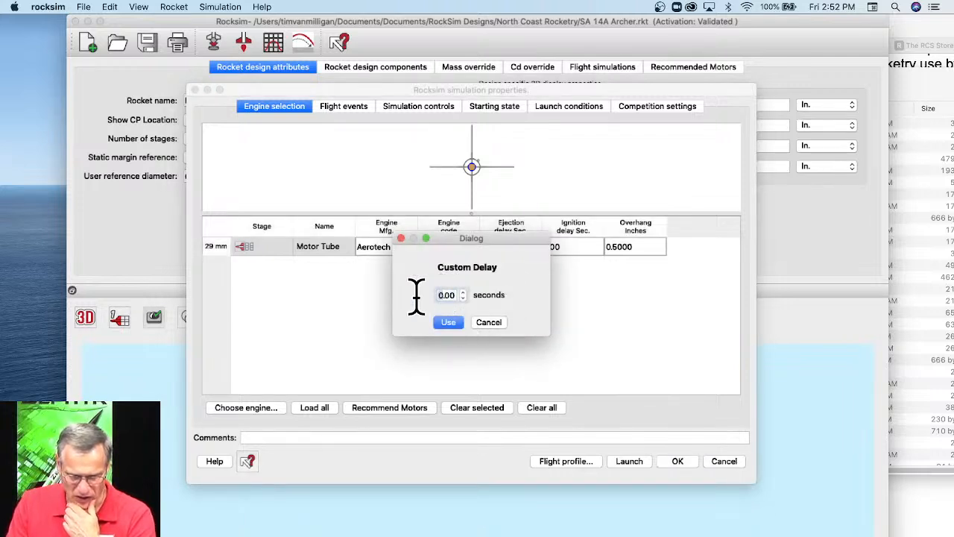
{"action": "left_click", "coordinate": [451, 322]}
{"action": "left_click", "coordinate": [572, 462]}
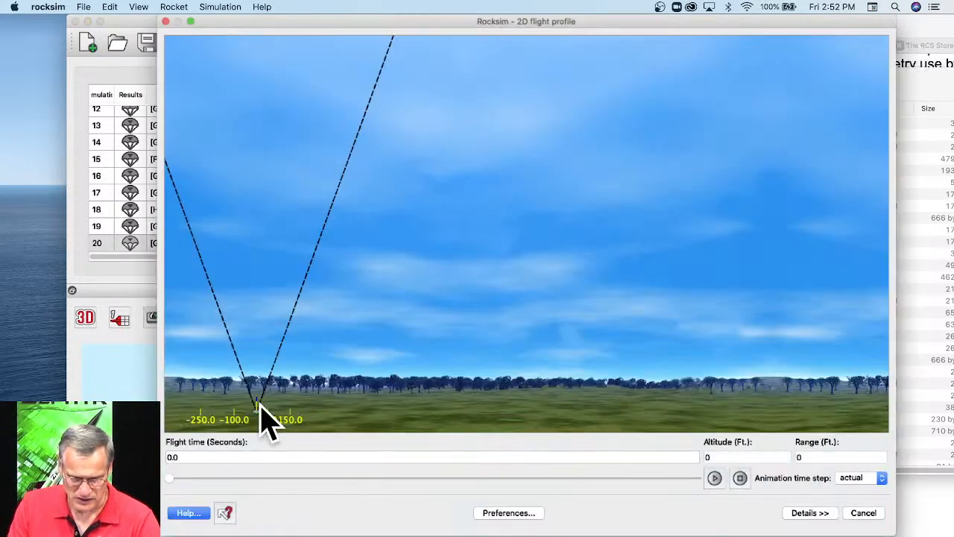
{"action": "left_click", "coordinate": [714, 478]}
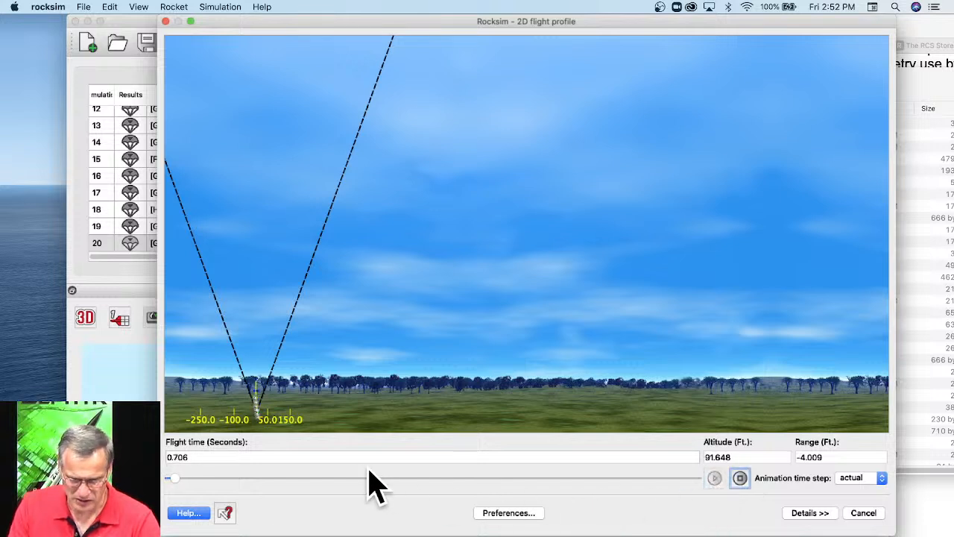
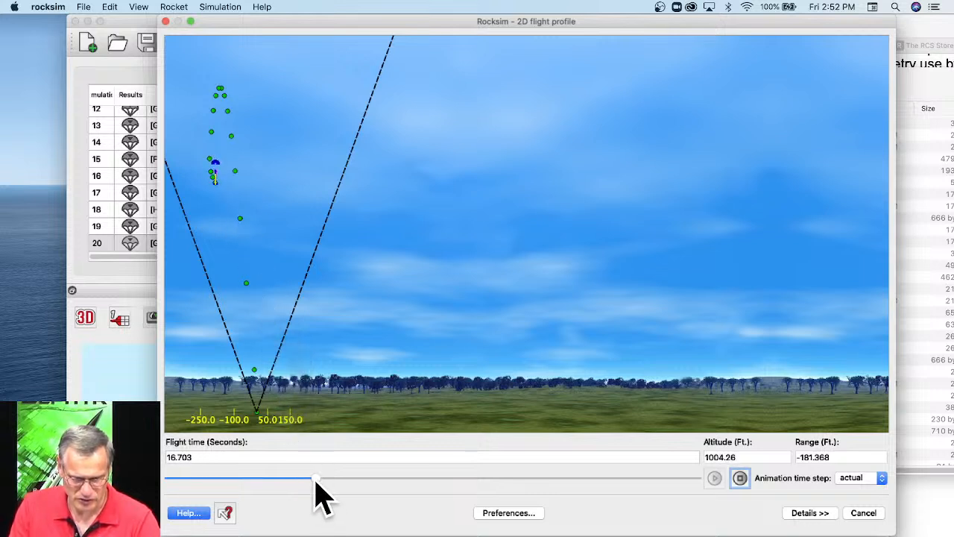
Advance the 2D flight profile animation to the end of the flight at about 59.9 seconds and close it.
{"action": "left_click_drag", "start_coordinate": [316, 482], "coordinate": [706, 501]}
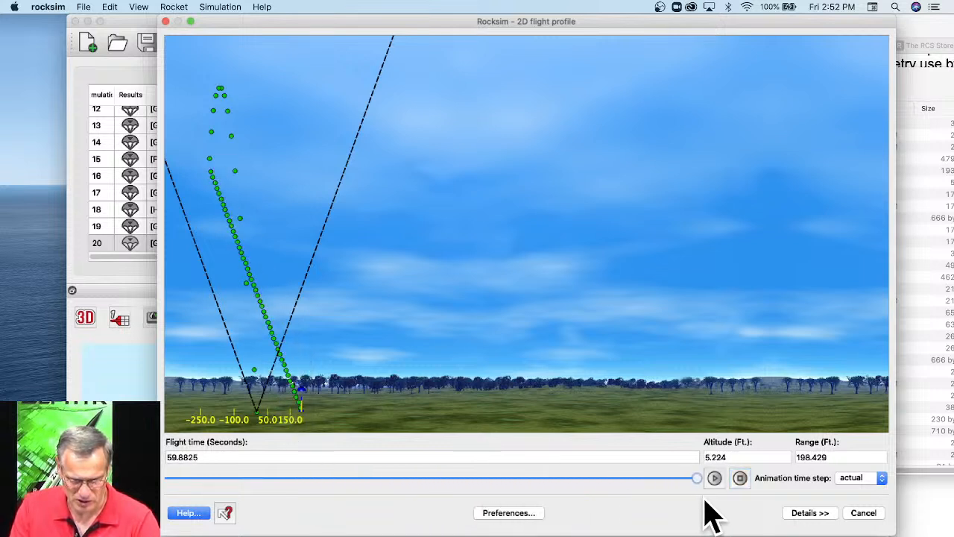
{"action": "left_click", "coordinate": [863, 513]}
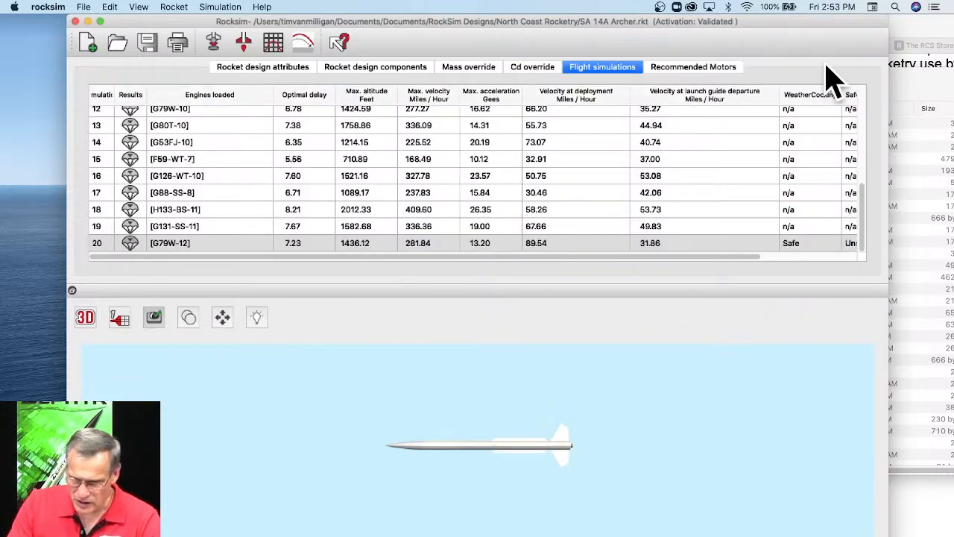
Switch to Finder's Data folder, sort the files by date modified, and examine Aerotech.rse and the other engine files' dates.
{"action": "left_click", "coordinate": [914, 89]}
{"action": "left_click_drag", "start_coordinate": [870, 88], "coordinate": [629, 32]}
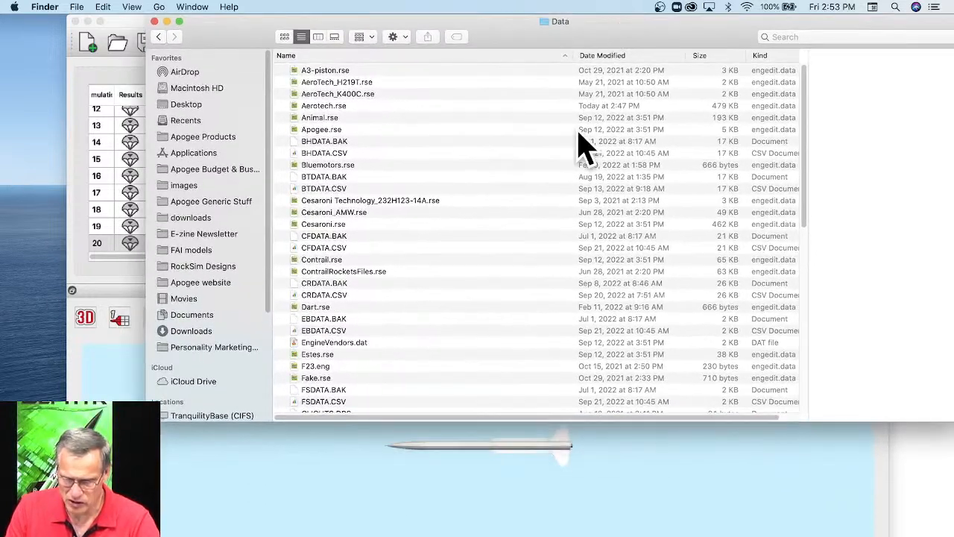
{"action": "left_click", "coordinate": [600, 57]}
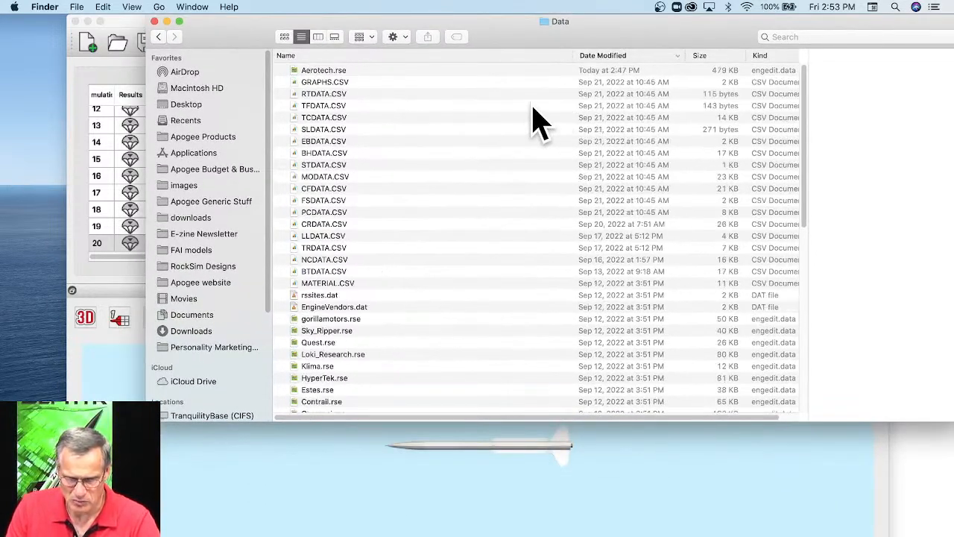
{"action": "left_click", "coordinate": [322, 70]}
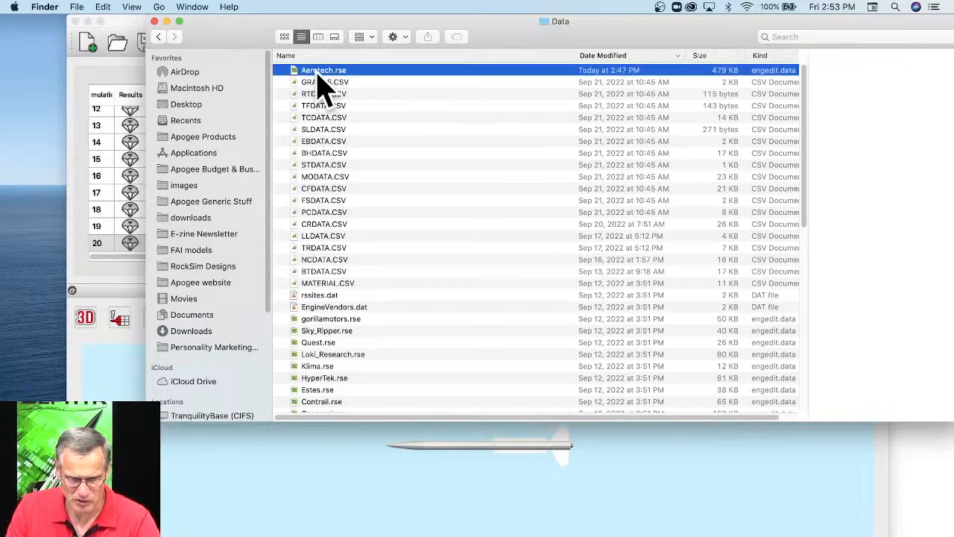
{"action": "scroll", "coordinate": [402, 317], "scroll_direction": "down", "scroll_amount": 4}
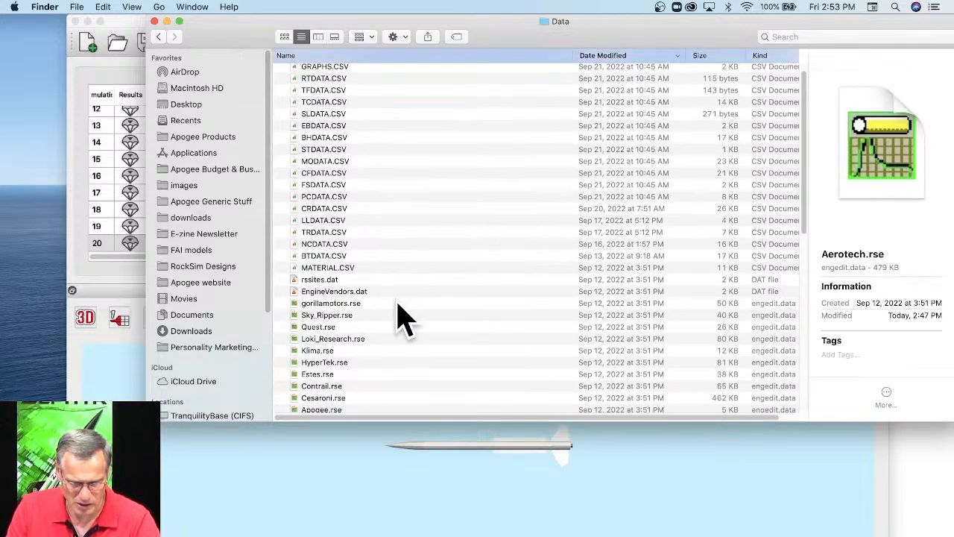
{"action": "scroll", "coordinate": [403, 317], "scroll_direction": "down", "scroll_amount": 6}
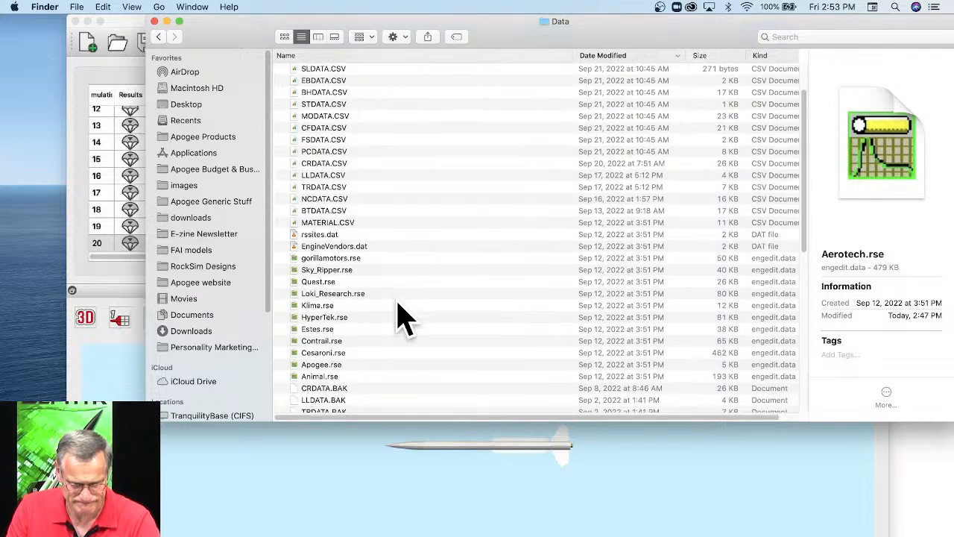
{"action": "scroll", "coordinate": [402, 317], "scroll_direction": "down", "scroll_amount": 10}
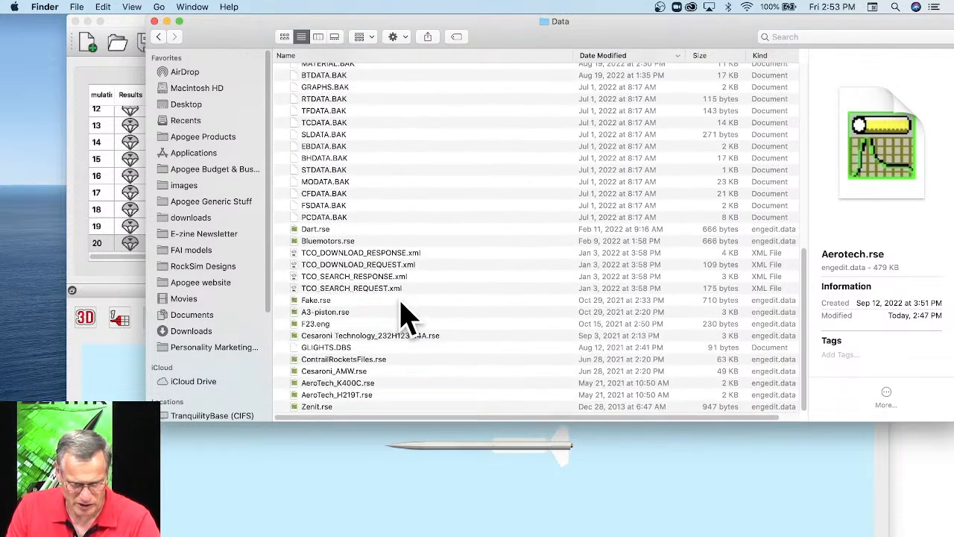
{"action": "scroll", "coordinate": [351, 324], "scroll_direction": "up", "scroll_amount": 10}
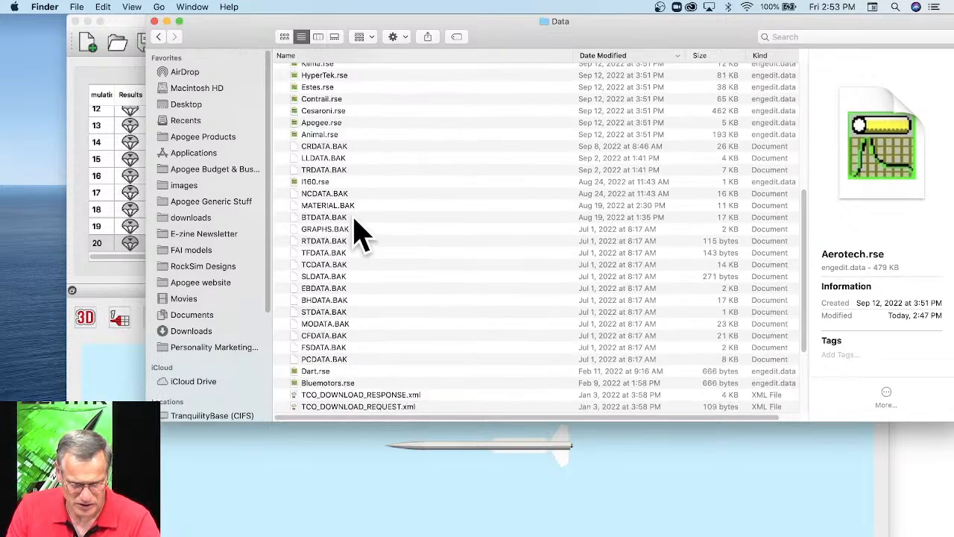
{"action": "scroll", "coordinate": [344, 130], "scroll_direction": "up", "scroll_amount": 2}
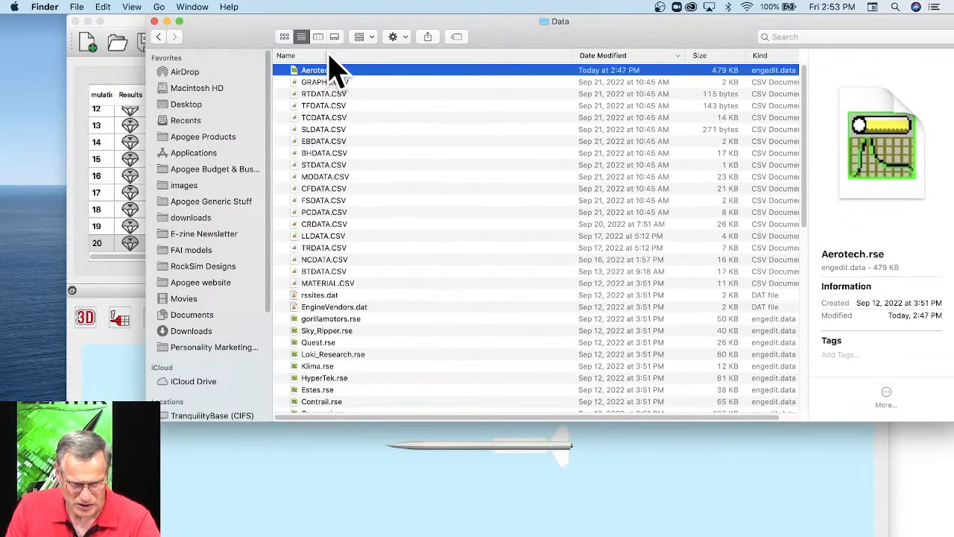
Sort the Data folder by name and select the Animal.rse engine file.
{"action": "left_click", "coordinate": [394, 57]}
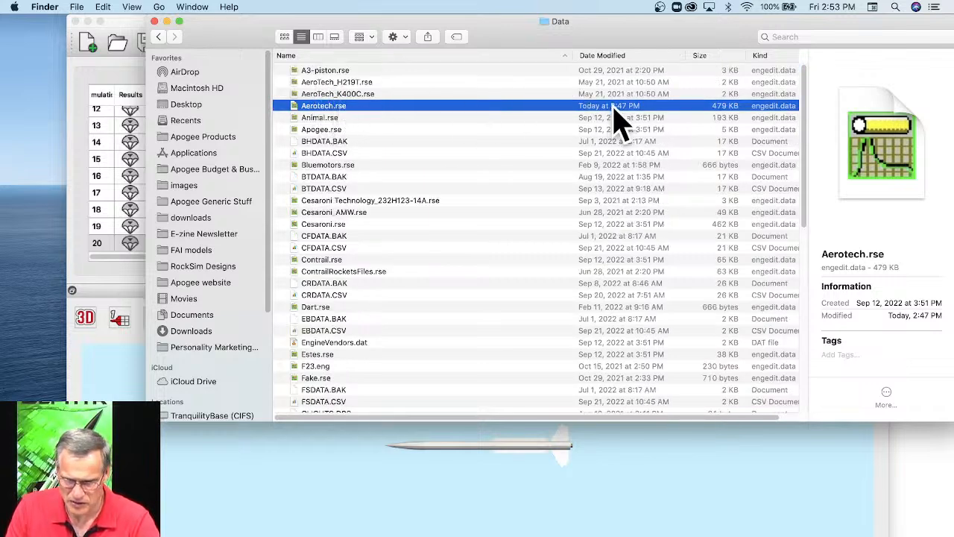
{"action": "left_click", "coordinate": [331, 119]}
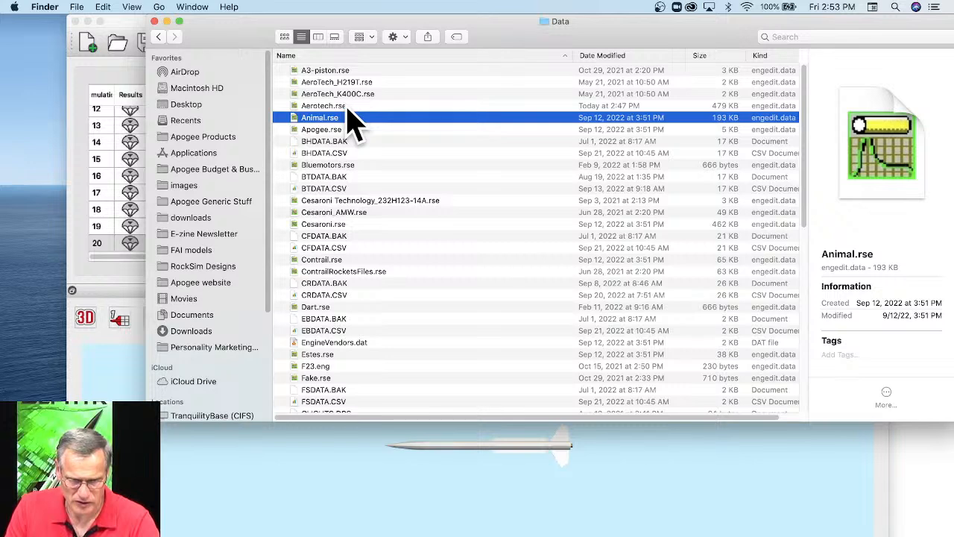
{"action": "left_click", "coordinate": [347, 109]}
{"action": "left_click", "coordinate": [342, 120]}
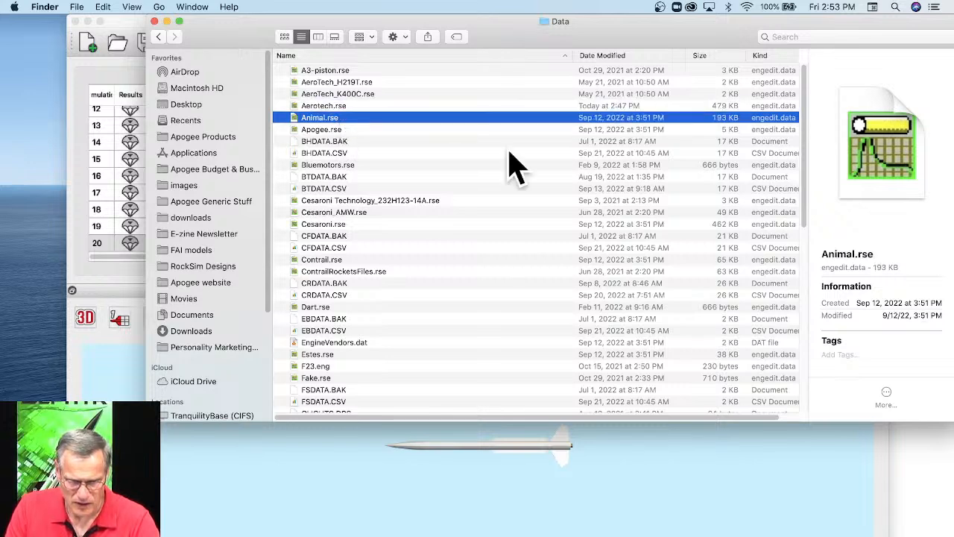
Minimize the Safari window with the G79W certification document and launch EngEdit.
{"action": "left_click", "coordinate": [911, 530]}
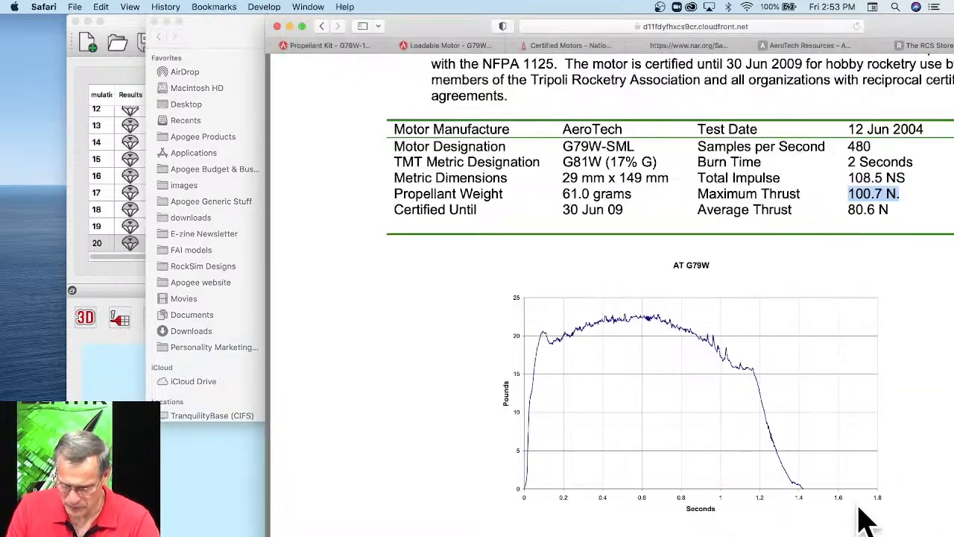
{"action": "left_click", "coordinate": [290, 27]}
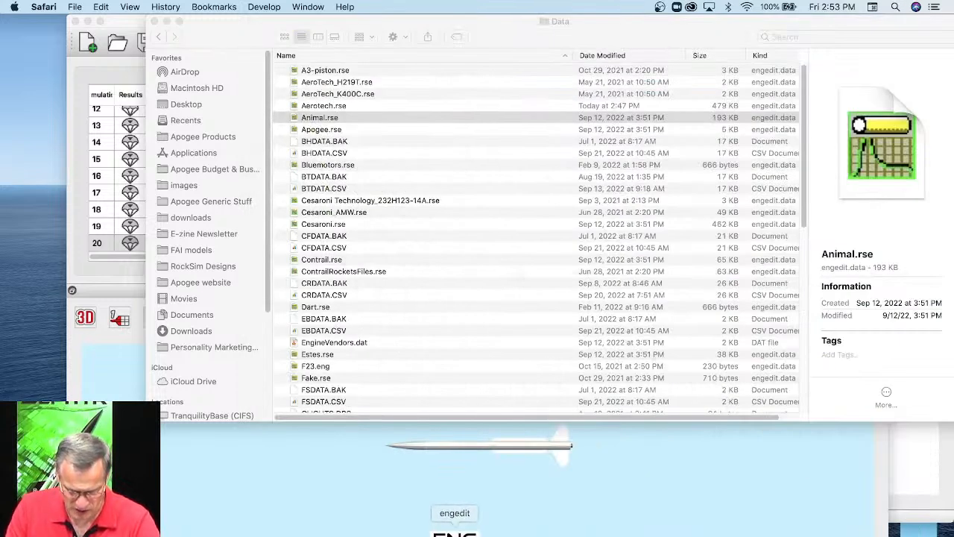
{"action": "left_click", "coordinate": [451, 531]}
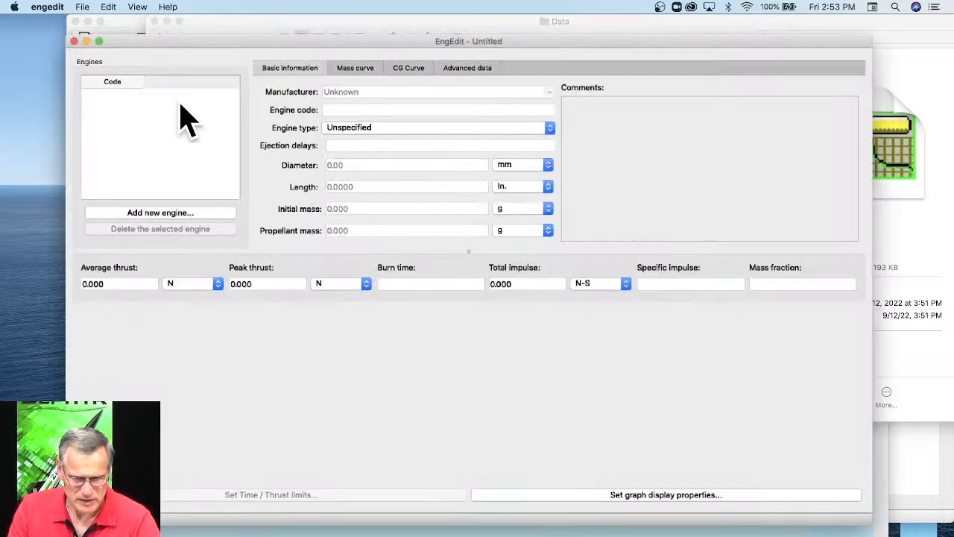
{"action": "left_click", "coordinate": [82, 7]}
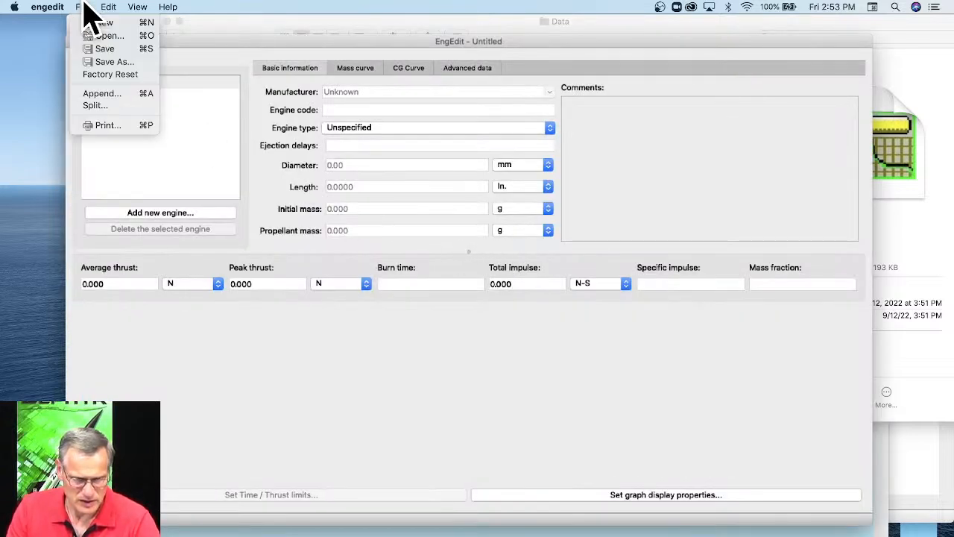
{"action": "left_click", "coordinate": [98, 37]}
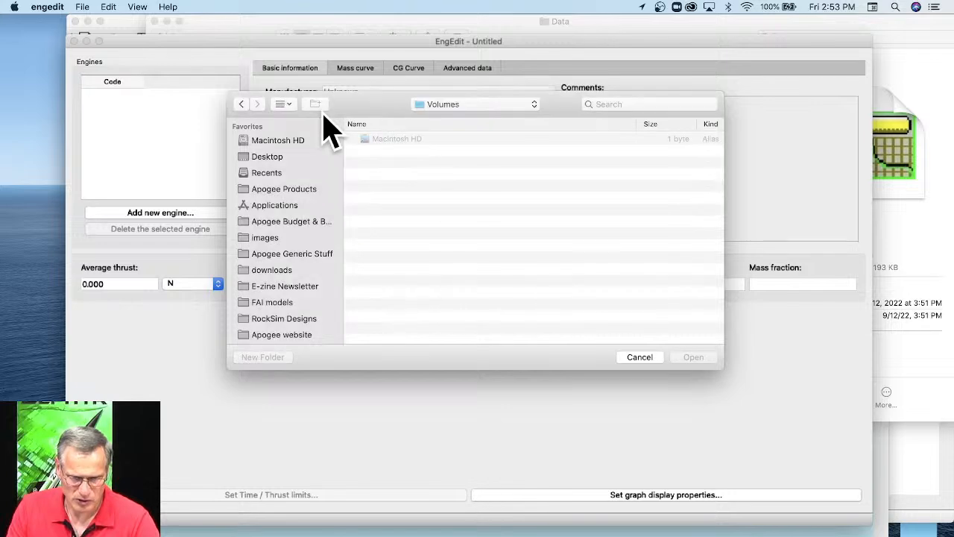
{"action": "left_click", "coordinate": [638, 358]}
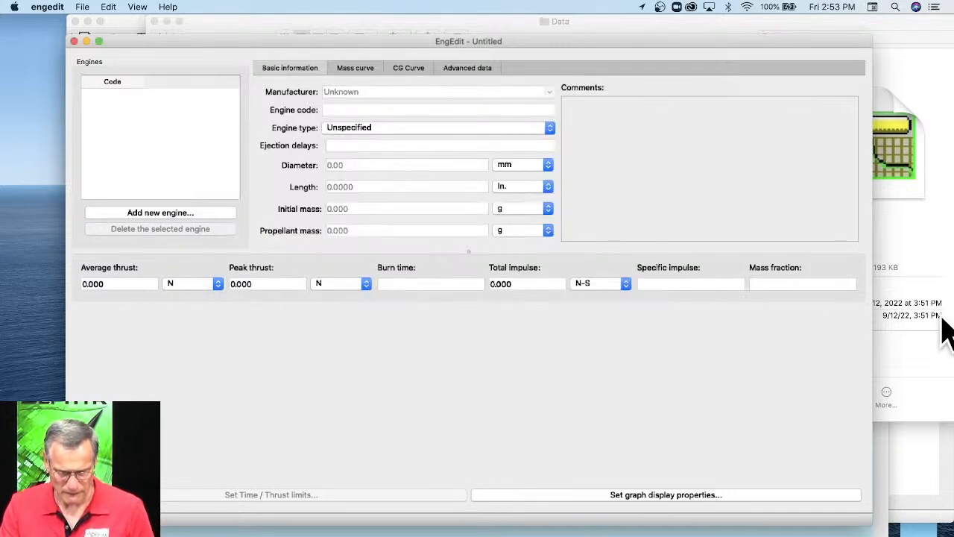
Load Animal.rse from Finder's Data folder into EngEdit and look through its list of engines.
{"action": "left_click", "coordinate": [928, 337]}
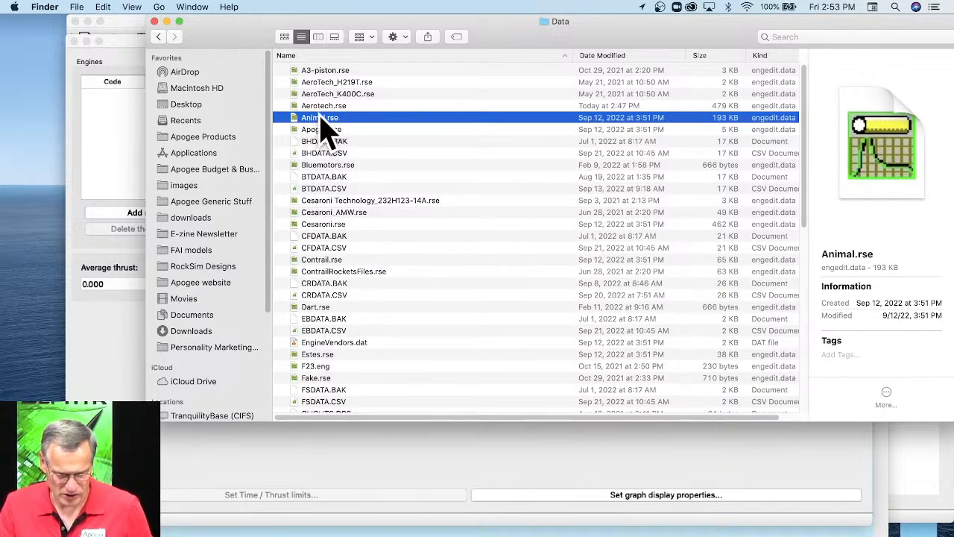
{"action": "left_click_drag", "start_coordinate": [322, 120], "coordinate": [112, 380]}
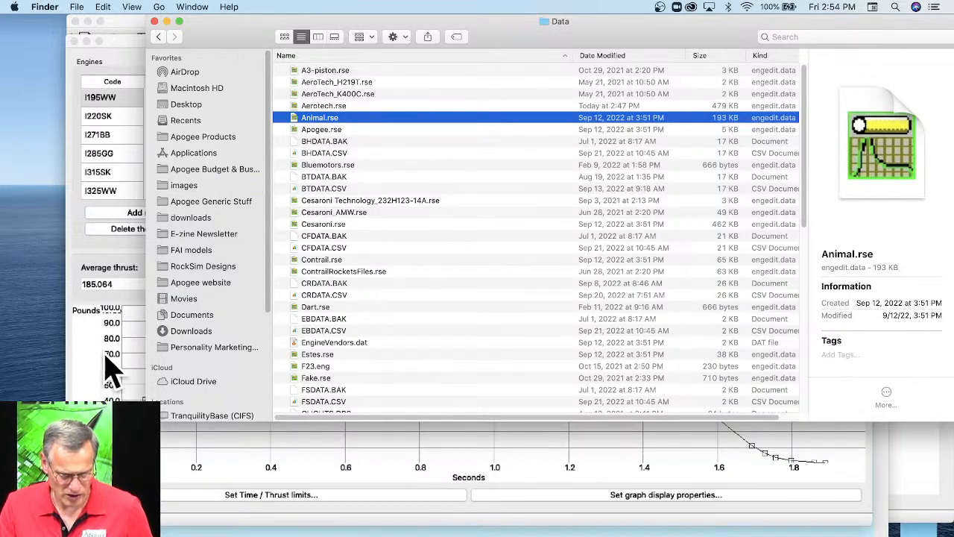
{"action": "left_click", "coordinate": [112, 369]}
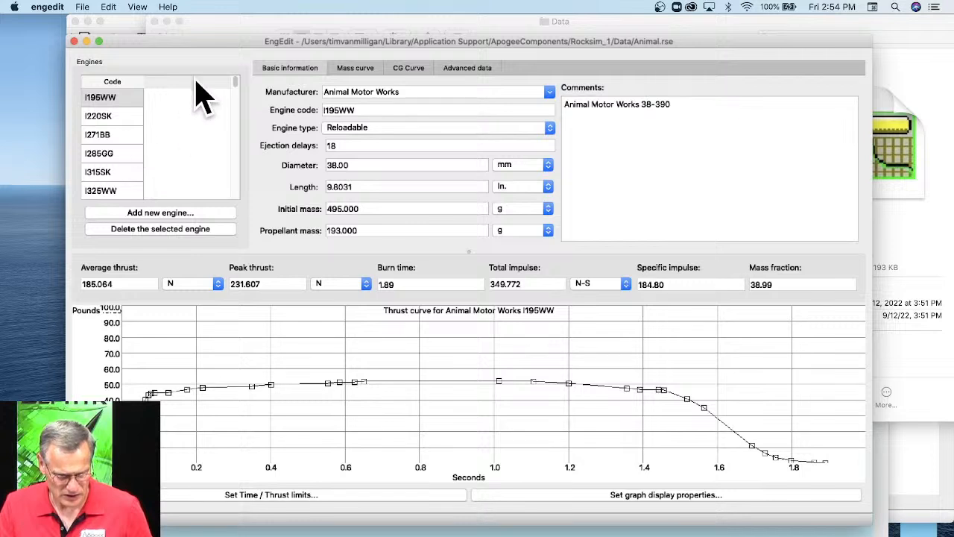
{"action": "left_click_drag", "start_coordinate": [236, 81], "coordinate": [234, 176]}
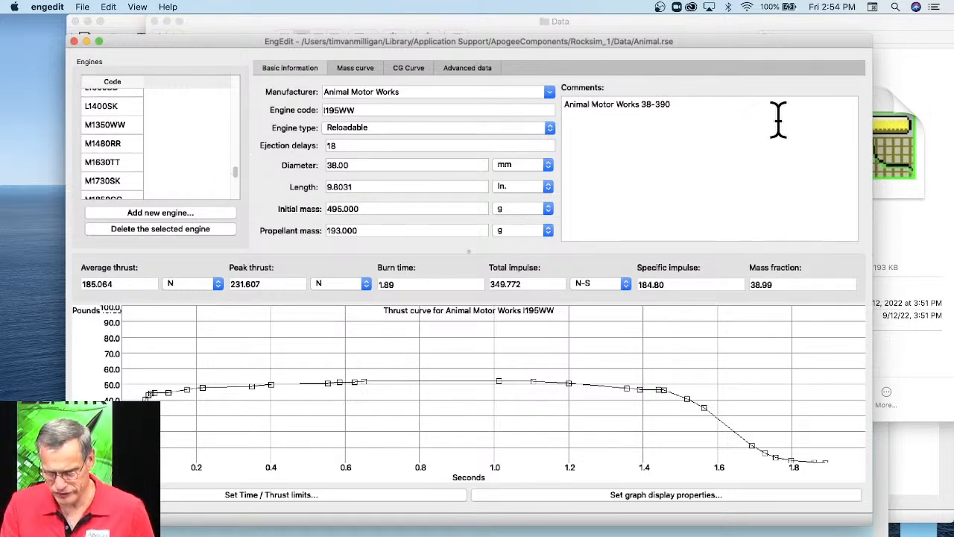
Load Aerotech.rse from Finder's Data folder into EngEdit without saving changes to Animal.rse.
{"action": "left_click", "coordinate": [882, 134]}
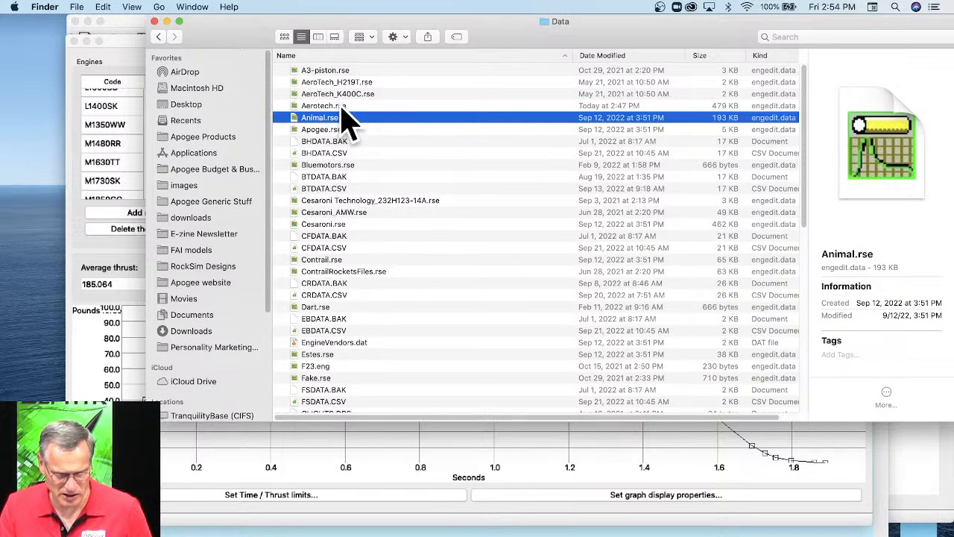
{"action": "left_click_drag", "start_coordinate": [343, 113], "coordinate": [128, 367]}
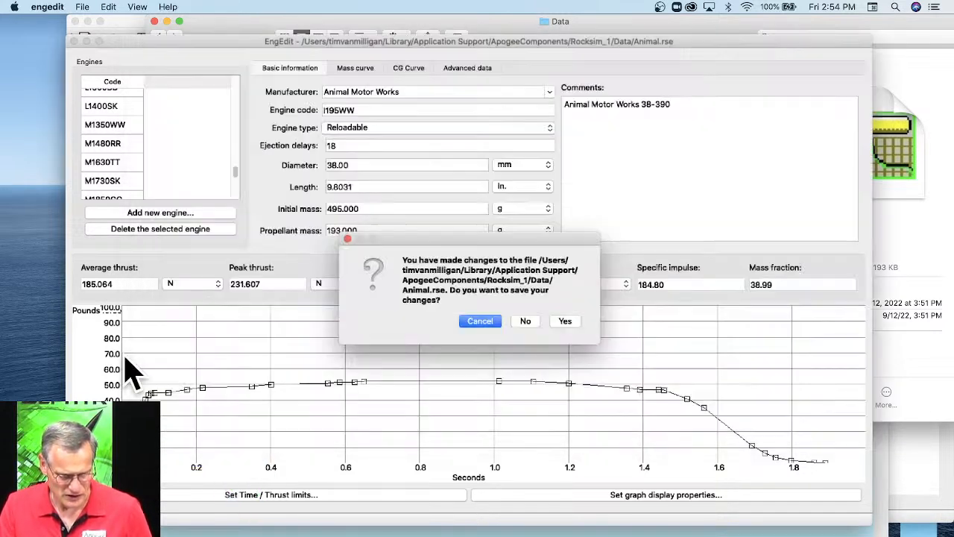
{"action": "left_click", "coordinate": [527, 321]}
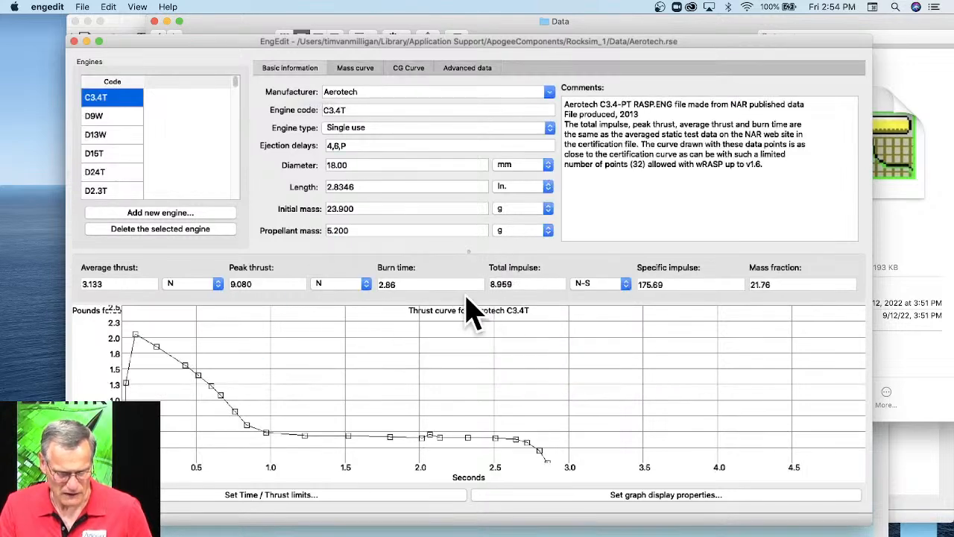
Compare the data and thrust curves of the G79W-reload and G79W engines in the Aerotech file.
{"action": "left_click_drag", "start_coordinate": [234, 81], "coordinate": [236, 109]}
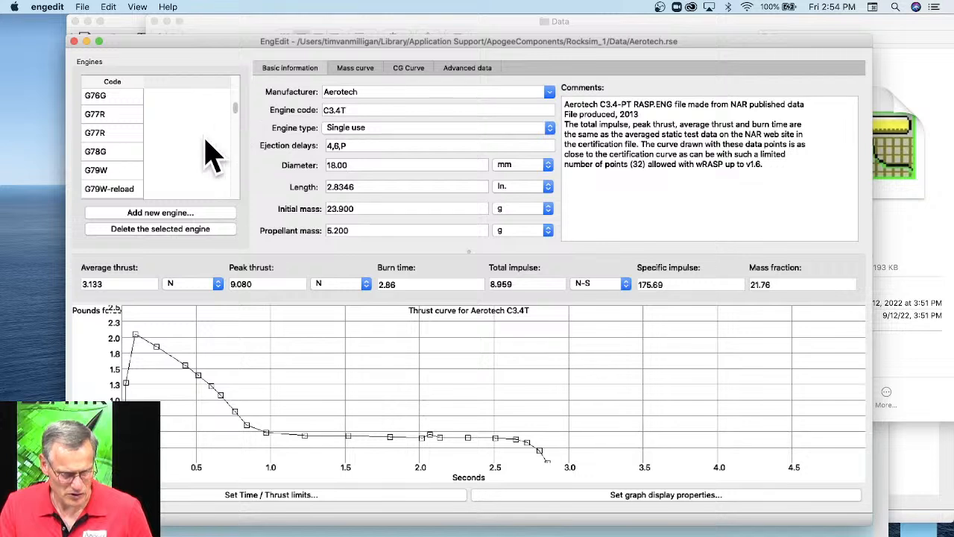
{"action": "left_click", "coordinate": [114, 190]}
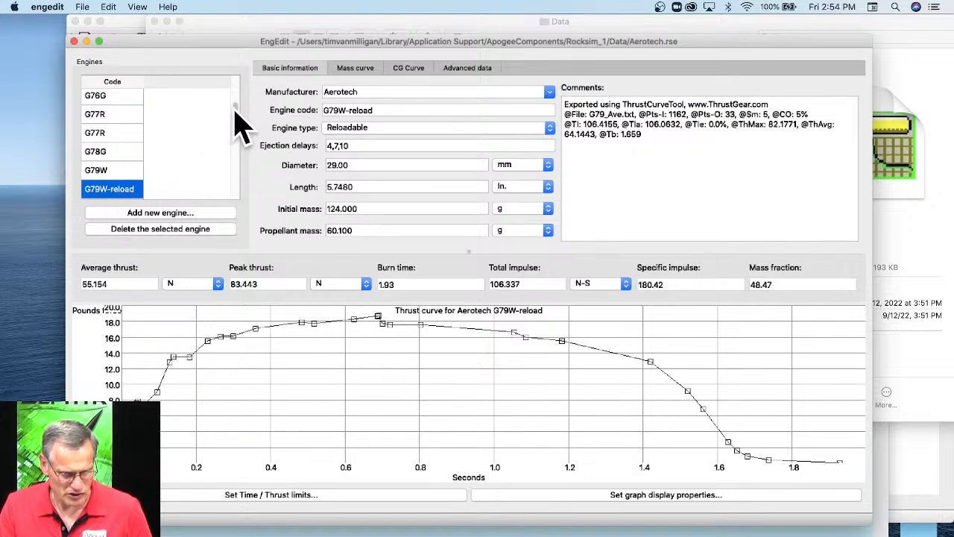
{"action": "scroll", "coordinate": [234, 117], "scroll_direction": "up", "scroll_amount": 5}
{"action": "scroll", "coordinate": [234, 117], "scroll_direction": "down", "scroll_amount": 6}
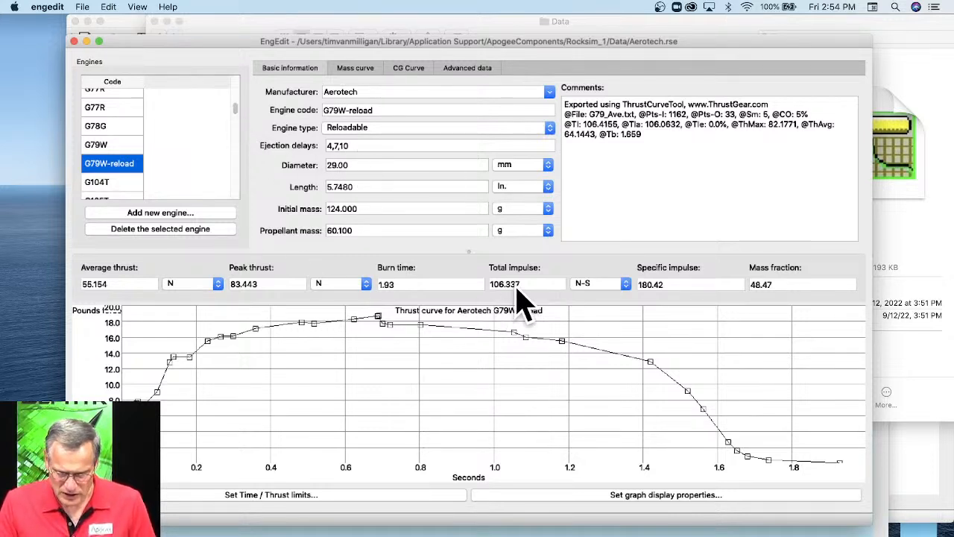
{"action": "left_click", "coordinate": [102, 148]}
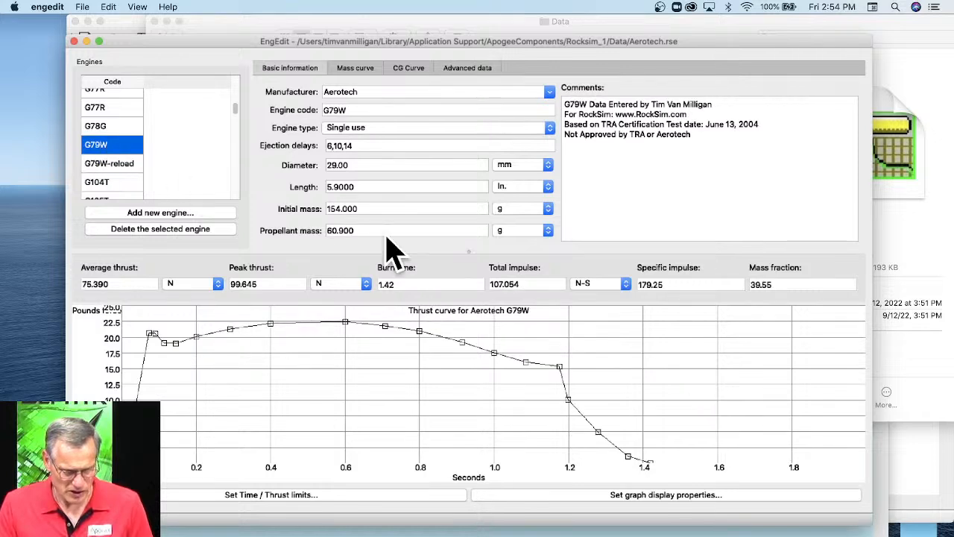
Switch back to Rocksim and review the flight simulation results for all loaded engines, leaving the current design open.
{"action": "left_click", "coordinate": [280, 532]}
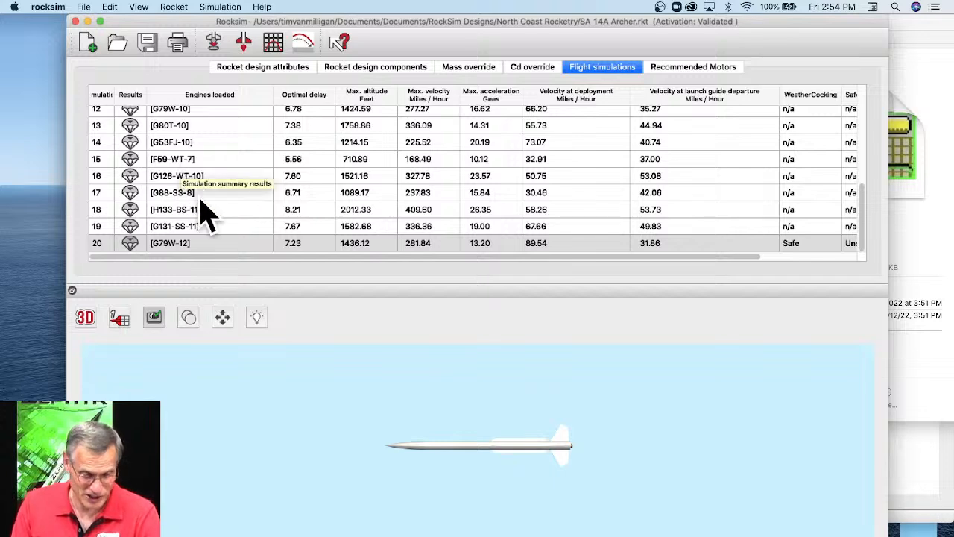
{"action": "scroll", "coordinate": [228, 197], "scroll_direction": "up", "scroll_amount": 5}
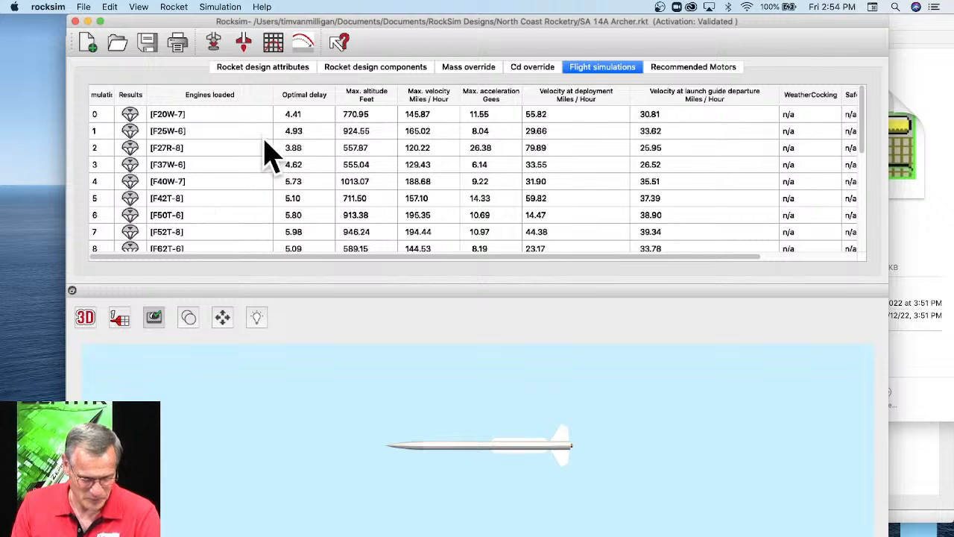
{"action": "scroll", "coordinate": [264, 157], "scroll_direction": "down", "scroll_amount": 5}
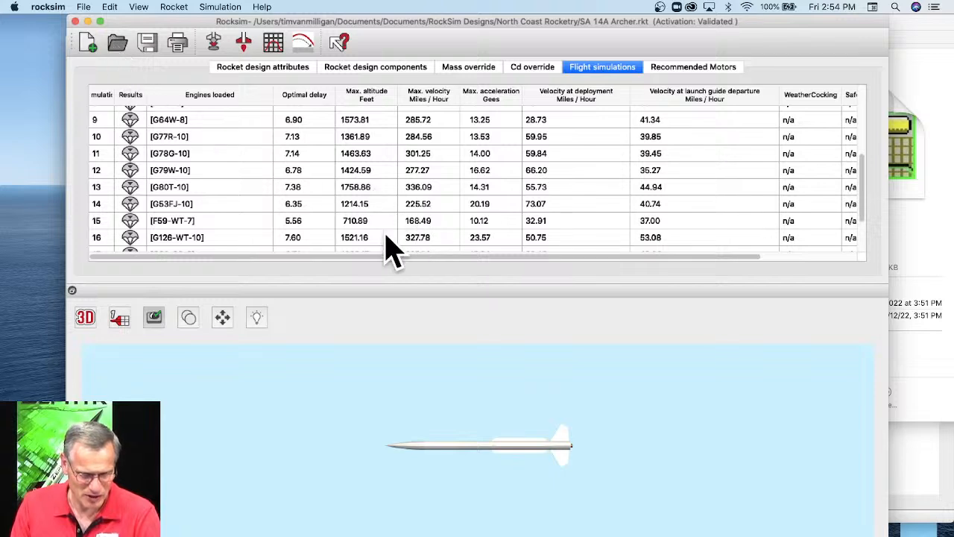
{"action": "key", "text": "super+o"}
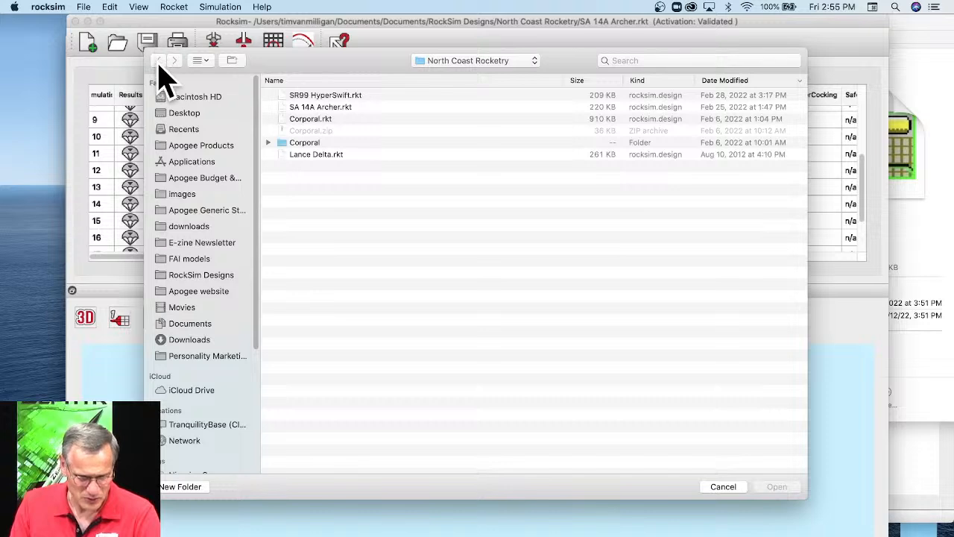
{"action": "left_click", "coordinate": [725, 489]}
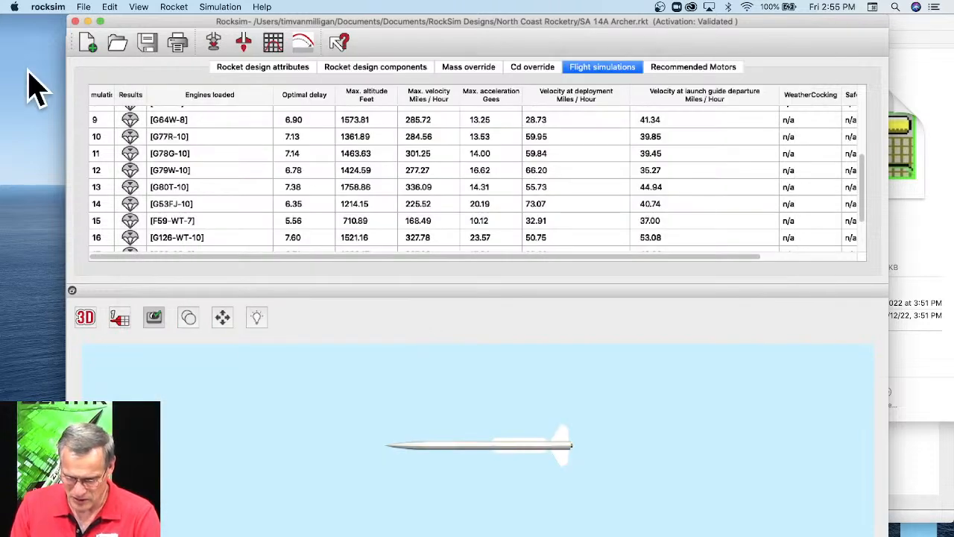
Reload Rocksim's engine data with all selected engine files, including Aerotech.rse.
{"action": "left_click", "coordinate": [84, 6]}
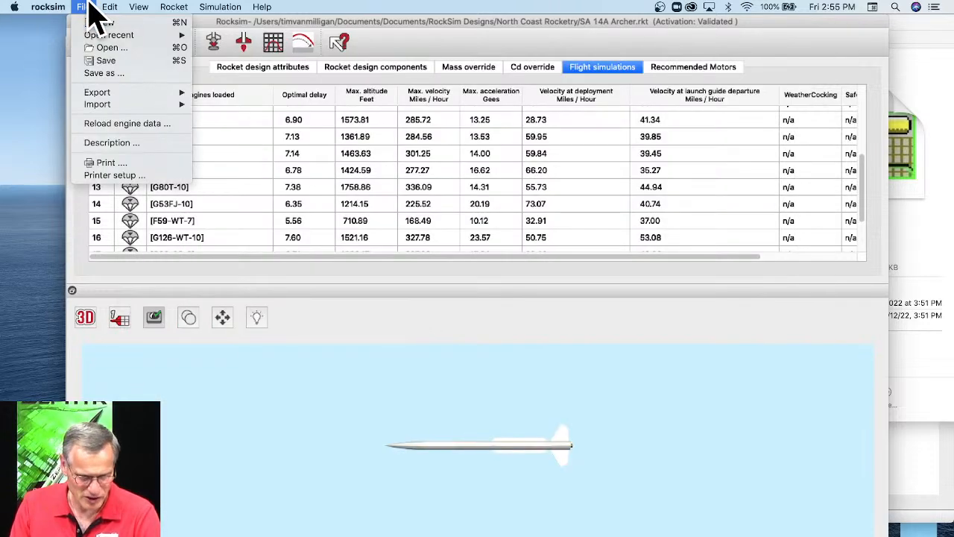
{"action": "left_click", "coordinate": [108, 123]}
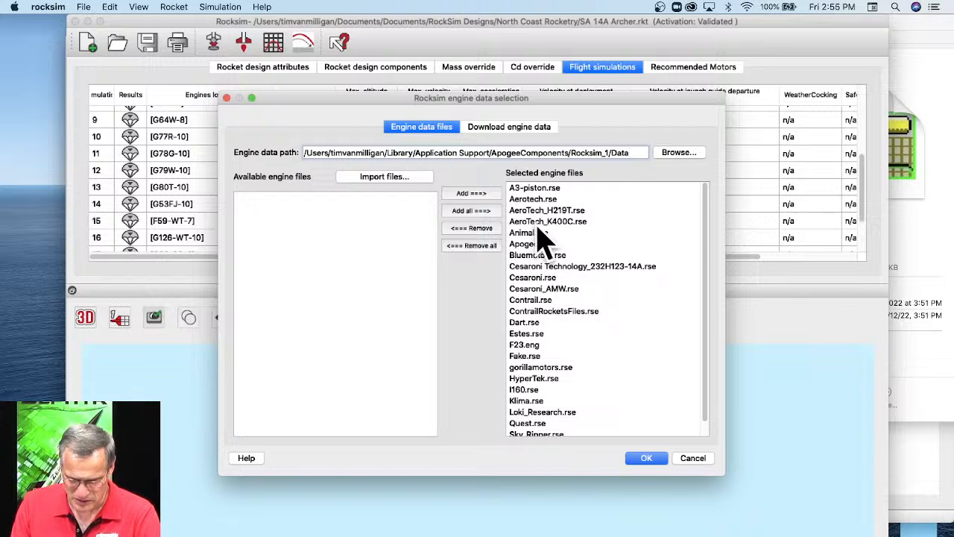
{"action": "left_click", "coordinate": [542, 201]}
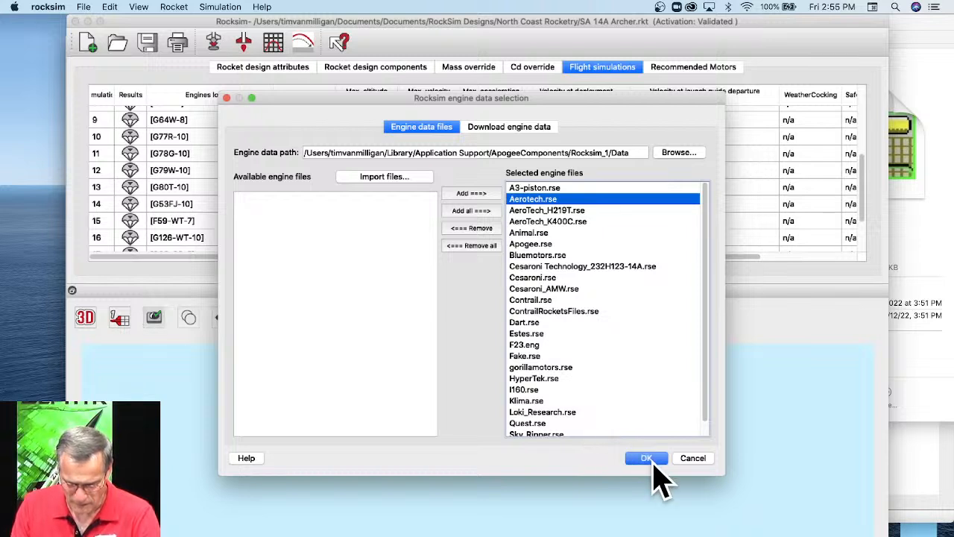
{"action": "scroll", "coordinate": [577, 281], "scroll_direction": "down", "scroll_amount": 1}
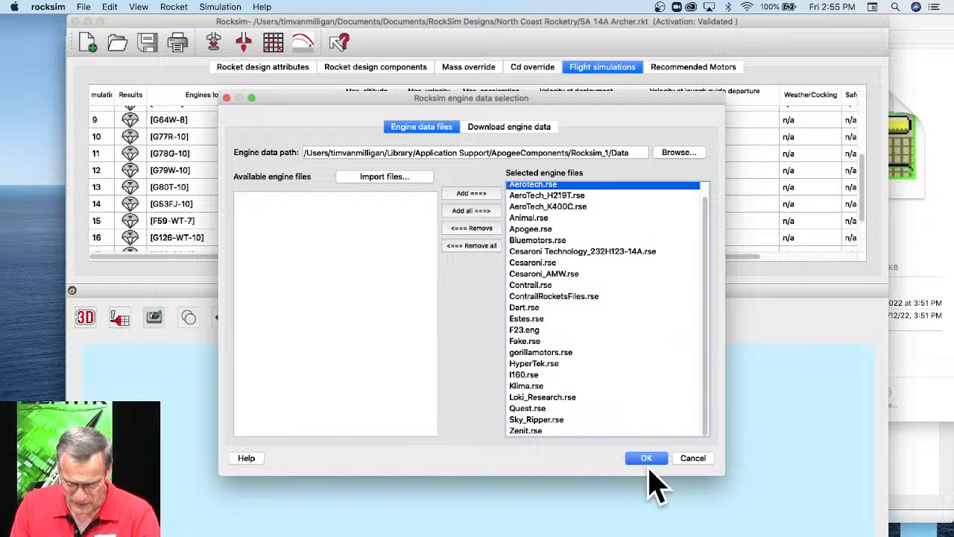
{"action": "left_click", "coordinate": [645, 458]}
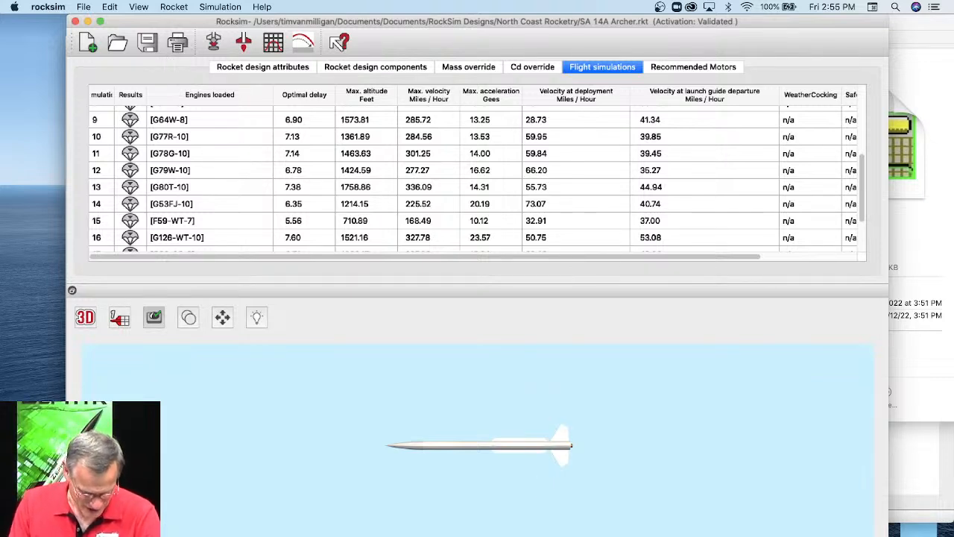
Switch to Safari and open thrustcurve.org in the tab showing AeroTech Resources.
{"action": "left_click", "coordinate": [321, 534]}
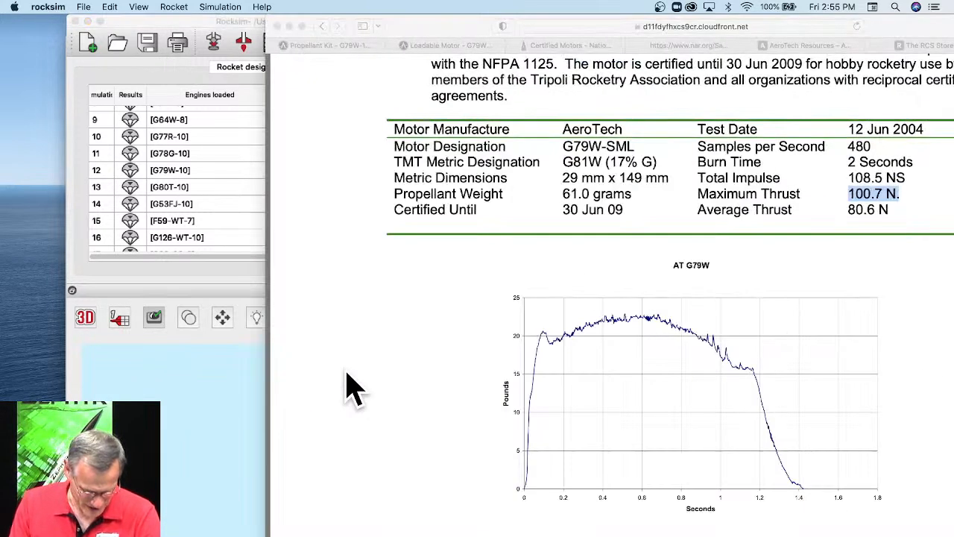
{"action": "left_click", "coordinate": [797, 48]}
{"action": "left_click", "coordinate": [779, 26]}
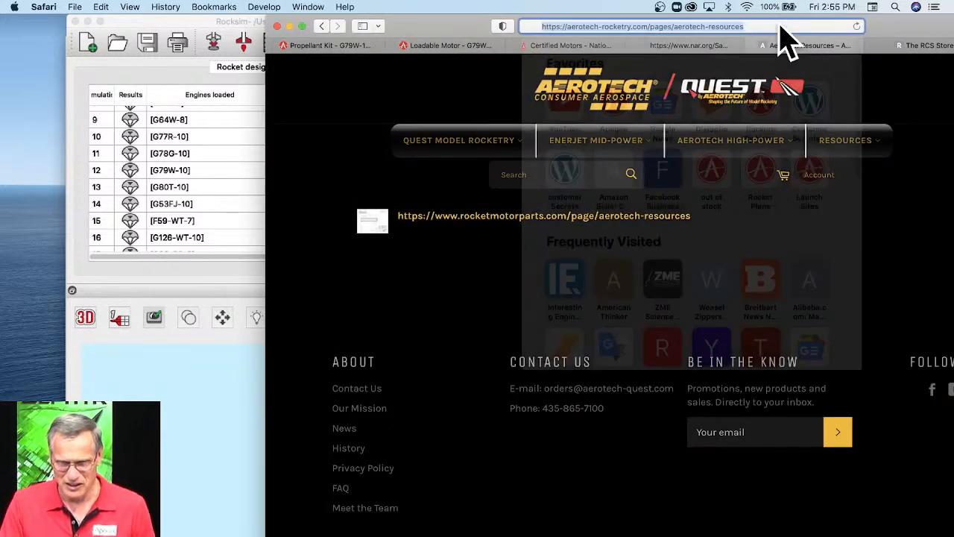
{"action": "type", "text": "thrust"}
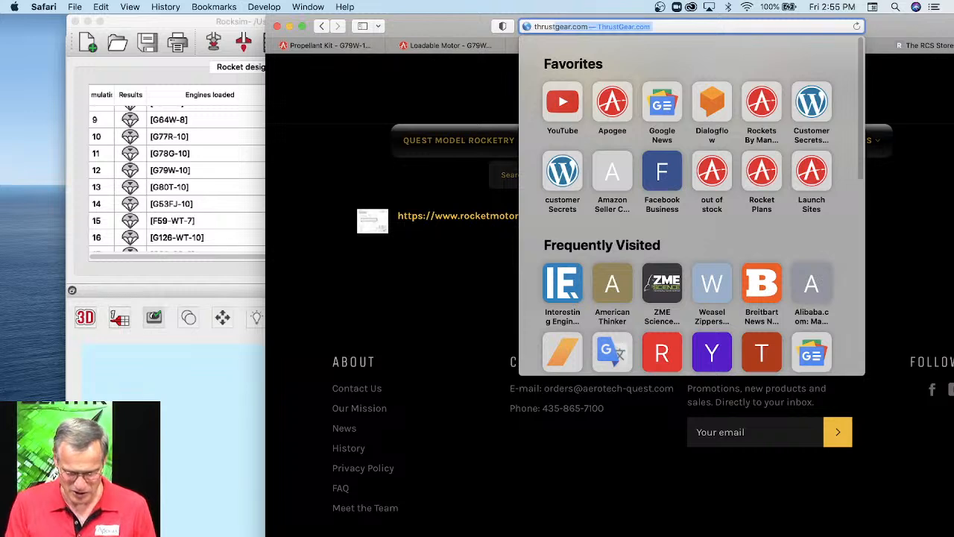
{"action": "type", "text": "curve"}
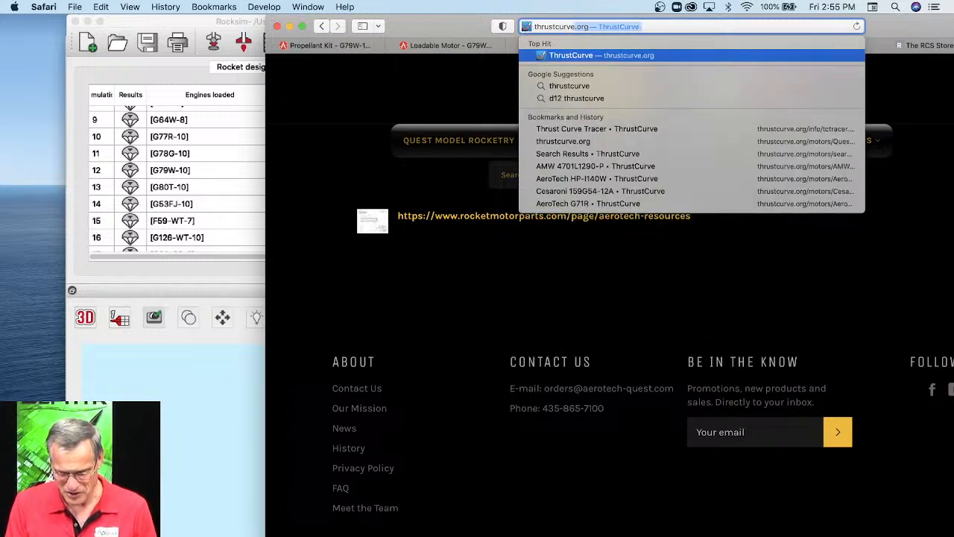
{"action": "key", "text": "Return"}
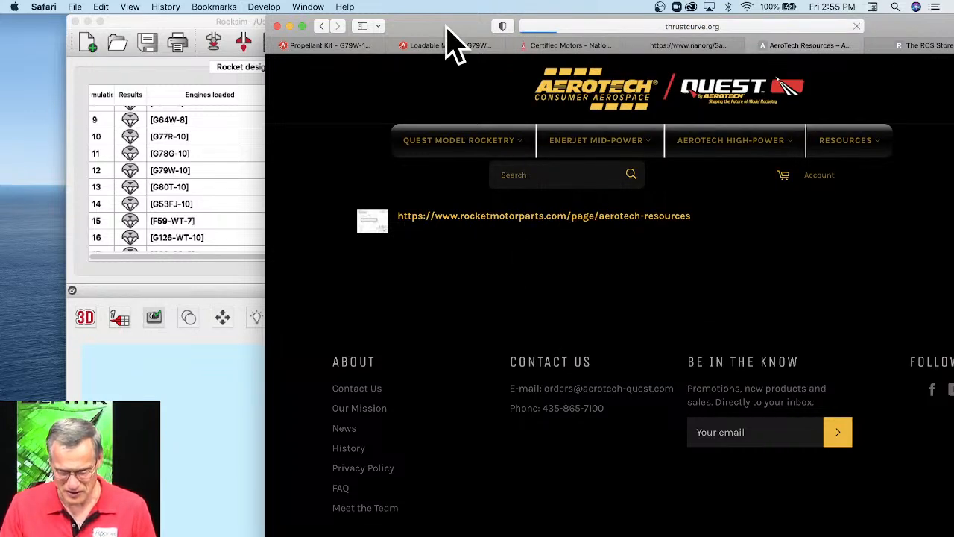
{"action": "left_click_drag", "start_coordinate": [446, 23], "coordinate": [301, 21]}
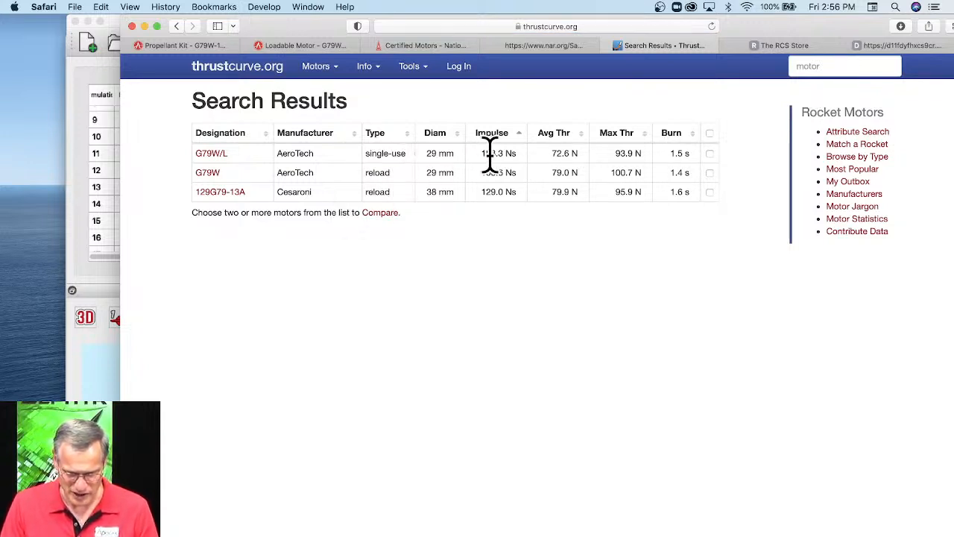
Open the single-use AeroTech G79W/L from the search results and examine its specifications and thrust curve.
{"action": "left_click_drag", "start_coordinate": [504, 153], "coordinate": [472, 149]}
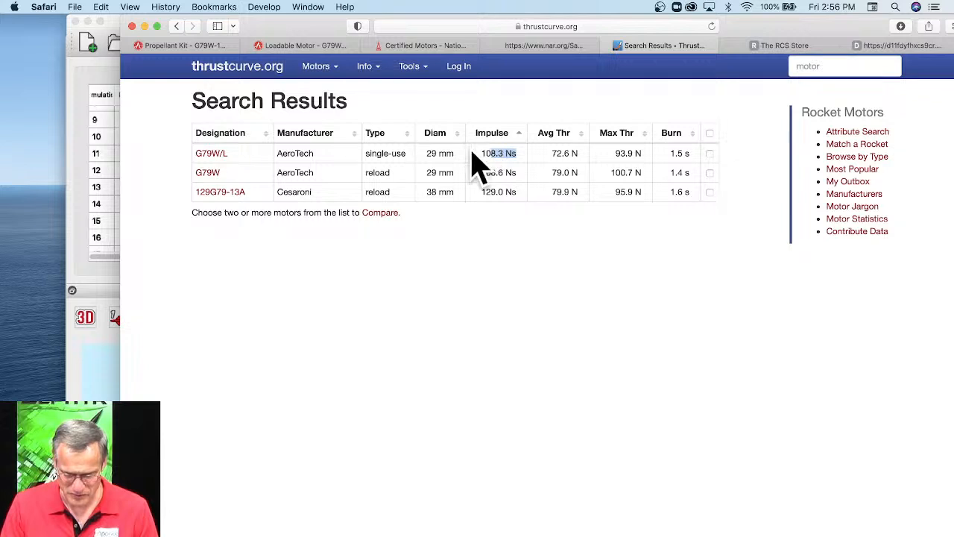
{"action": "left_click", "coordinate": [209, 153]}
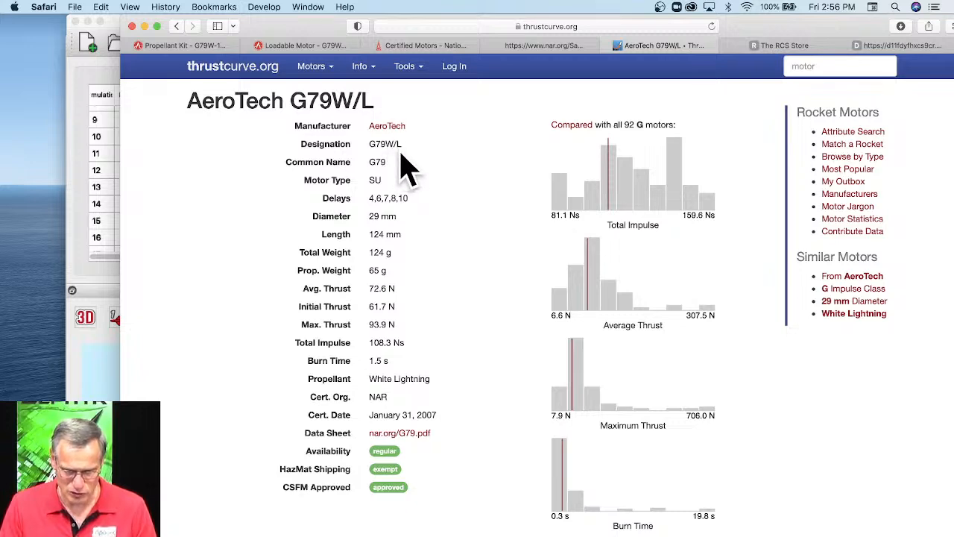
{"action": "scroll", "coordinate": [463, 289], "scroll_direction": "down", "scroll_amount": 10}
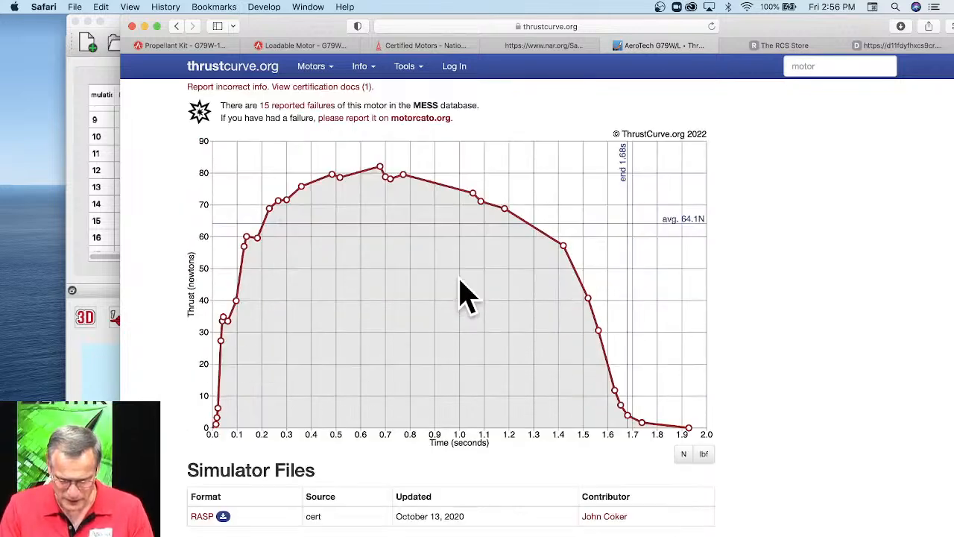
{"action": "scroll", "coordinate": [667, 347], "scroll_direction": "down", "scroll_amount": 1}
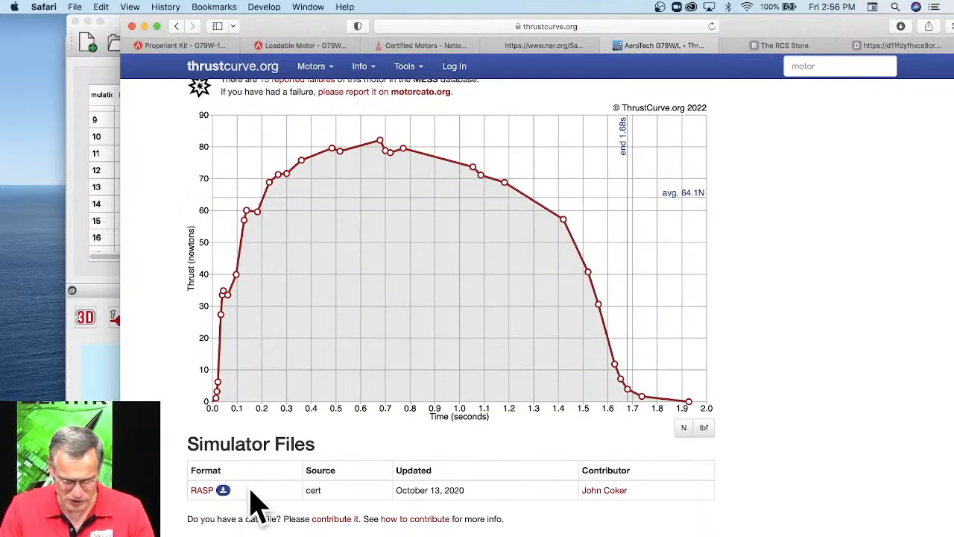
Review the graph and raw data of the G79W/L RASP simulator file and download the data file.
{"action": "left_click", "coordinate": [202, 491]}
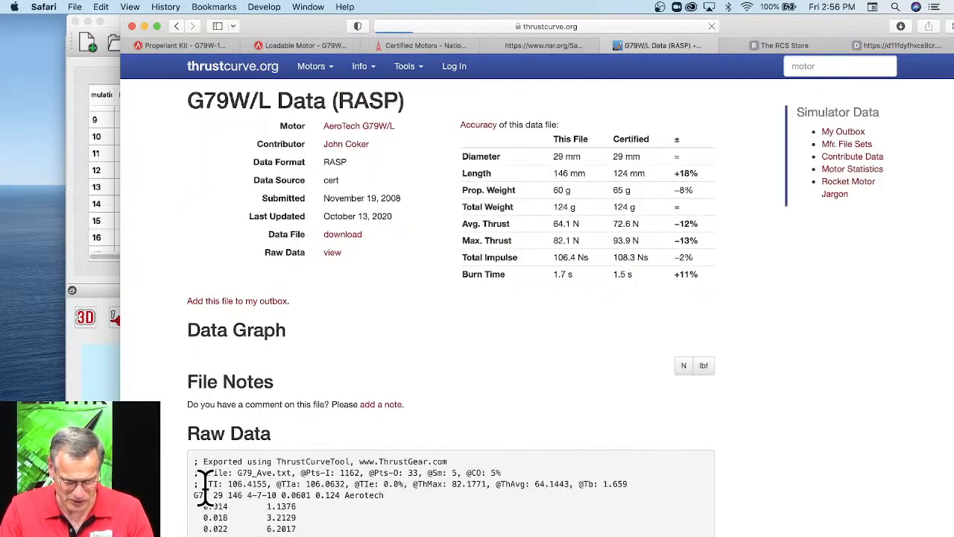
{"action": "scroll", "coordinate": [559, 283], "scroll_direction": "down", "scroll_amount": 10}
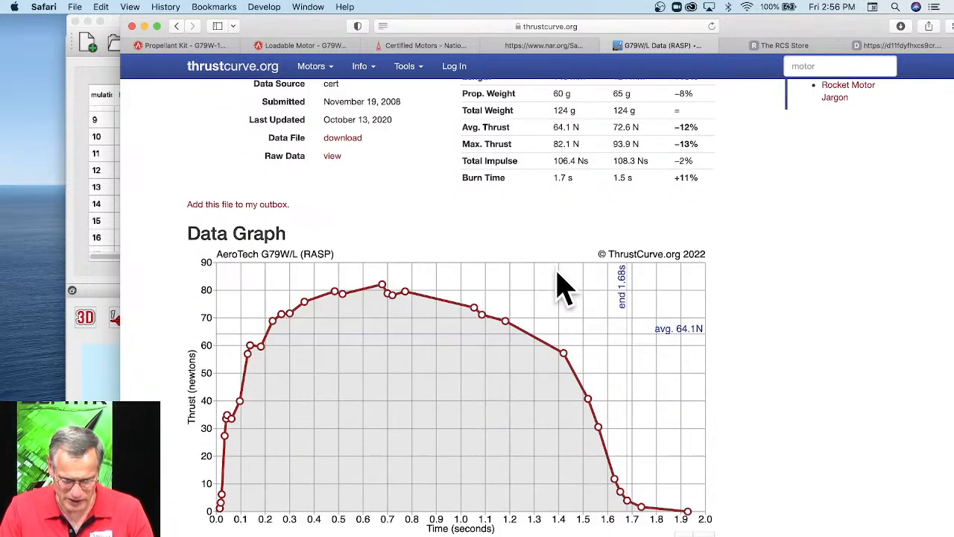
{"action": "scroll", "coordinate": [542, 309], "scroll_direction": "down", "scroll_amount": 8}
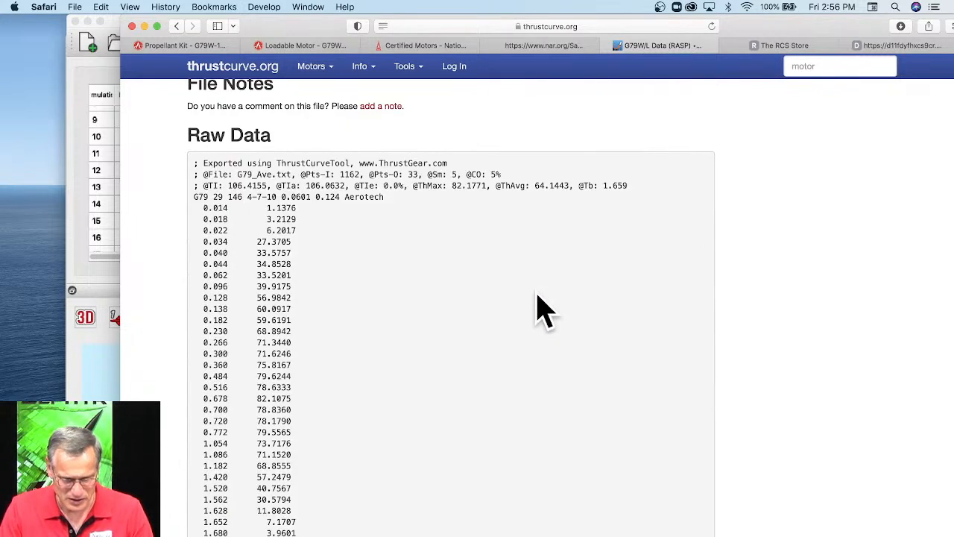
{"action": "scroll", "coordinate": [543, 309], "scroll_direction": "up", "scroll_amount": 2}
{"action": "scroll", "coordinate": [543, 308], "scroll_direction": "down", "scroll_amount": 1}
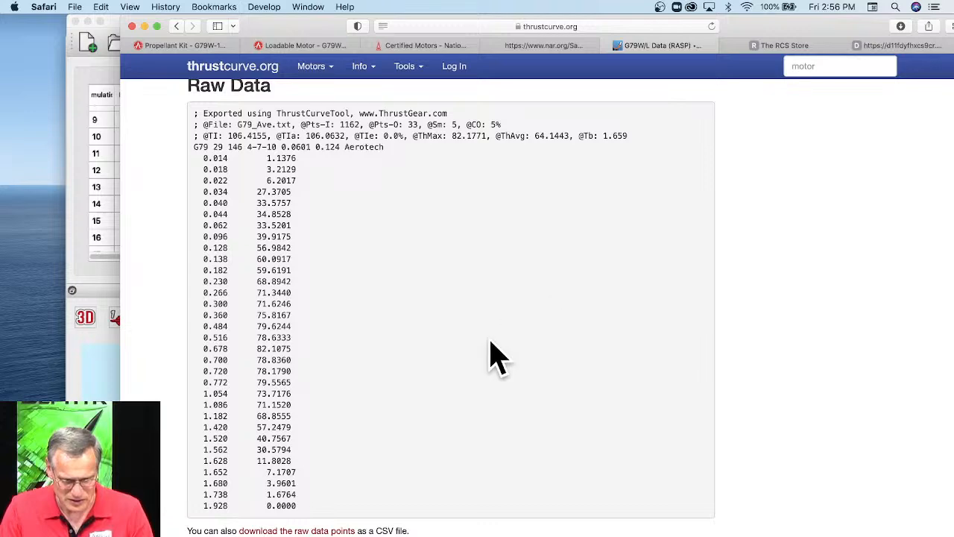
{"action": "scroll", "coordinate": [666, 337], "scroll_direction": "up", "scroll_amount": 20}
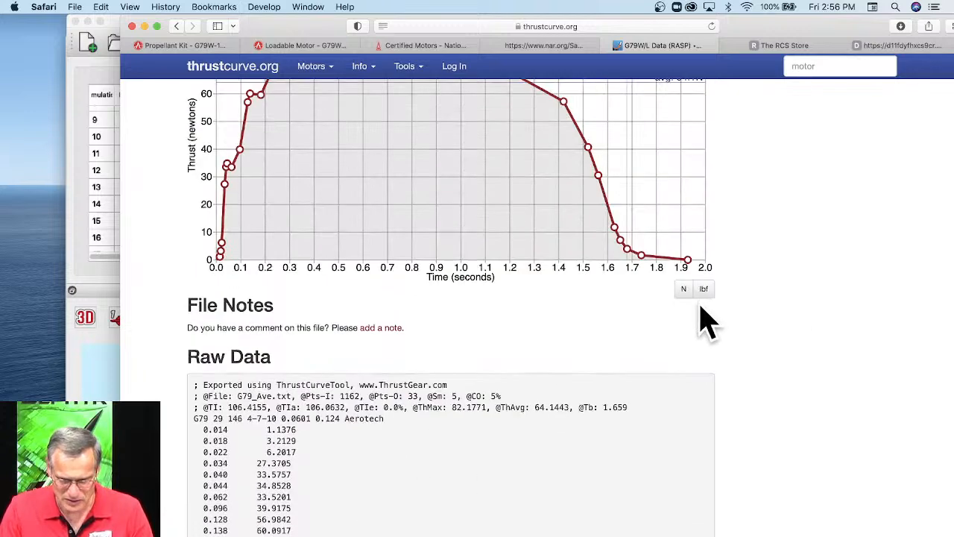
{"action": "scroll", "coordinate": [447, 300], "scroll_direction": "up", "scroll_amount": 2}
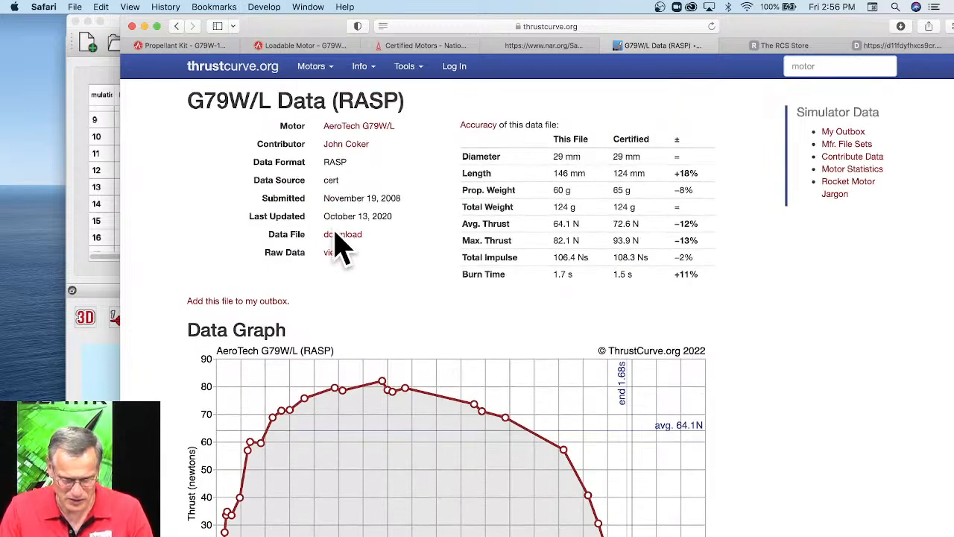
{"action": "left_click", "coordinate": [337, 236]}
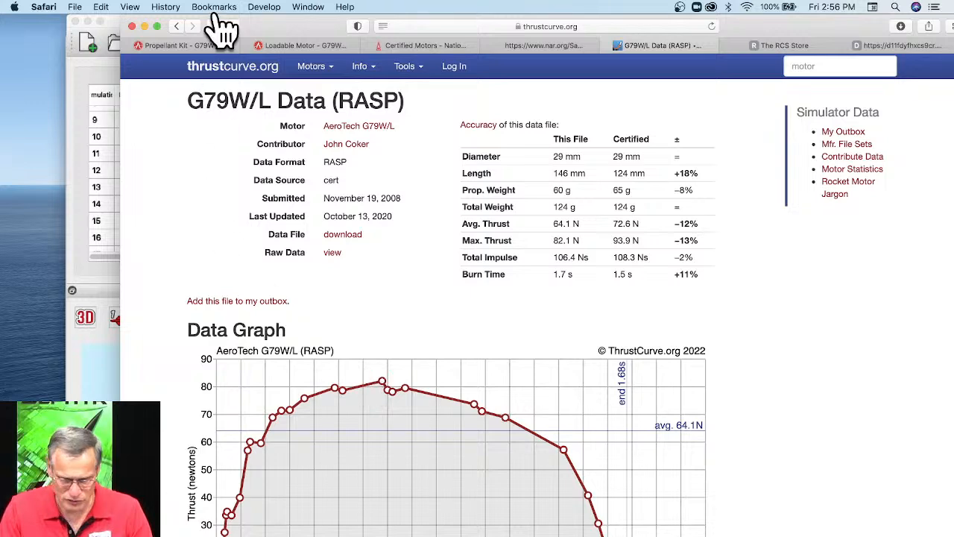
Switch to Rocksim, import the engine file AeroTech_G79W_L.eng from Downloads, and add it to the selected engine files.
{"action": "left_click_drag", "start_coordinate": [277, 32], "coordinate": [335, 82]}
{"action": "left_click", "coordinate": [333, 31]}
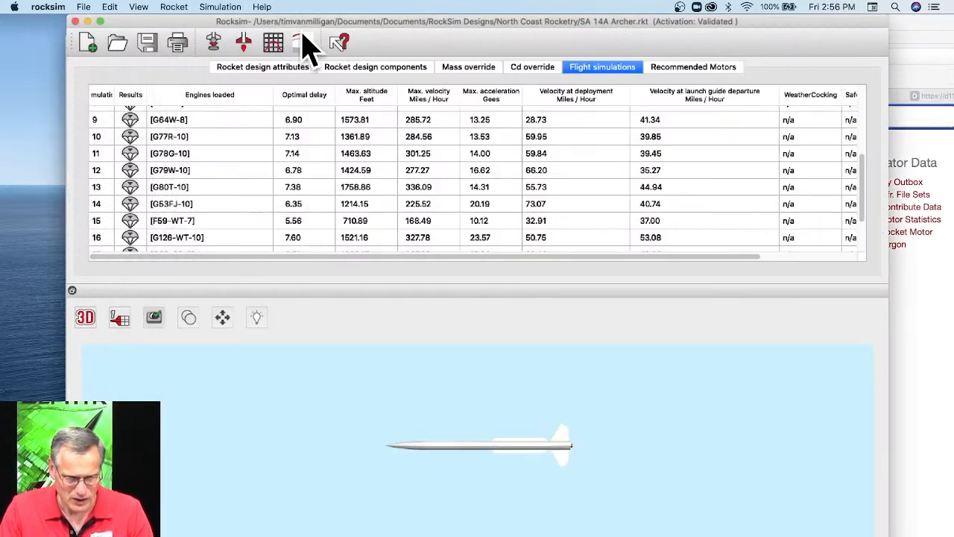
{"action": "left_click", "coordinate": [82, 7]}
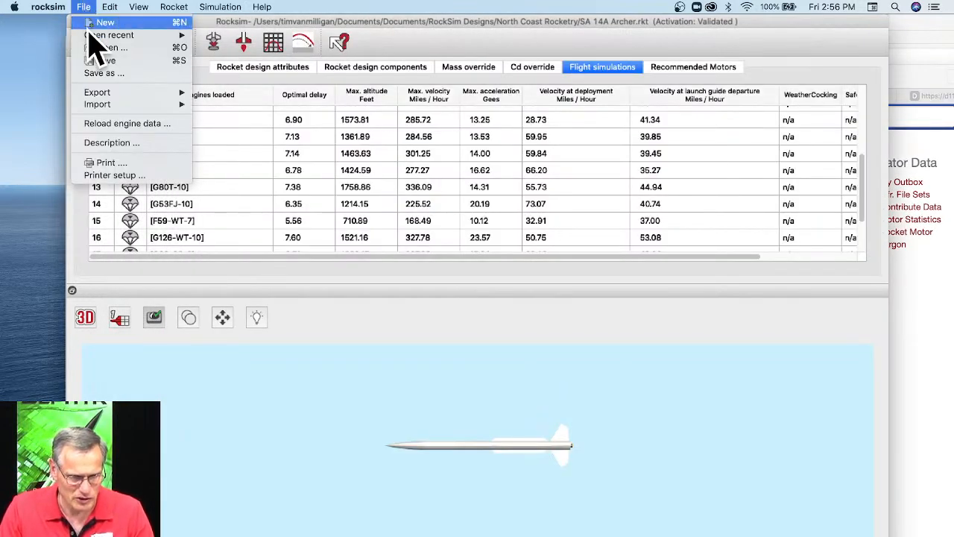
{"action": "mouse_move", "coordinate": [182, 106]}
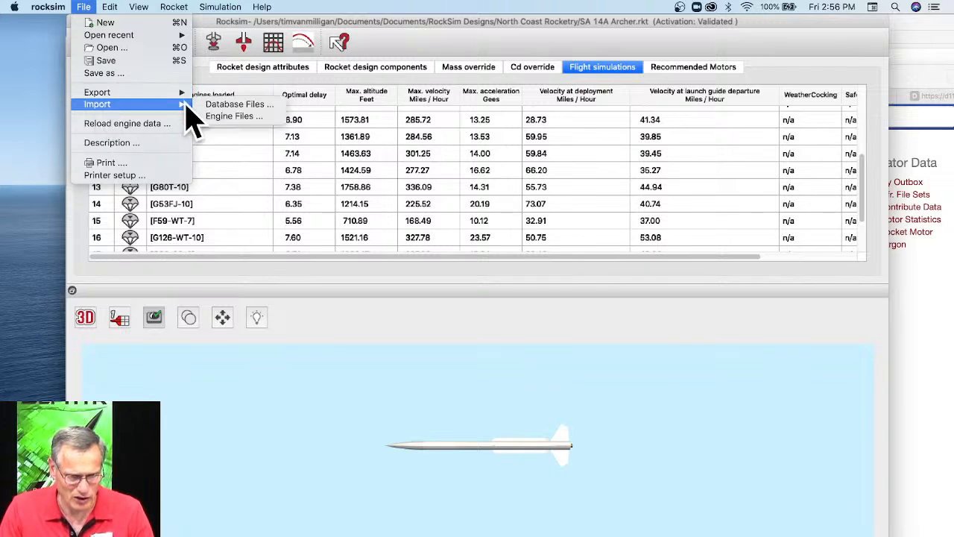
{"action": "left_click", "coordinate": [237, 131]}
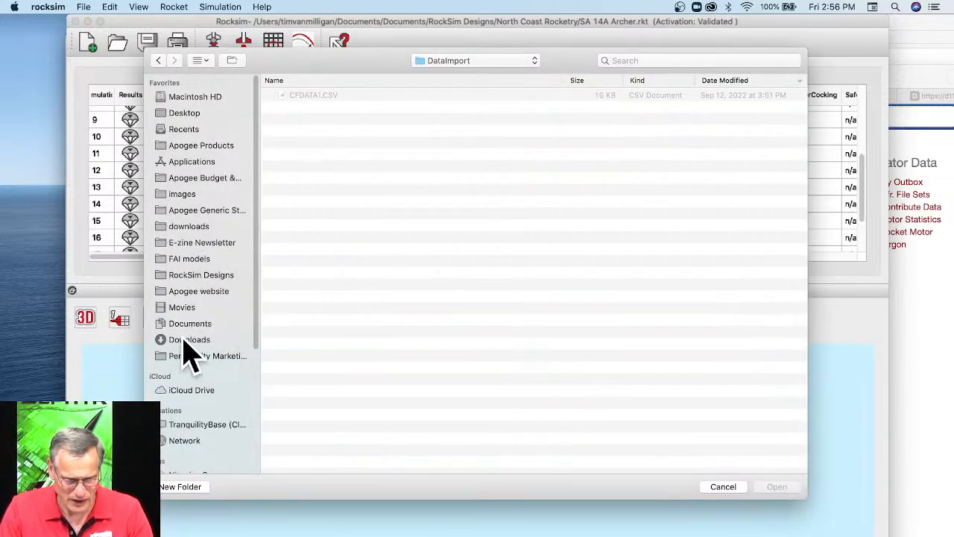
{"action": "left_click", "coordinate": [185, 341]}
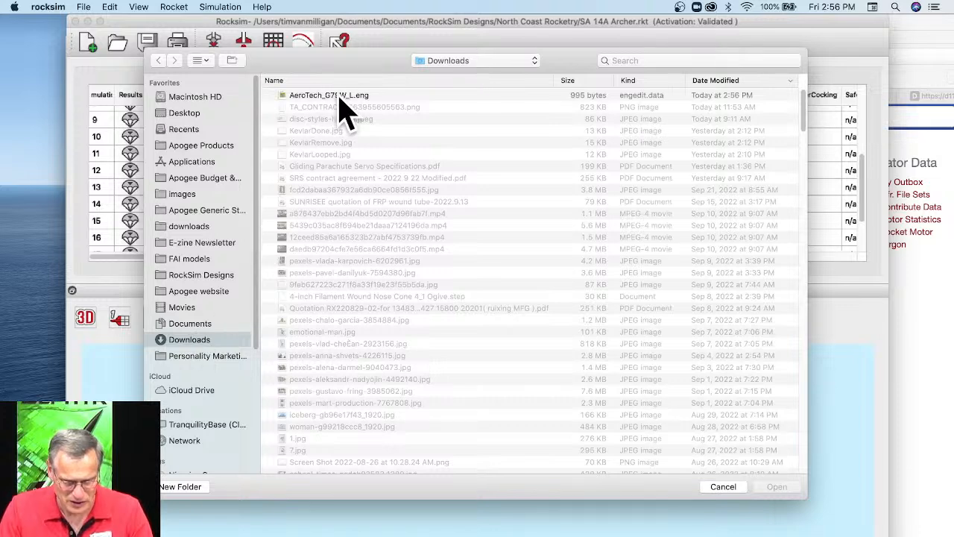
{"action": "left_click", "coordinate": [338, 97]}
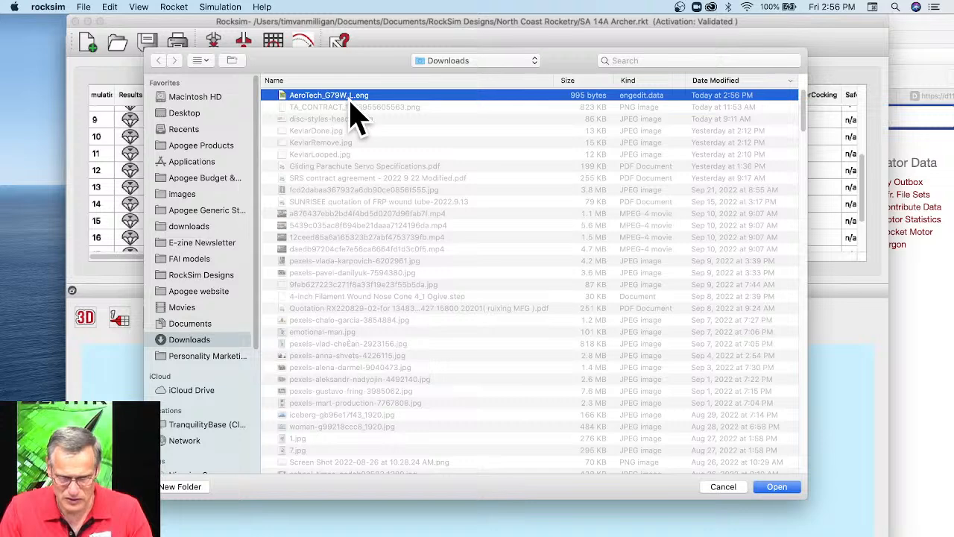
{"action": "left_click", "coordinate": [779, 488]}
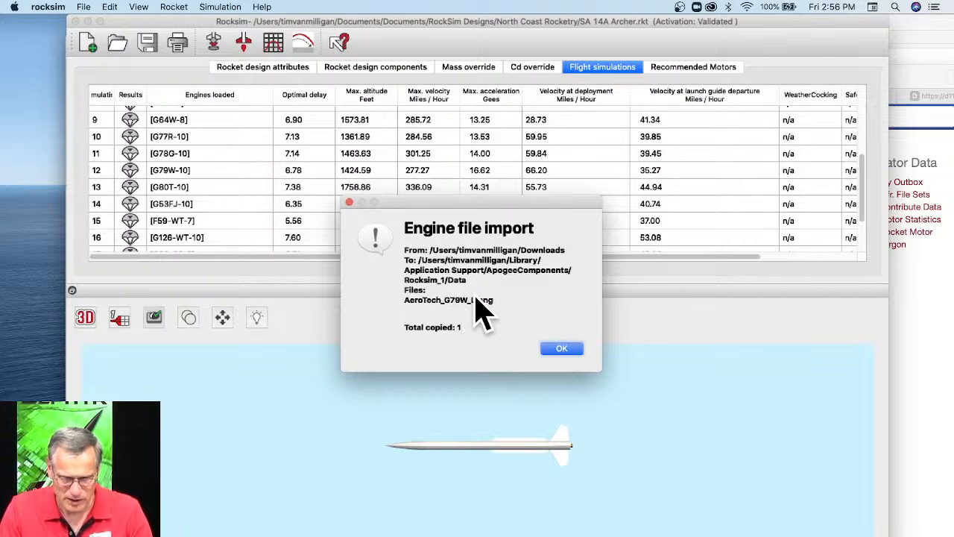
{"action": "left_click", "coordinate": [561, 348]}
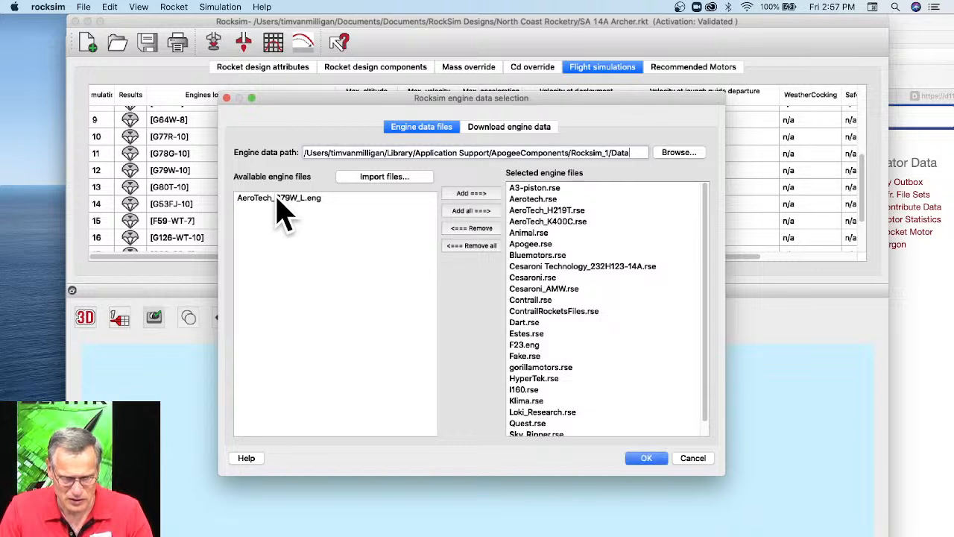
{"action": "left_click", "coordinate": [277, 198]}
{"action": "left_click", "coordinate": [470, 195]}
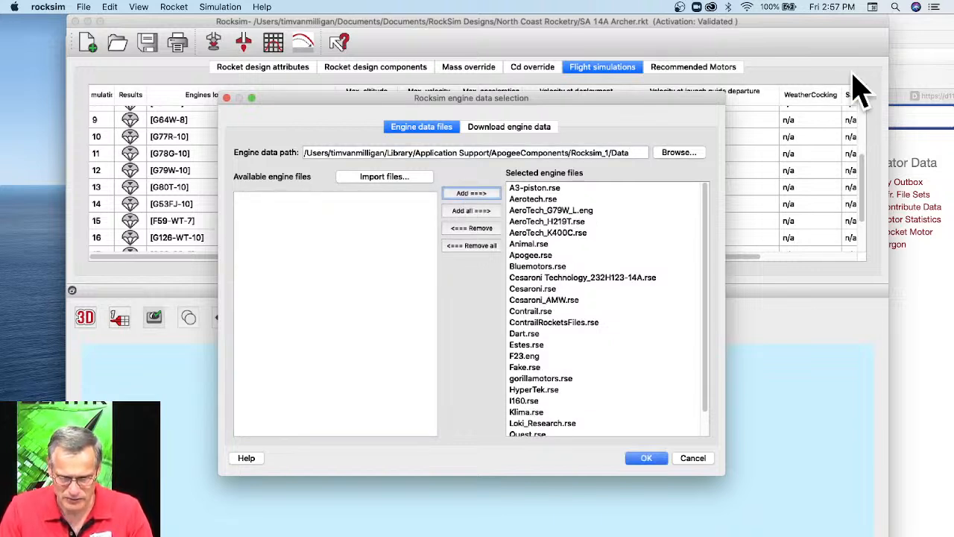
Switch to Finder's Data folder and open AeroTech_G79W_L.eng in EngEdit, discarding the unsaved changes to Aerotech.rse.
{"action": "left_click", "coordinate": [923, 352]}
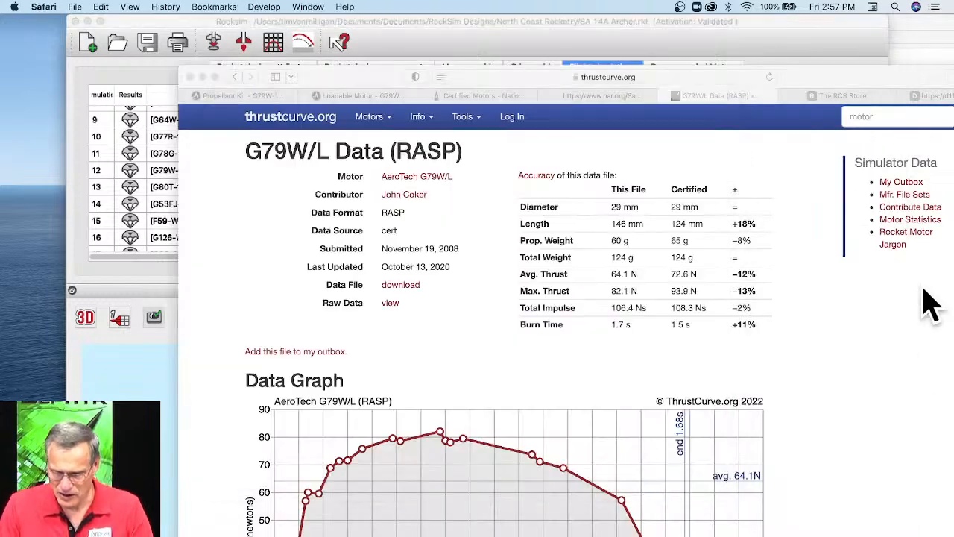
{"action": "left_click", "coordinate": [907, 20]}
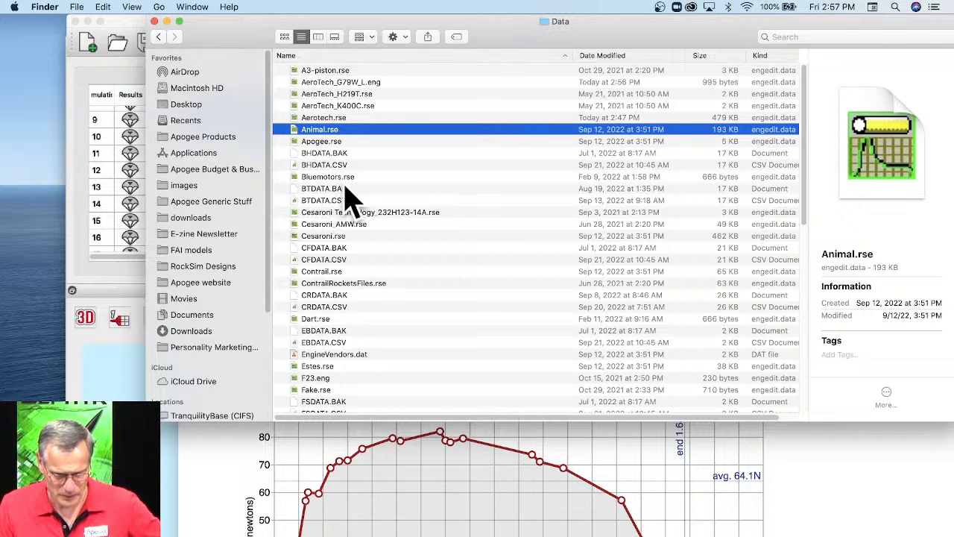
{"action": "left_click", "coordinate": [356, 82]}
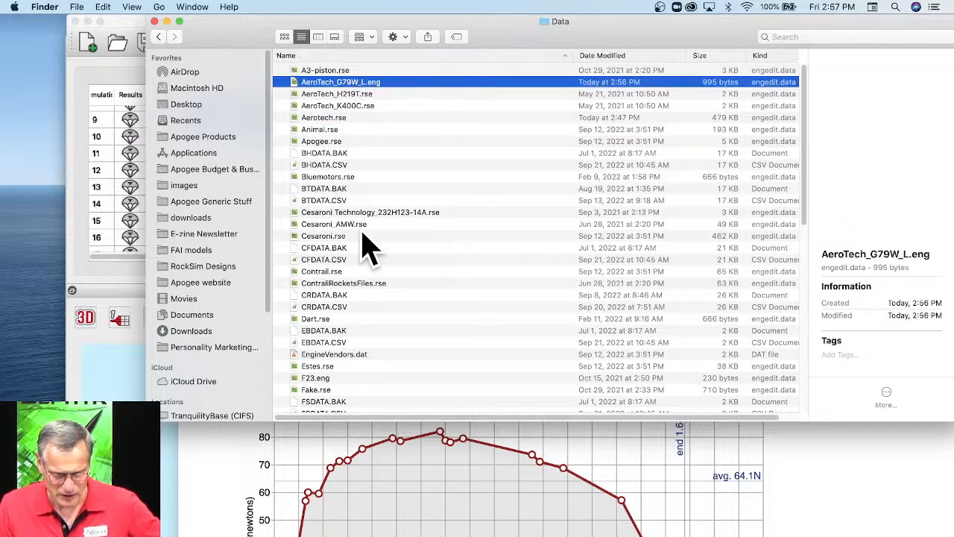
{"action": "left_click", "coordinate": [464, 535]}
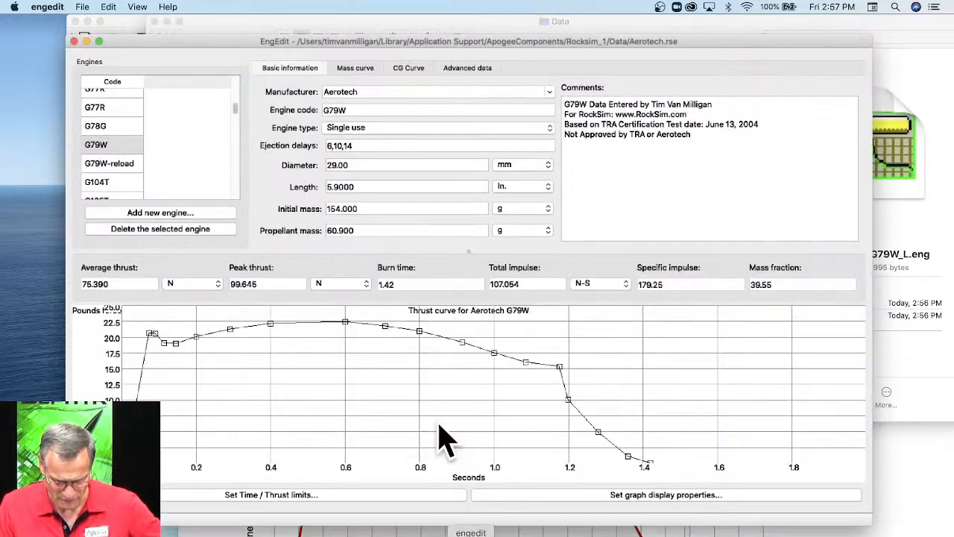
{"action": "left_click", "coordinate": [884, 33]}
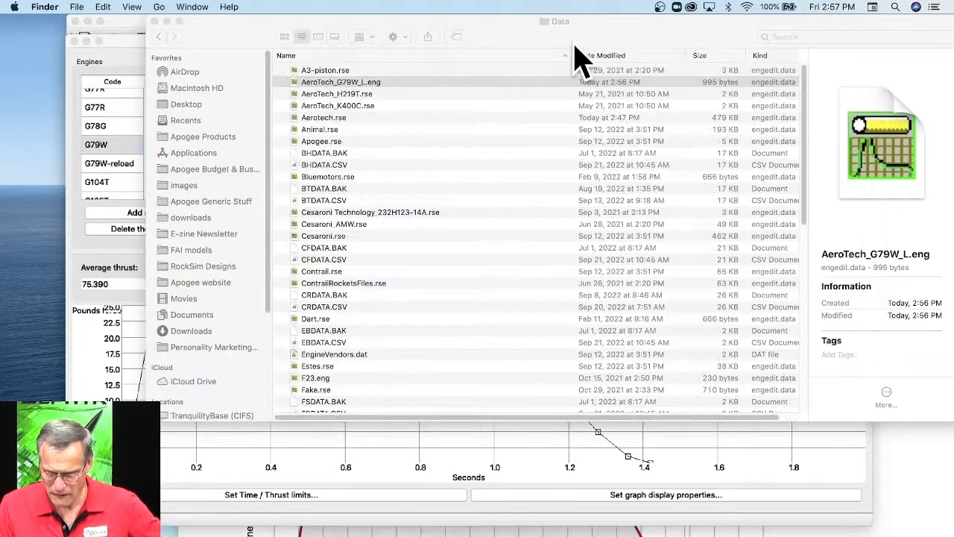
{"action": "left_click_drag", "start_coordinate": [315, 38], "coordinate": [637, 34]}
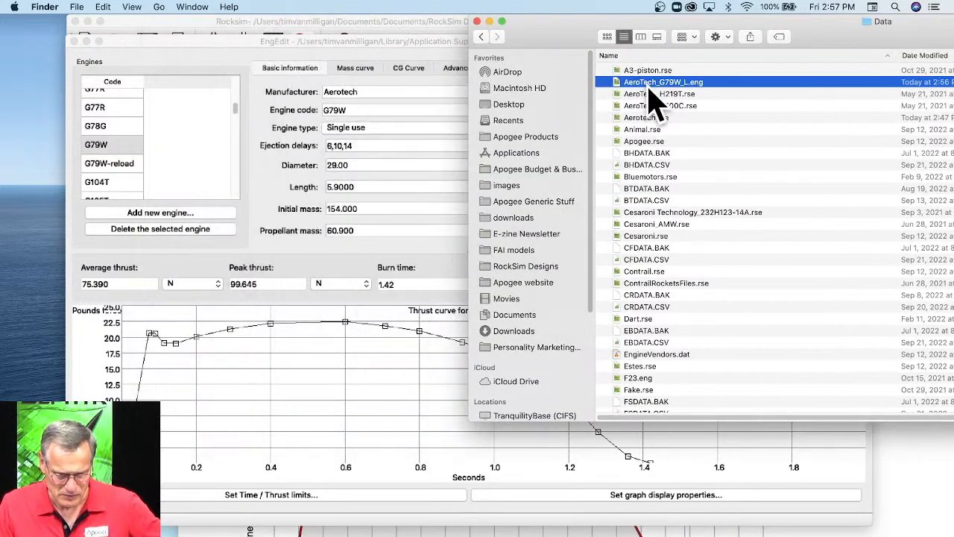
{"action": "left_click_drag", "start_coordinate": [649, 93], "coordinate": [464, 320]}
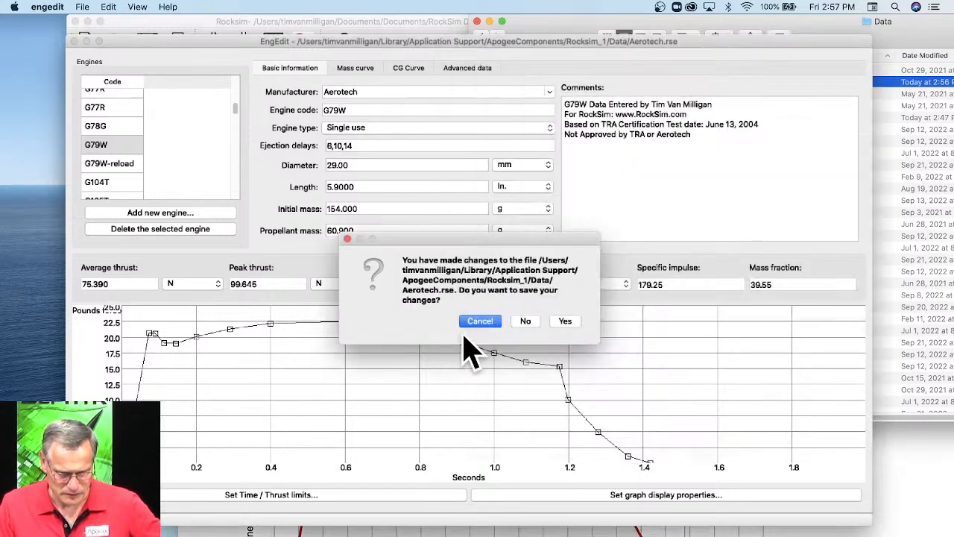
{"action": "left_click", "coordinate": [526, 321]}
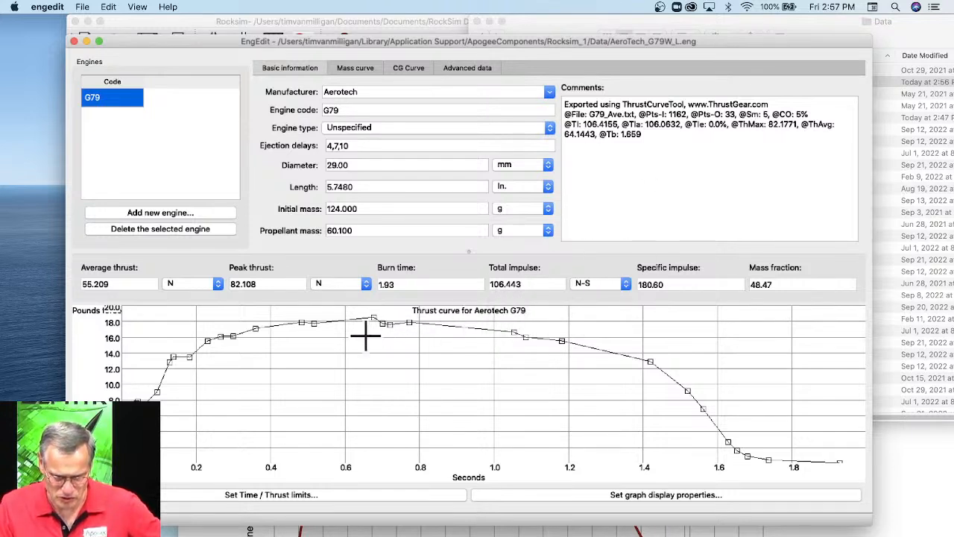
Set the engine type to Single use and change the engine code to G79W/L.
{"action": "left_click", "coordinate": [344, 127]}
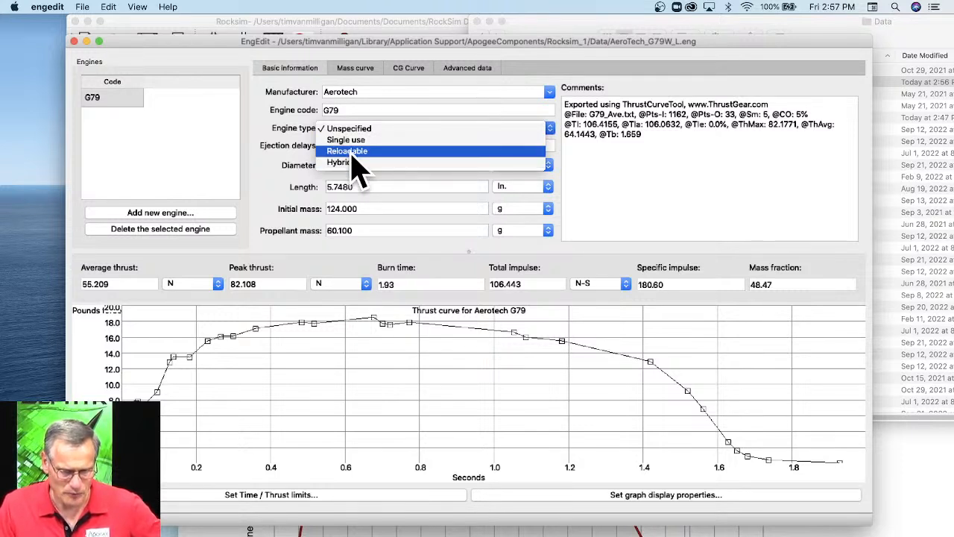
{"action": "left_click", "coordinate": [356, 152]}
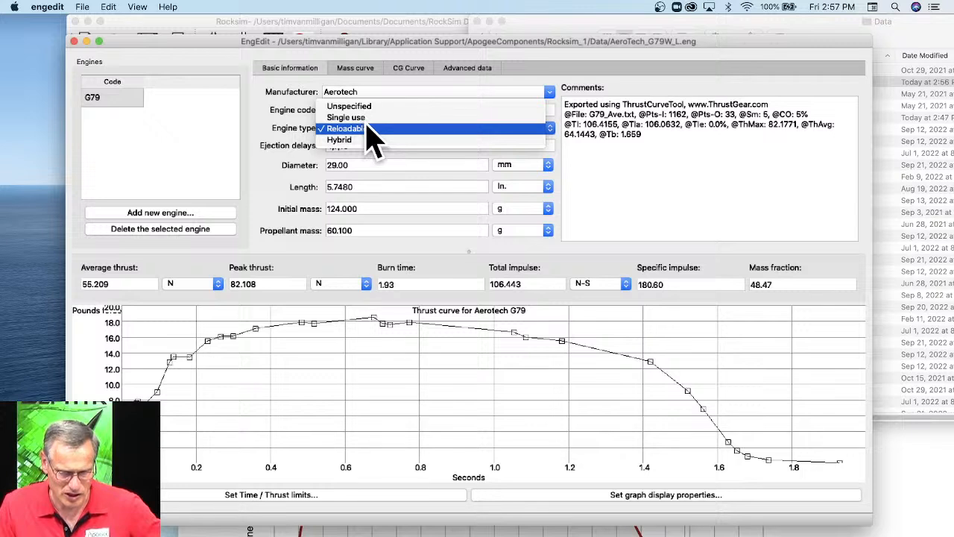
{"action": "left_click", "coordinate": [363, 117]}
{"action": "left_click", "coordinate": [350, 110]}
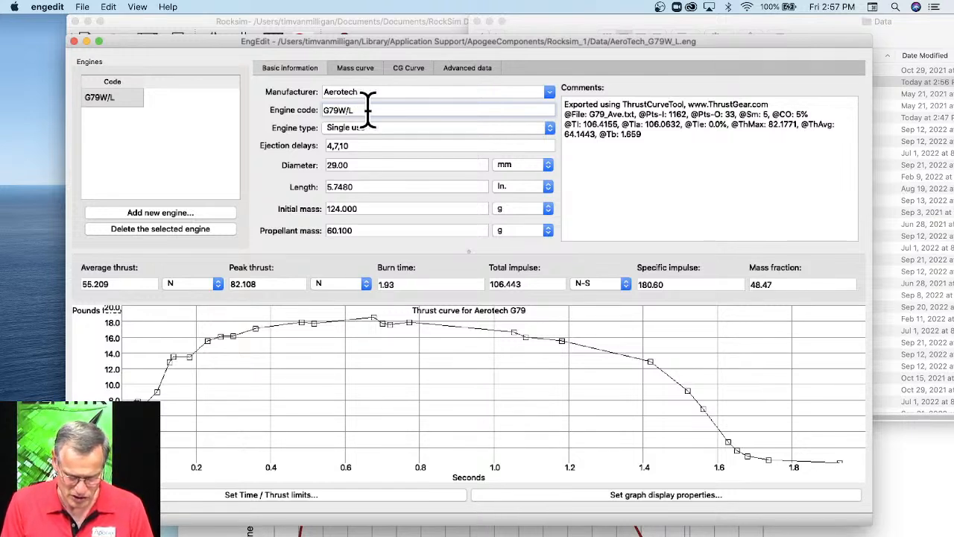
Save the edited engine data to the existing AeroTech_G79W_L.eng file.
{"action": "left_click", "coordinate": [83, 9]}
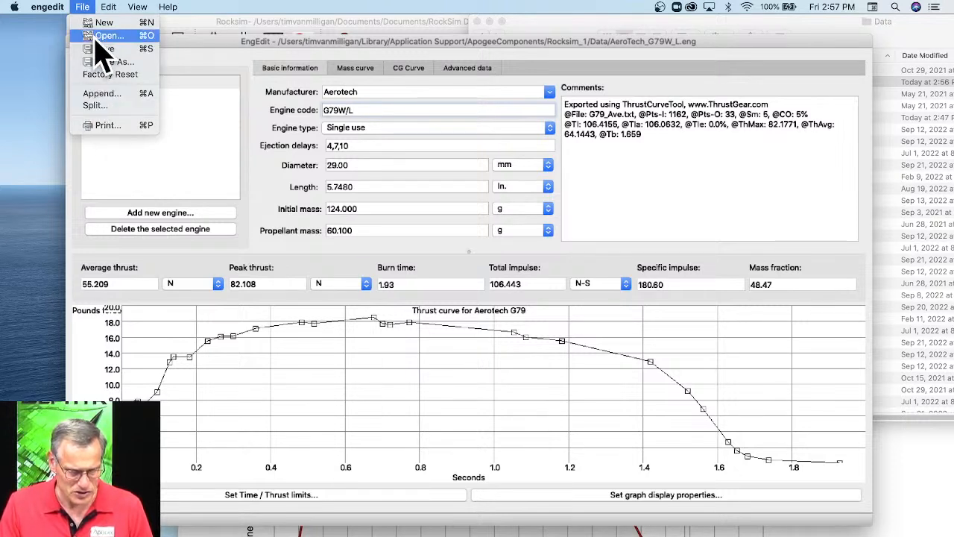
{"action": "left_click", "coordinate": [96, 47]}
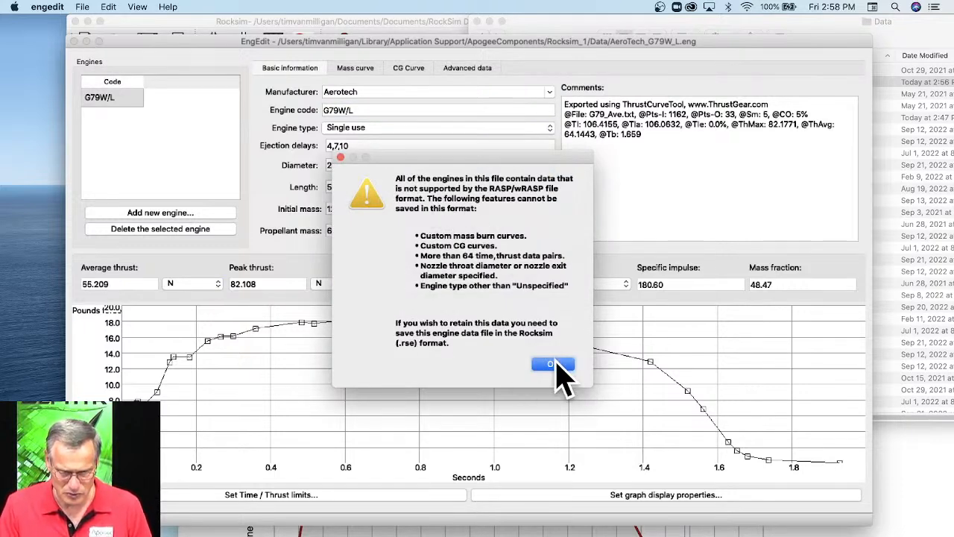
{"action": "left_click", "coordinate": [553, 364]}
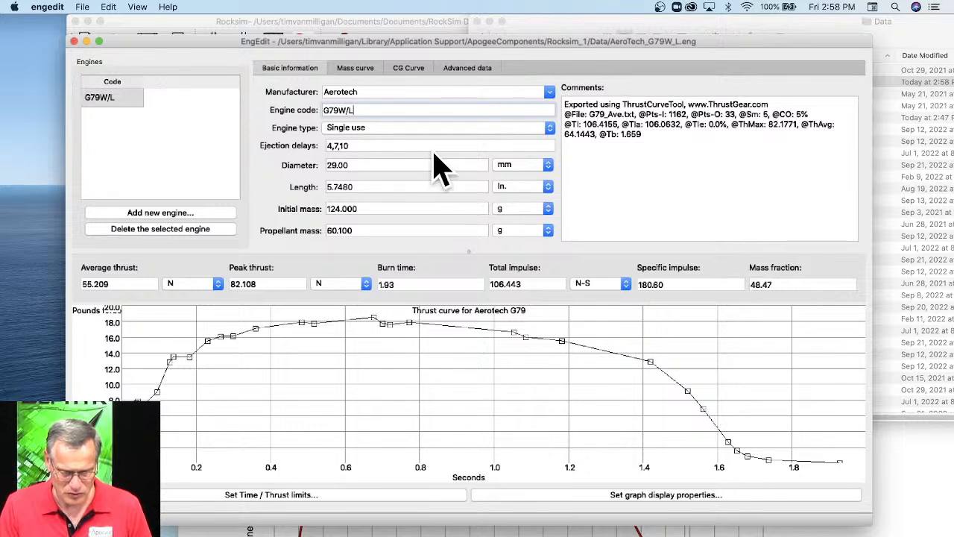
Save a copy of the engine data to the Desktop as G79W/L in RockSim (*.rse) format.
{"action": "left_click", "coordinate": [79, 6]}
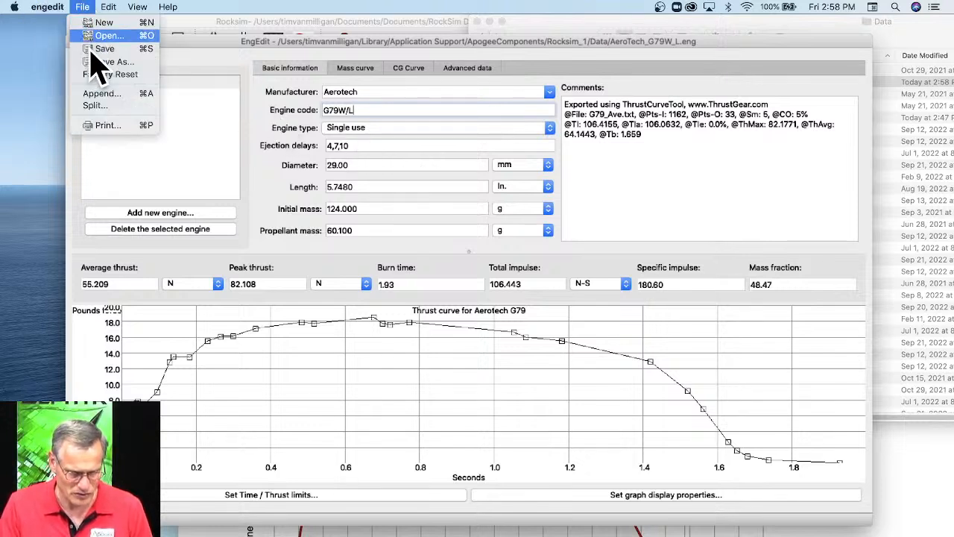
{"action": "left_click", "coordinate": [95, 63]}
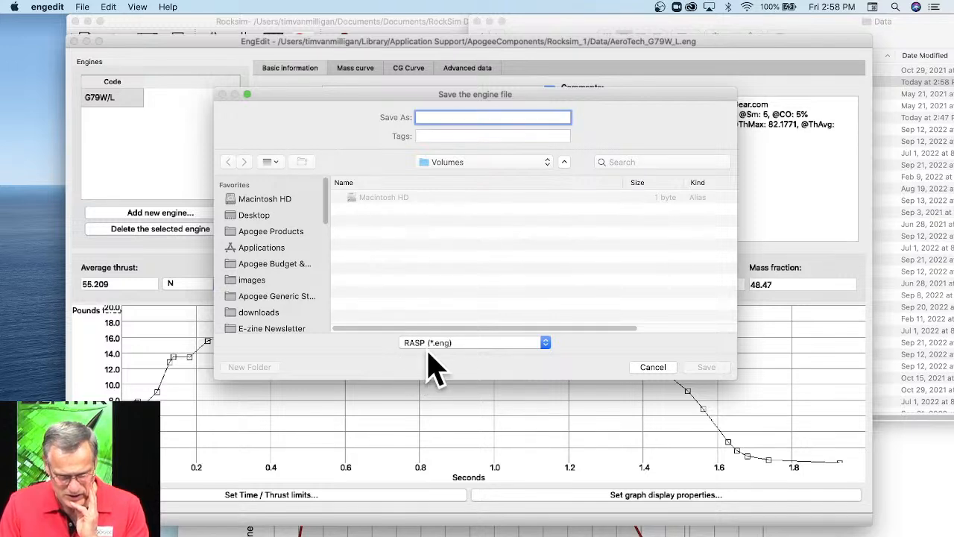
{"action": "left_click", "coordinate": [470, 347]}
{"action": "left_click", "coordinate": [464, 353]}
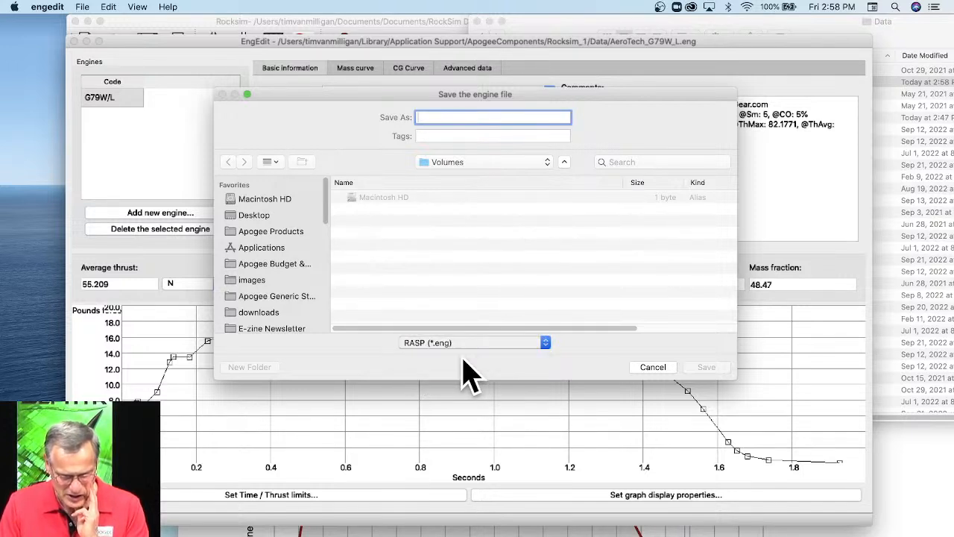
{"action": "type", "text": "G79W/L"}
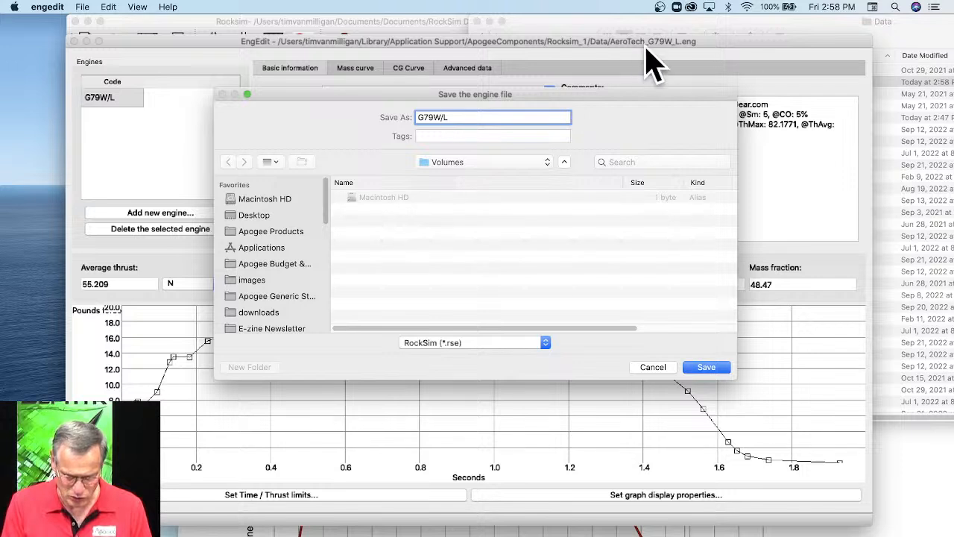
{"action": "left_click", "coordinate": [448, 166]}
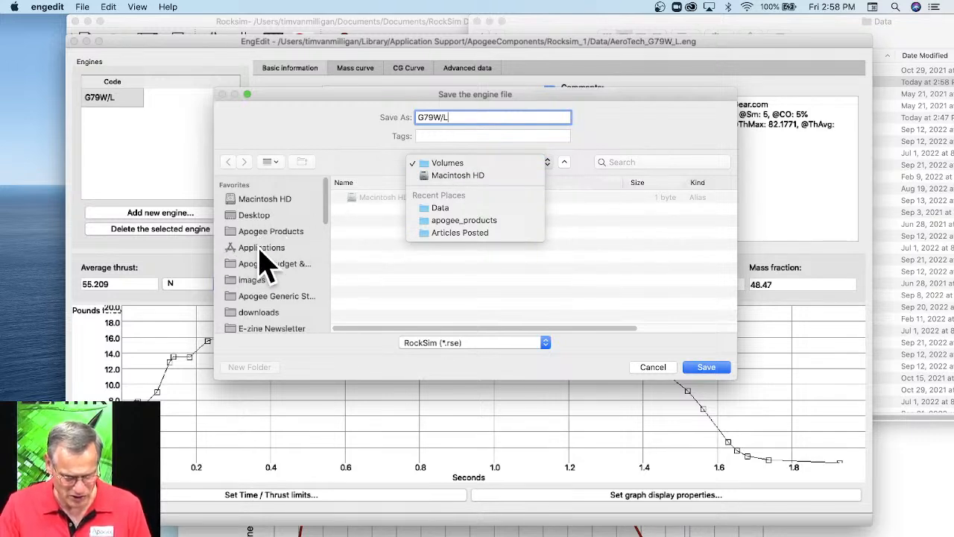
{"action": "left_click", "coordinate": [261, 210]}
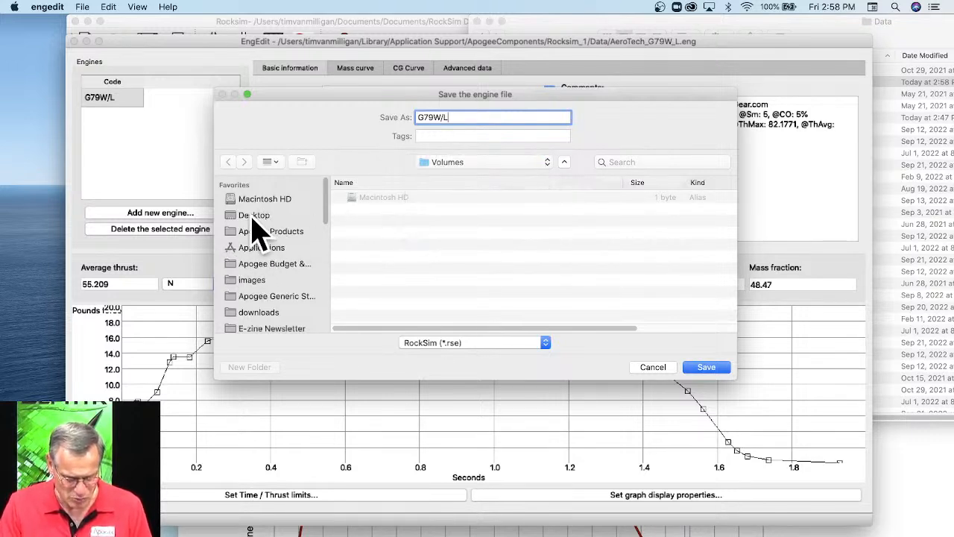
{"action": "left_click", "coordinate": [254, 215]}
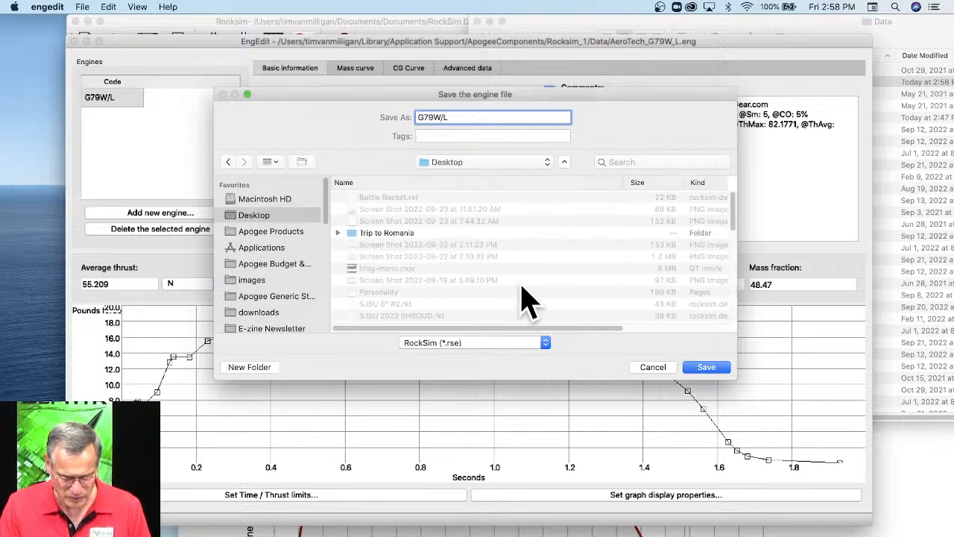
{"action": "left_click", "coordinate": [705, 367]}
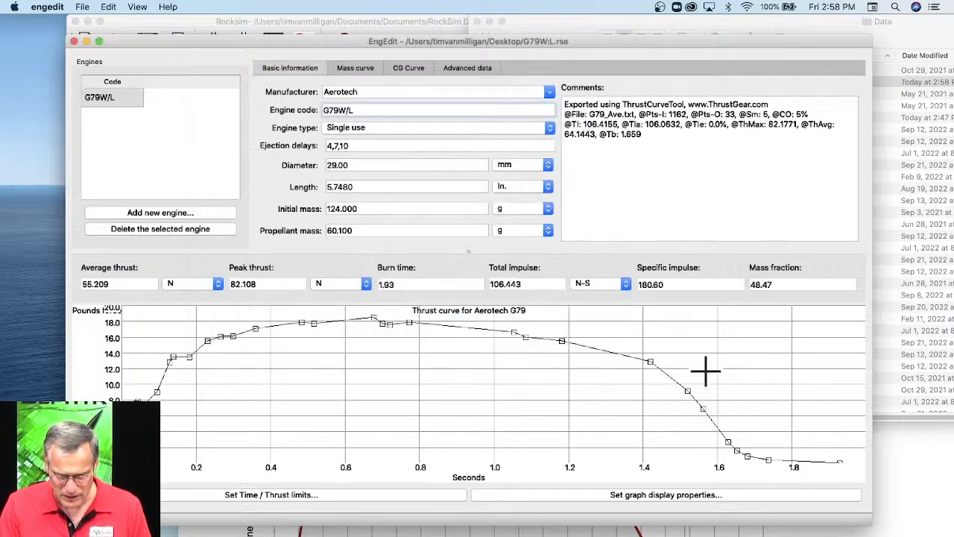
Switch to Rocksim and import the engine file G79W/L.rse from the Desktop.
{"action": "left_click_drag", "start_coordinate": [274, 39], "coordinate": [258, 84]}
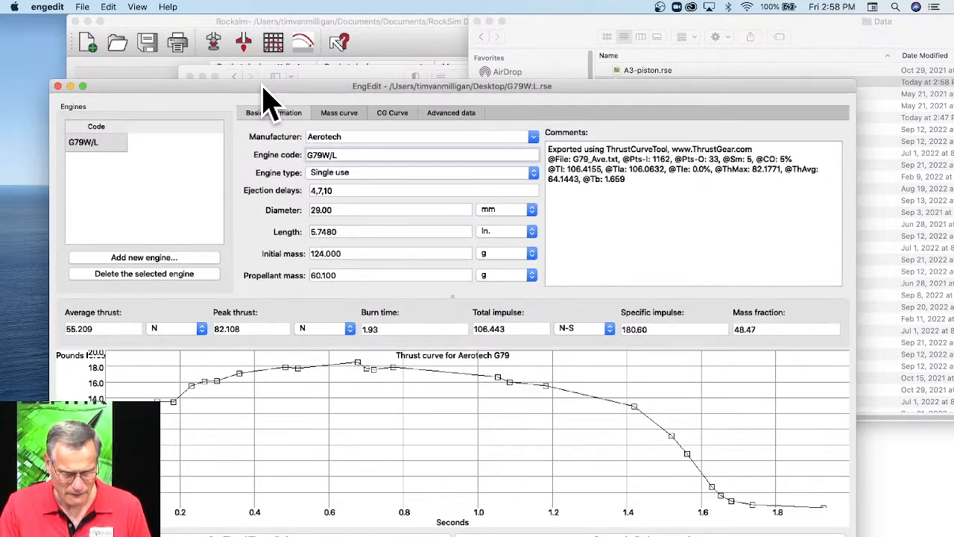
{"action": "left_click", "coordinate": [304, 41]}
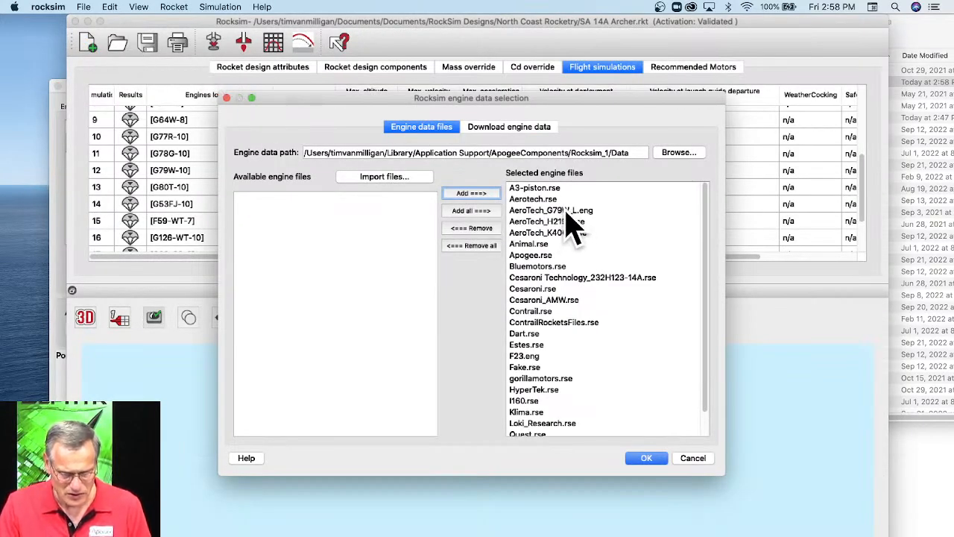
{"action": "left_click", "coordinate": [82, 5]}
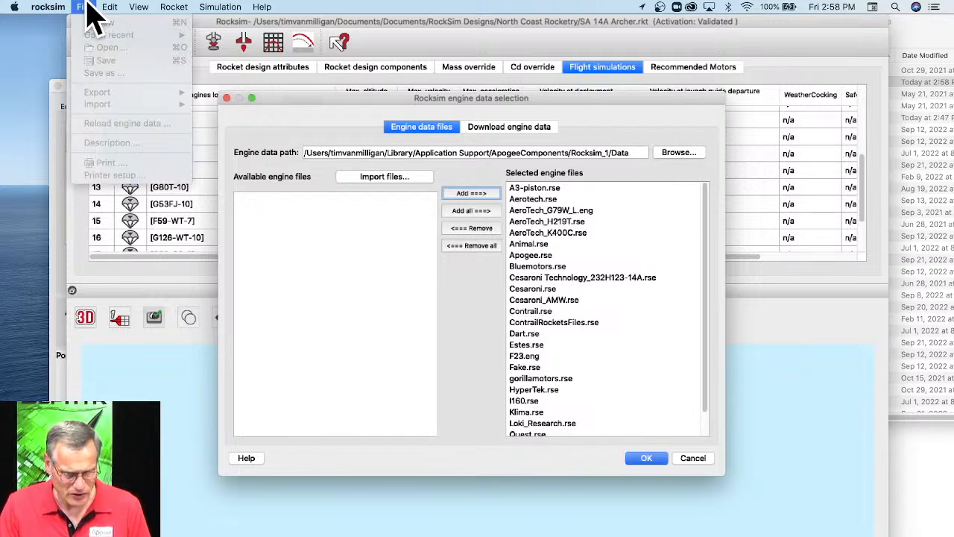
{"action": "left_click", "coordinate": [623, 348]}
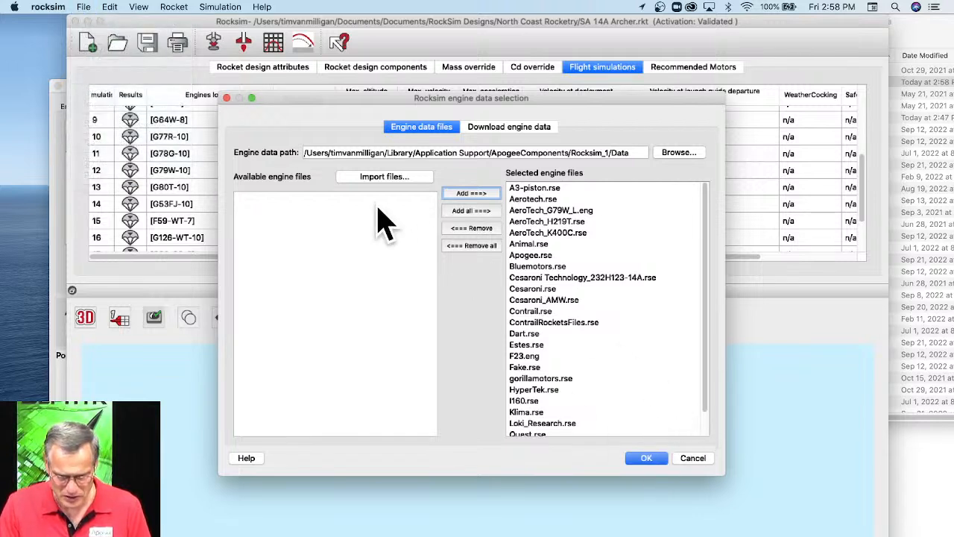
{"action": "left_click", "coordinate": [386, 184]}
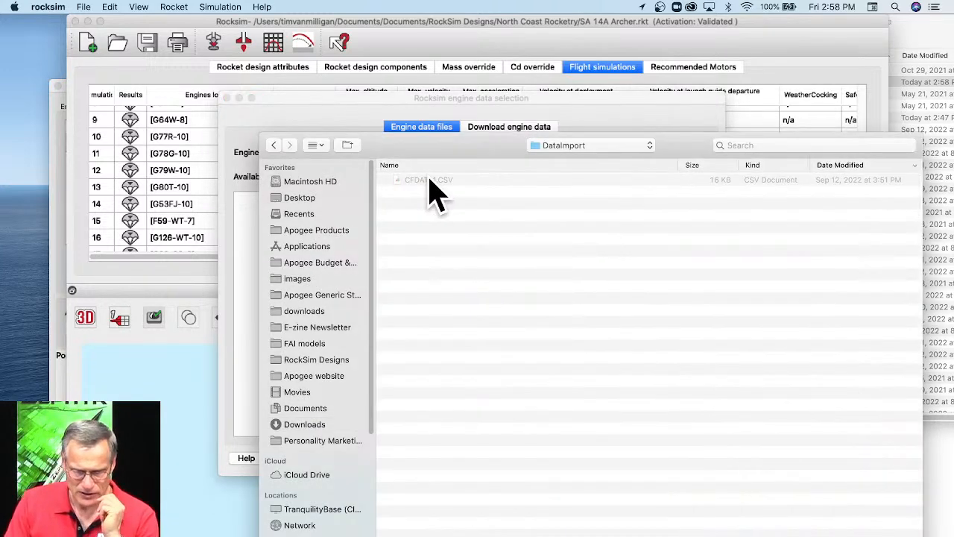
{"action": "left_click", "coordinate": [301, 198]}
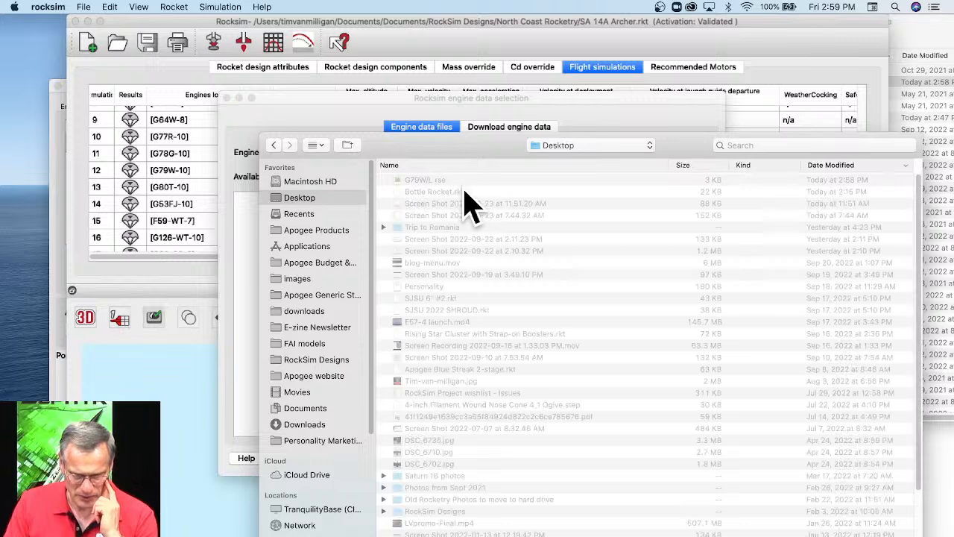
{"action": "left_click", "coordinate": [437, 182]}
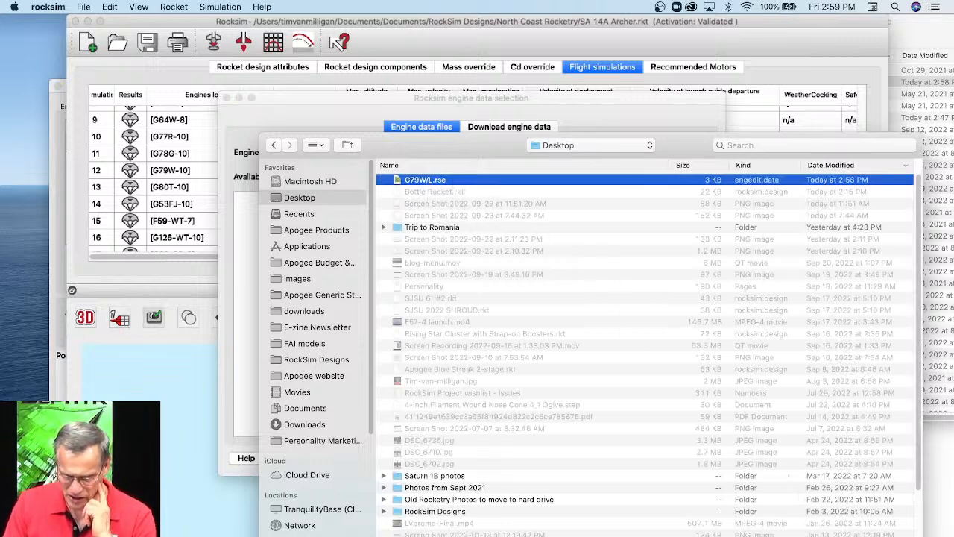
{"action": "key", "text": "Return"}
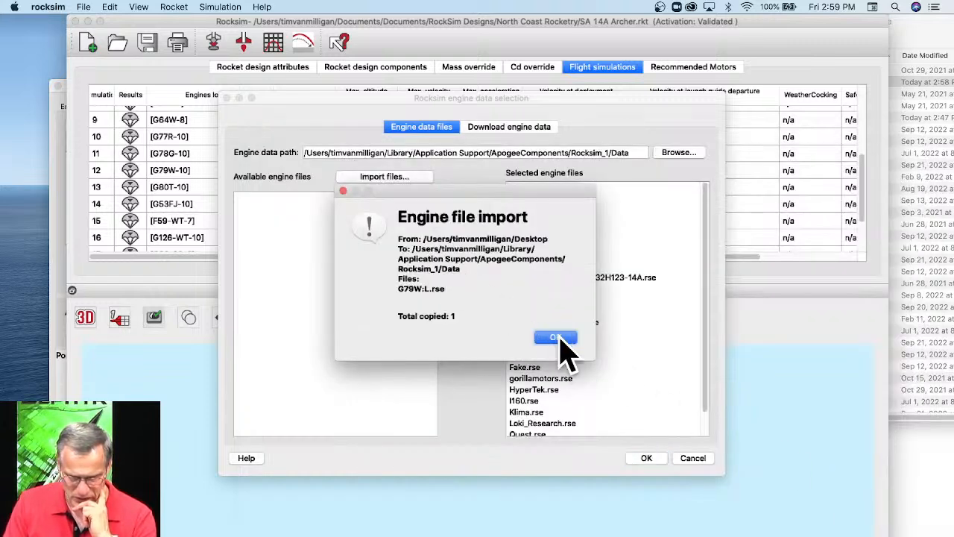
{"action": "left_click", "coordinate": [556, 336]}
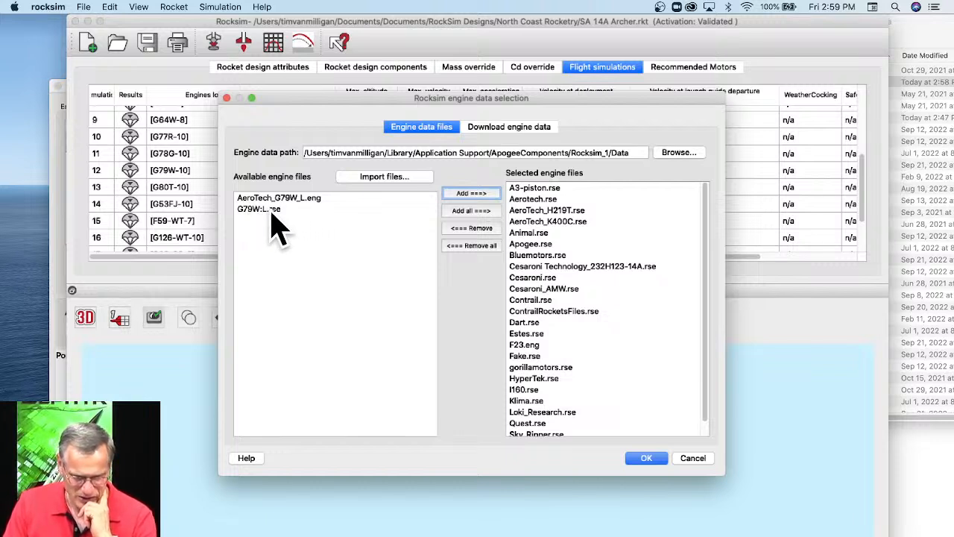
Add G79W:L.rse to the selected engine files and accept the engine data selection.
{"action": "left_click", "coordinate": [270, 211]}
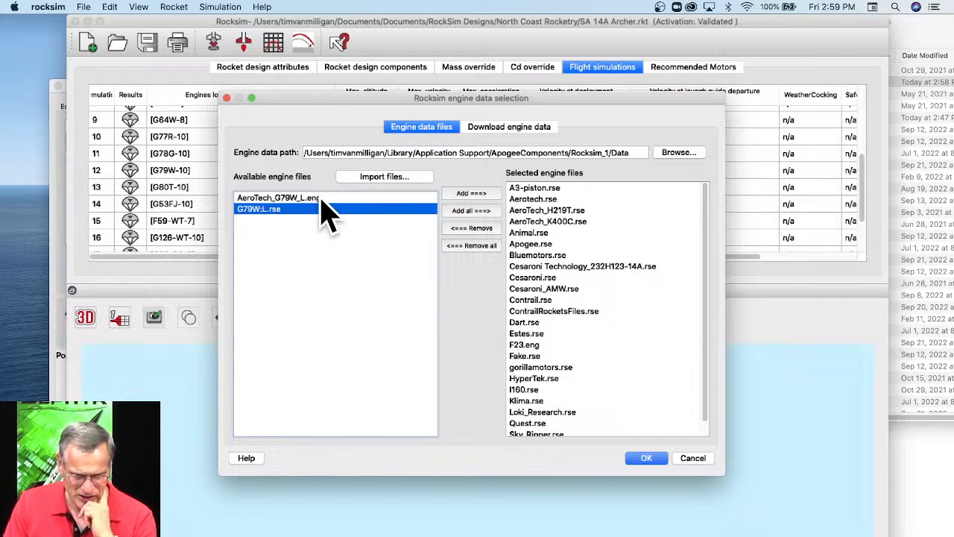
{"action": "left_click", "coordinate": [462, 194]}
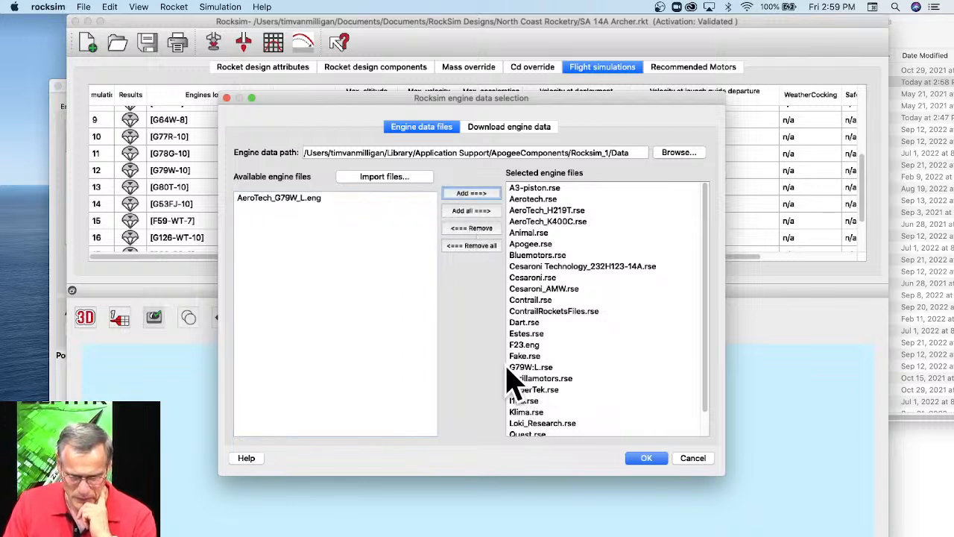
{"action": "left_click", "coordinate": [547, 377]}
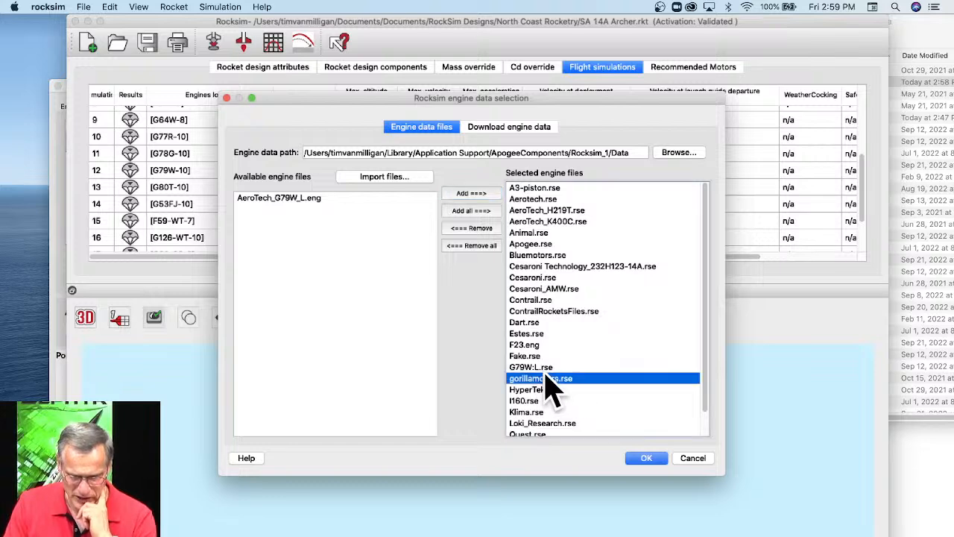
{"action": "left_click", "coordinate": [644, 456]}
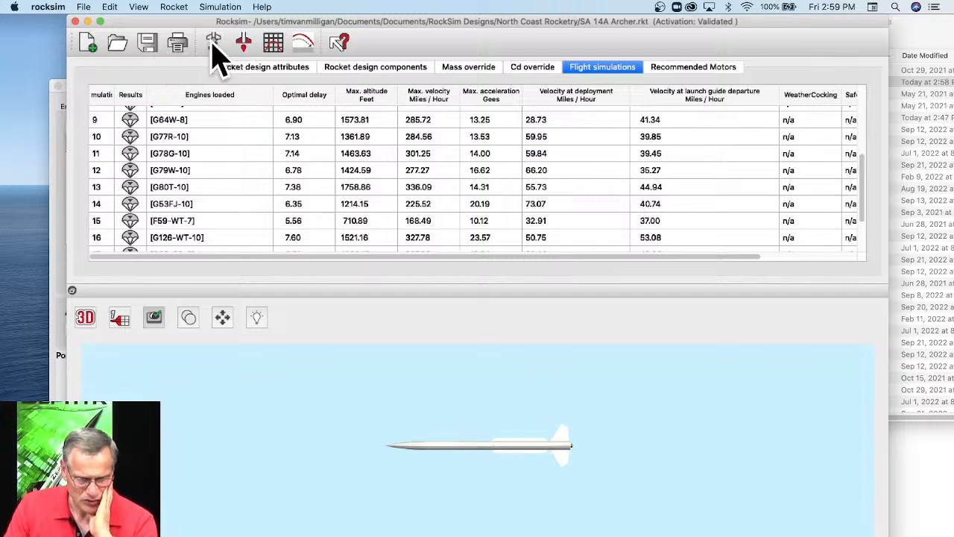
Open the flight simulation properties and pick the Aerotech G79W/L engine from the engine list for the 29 mm motor tube.
{"action": "double_click", "coordinate": [234, 170]}
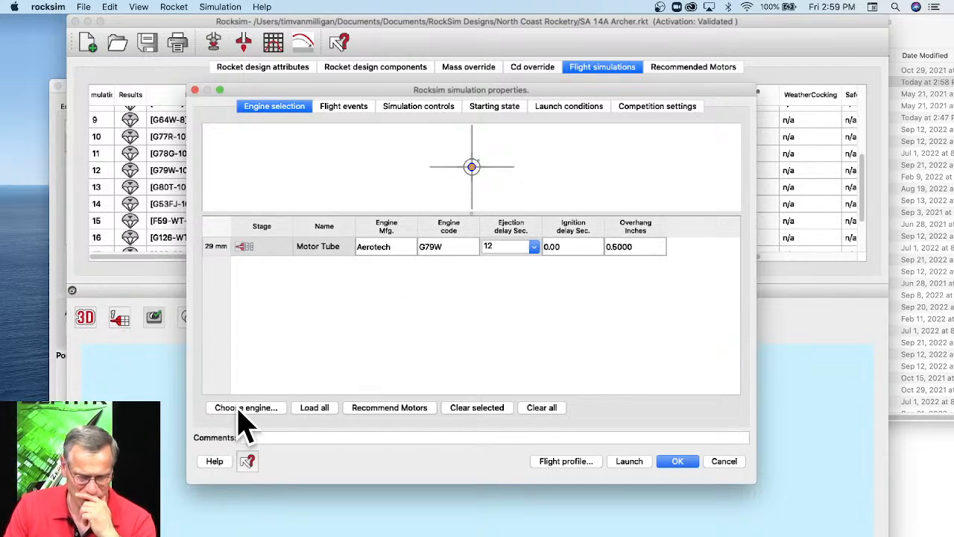
{"action": "left_click", "coordinate": [243, 408]}
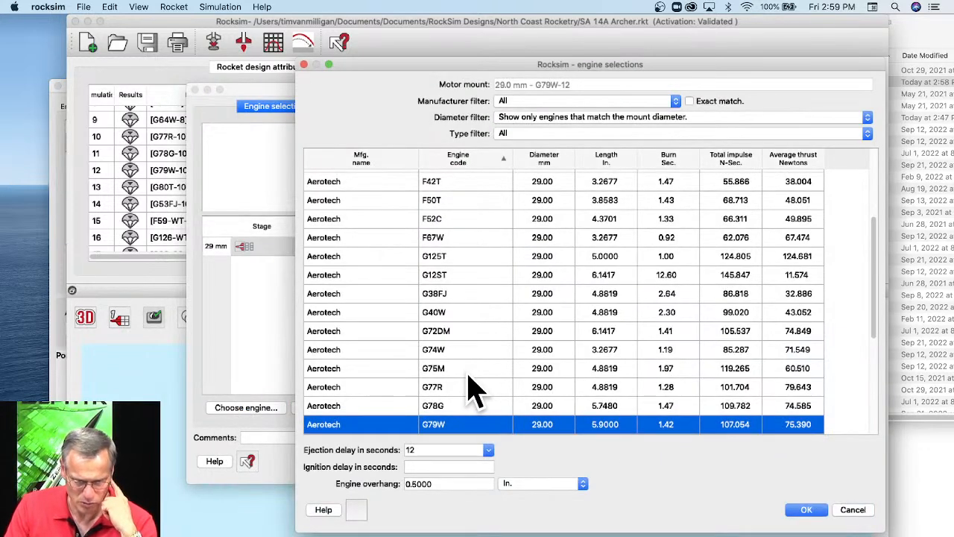
{"action": "scroll", "coordinate": [475, 387], "scroll_direction": "down", "scroll_amount": 5}
{"action": "scroll", "coordinate": [477, 344], "scroll_direction": "up", "scroll_amount": 5}
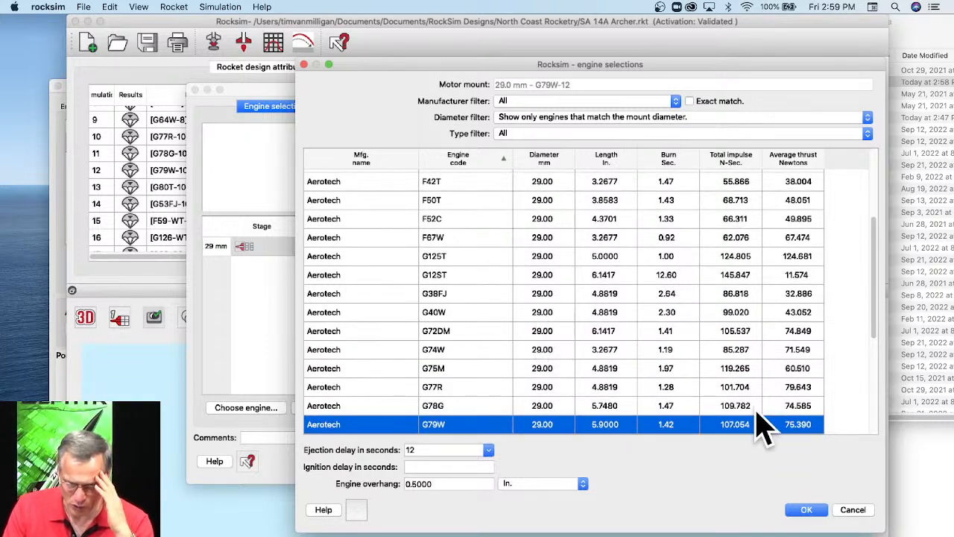
{"action": "scroll", "coordinate": [533, 305], "scroll_direction": "down", "scroll_amount": 5}
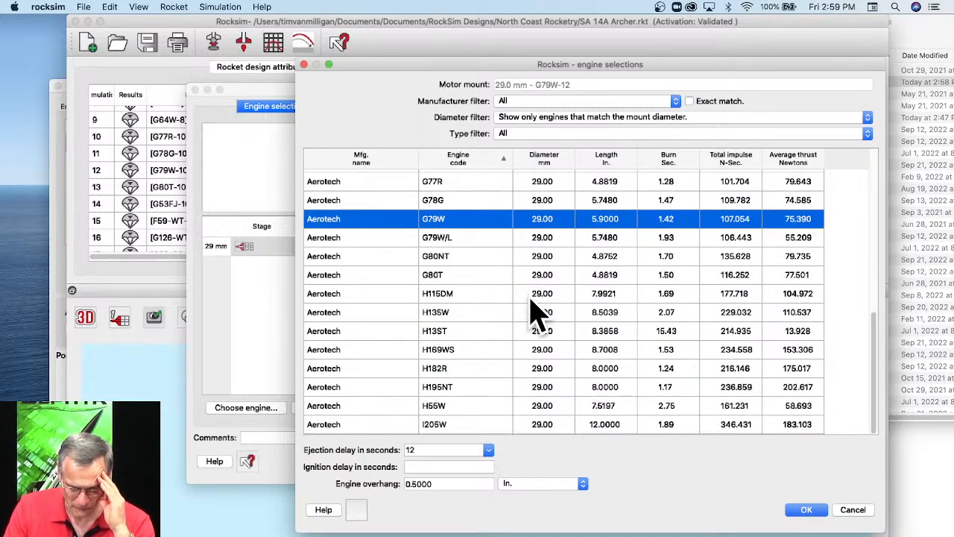
{"action": "left_click", "coordinate": [417, 238]}
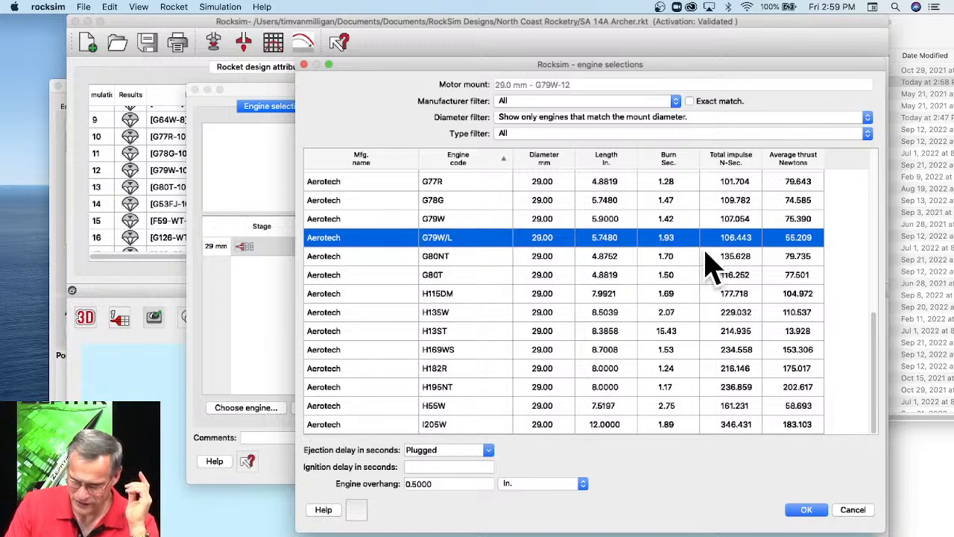
Compare the Aerotech G79W and G79W/L entries in the engine list.
{"action": "left_click", "coordinate": [450, 221]}
{"action": "left_click", "coordinate": [451, 237]}
{"action": "left_click", "coordinate": [453, 220]}
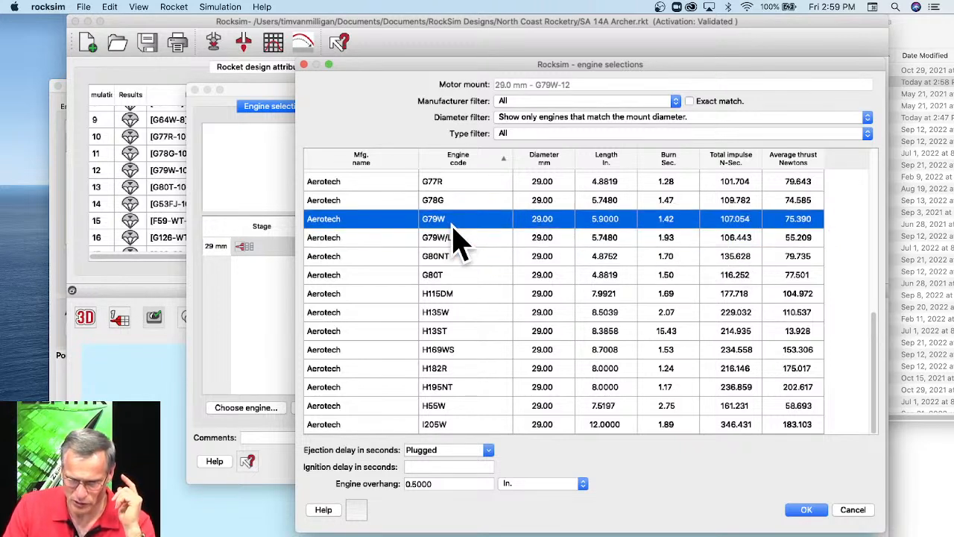
Load the Aerotech G79W/L engine into the motor tube with a Plugged ejection delay and launch the simulation.
{"action": "left_click", "coordinate": [452, 236]}
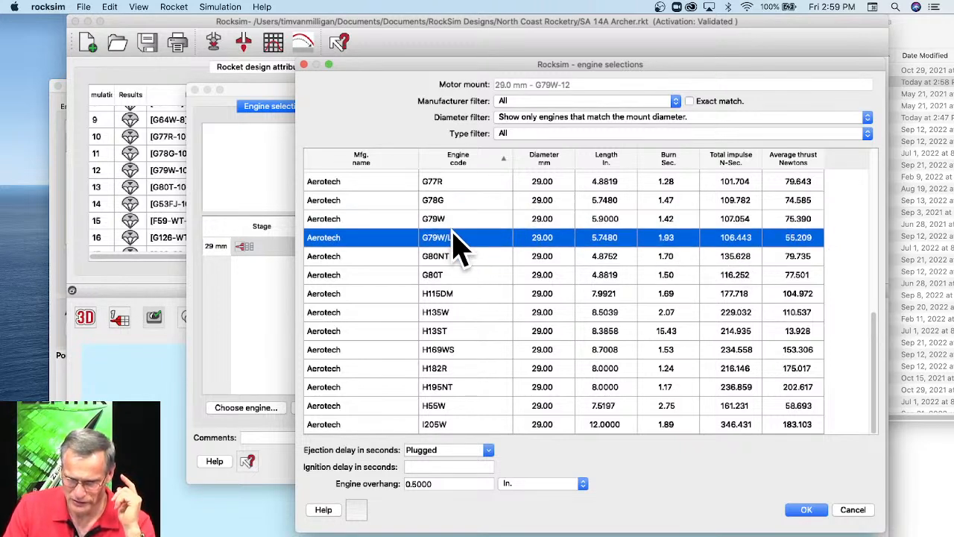
{"action": "left_click", "coordinate": [809, 510]}
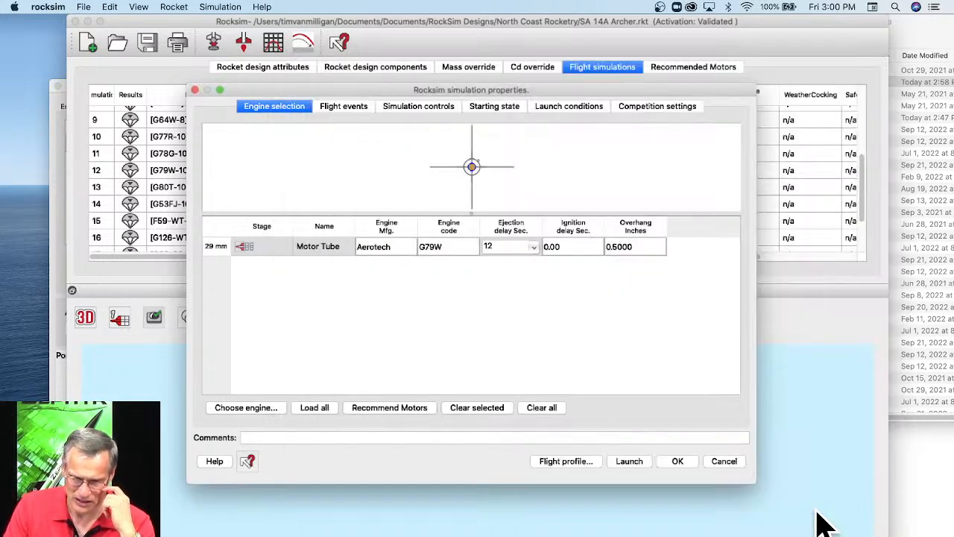
{"action": "left_click", "coordinate": [629, 463]}
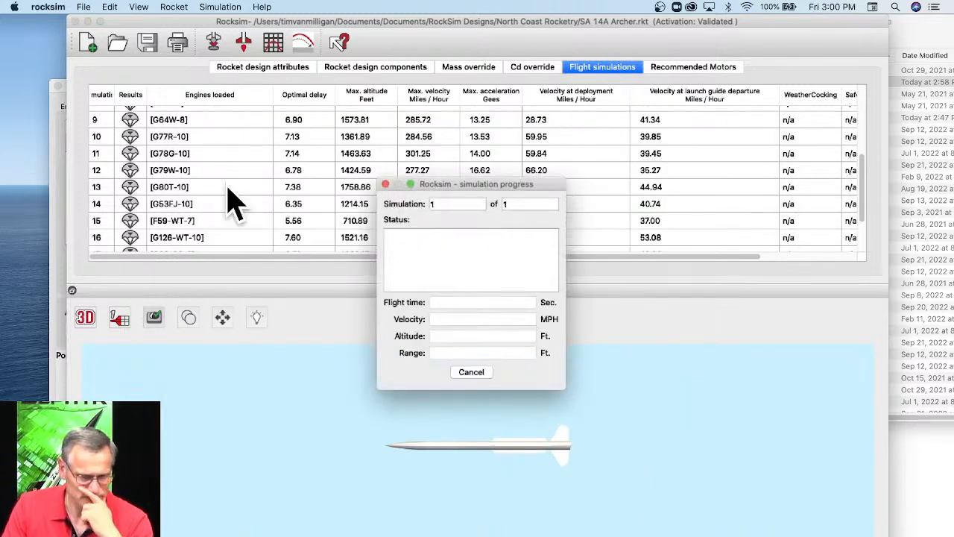